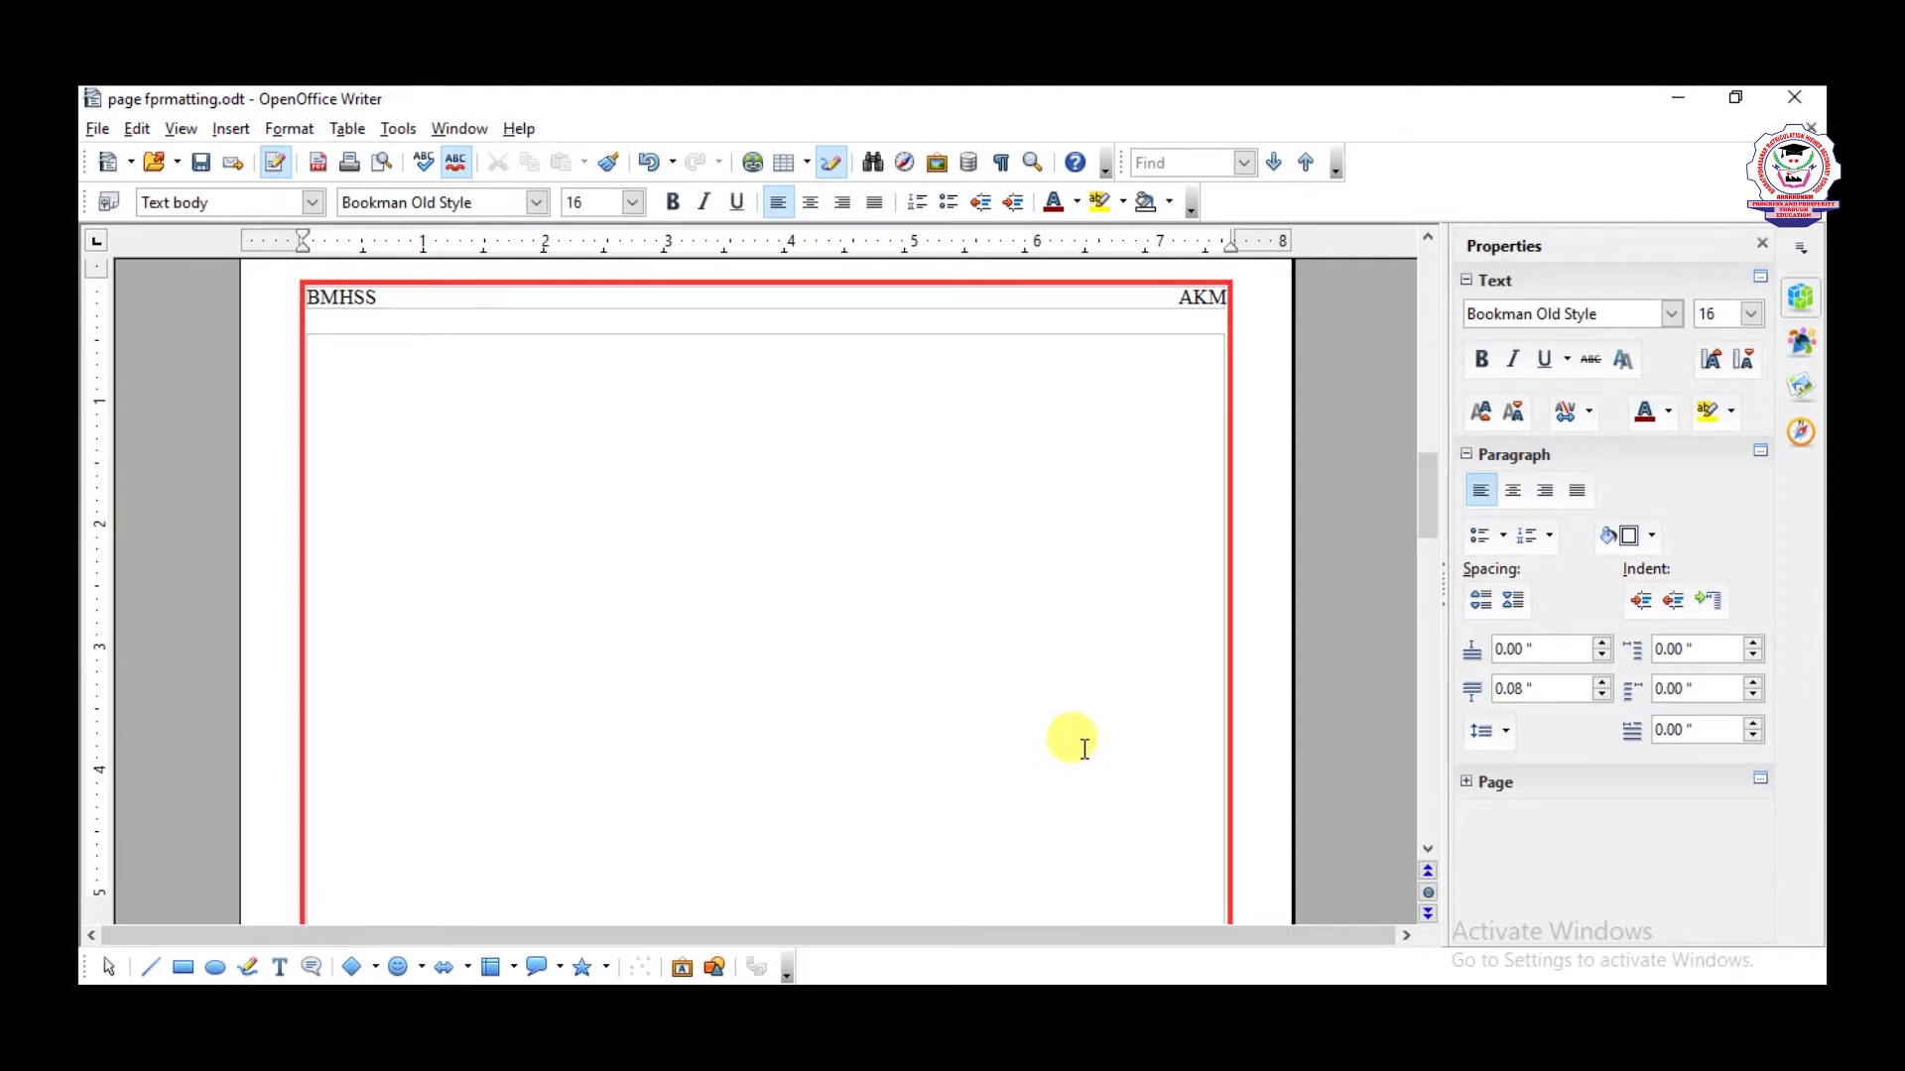
pyautogui.click(231, 129)
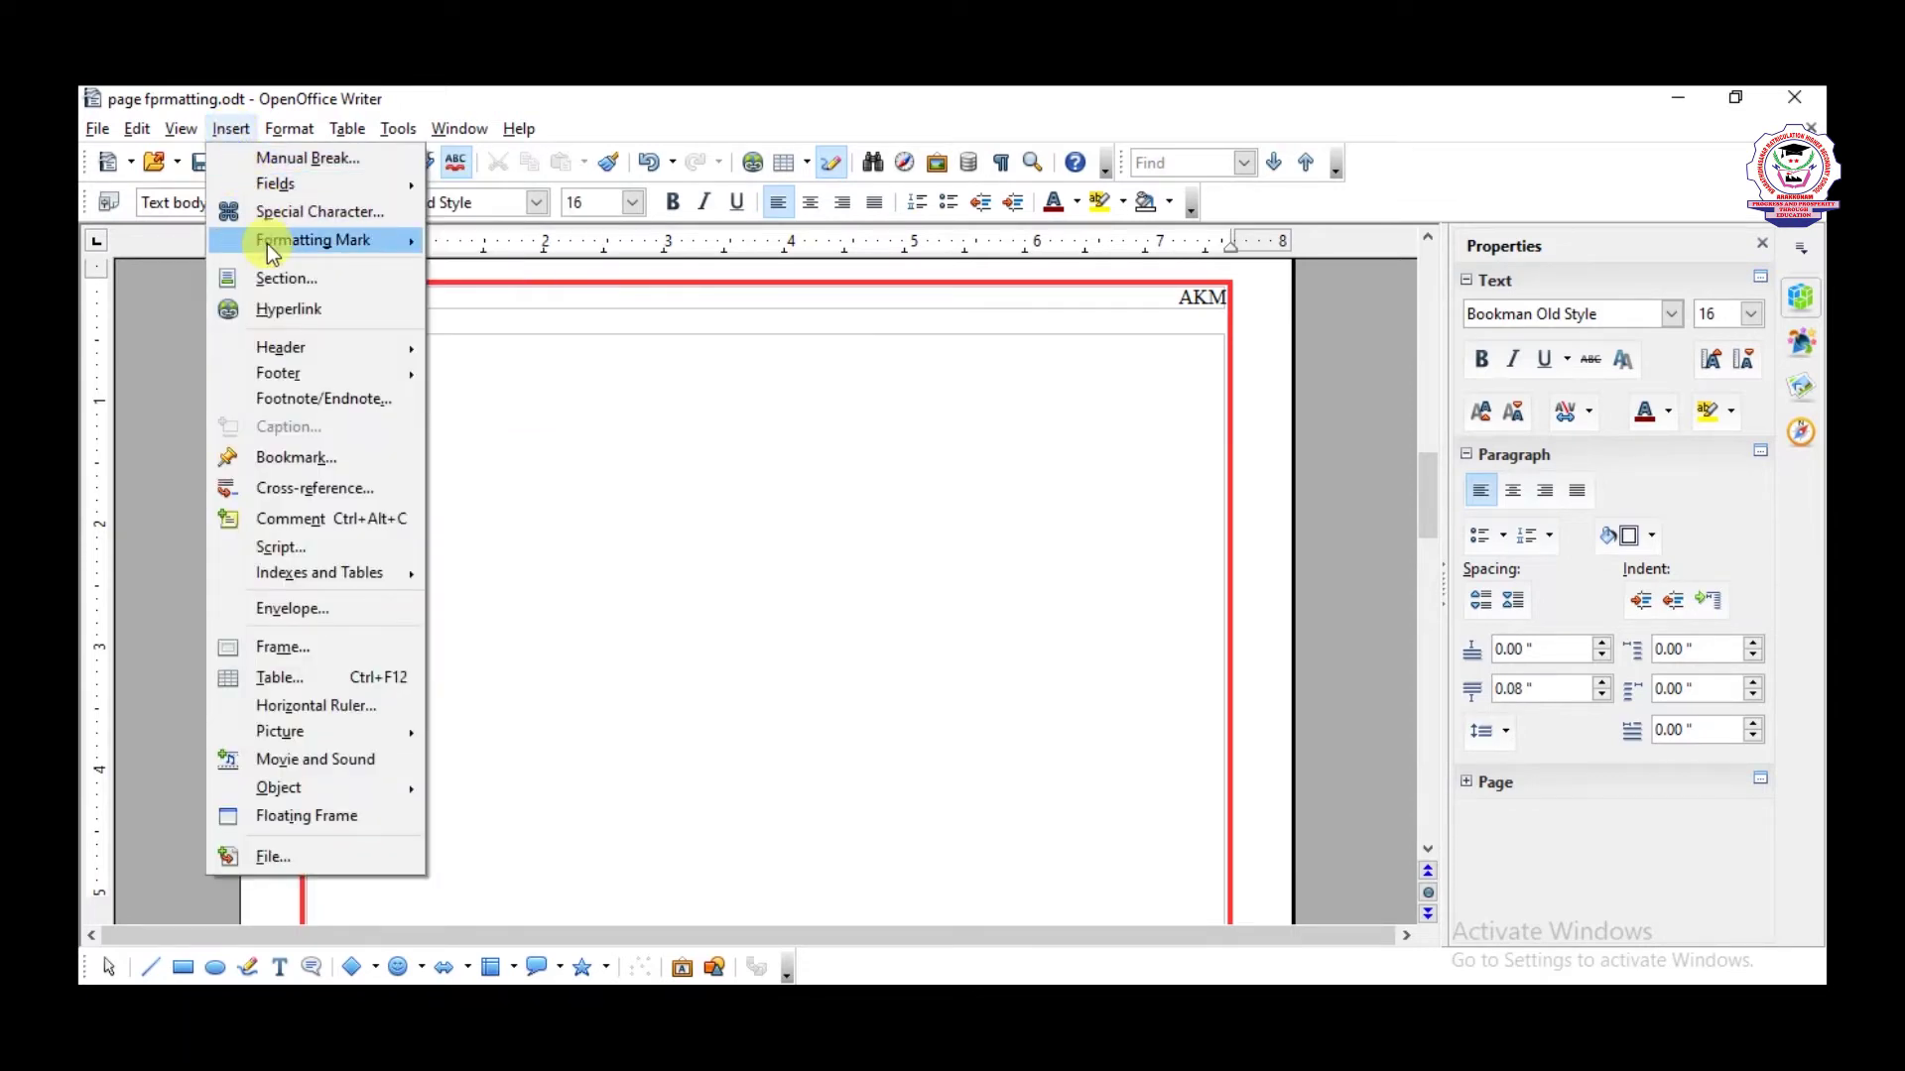
pyautogui.moveTo(294, 365)
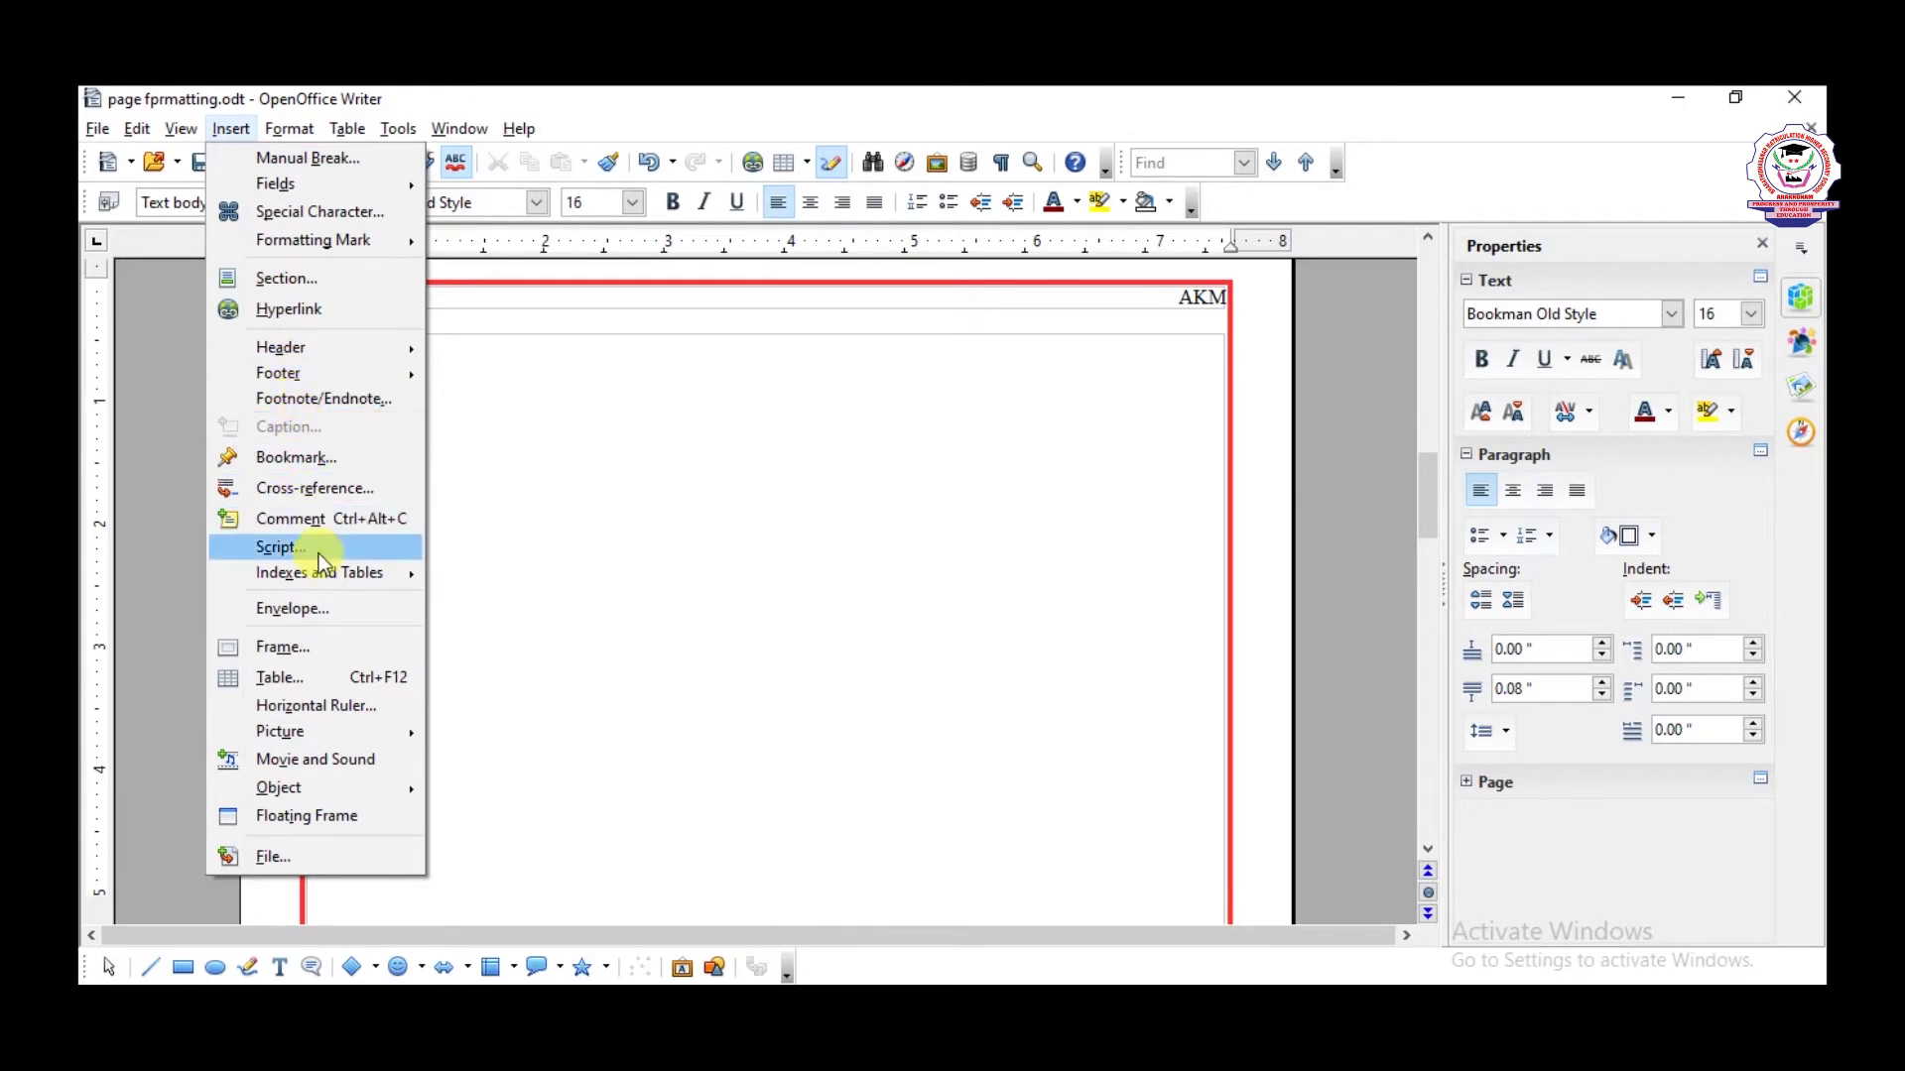
pyautogui.click(302, 684)
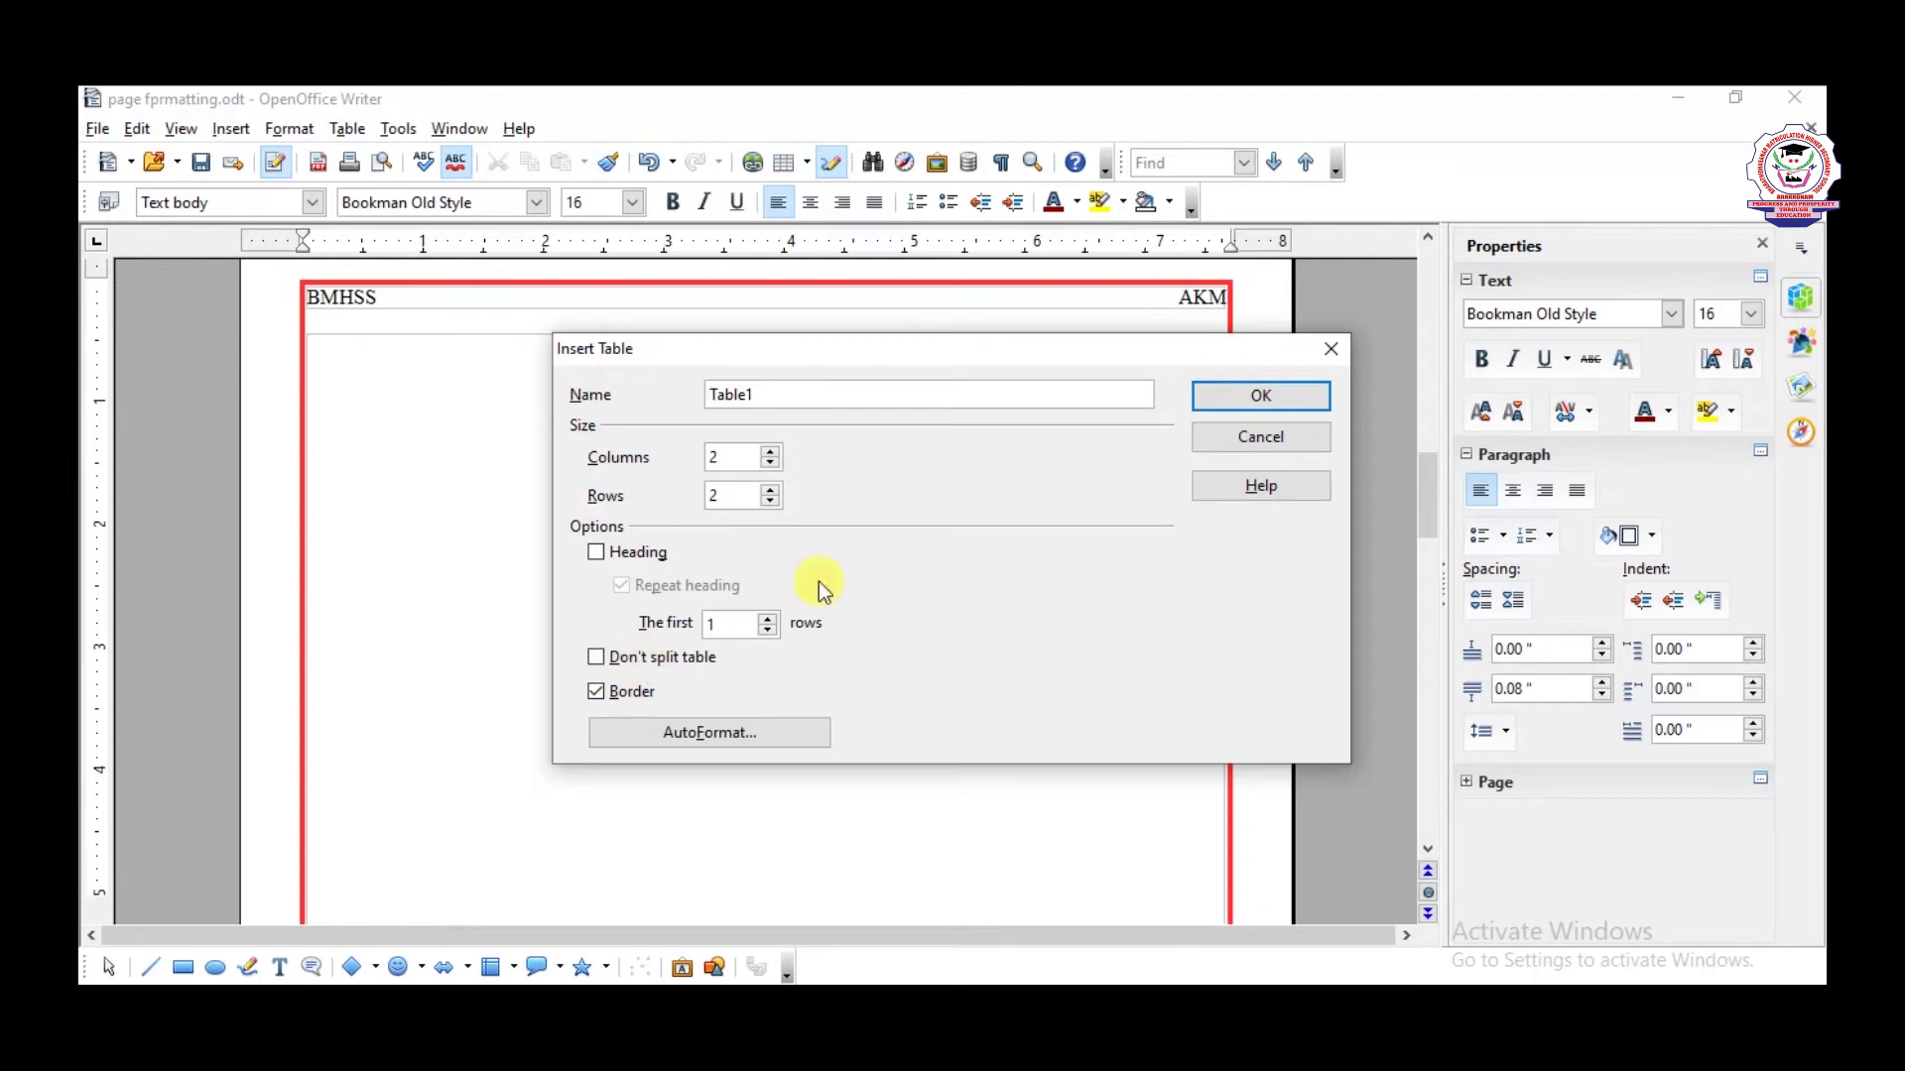
pyautogui.click(1330, 347)
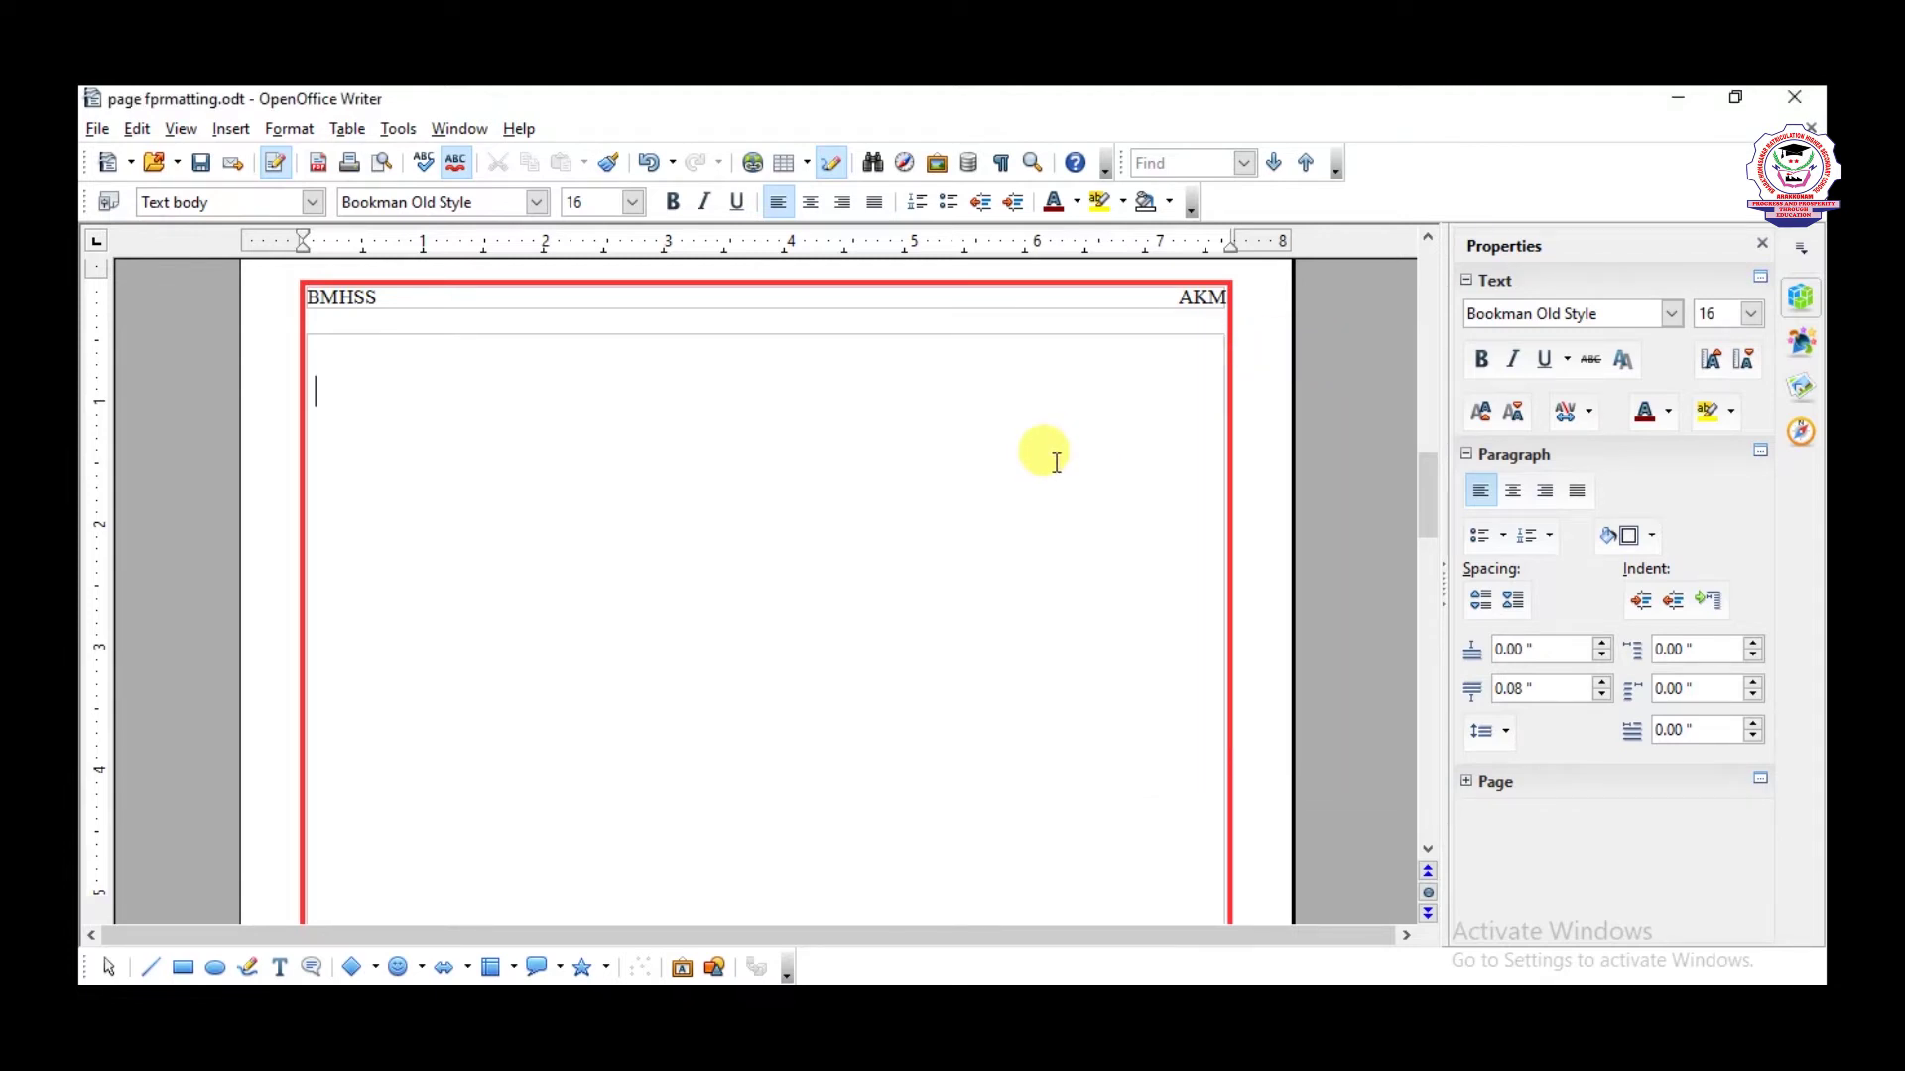
pyautogui.hotkey('ctrl', 'F12')
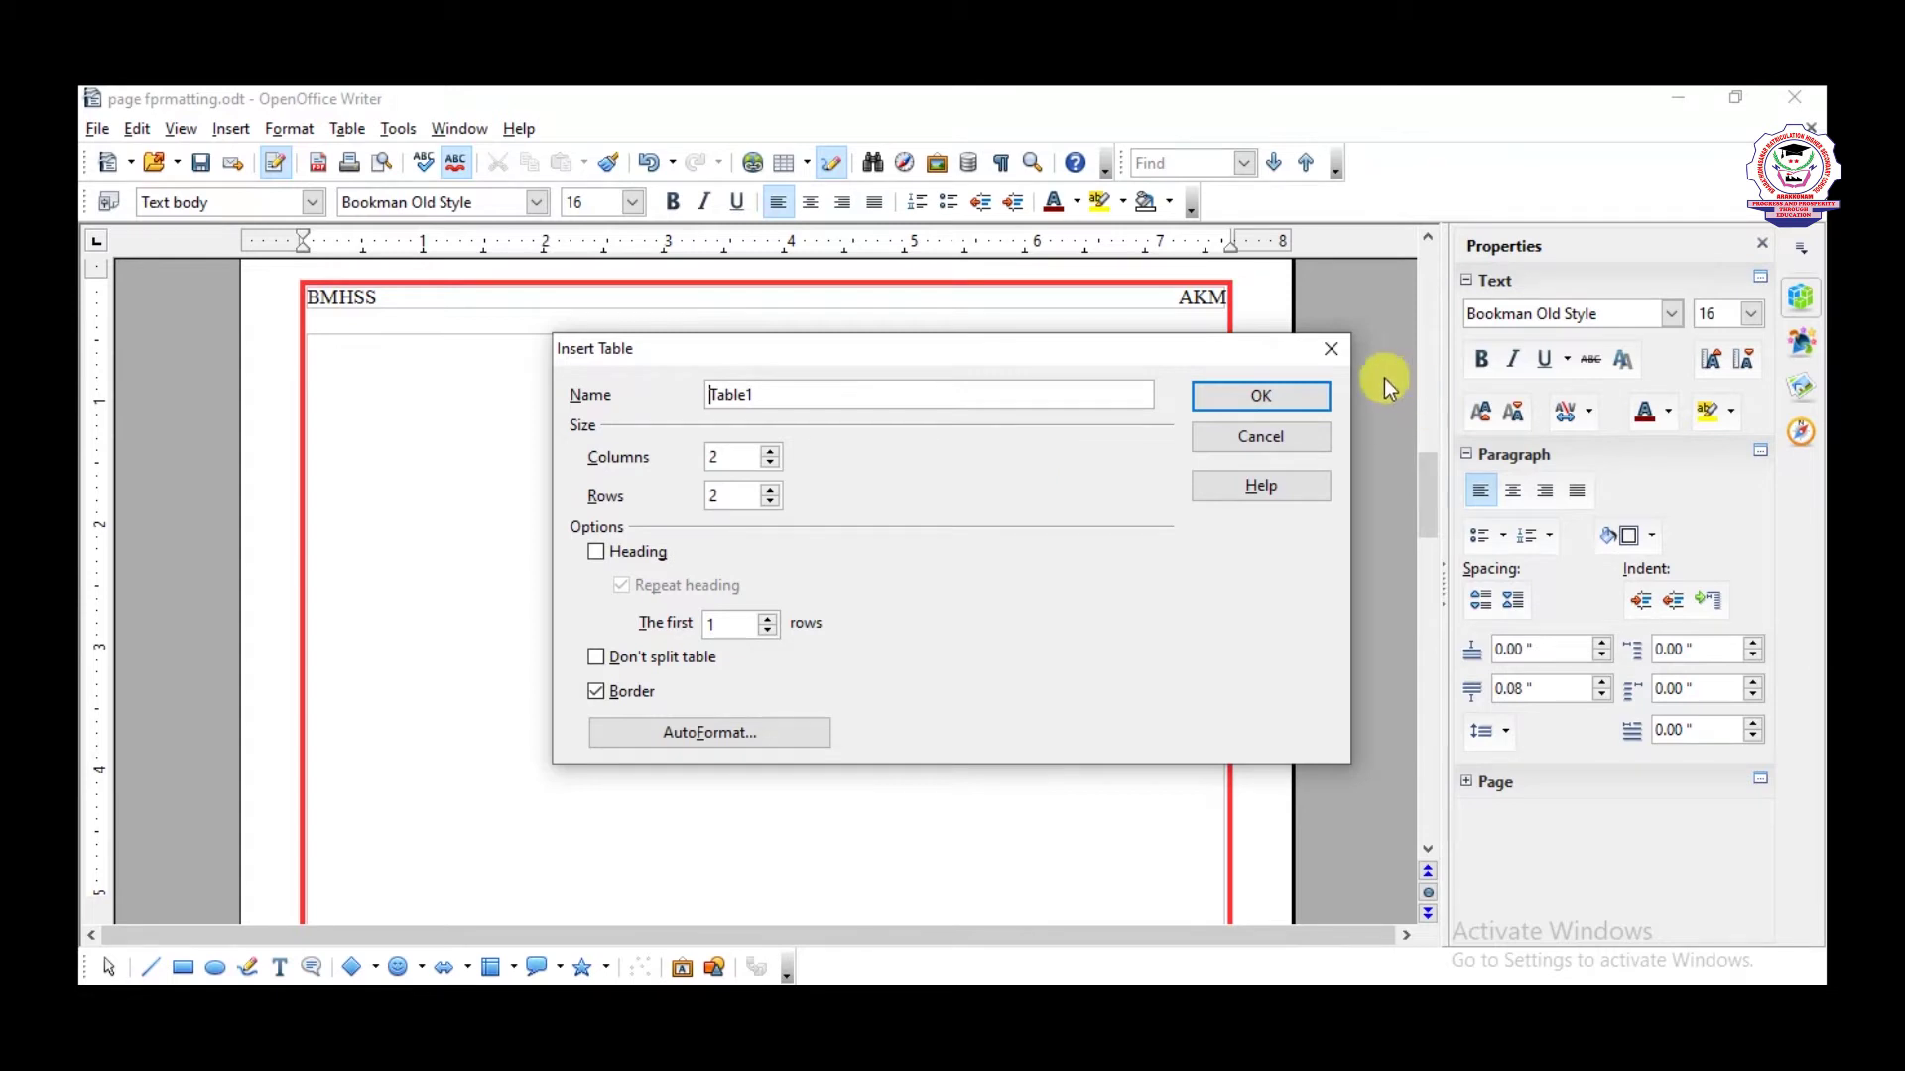
pyautogui.click(1332, 349)
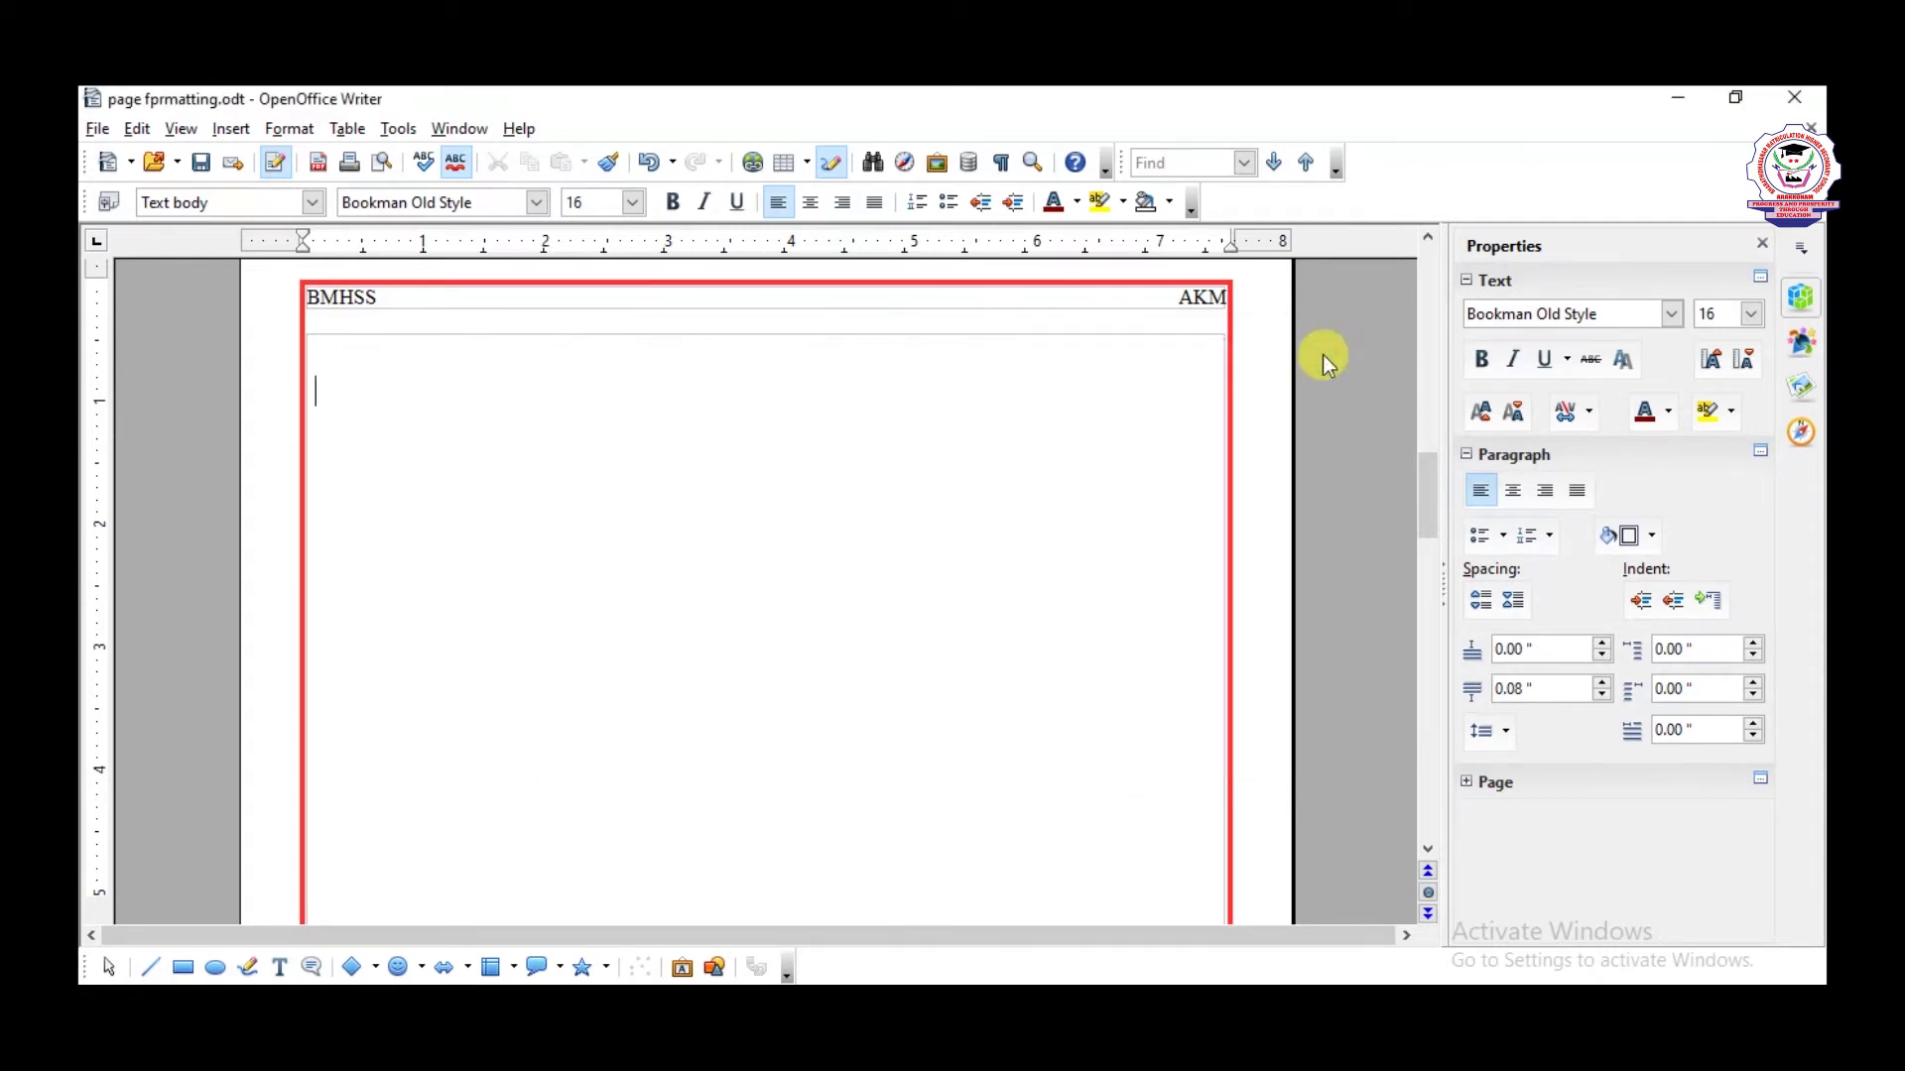
# - Insert a table named mymark with 3 columns and 5 rows on the blank page
pyautogui.click(783, 162)
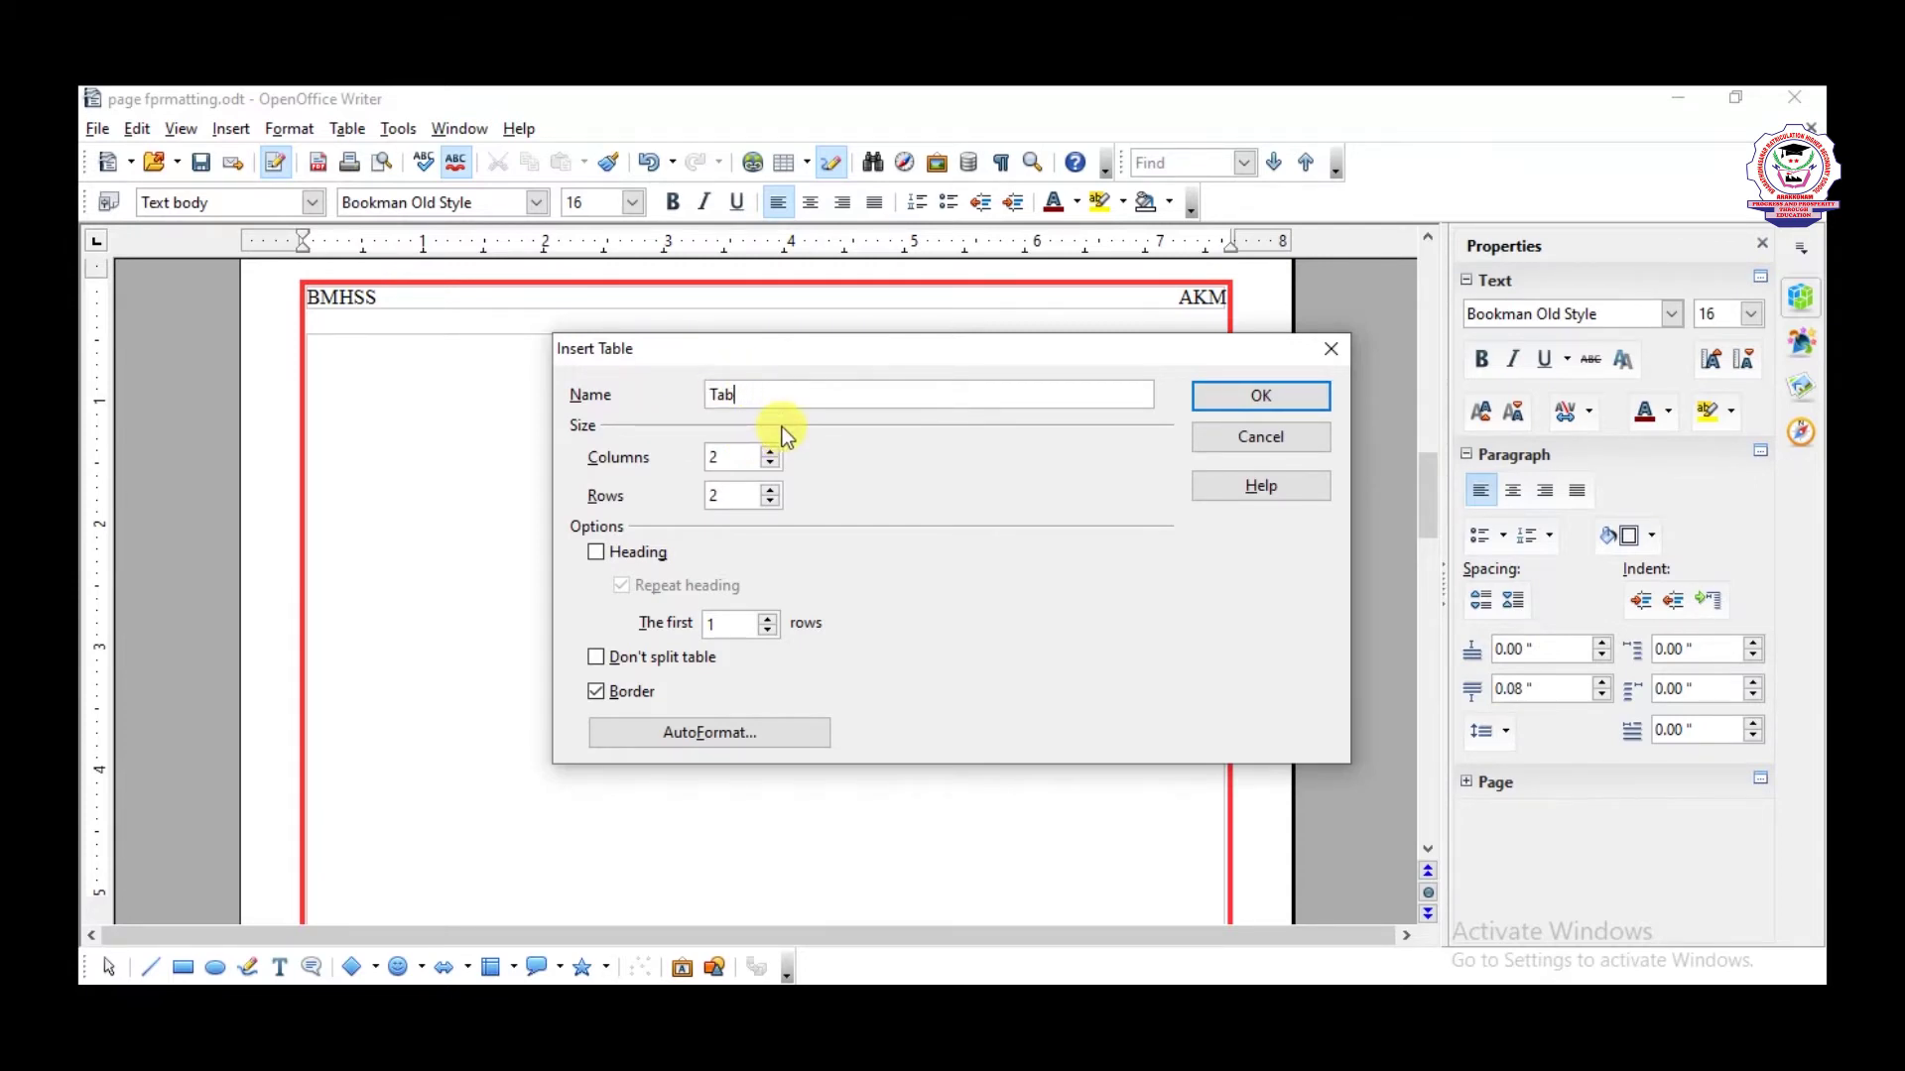
pyautogui.press('BackSpace')
pyautogui.press('BackSpace')
pyautogui.press('BackSpace')
pyautogui.write('mymark')
pyautogui.click(771, 489)
pyautogui.click(770, 489)
pyautogui.click(771, 489)
pyautogui.click(771, 489)
pyautogui.click(776, 503)
pyautogui.scroll(1, 723, 468)
pyautogui.click(1246, 404)
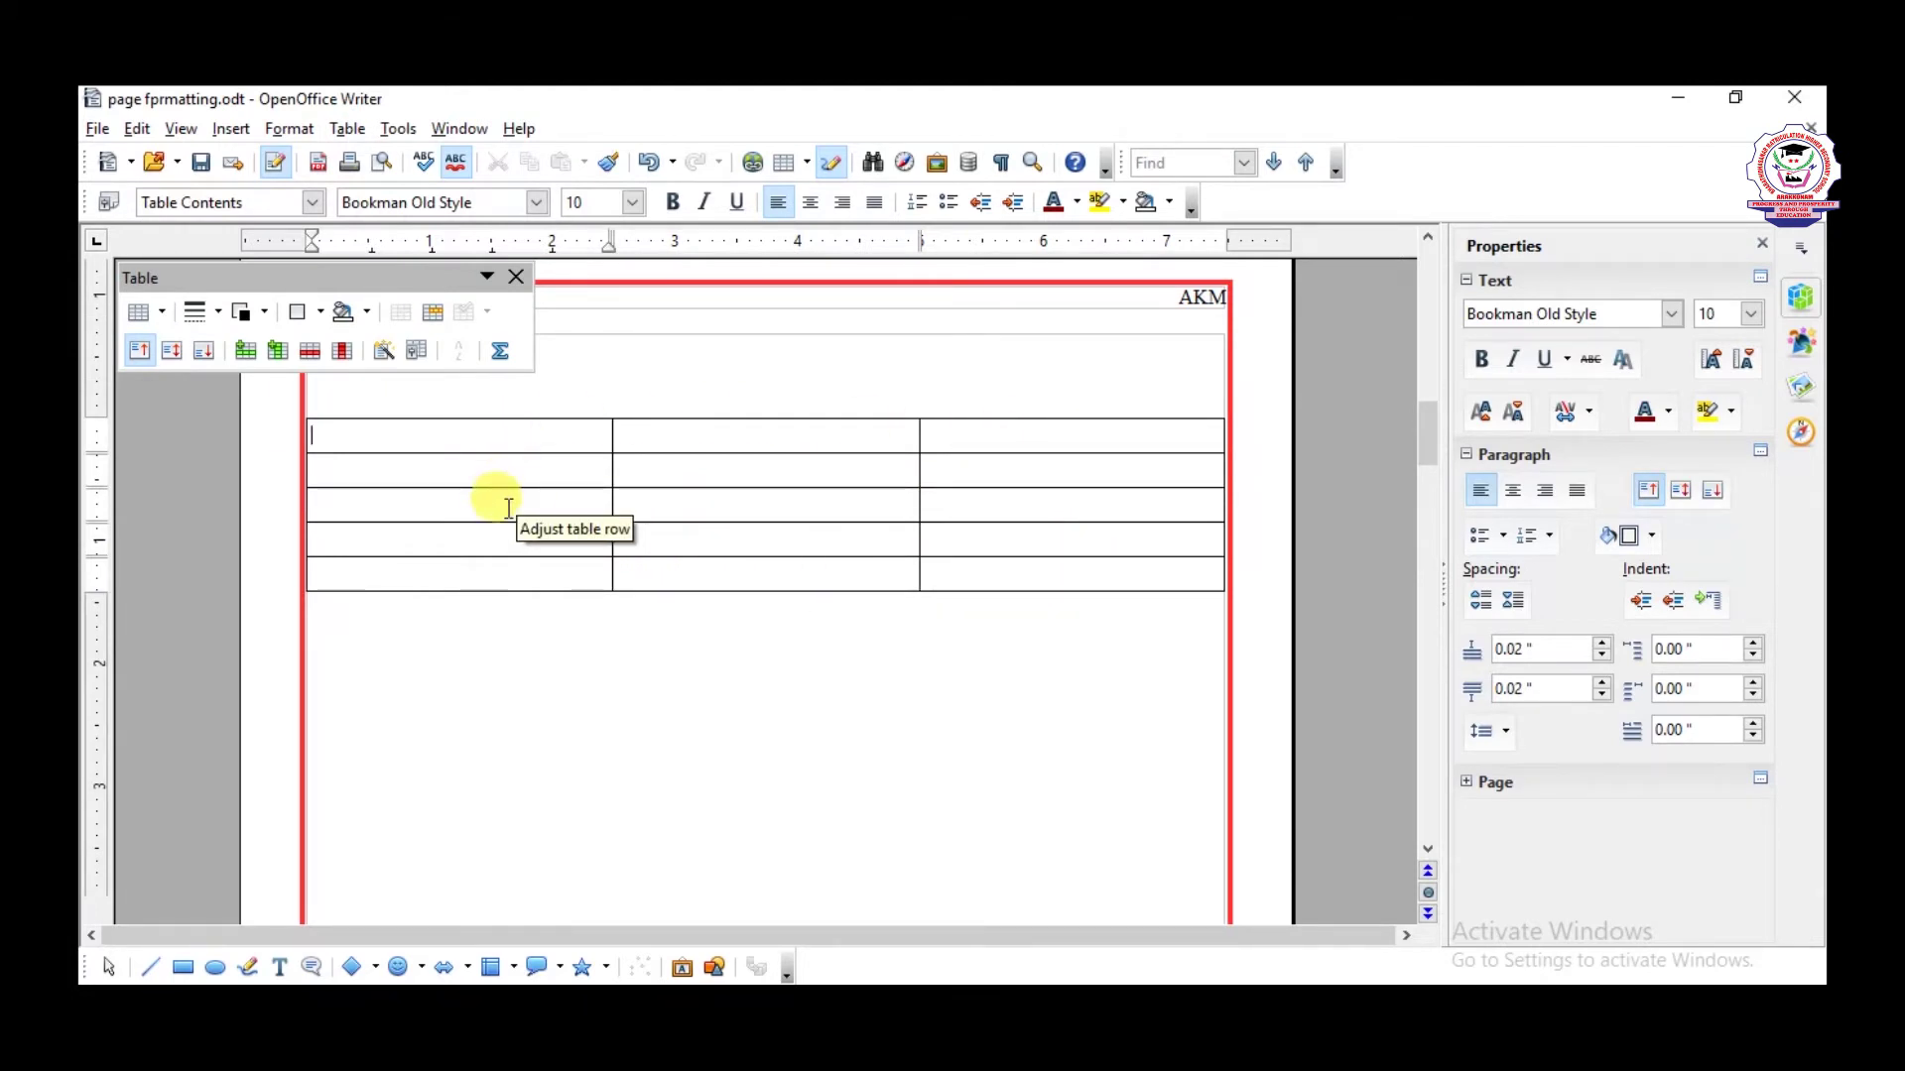
pyautogui.click(541, 428)
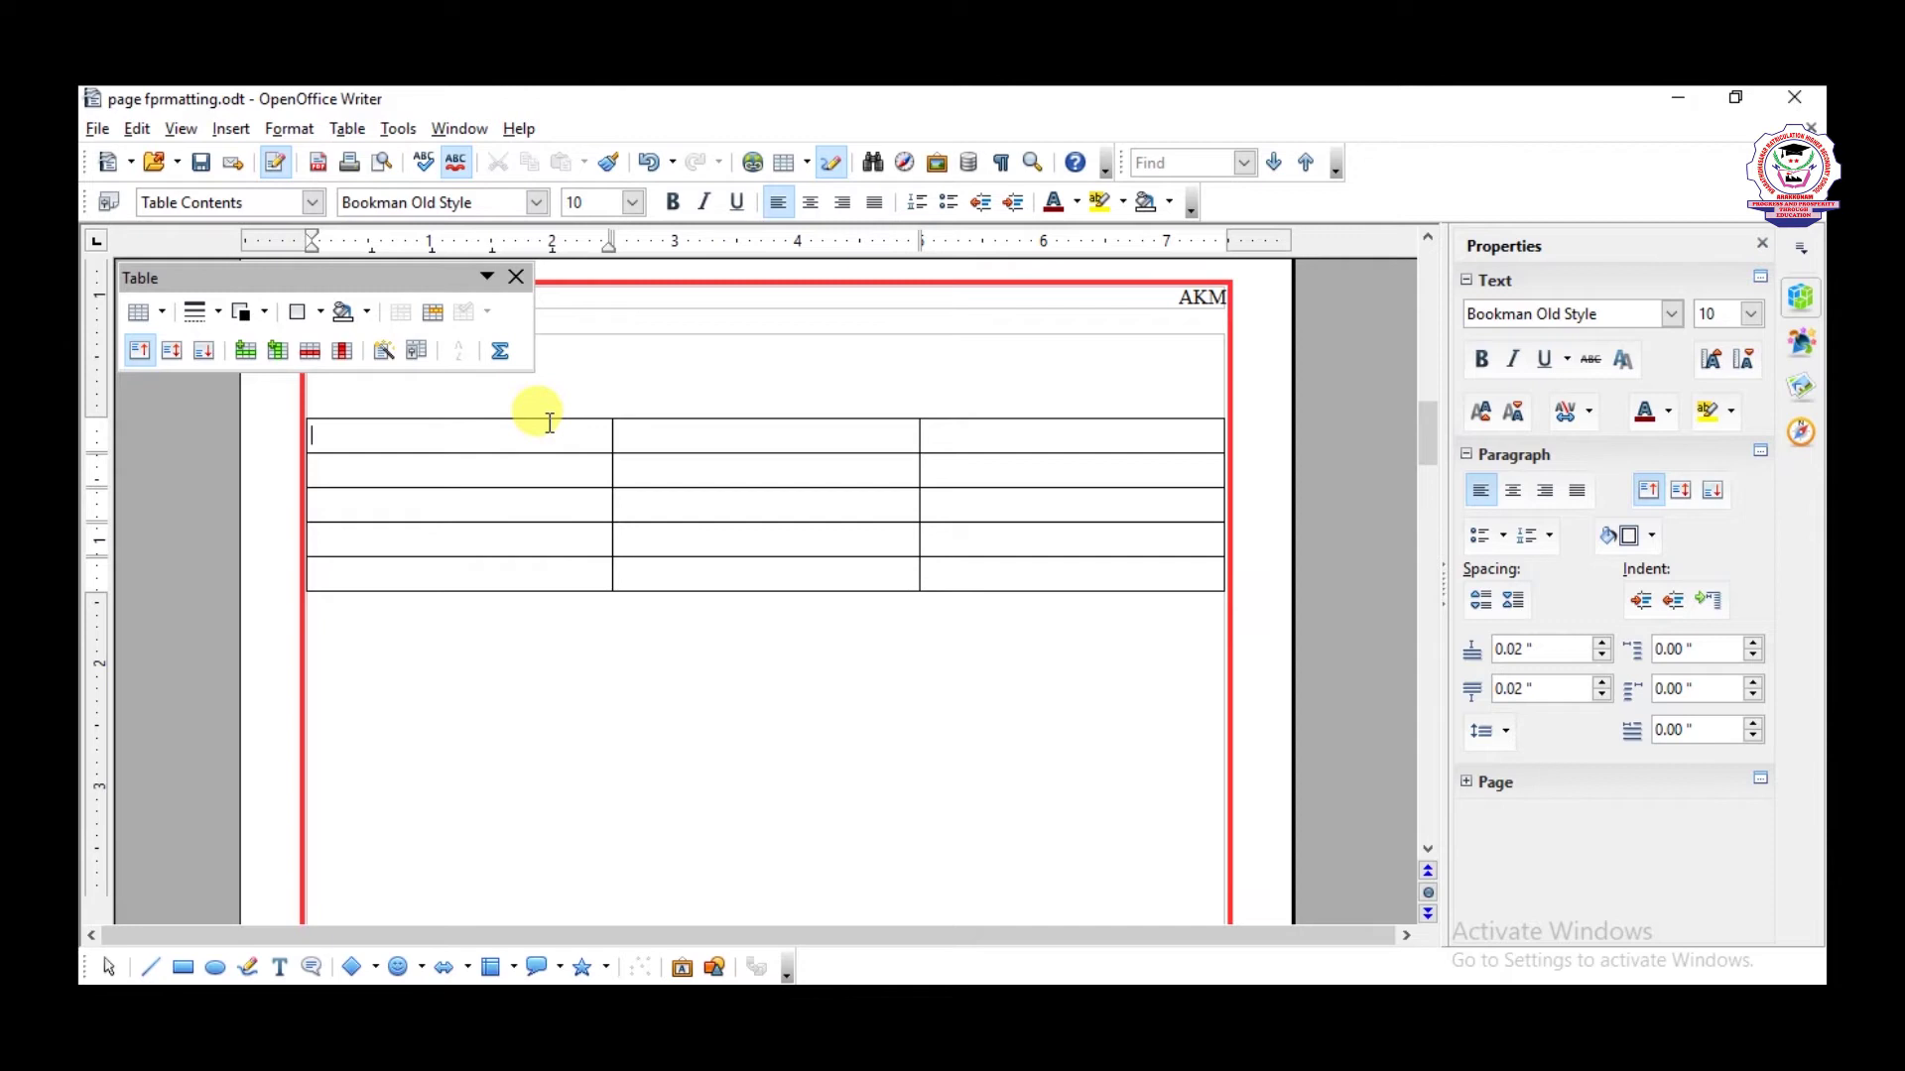
pyautogui.write('s')
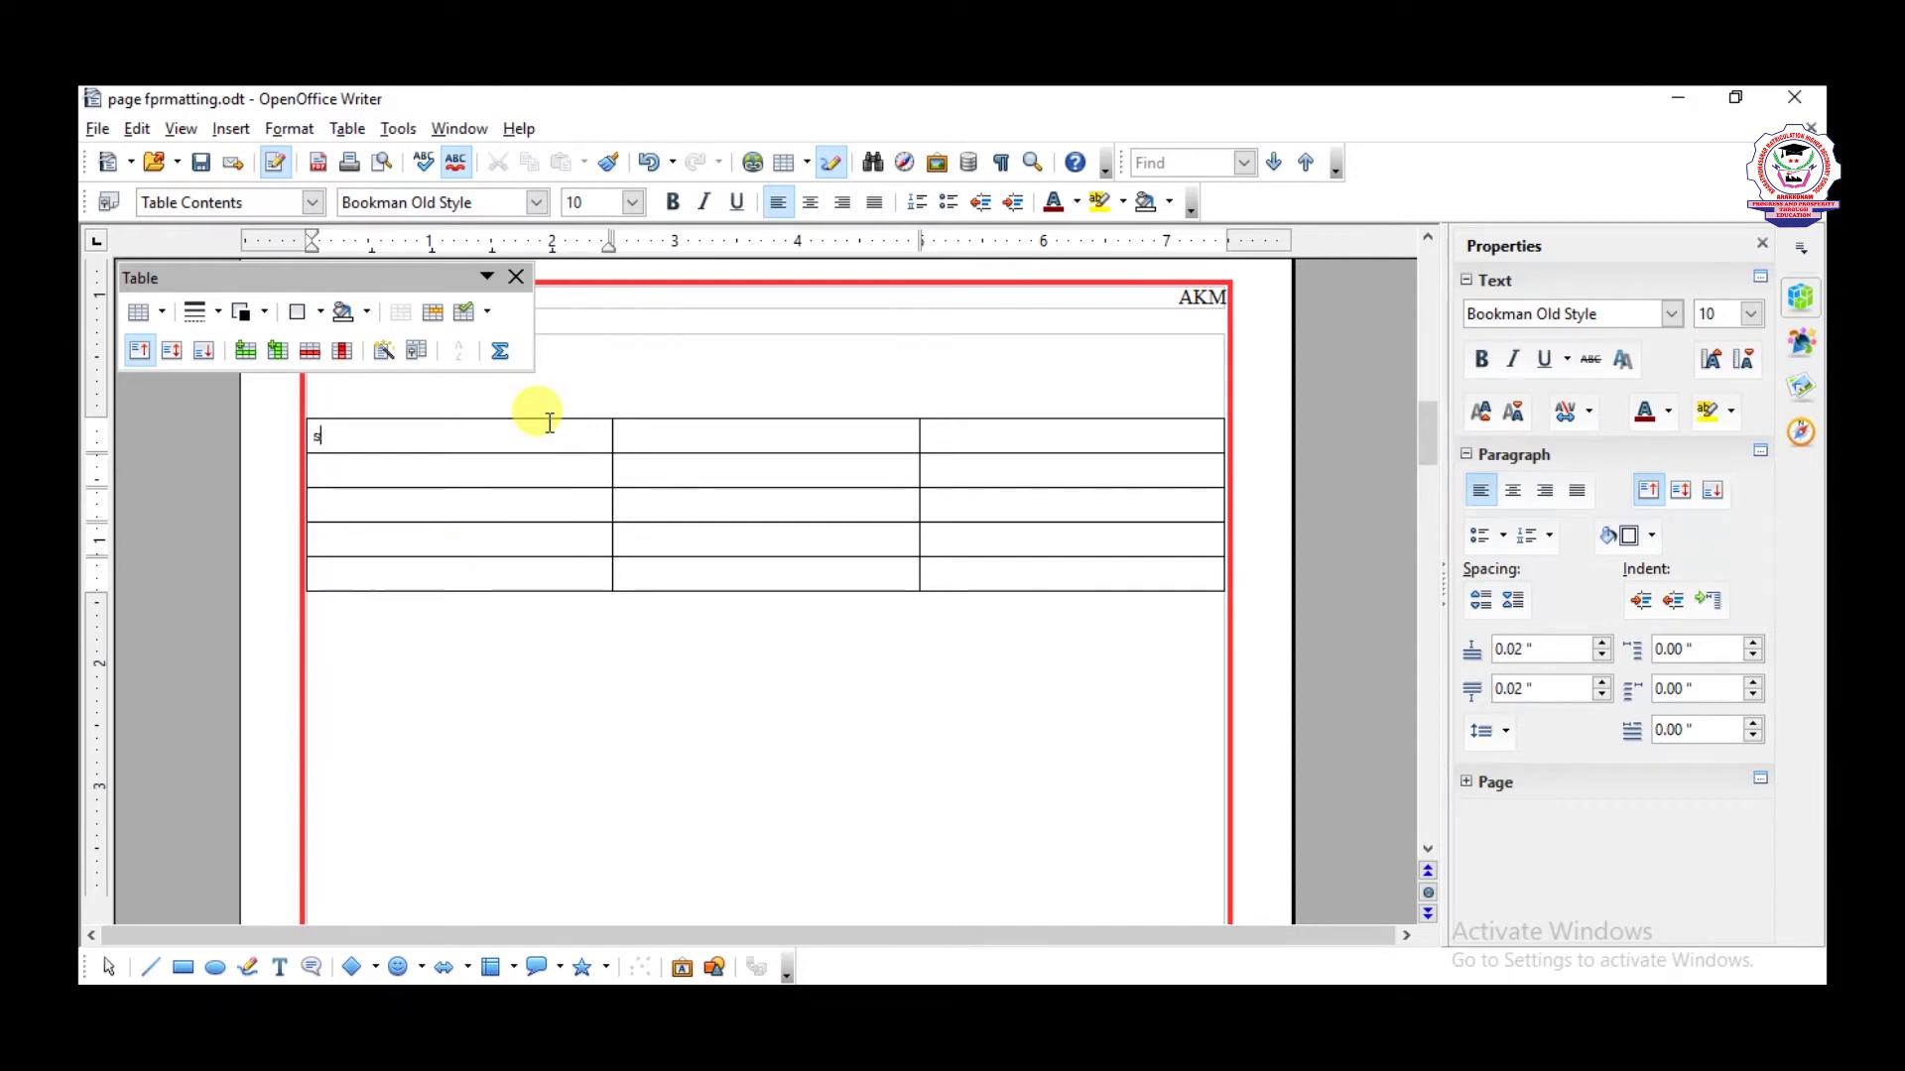
pyautogui.press('BackSpace')
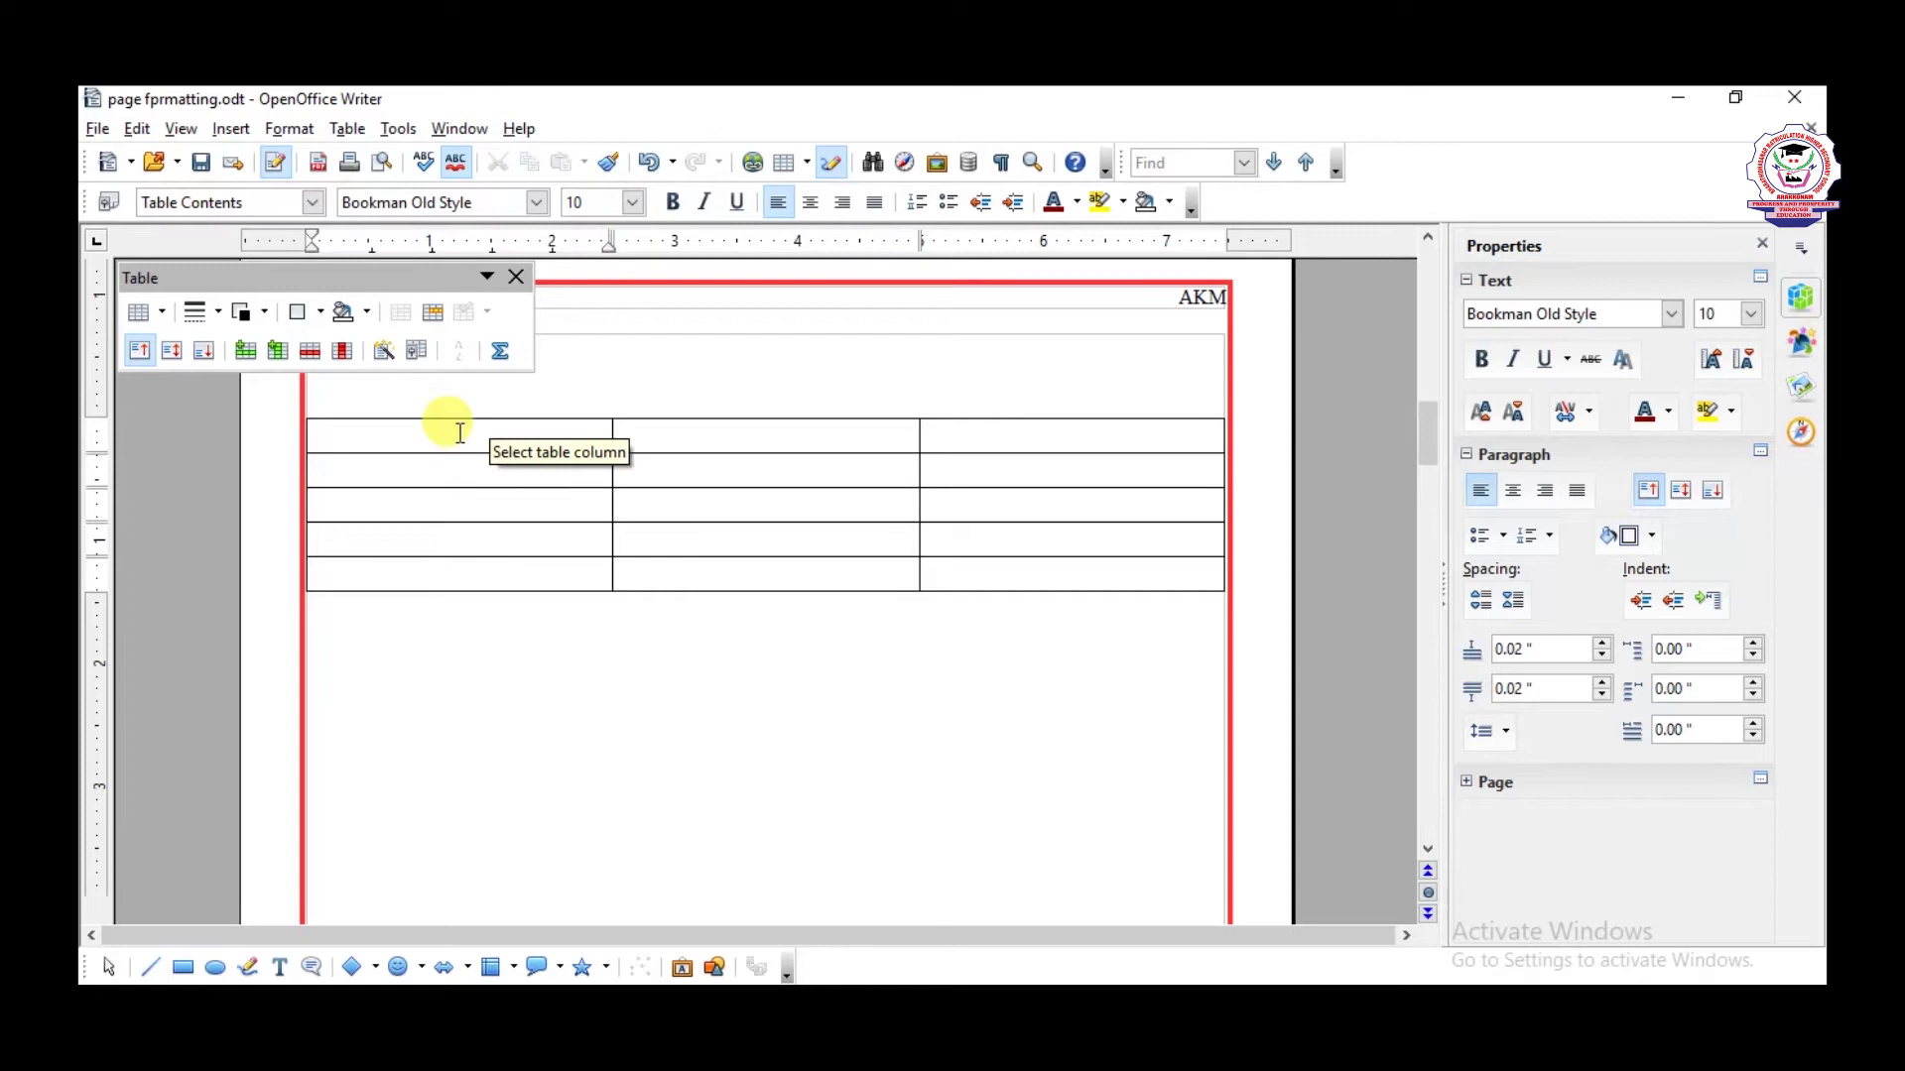
# - Set the font size of all the table's cells to 16
pyautogui.moveTo(442, 428); pyautogui.dragTo(1024, 558)
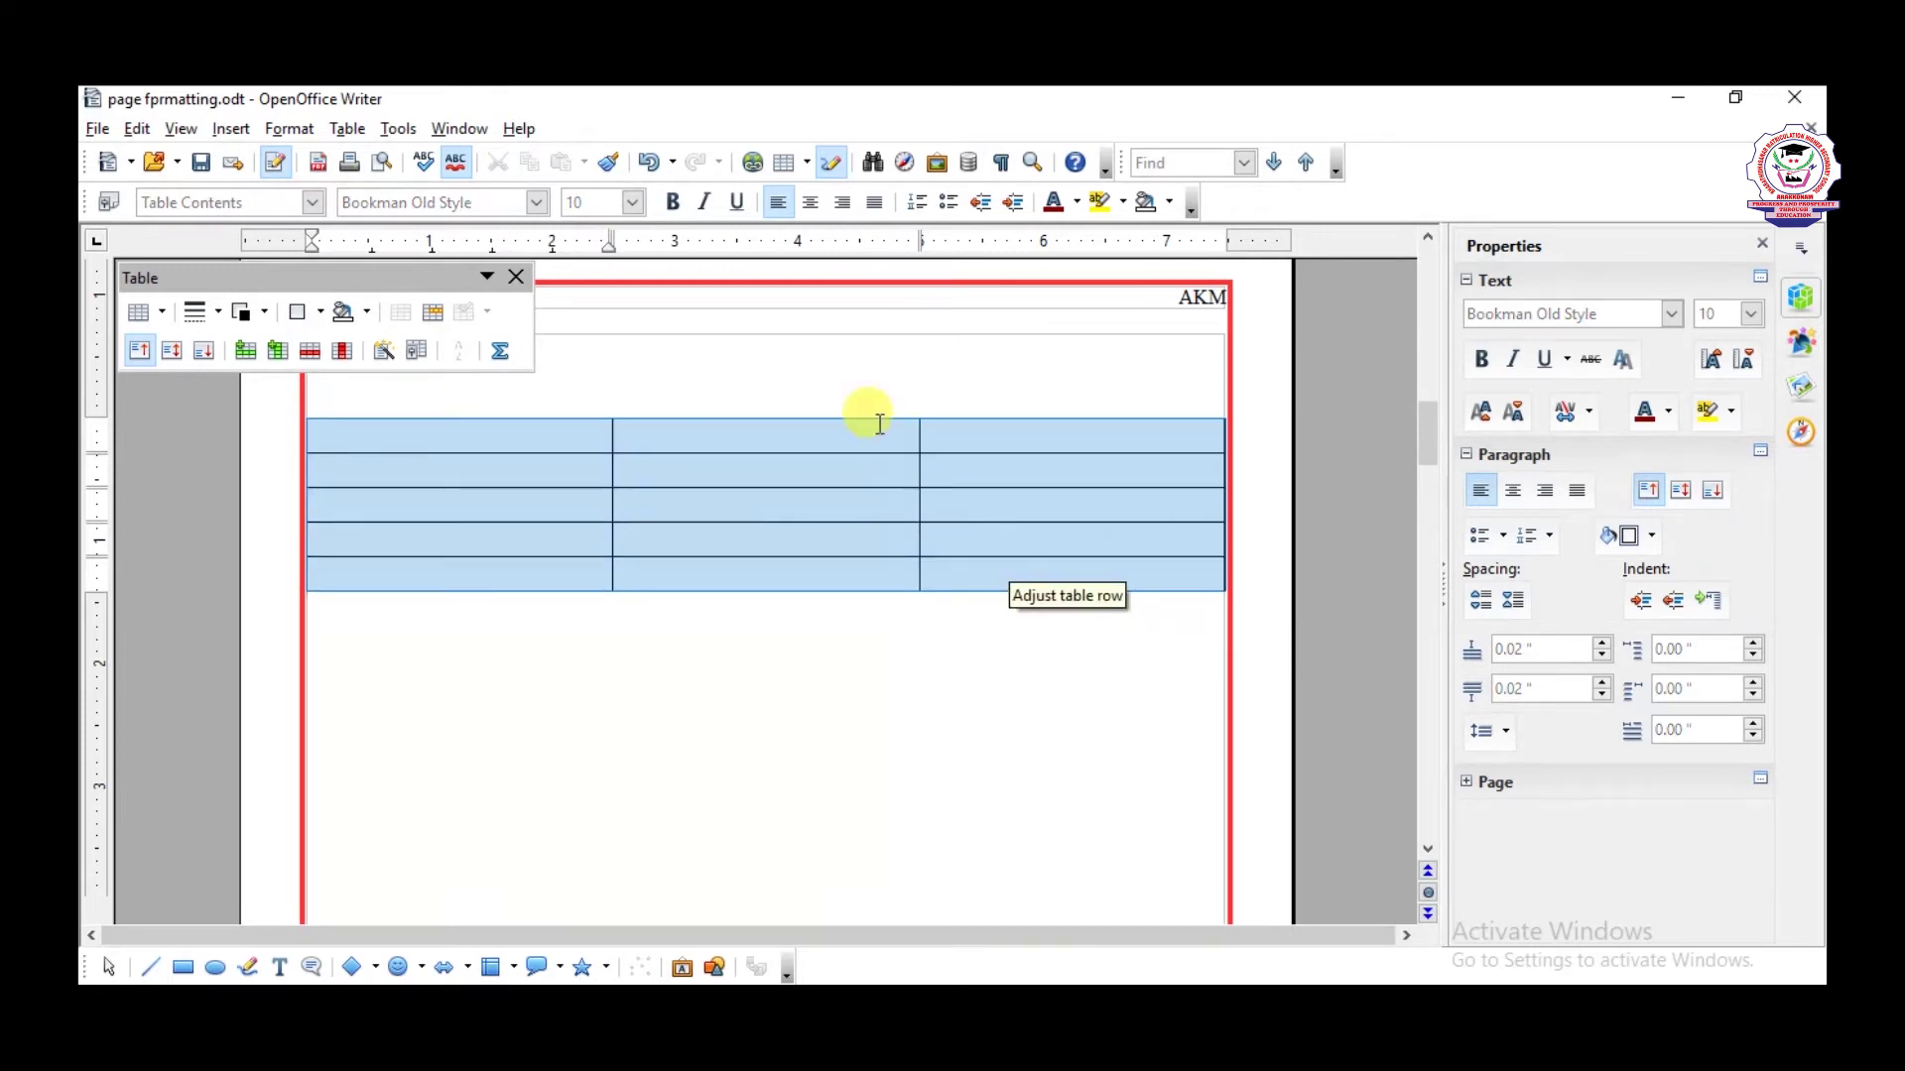
pyautogui.click(636, 203)
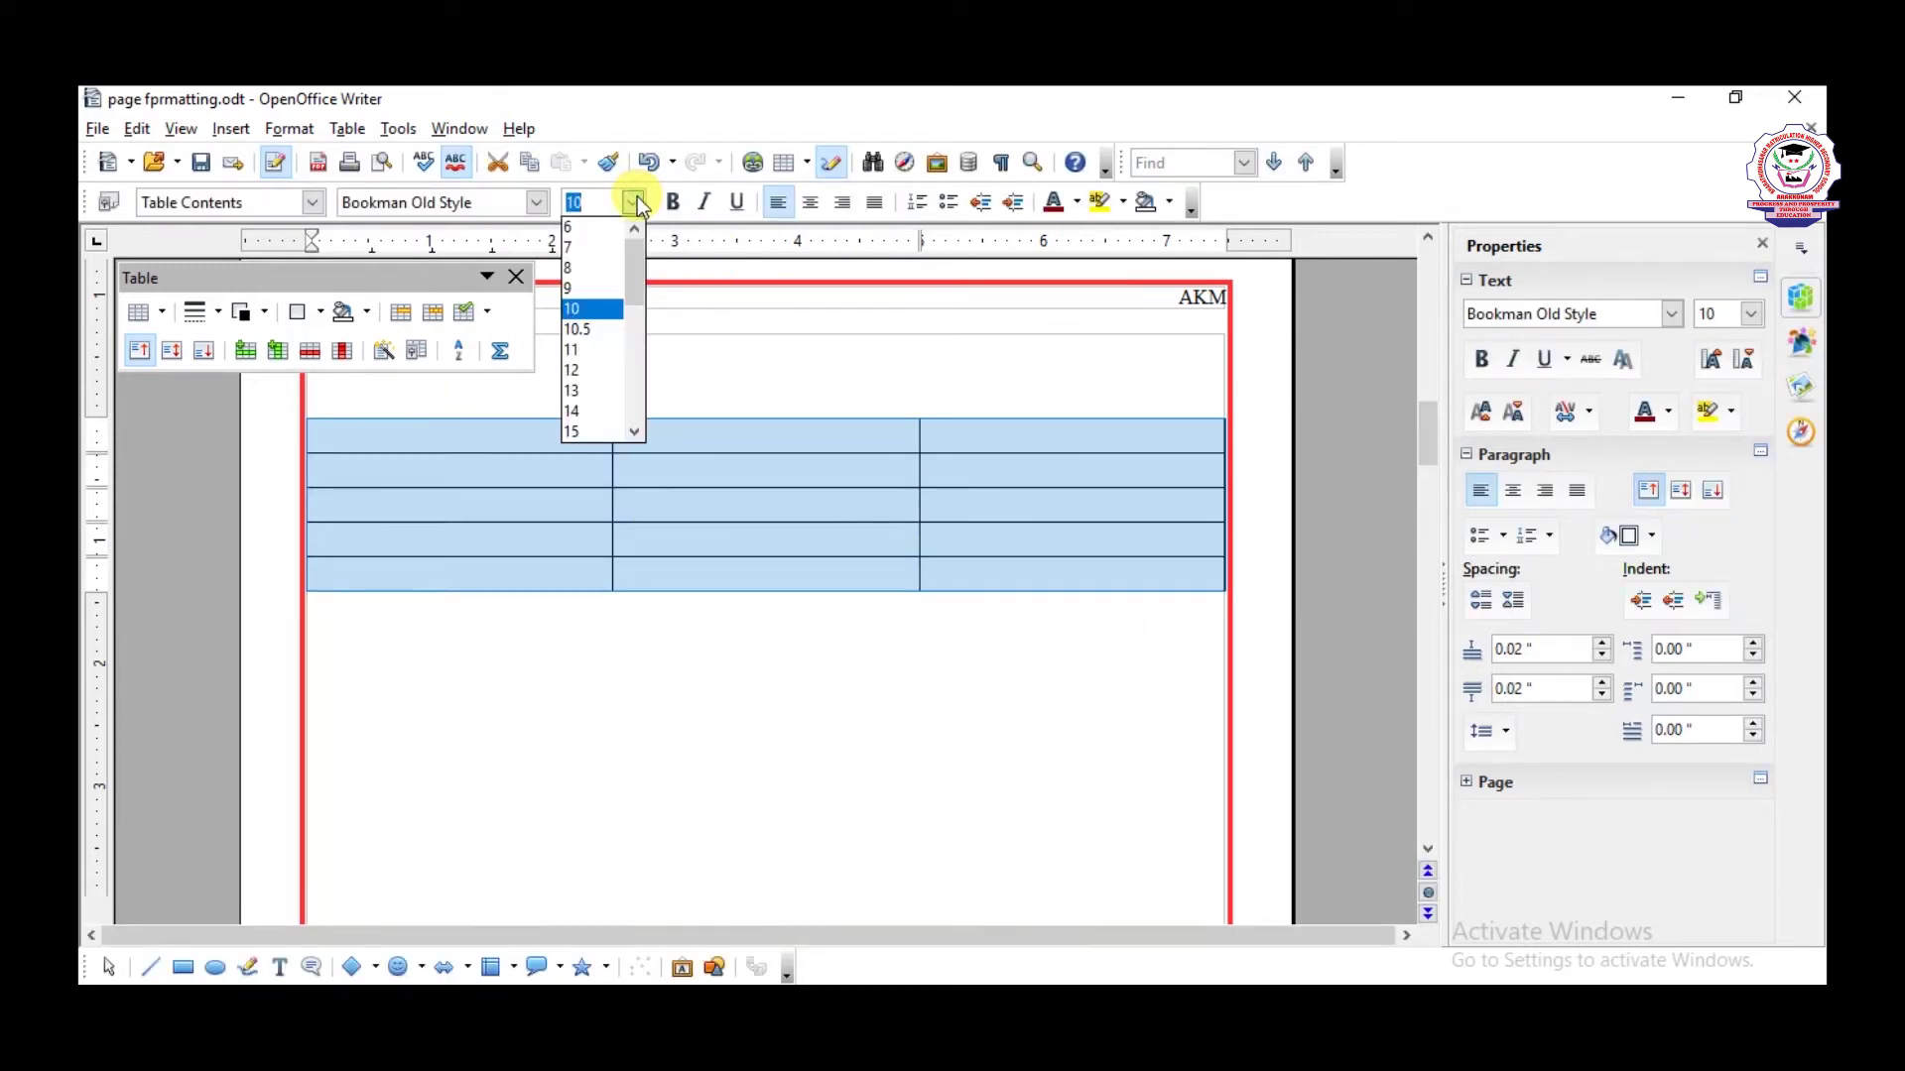
pyautogui.moveTo(641, 276); pyautogui.dragTo(635, 338)
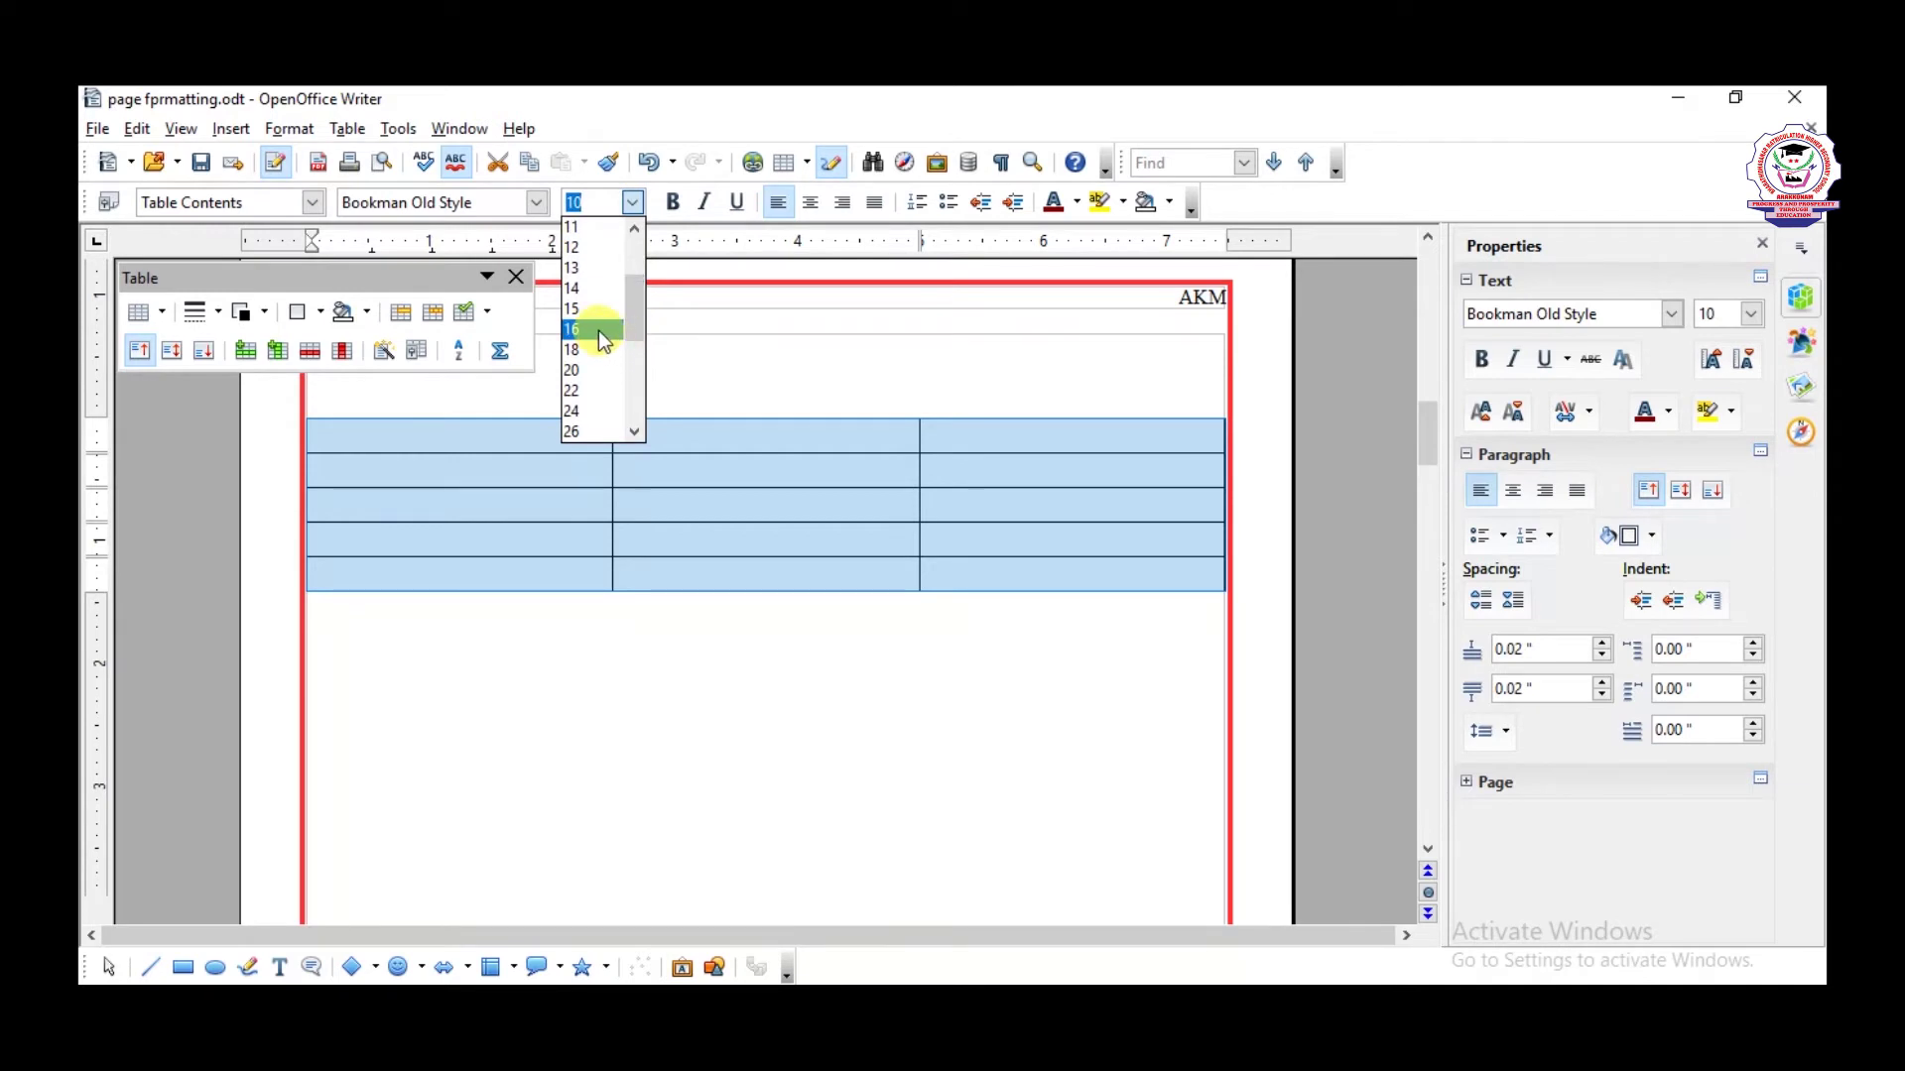
pyautogui.click(598, 330)
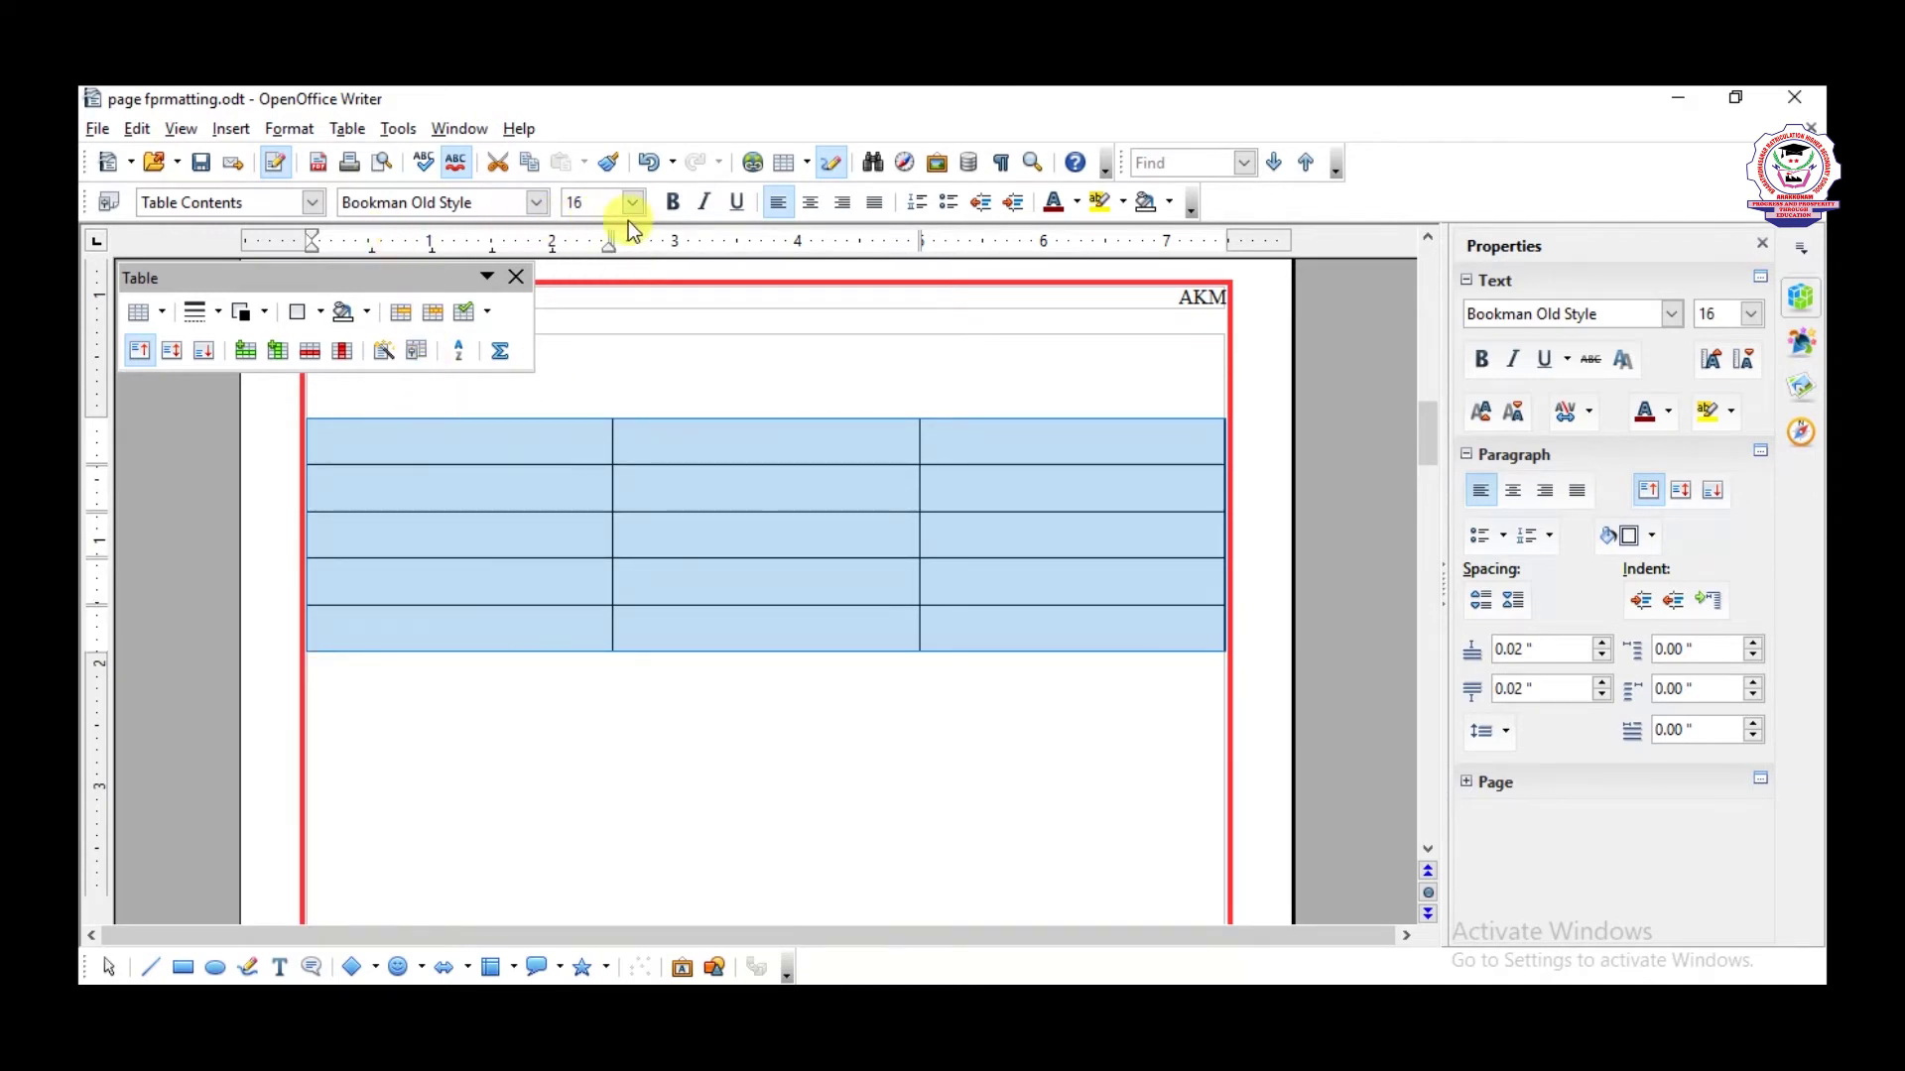
# - Make the table's first row bold and centre its text horizontally
pyautogui.click(497, 441)
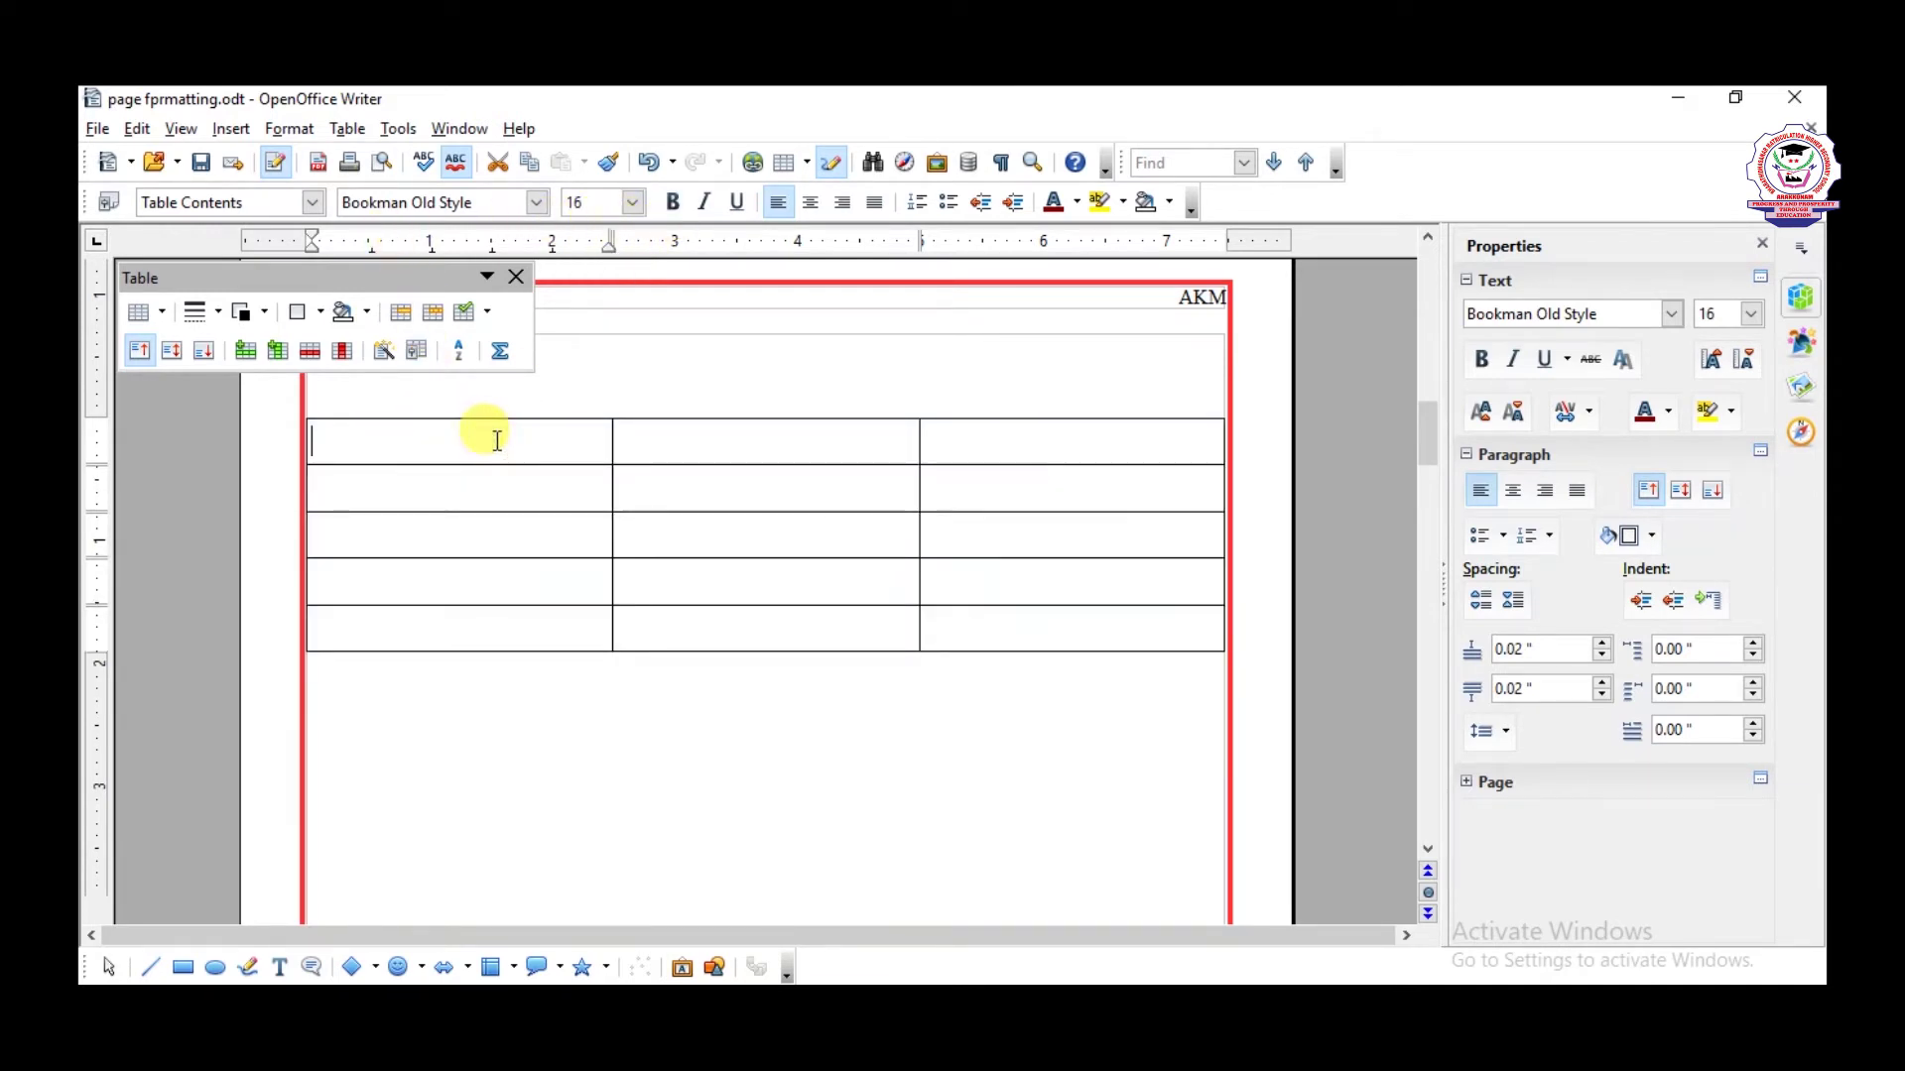
pyautogui.moveTo(497, 441); pyautogui.dragTo(927, 437)
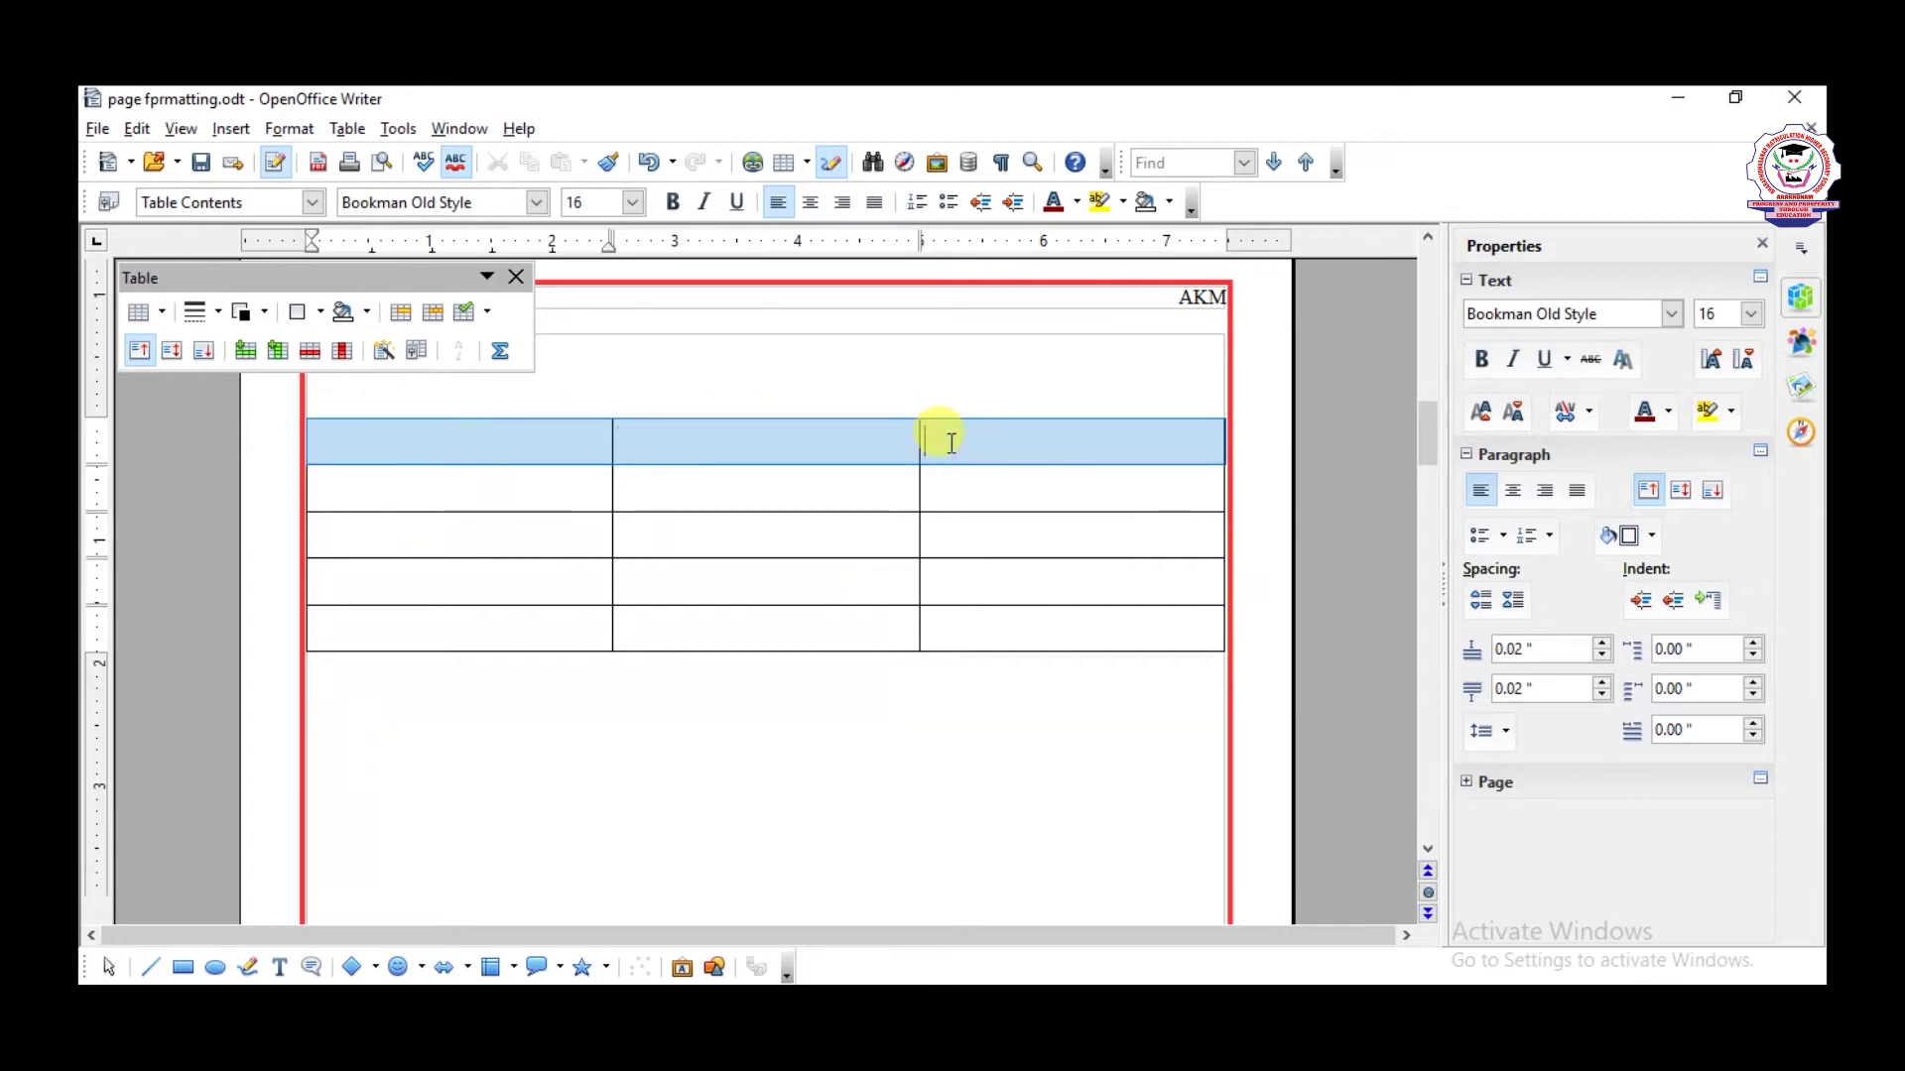
pyautogui.click(676, 206)
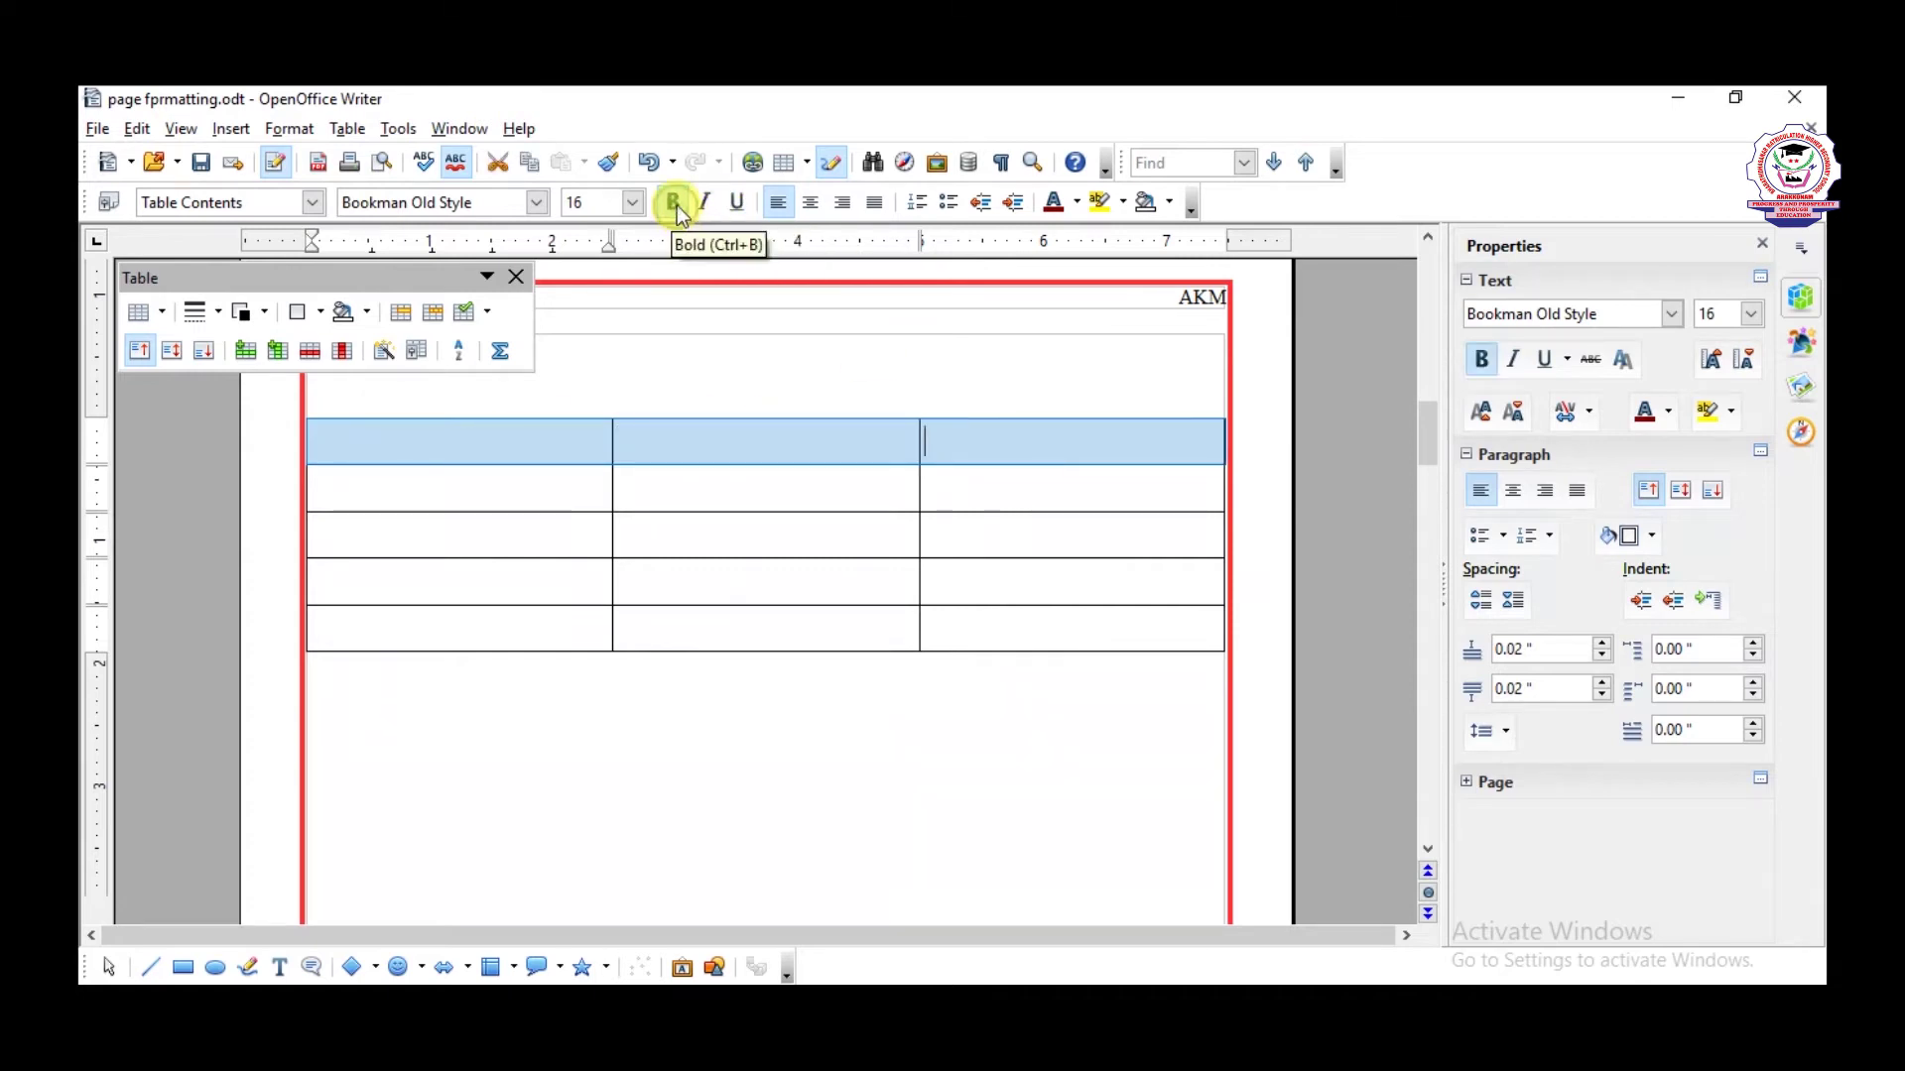
pyautogui.click(812, 205)
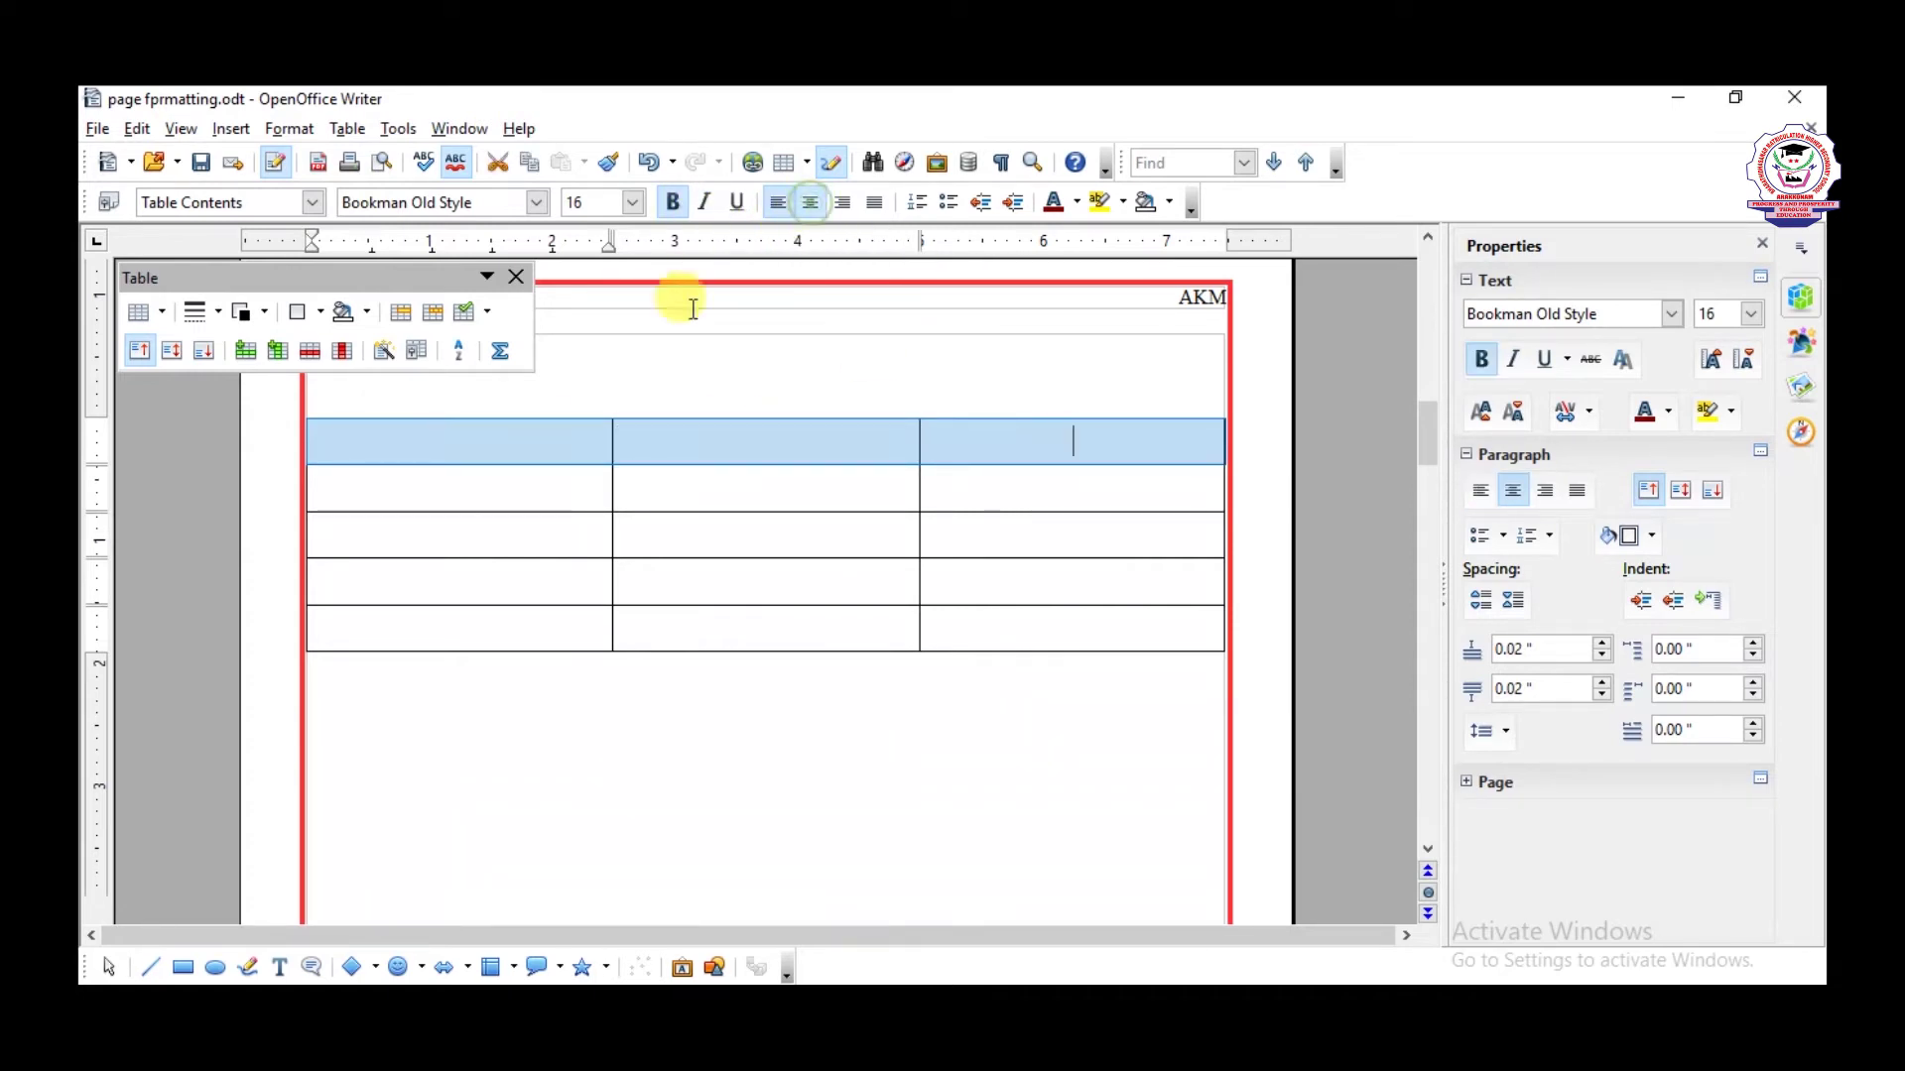
# - Enter the column headings S.NO, NAME and AVERAGE in the table's first row
pyautogui.click(517, 440)
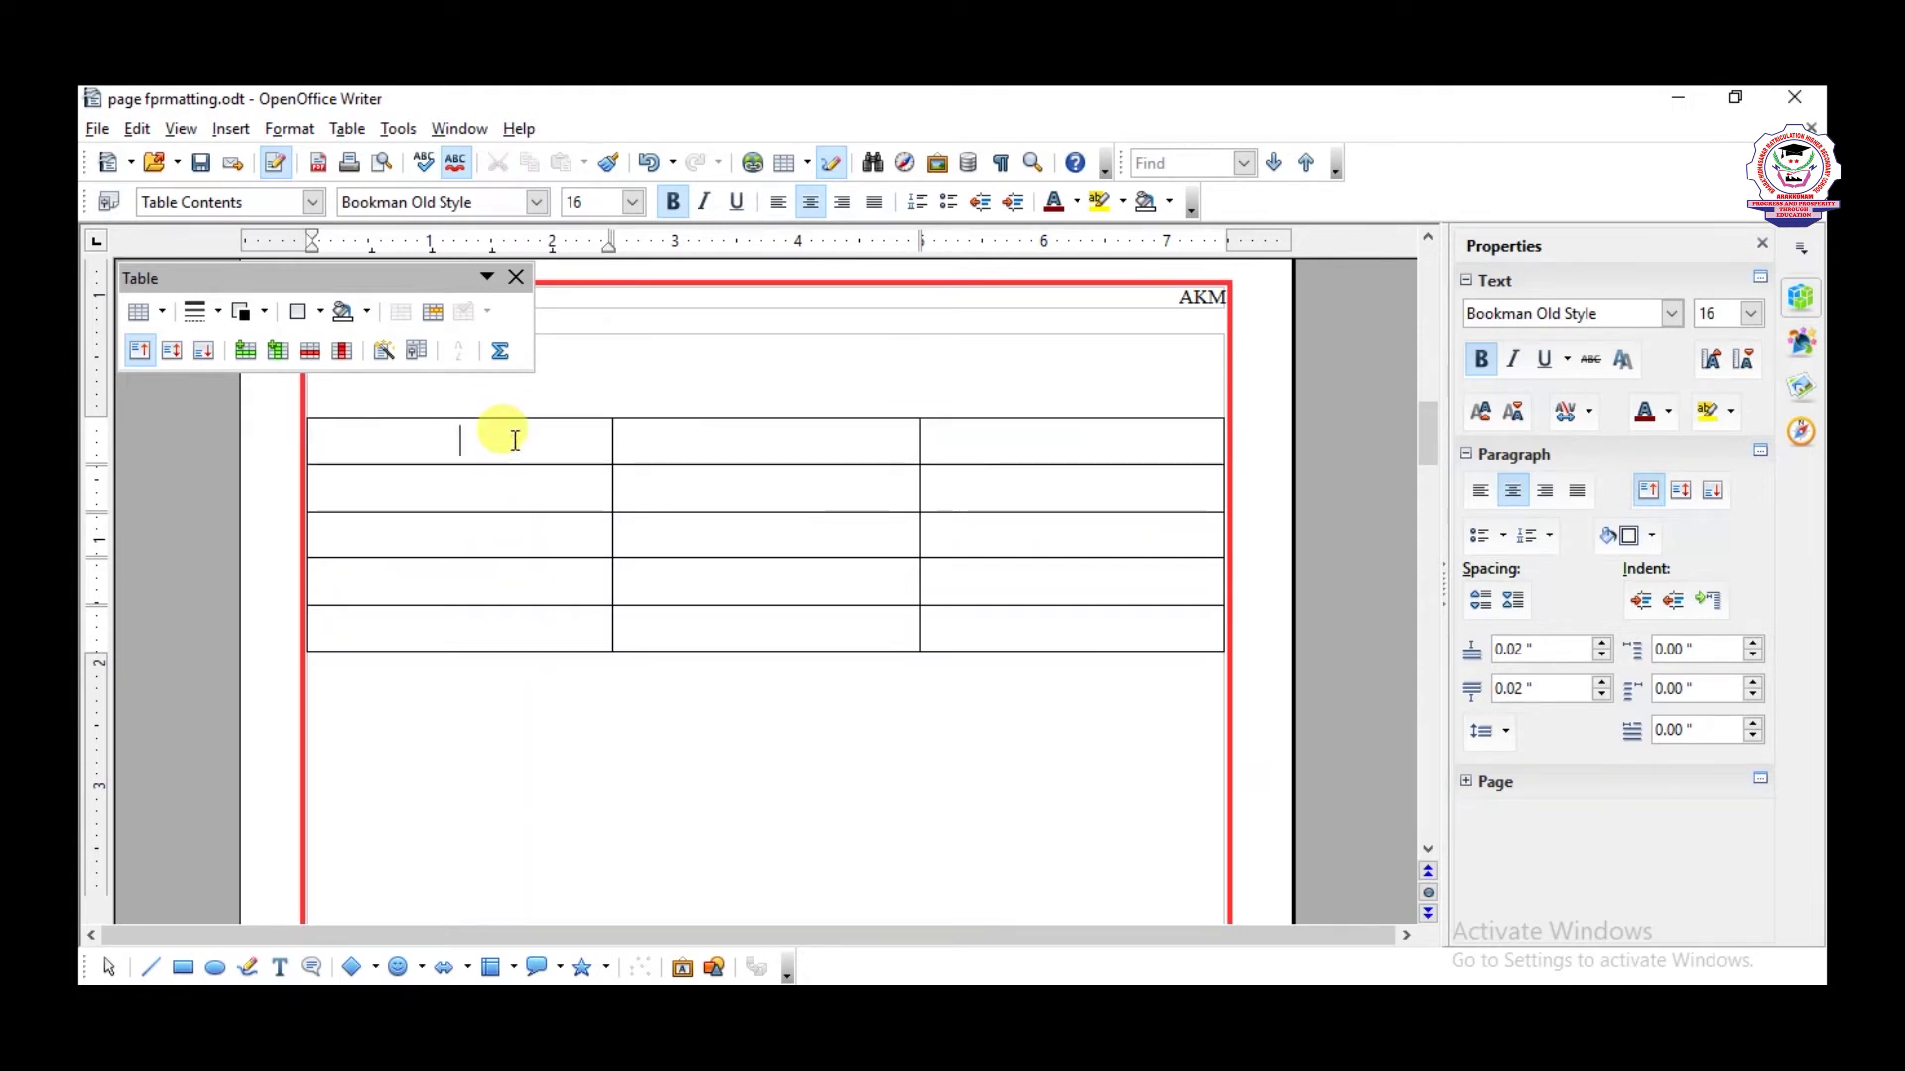
pyautogui.write('S.NO')
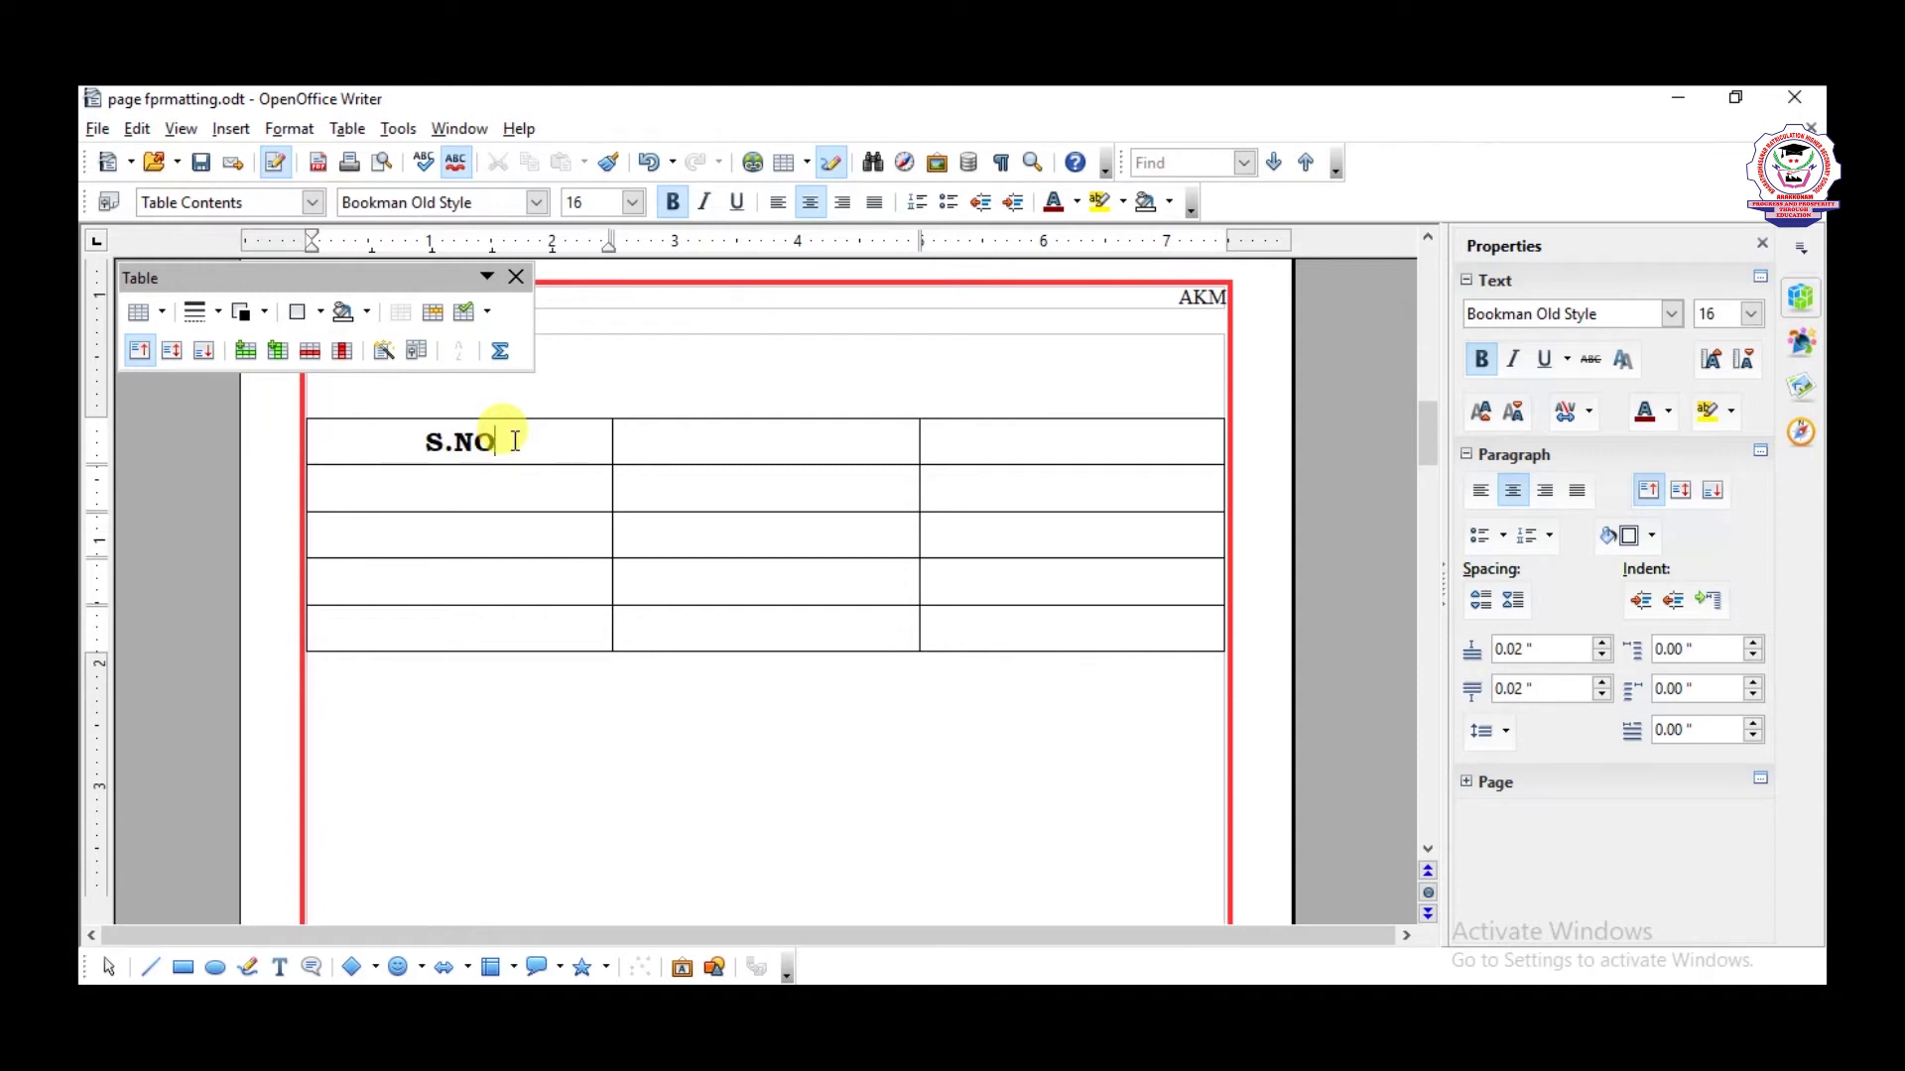
pyautogui.press('Tab')
pyautogui.write('N')
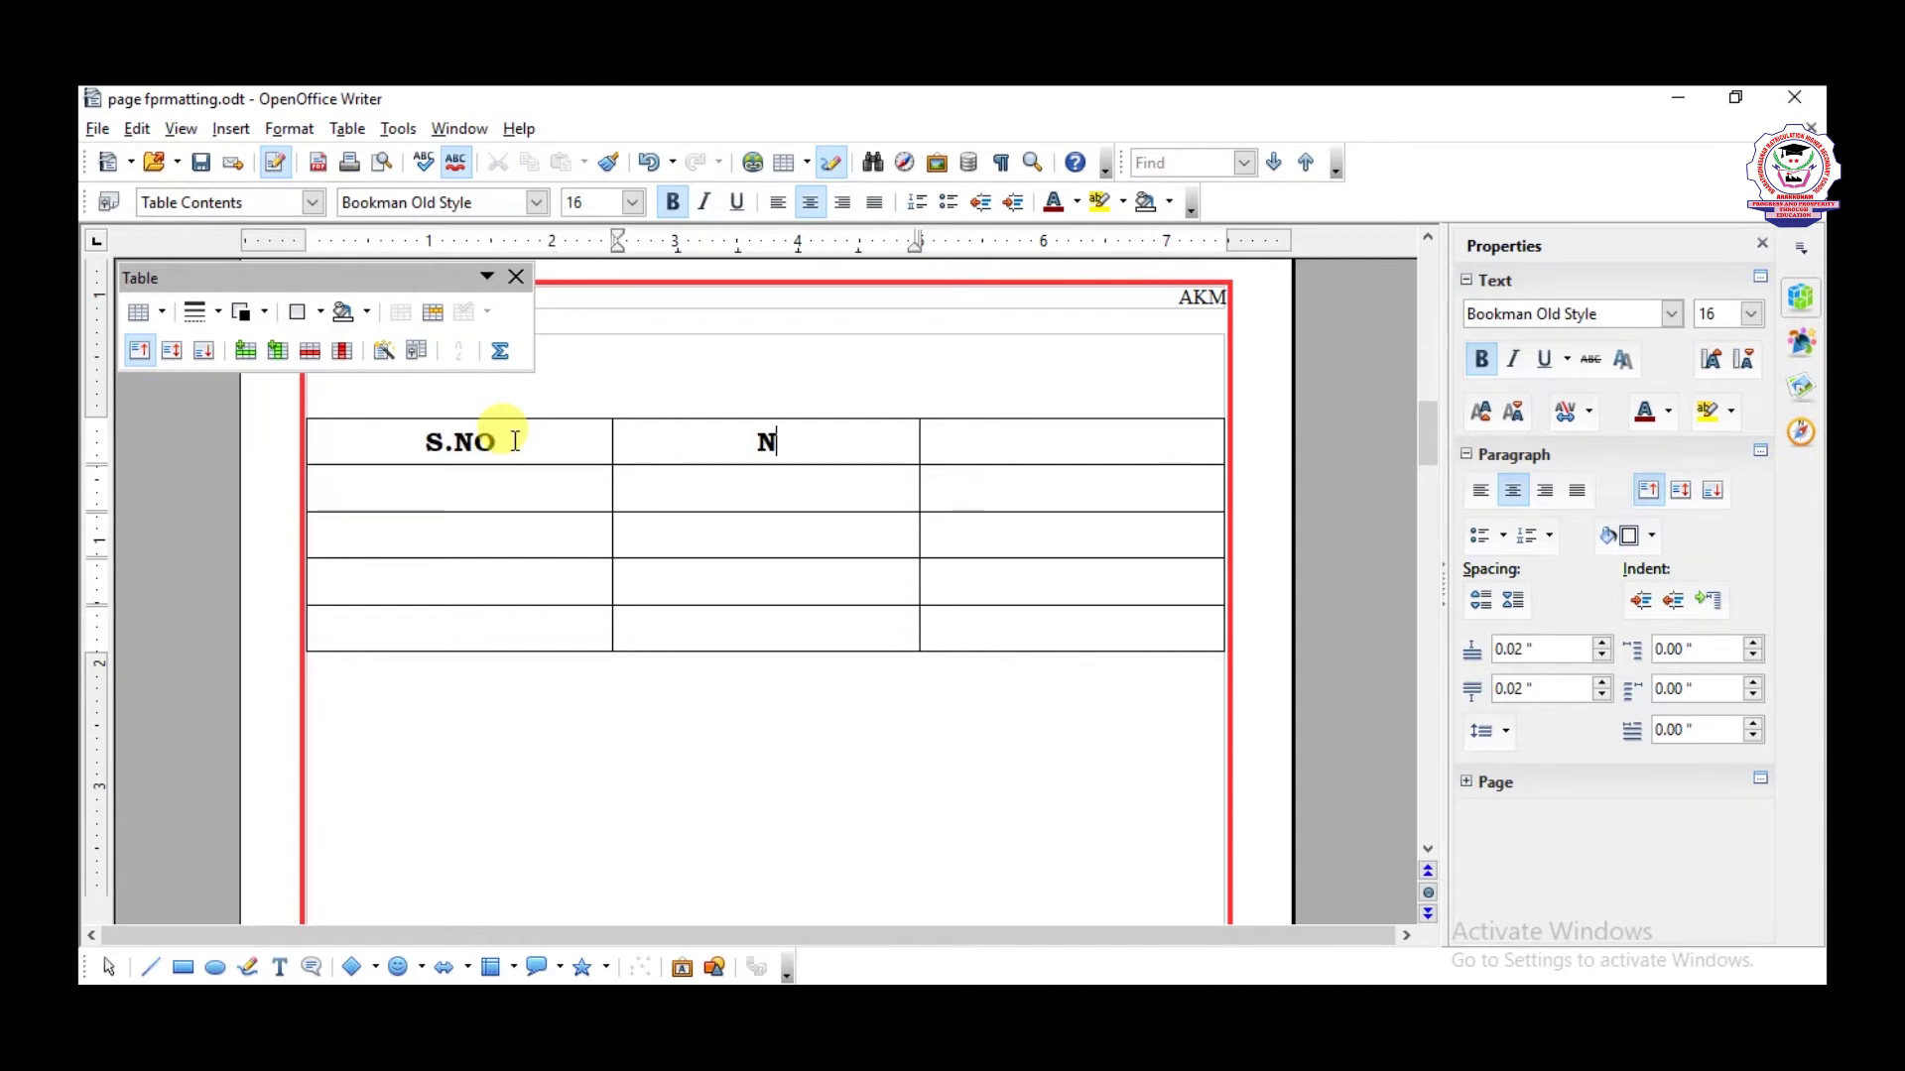
pyautogui.write('AME')
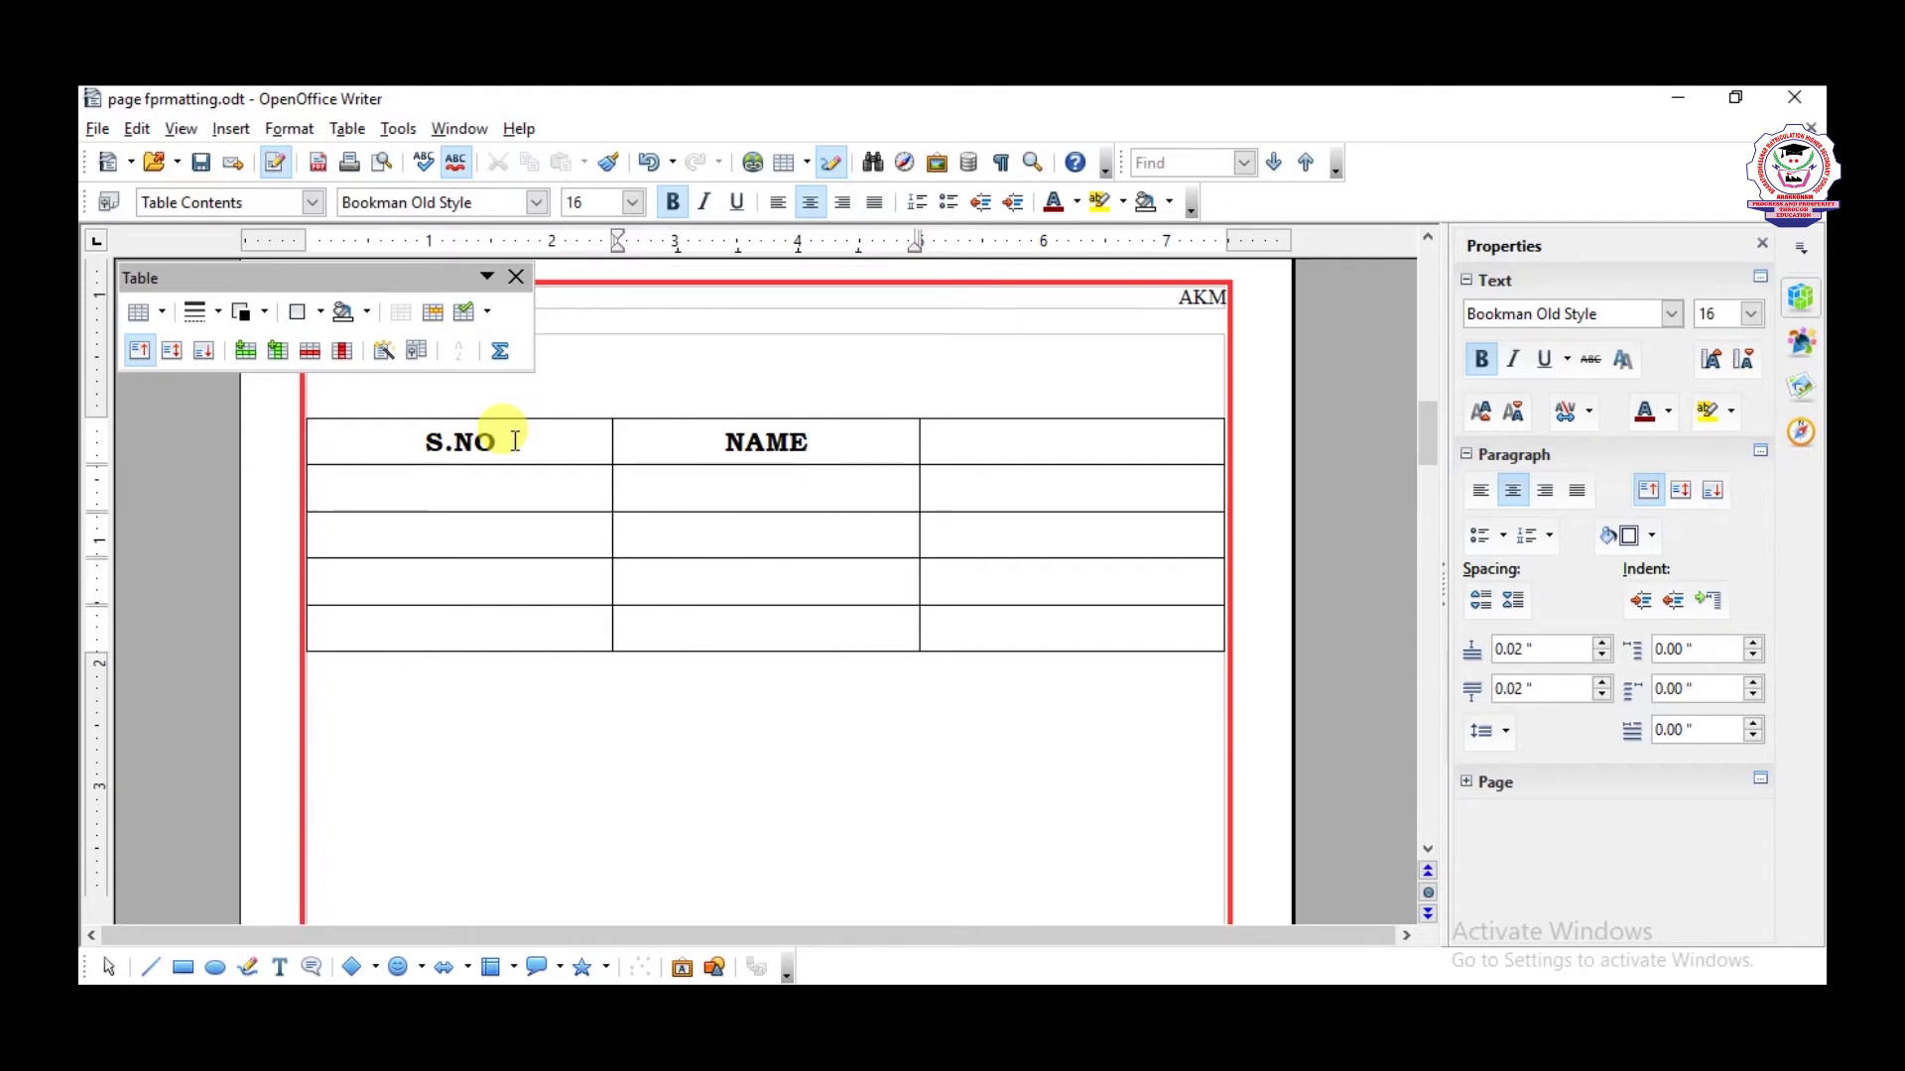
pyautogui.write('AVERAGE')
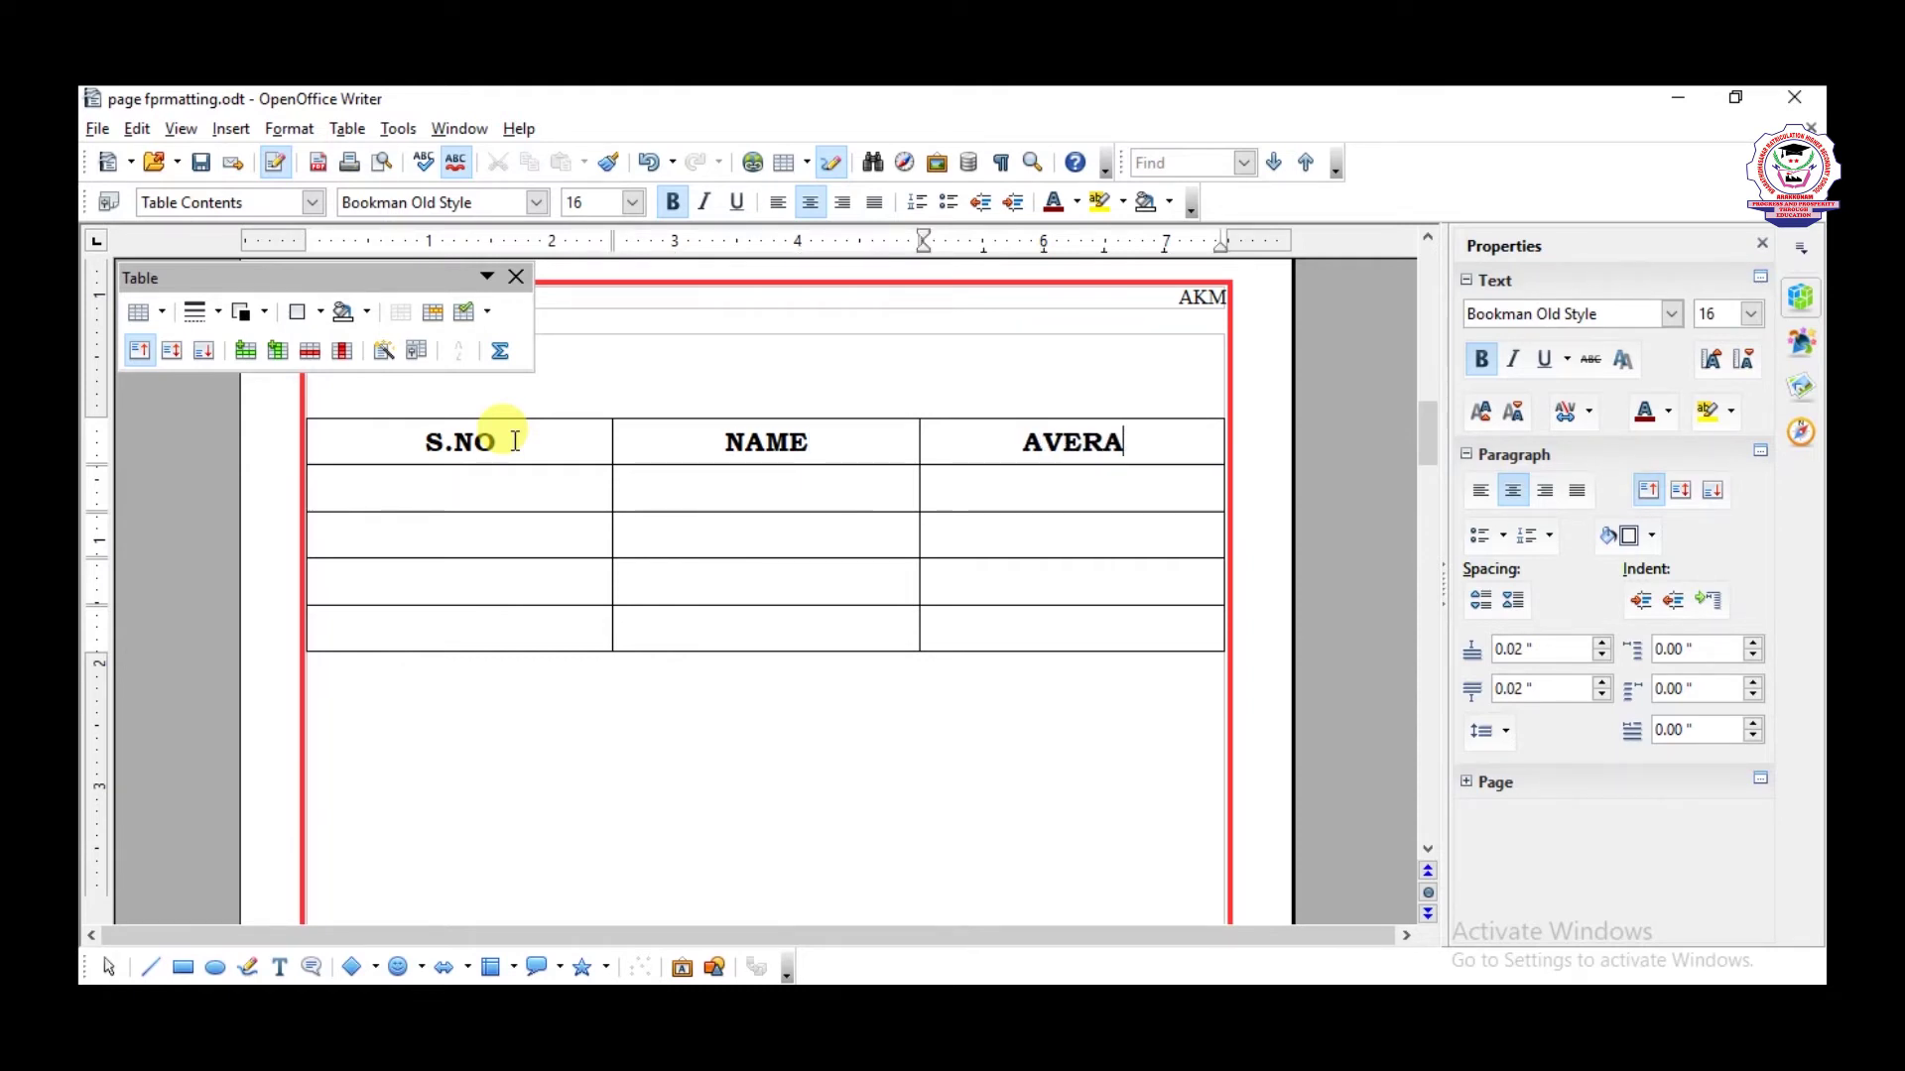
# - Fill the row below the headings with serial number 1, the student's name and an average of 85%
pyautogui.click(480, 494)
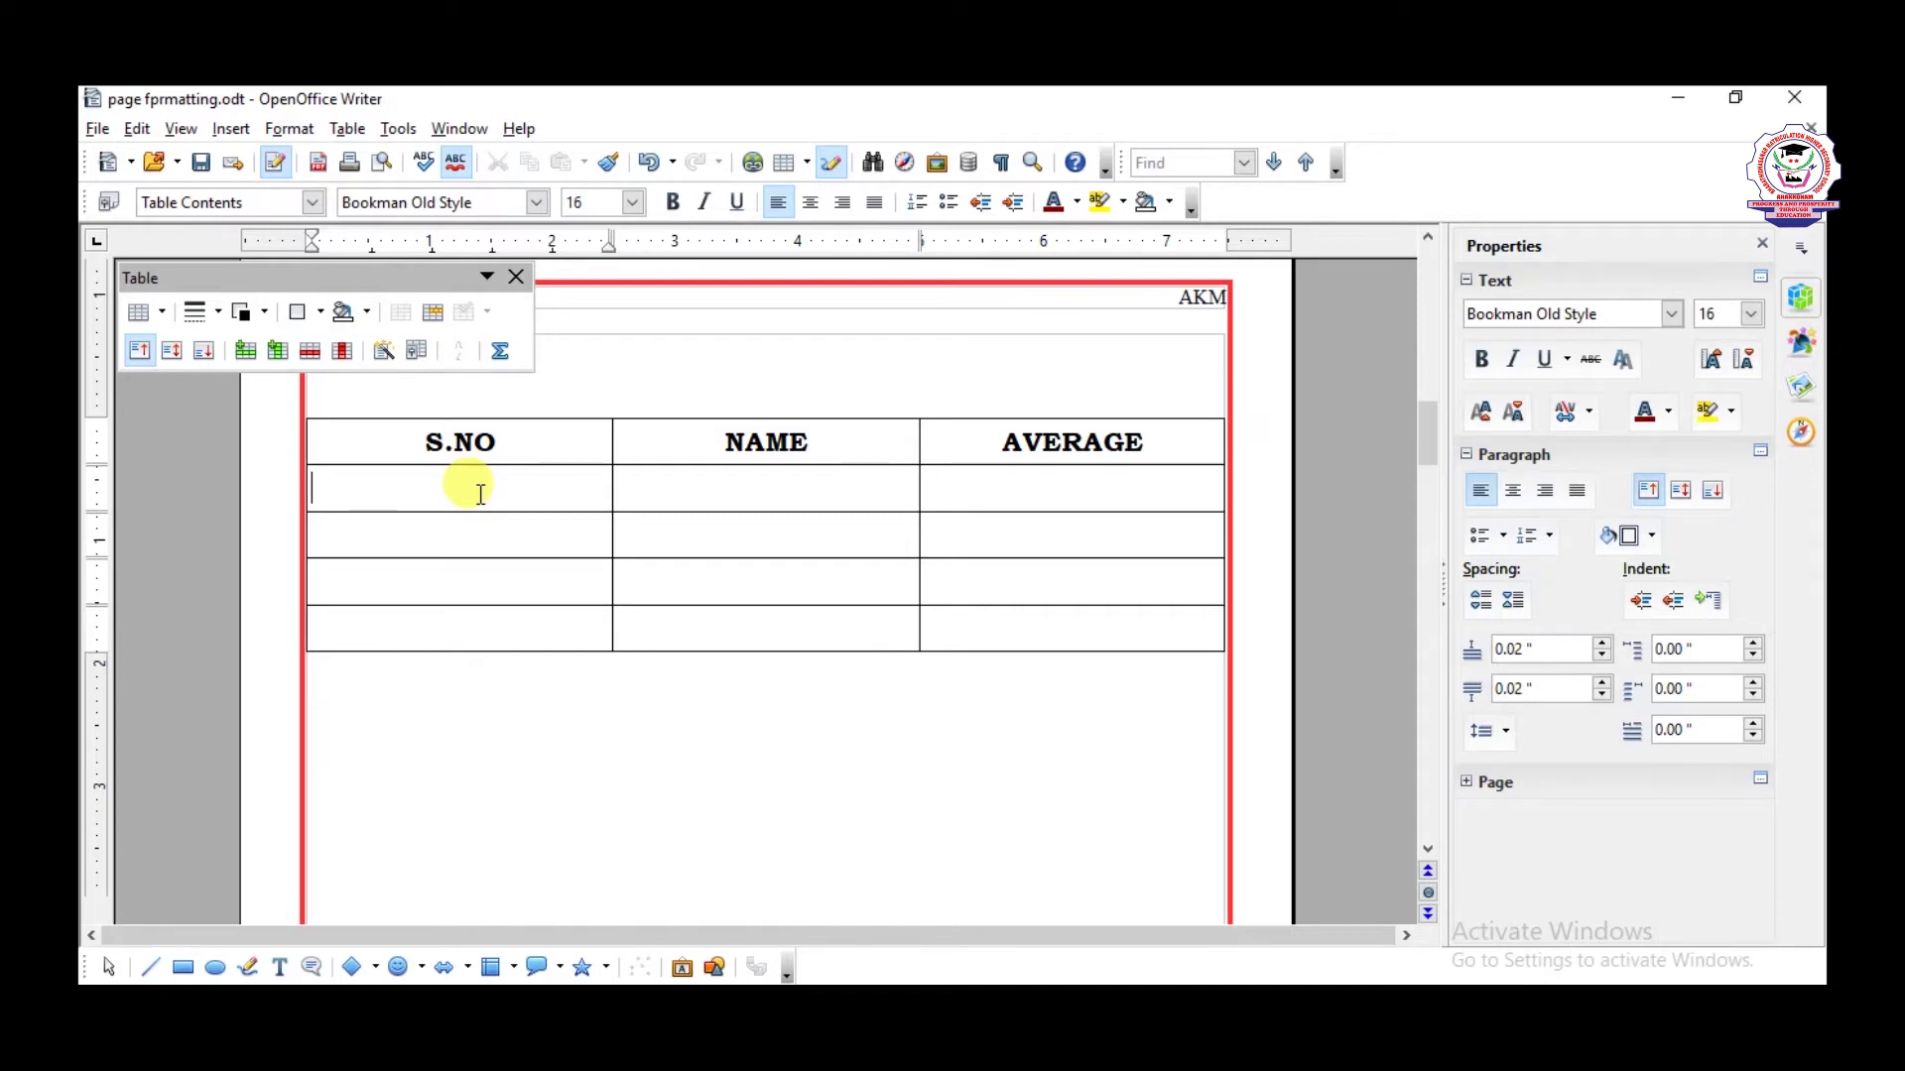
pyautogui.write('01')
pyautogui.press('Left')
pyautogui.press('BackSpace')
pyautogui.press('Tab')
pyautogui.write('ANBU')
pyautogui.press('Tab')
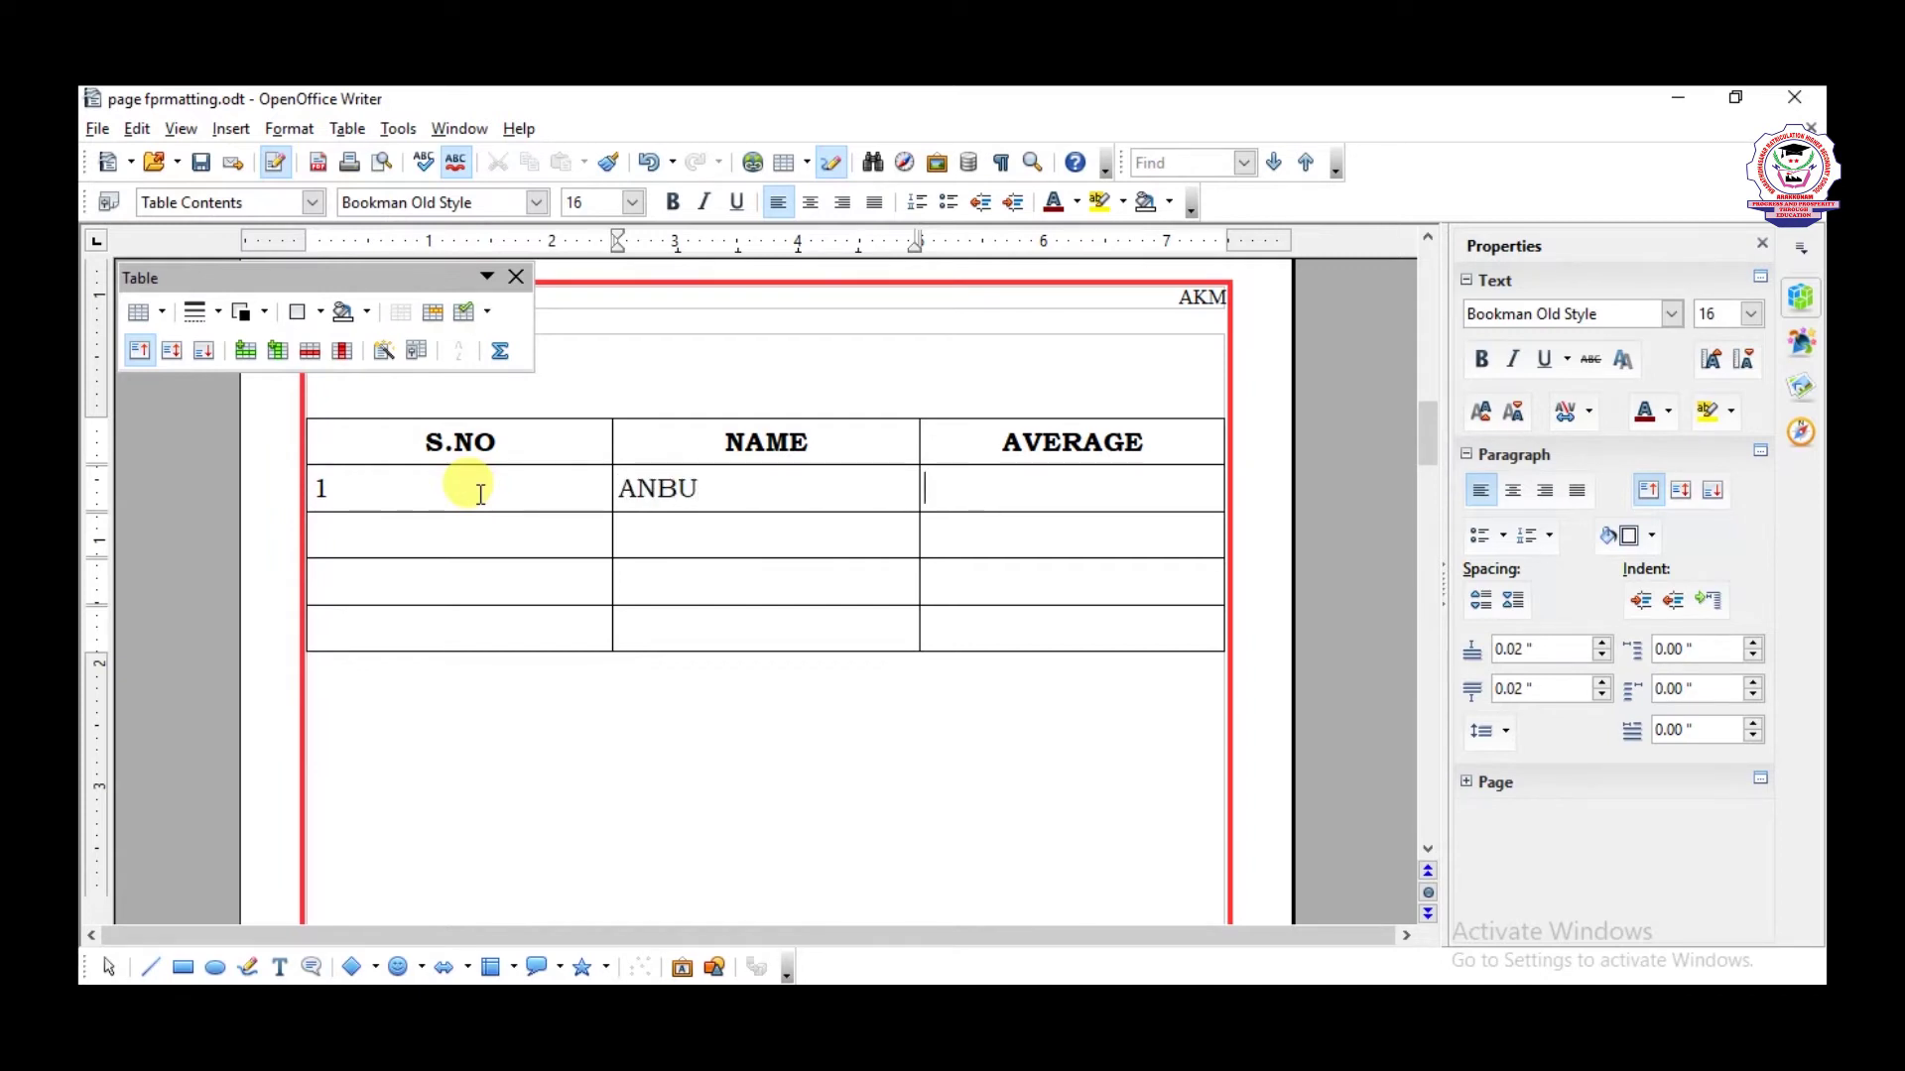
pyautogui.write('85')
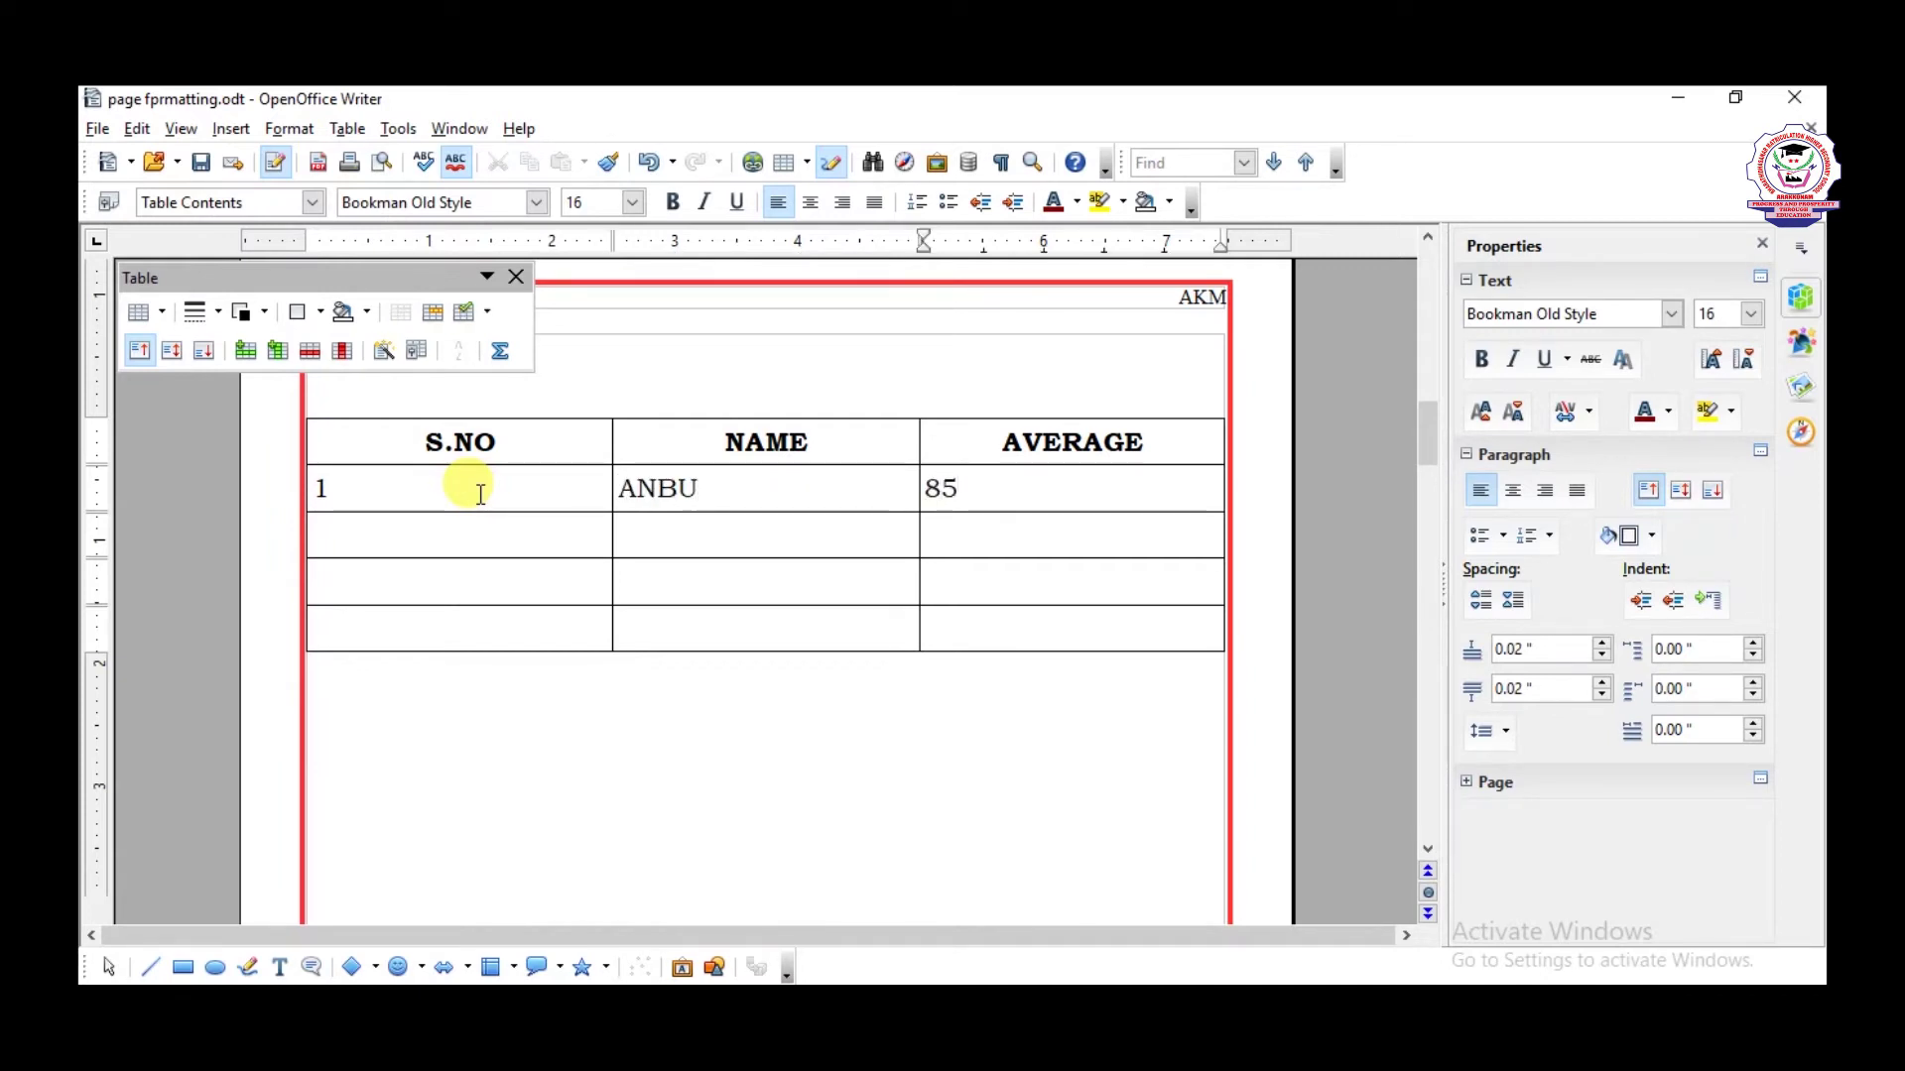
pyautogui.write('%')
pyautogui.press('Return')
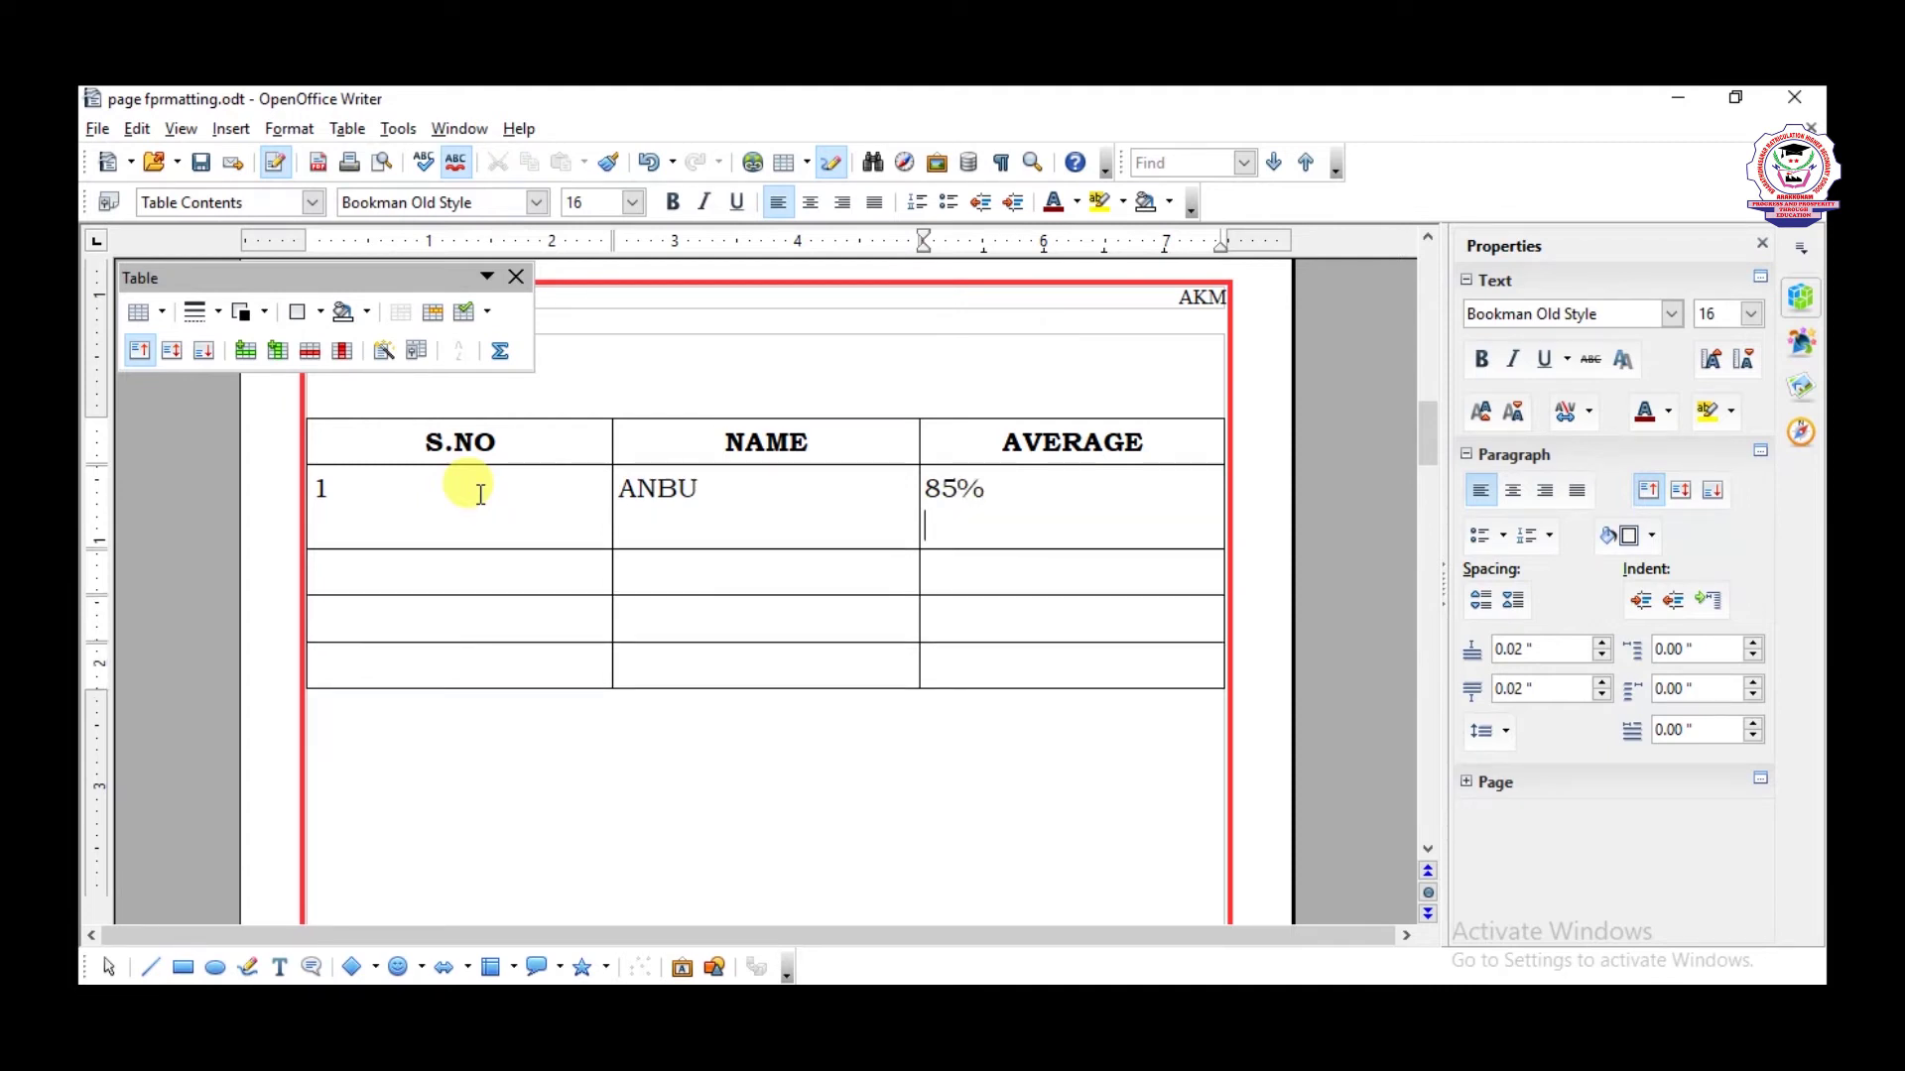
pyautogui.press('BackSpace')
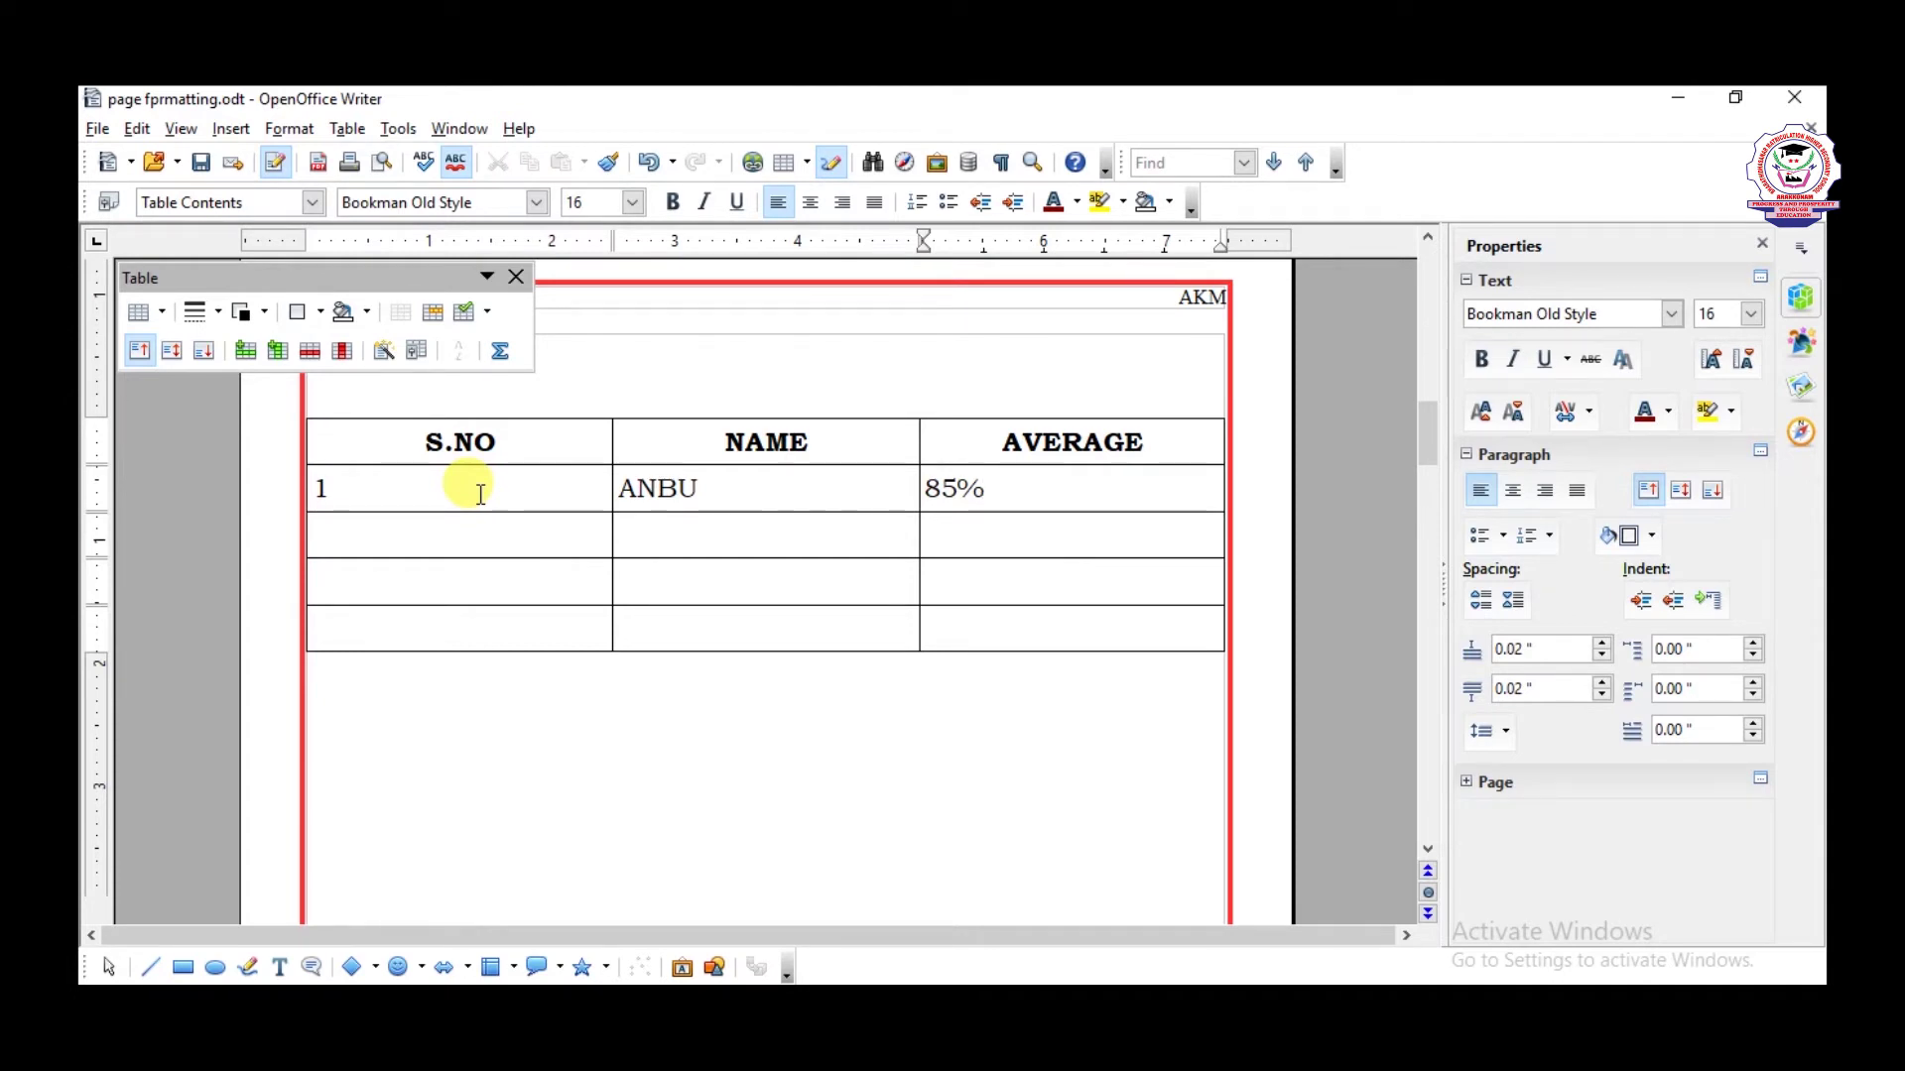
pyautogui.press('Tab')
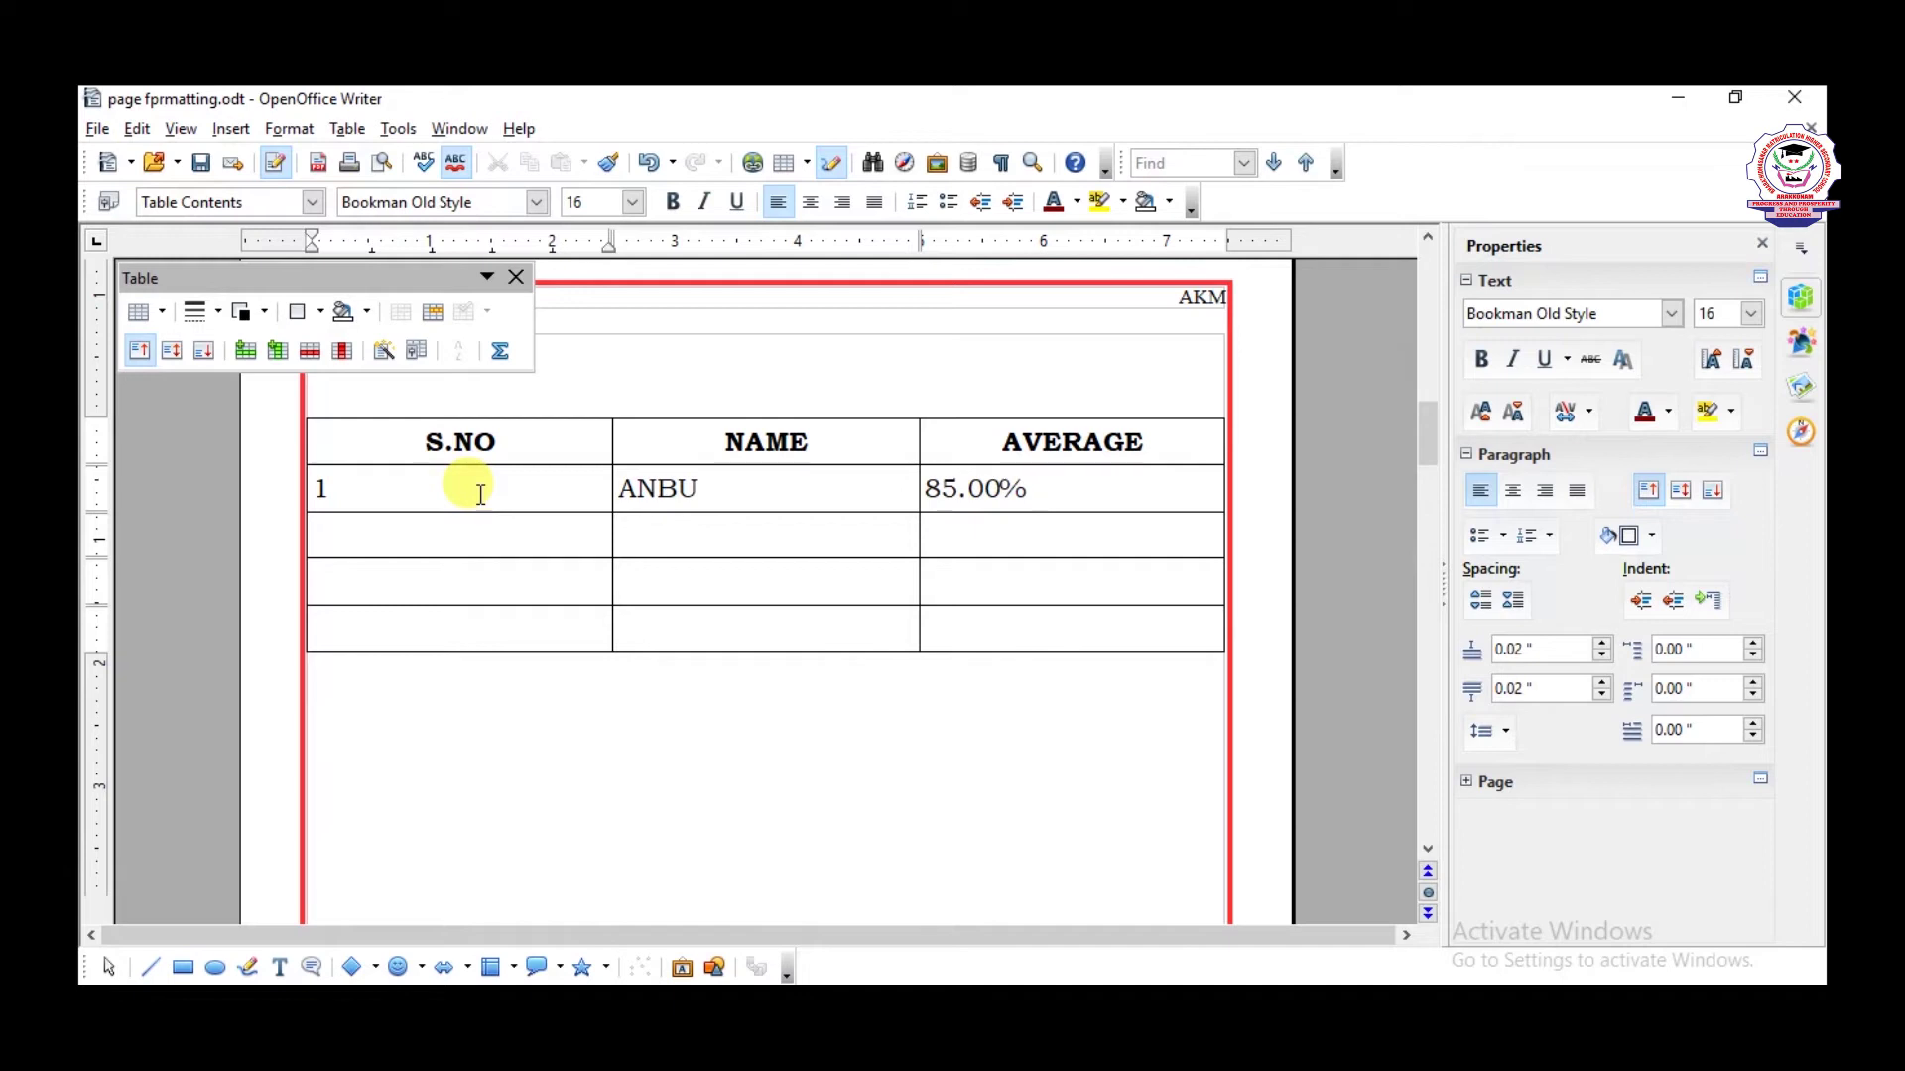
# - Fill the second data row with serial number 2, the student's name and an average of 92%
pyautogui.write('2')
pyautogui.press('Tab')
pyautogui.write('ARUL')
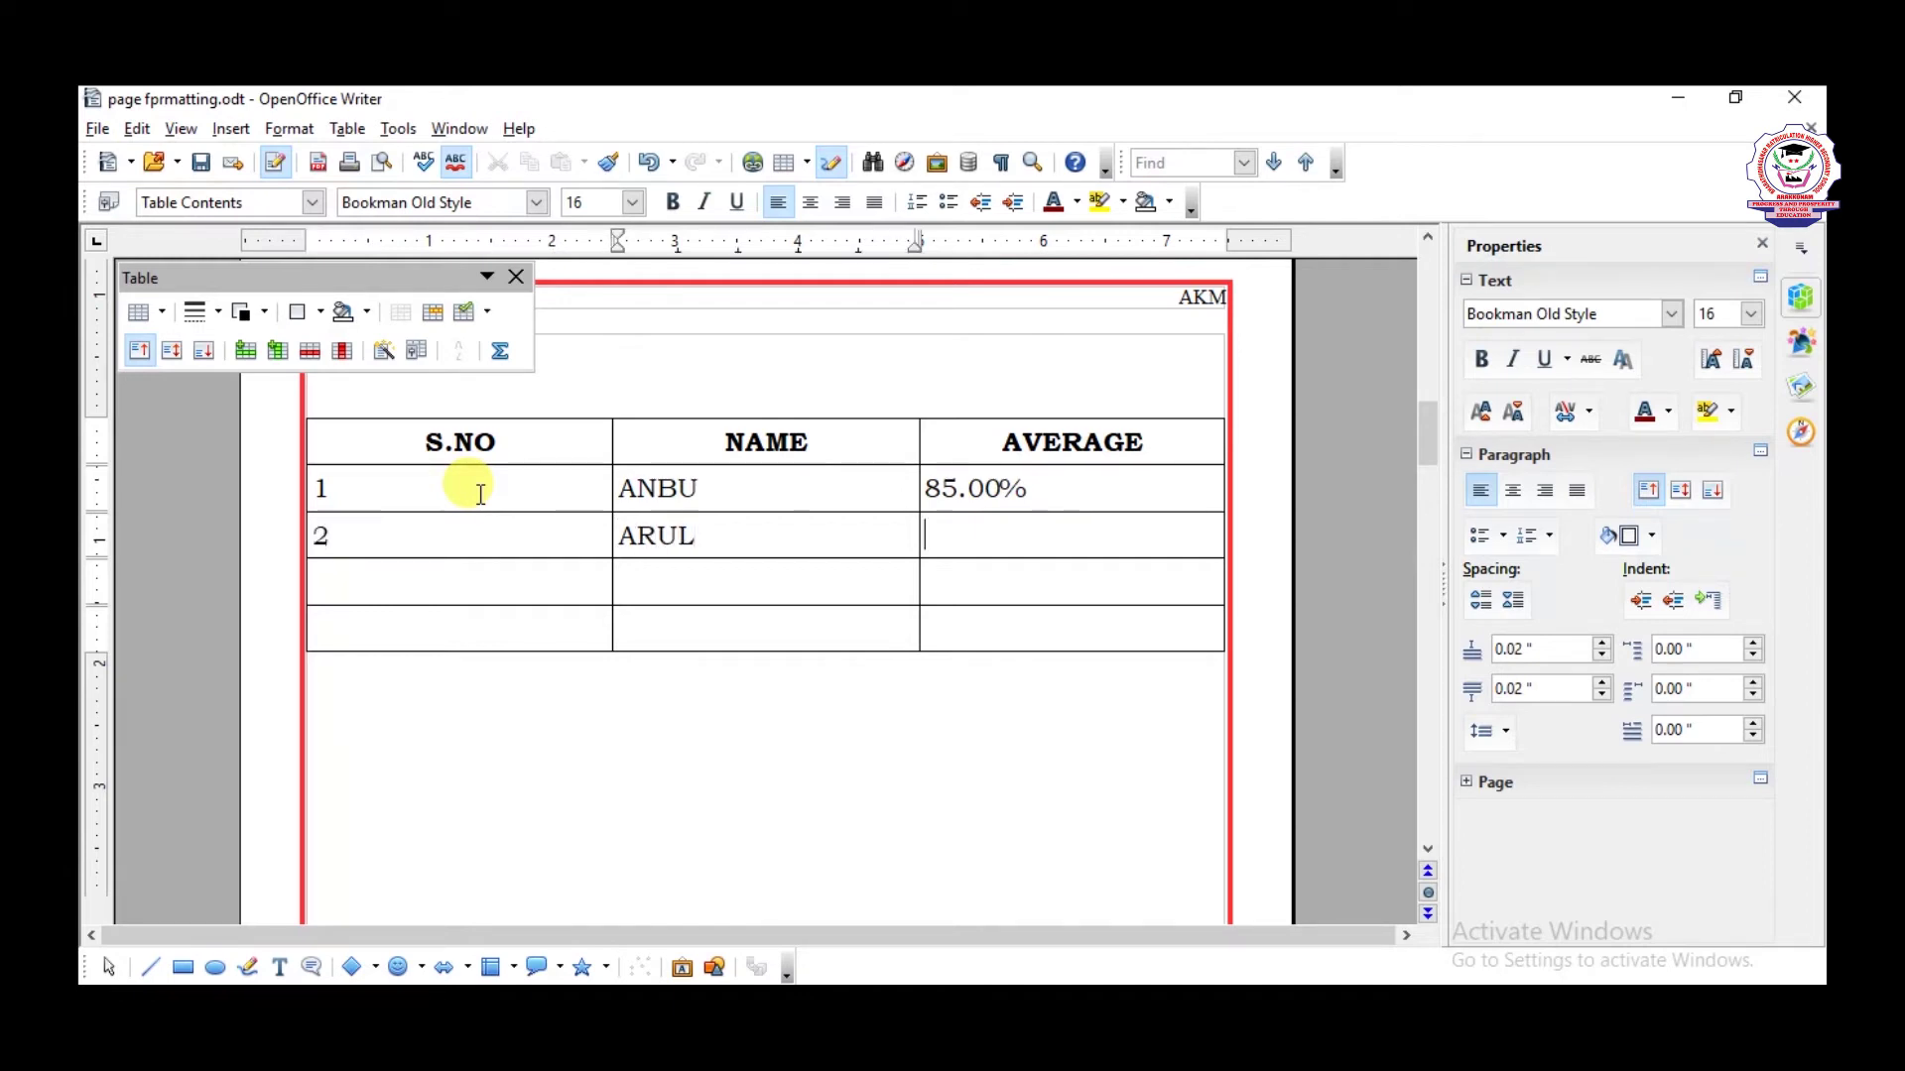
pyautogui.write('9')
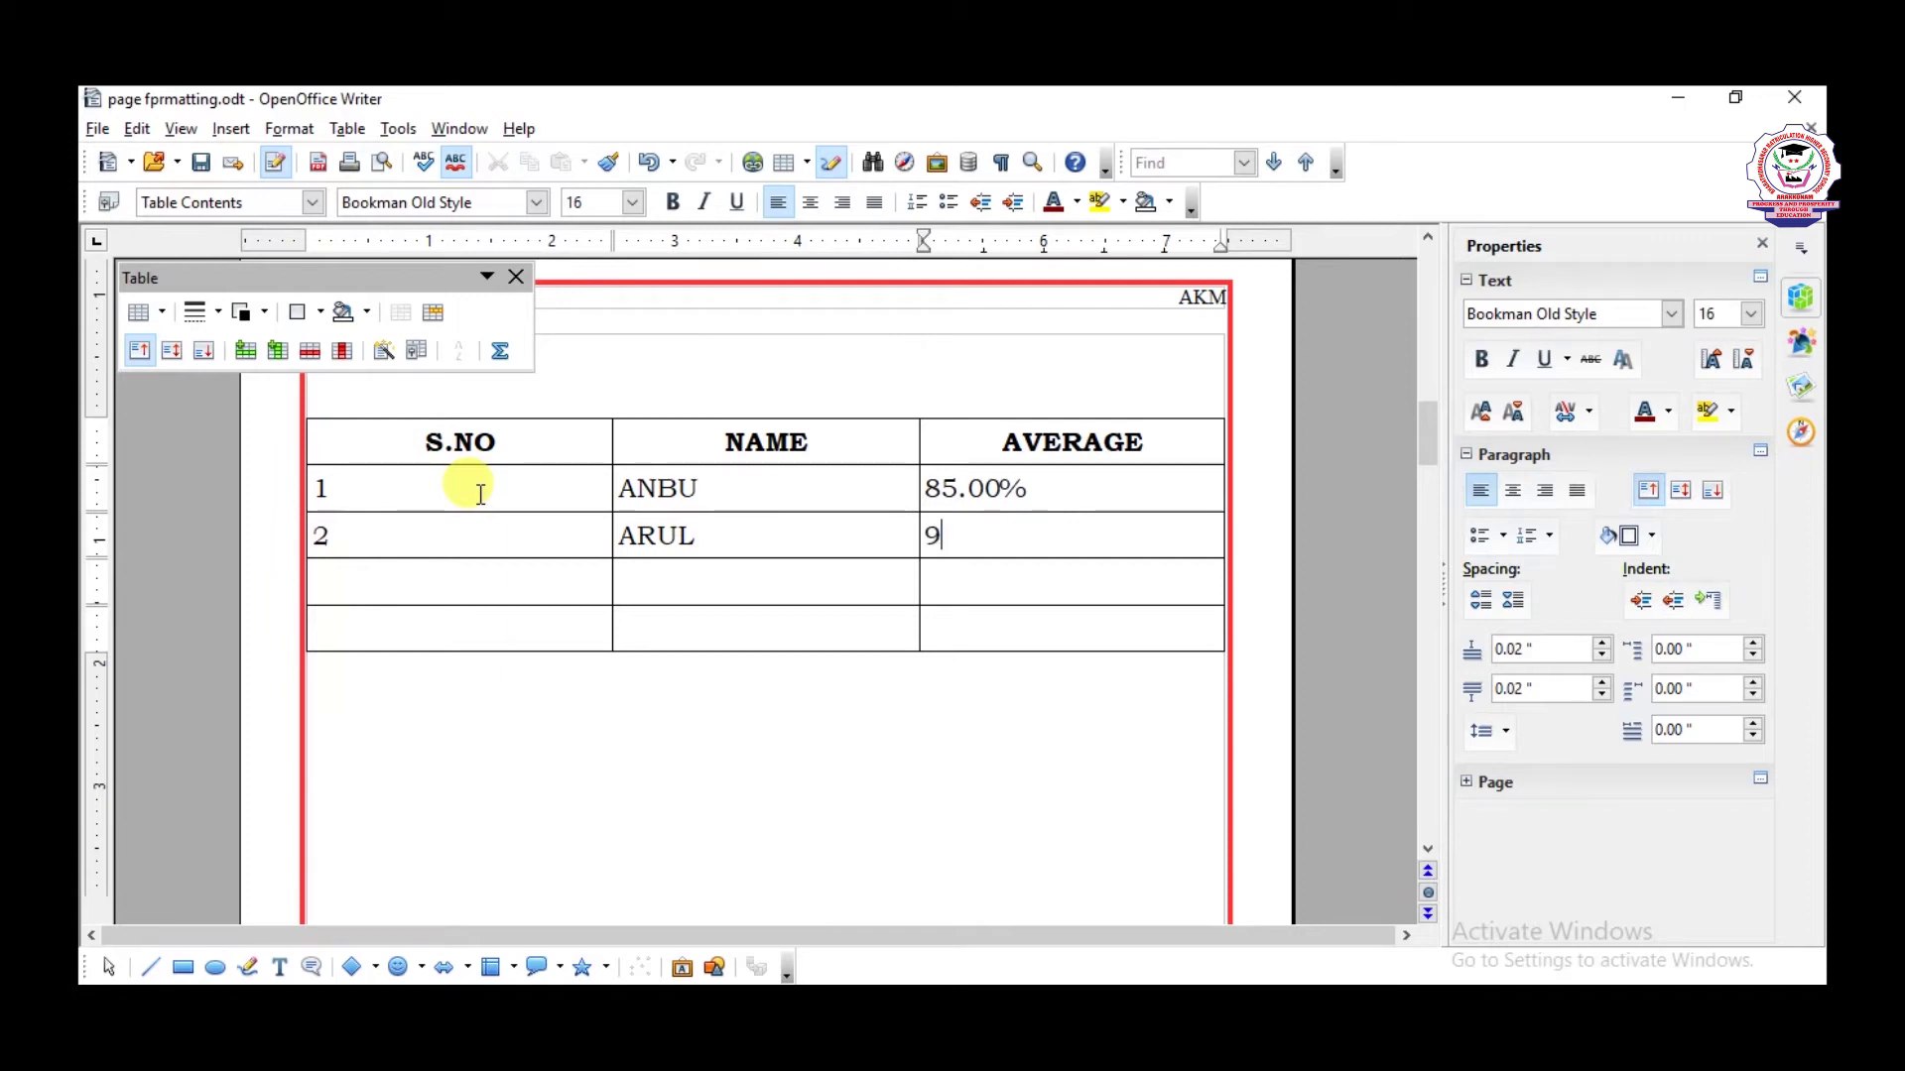
pyautogui.write('2%')
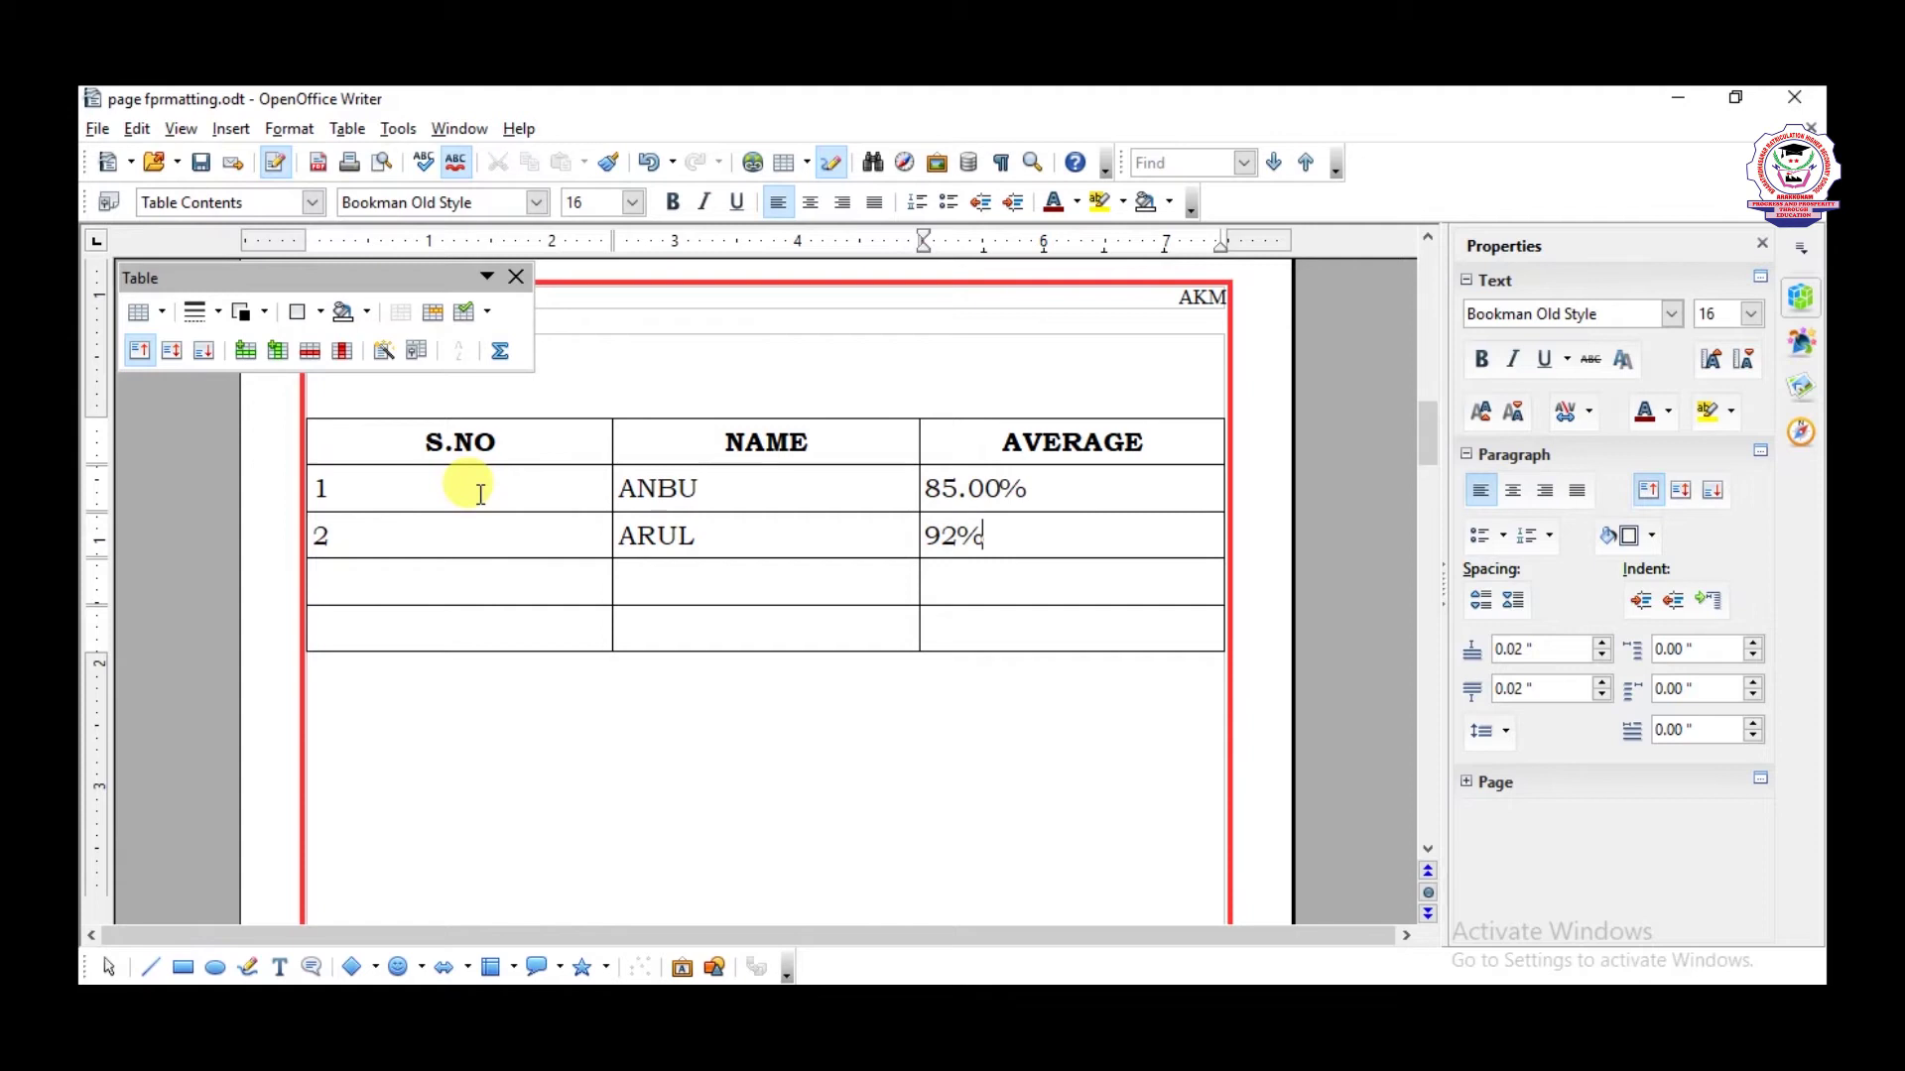
pyautogui.press('Tab')
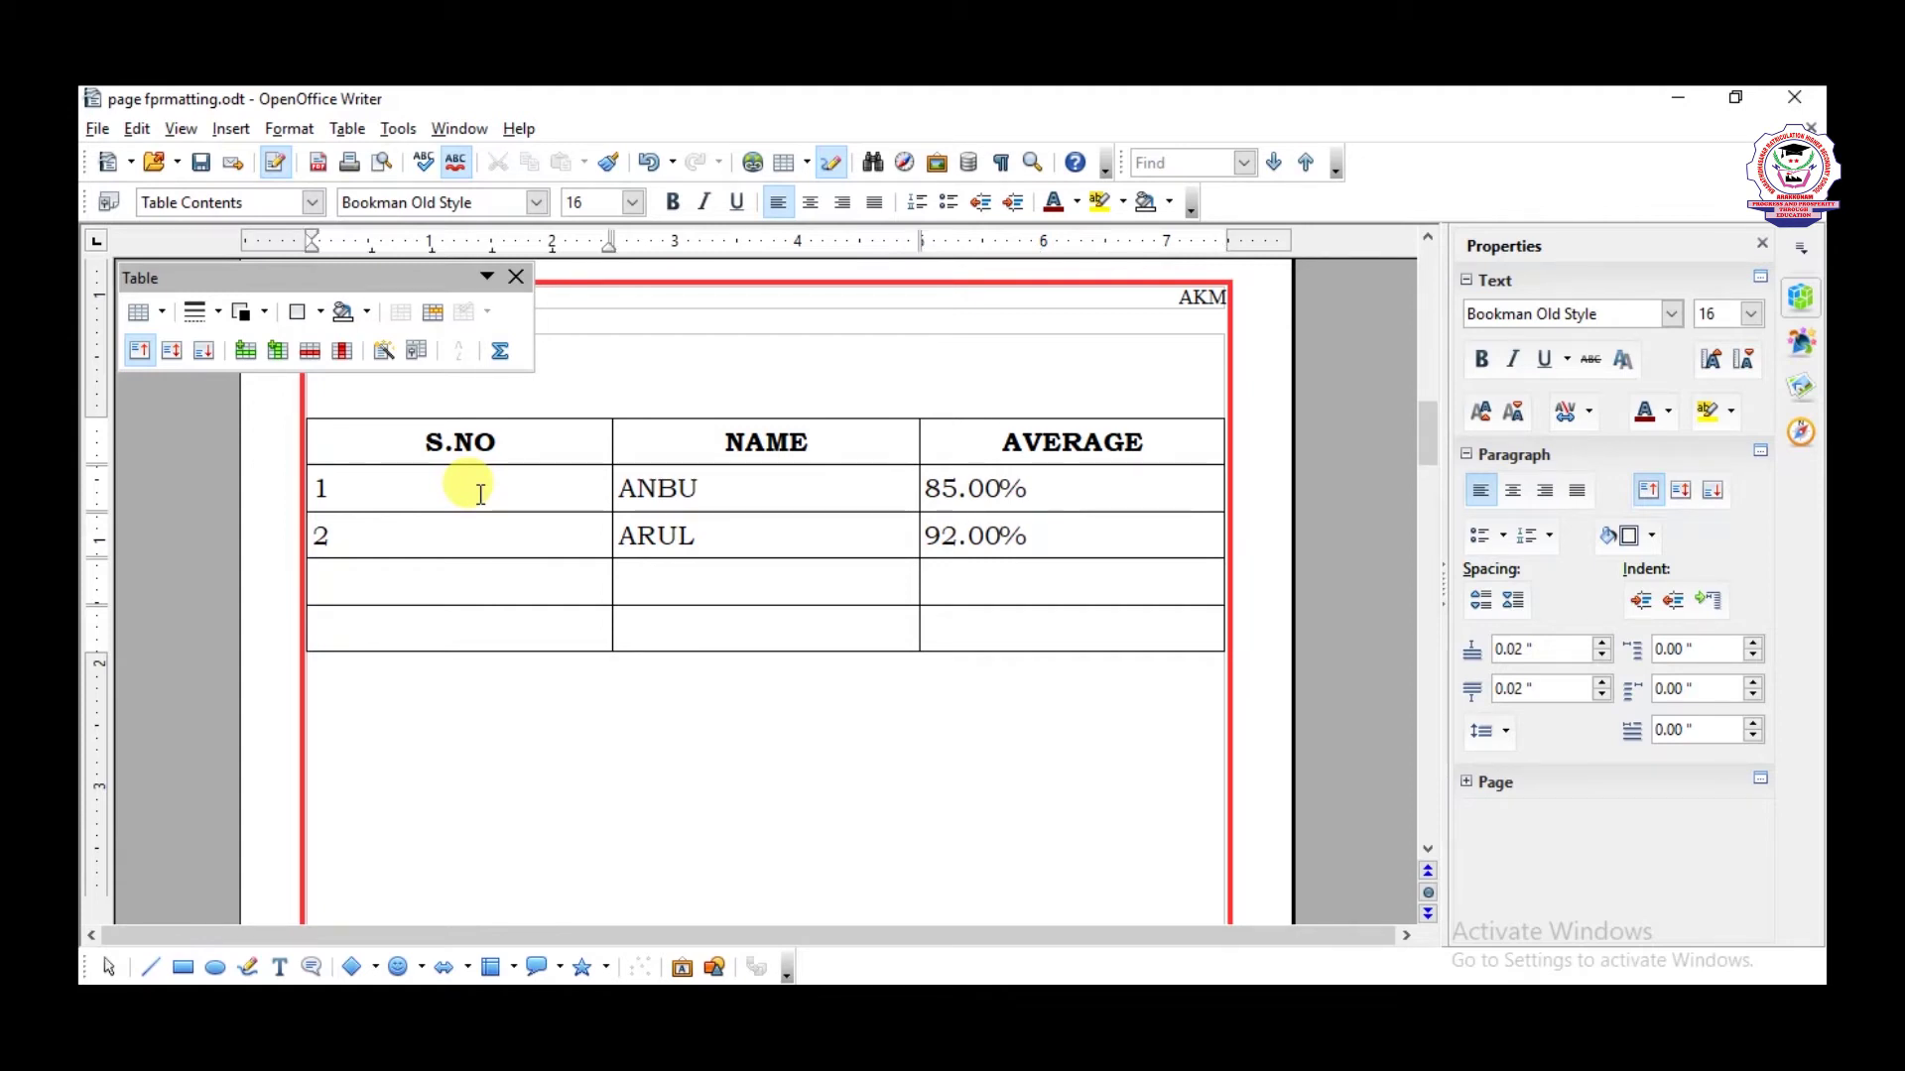
# - Fill the third data row with serial number 3, the student's name and an average of 87%
pyautogui.write('3')
pyautogui.press('Tab')
pyautogui.write('ANNAN')
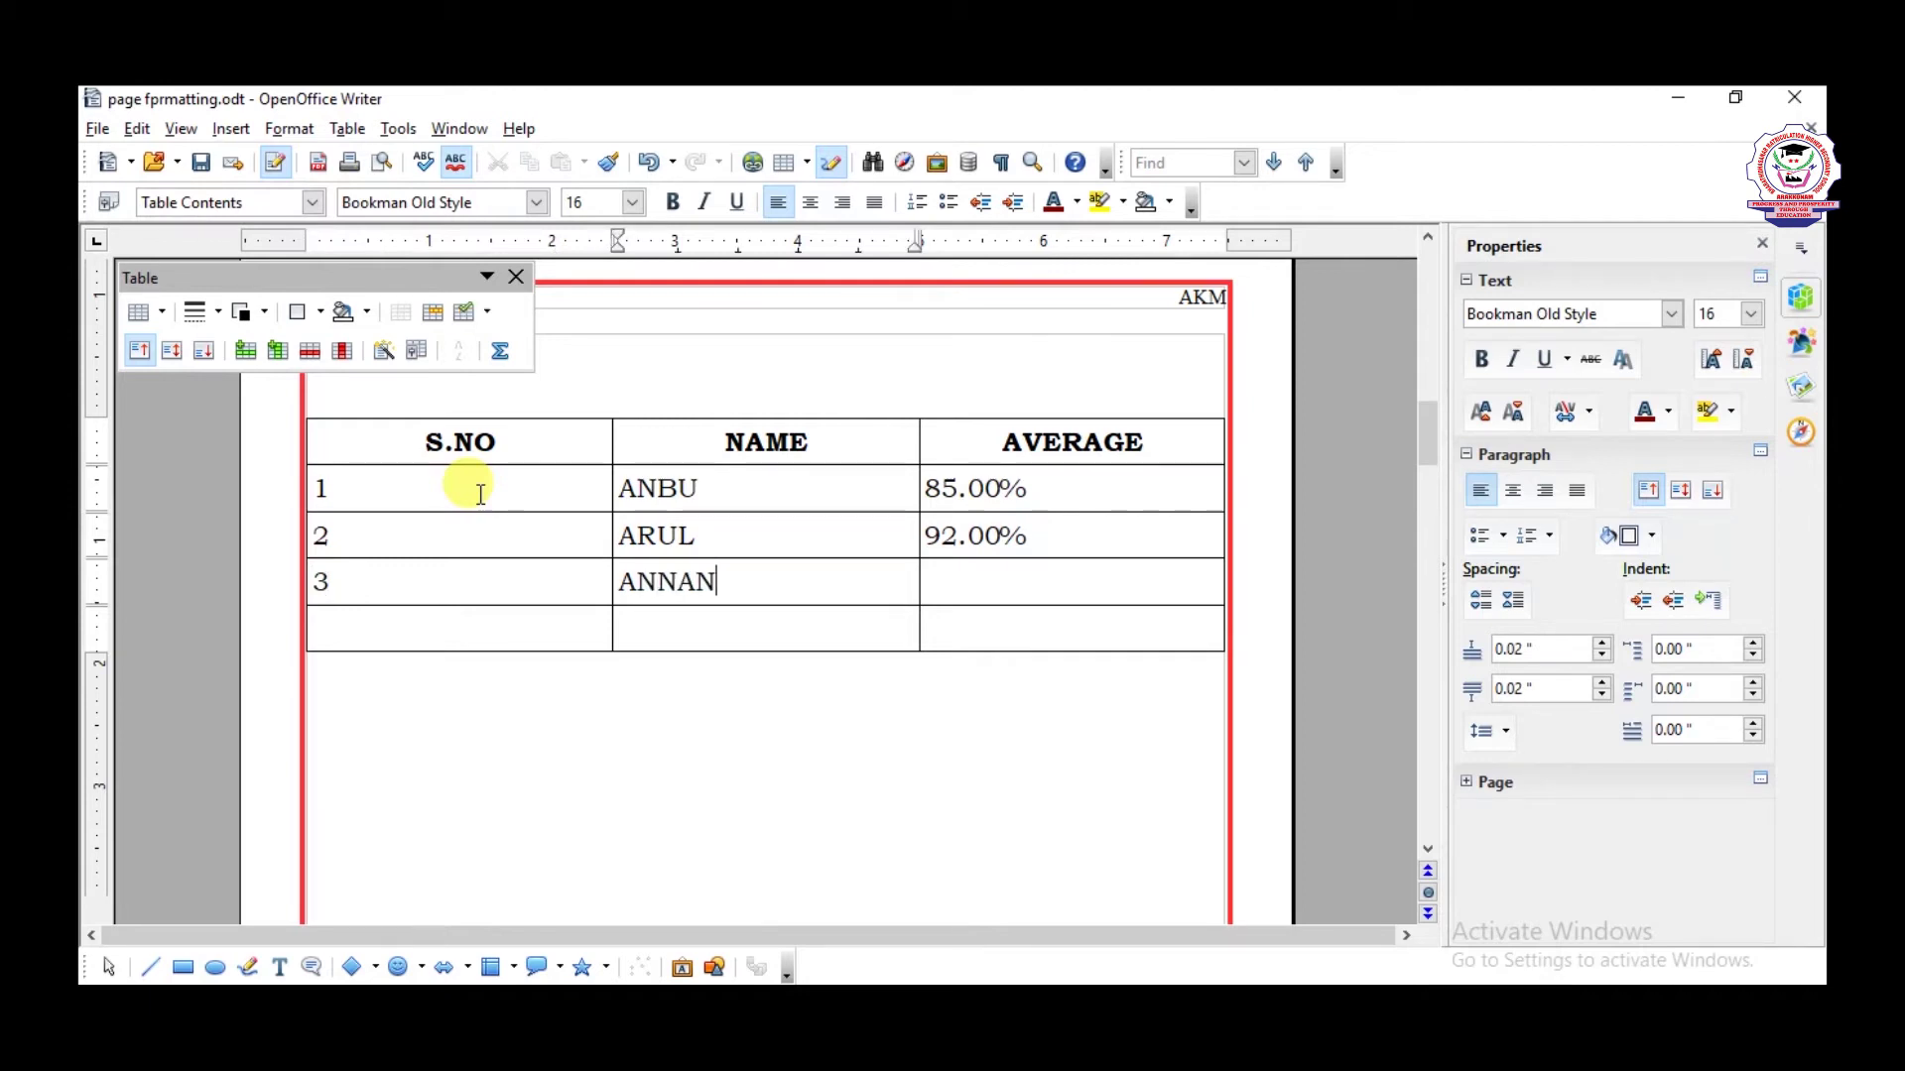
pyautogui.write('D')
pyautogui.press('Tab')
pyautogui.write('87')
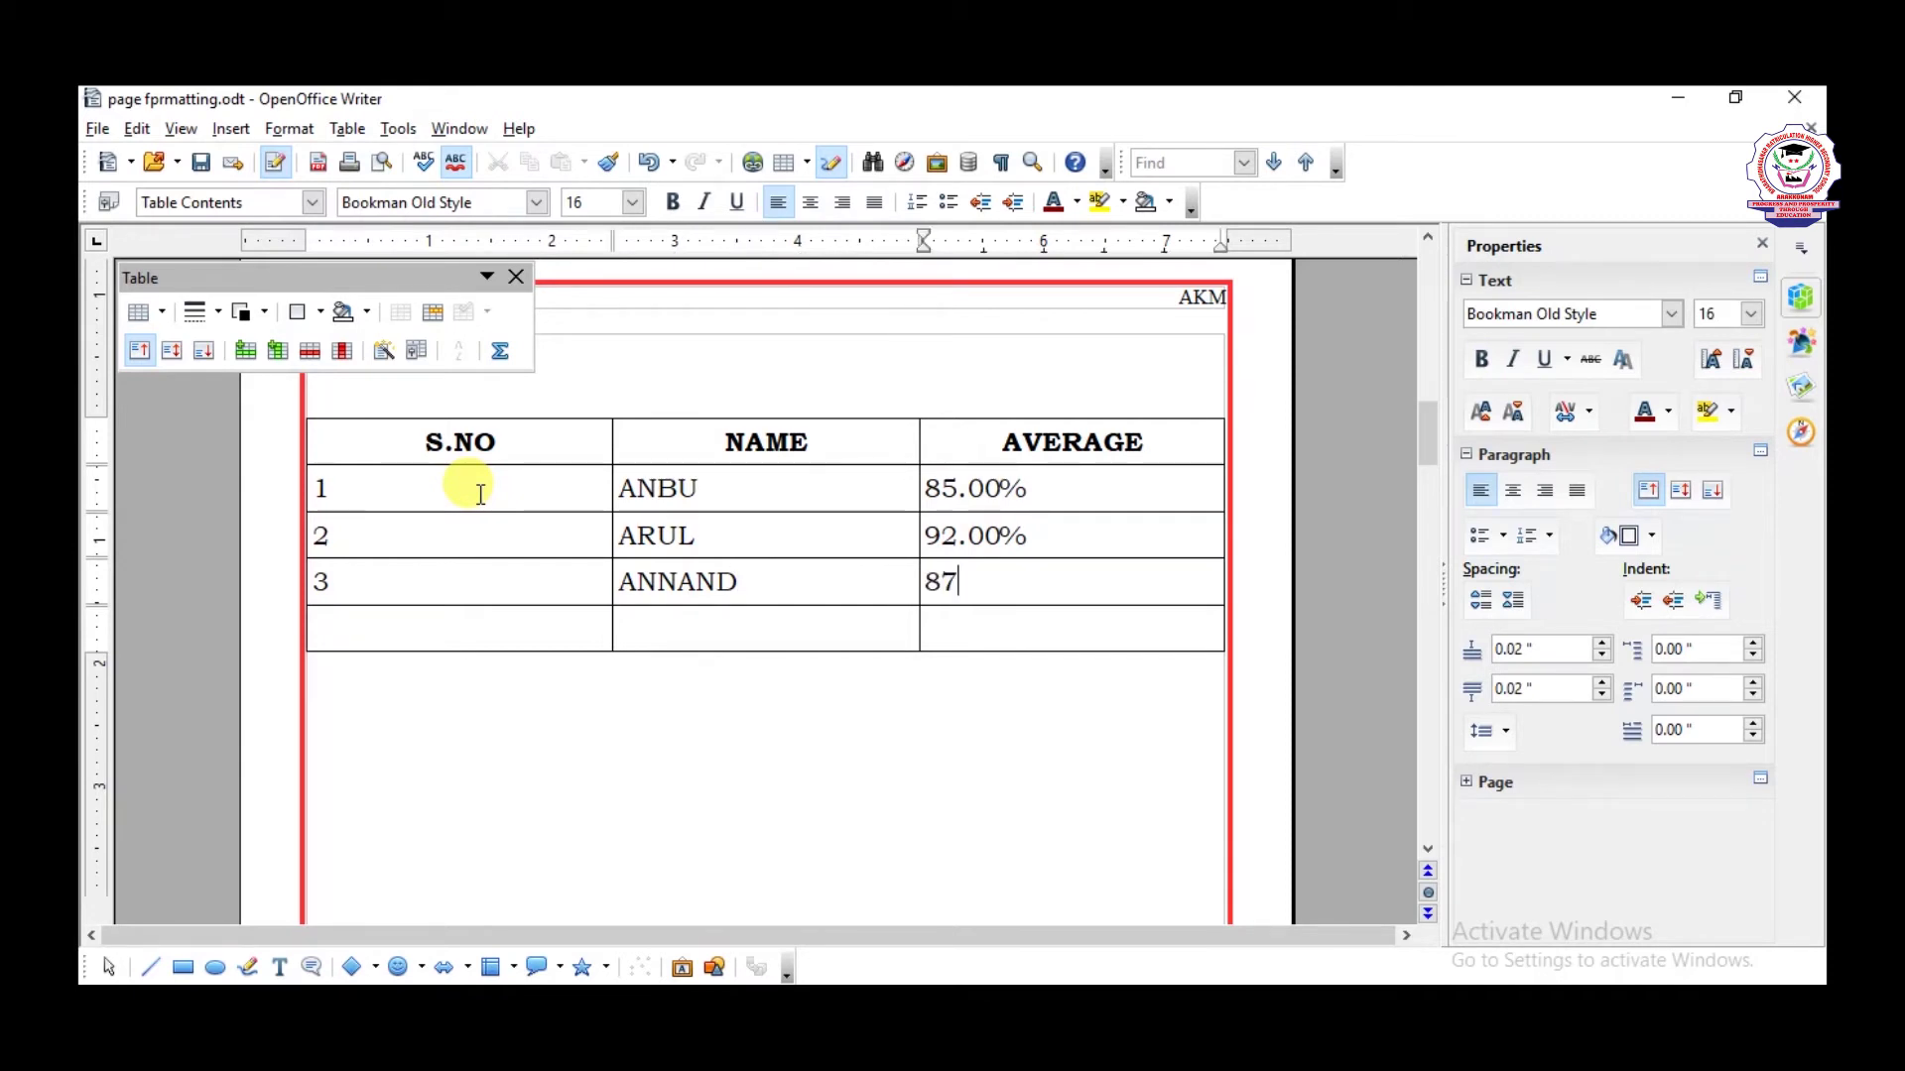
pyautogui.write('%')
pyautogui.press('Tab')
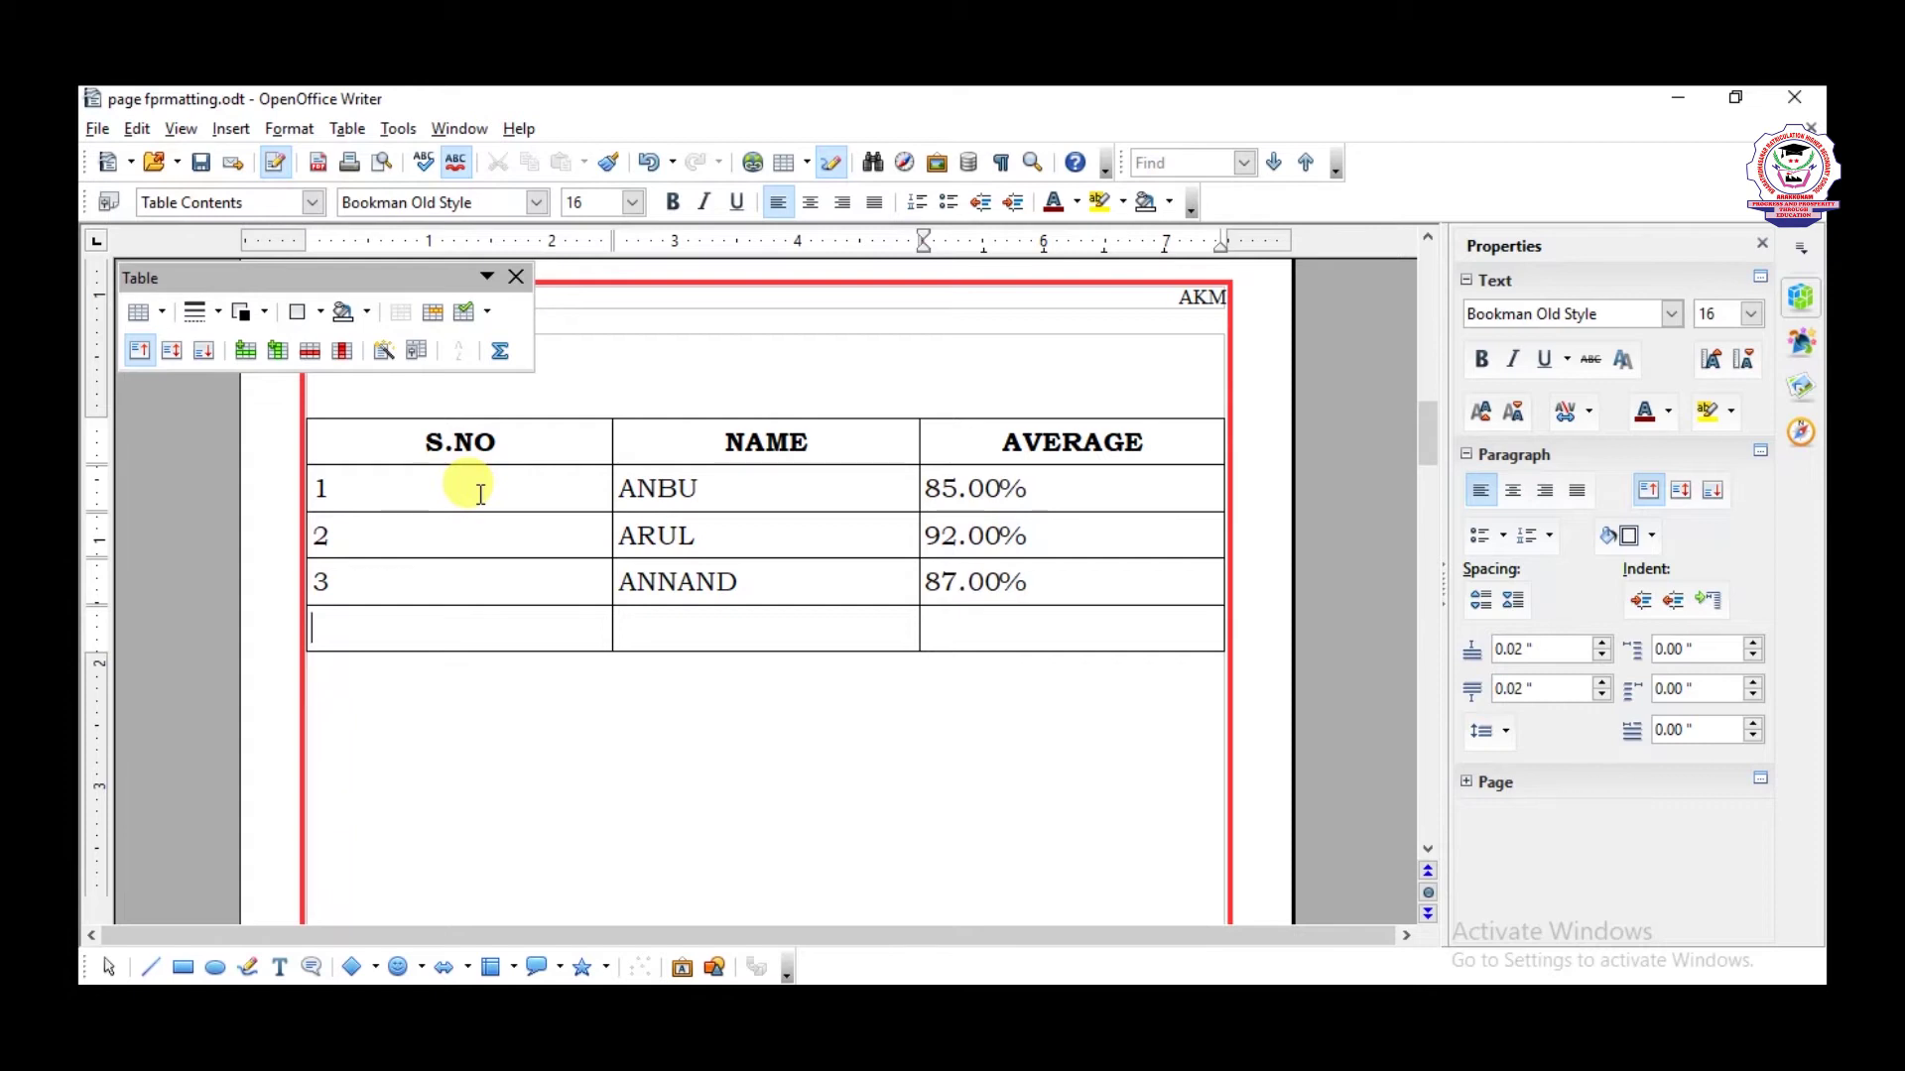
# - Fill the fourth data row with serial number 4, the student's name and an average of 96%
pyautogui.write('4')
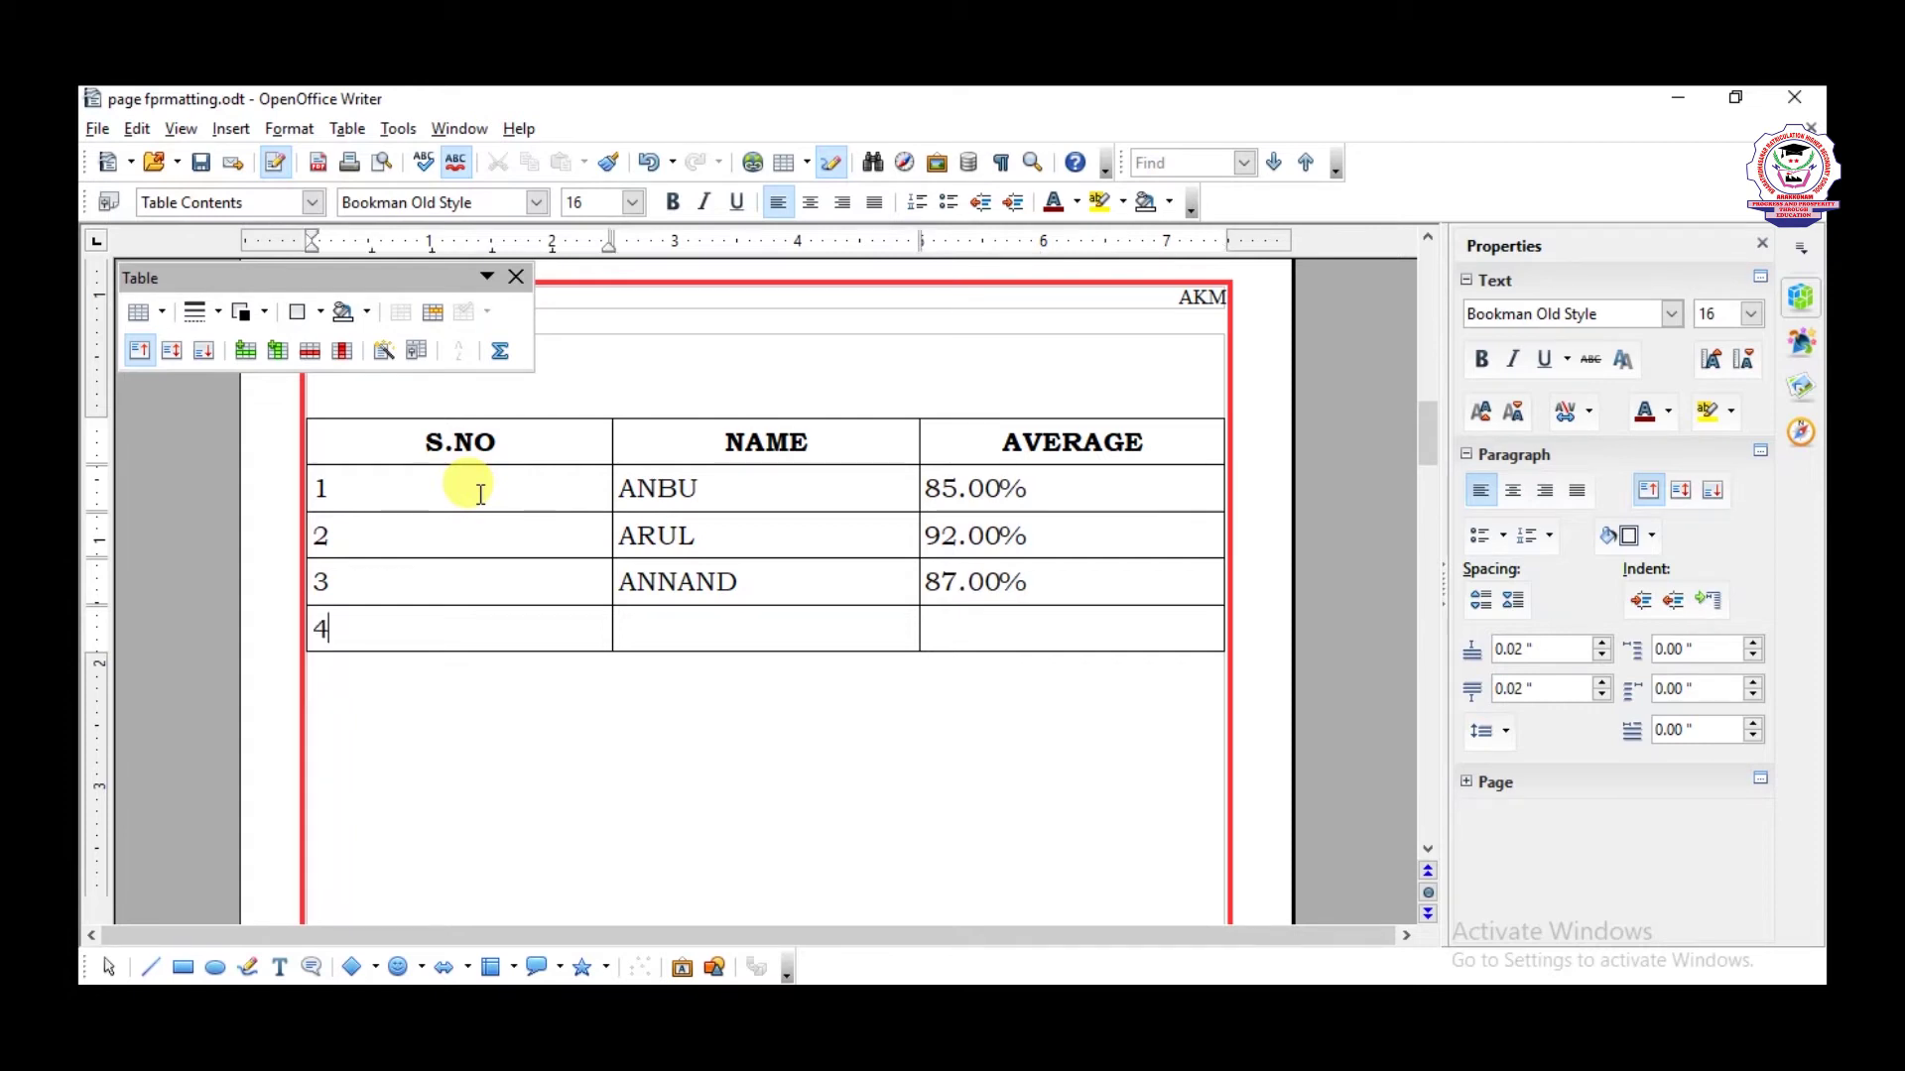
pyautogui.press('Tab')
pyautogui.write('BABU')
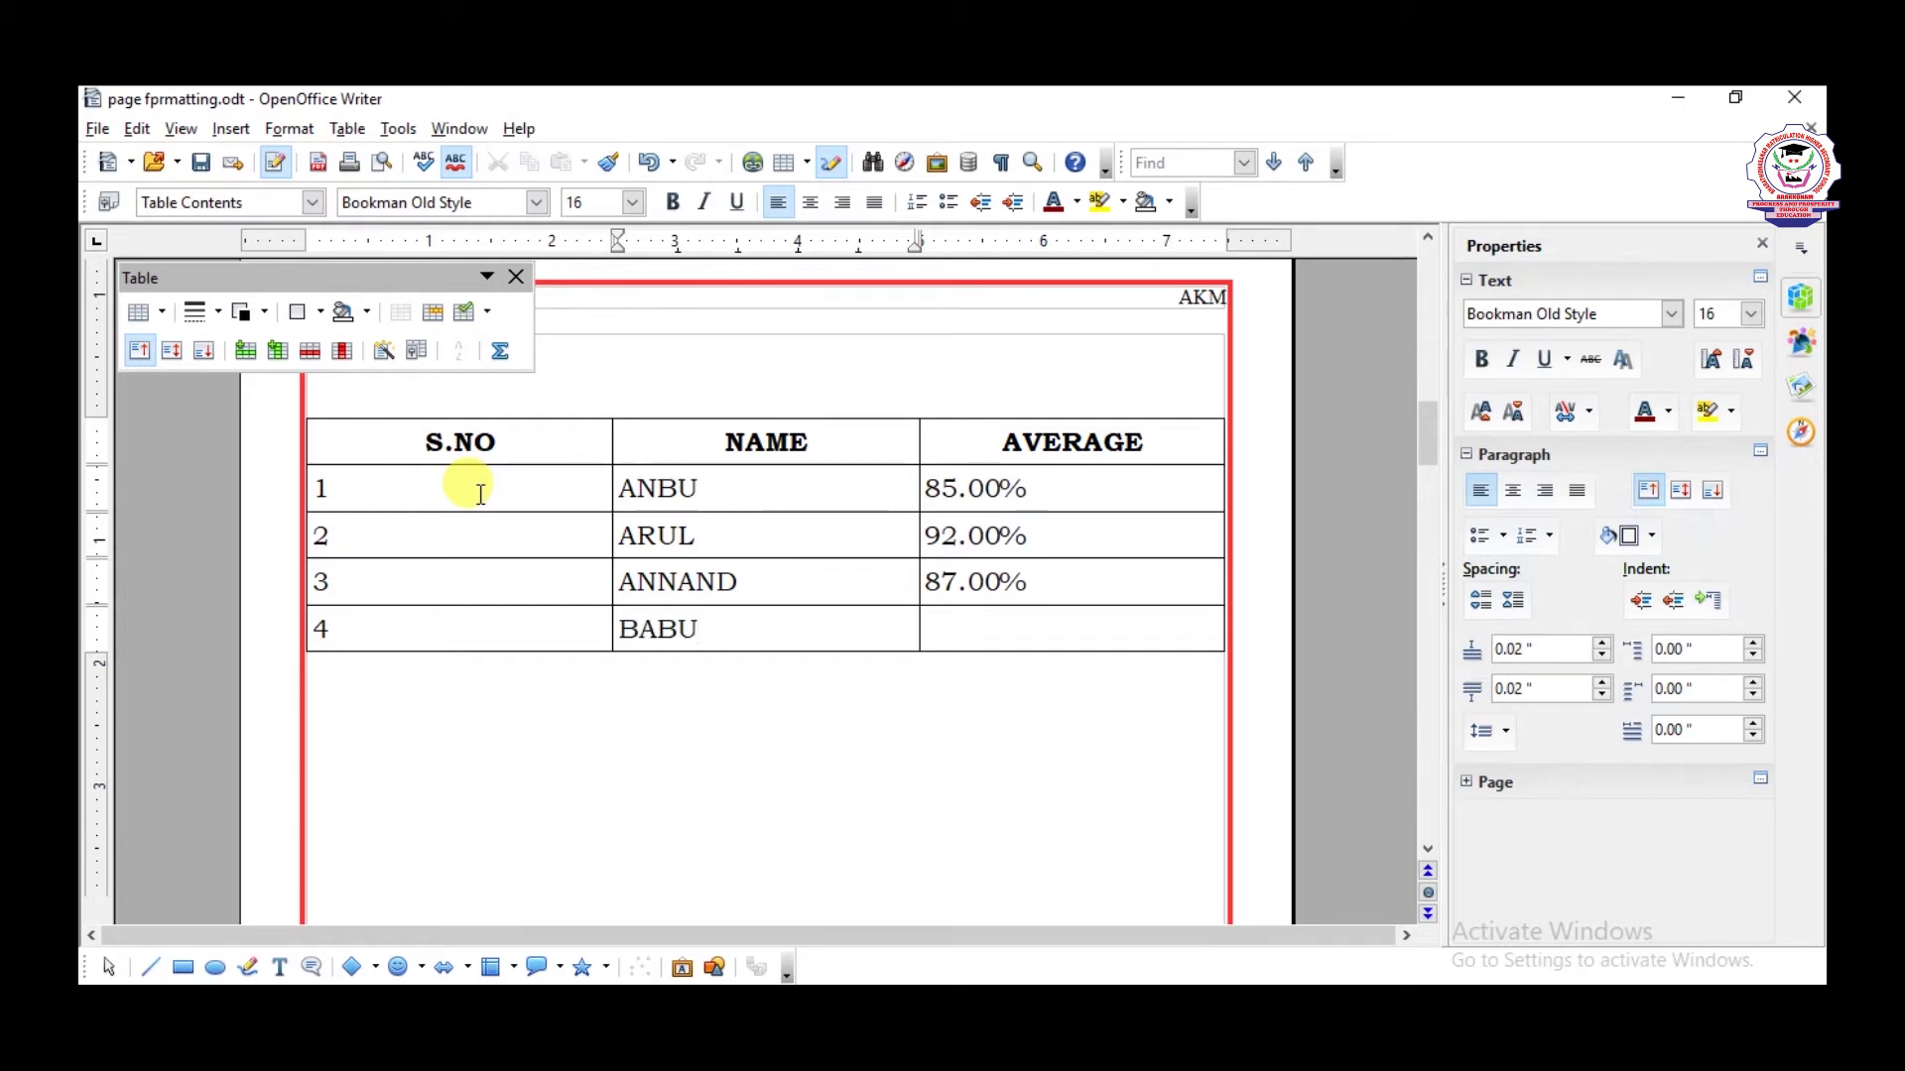
pyautogui.write('96')
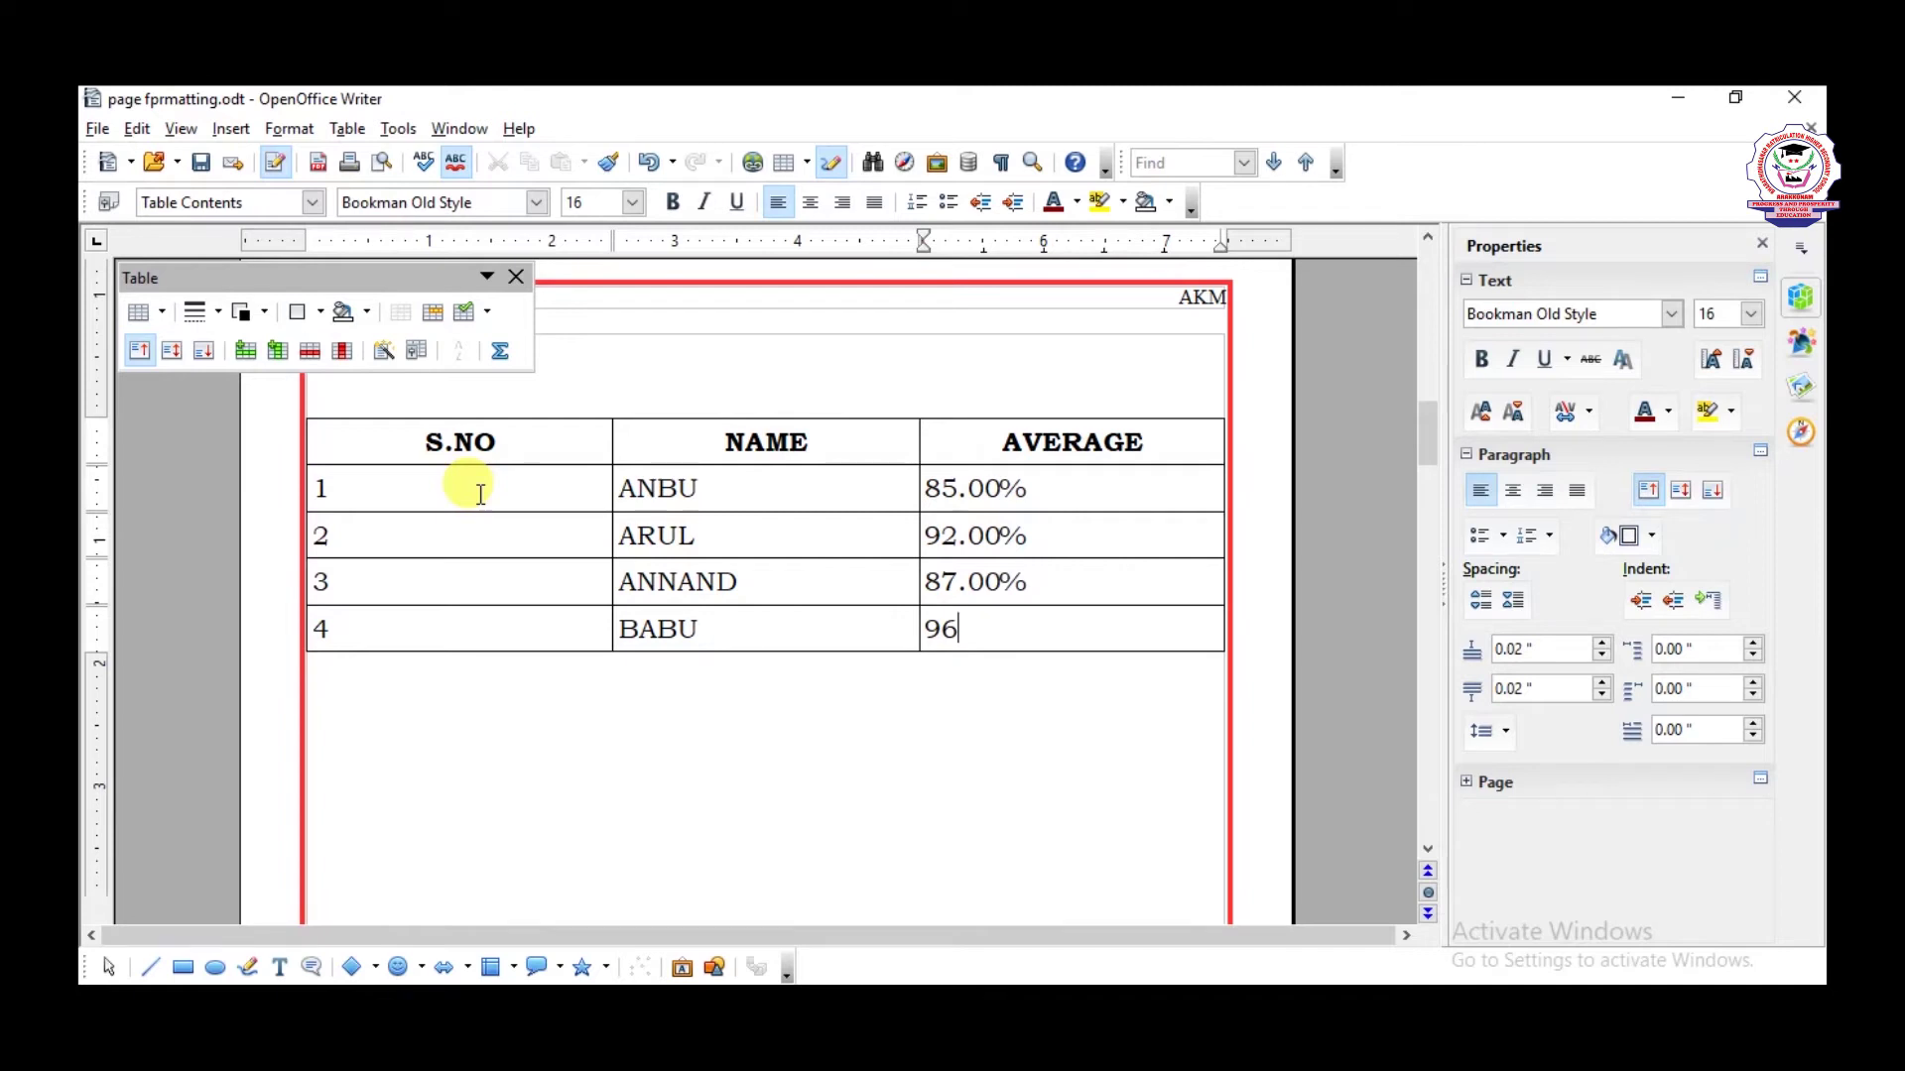
pyautogui.write('%')
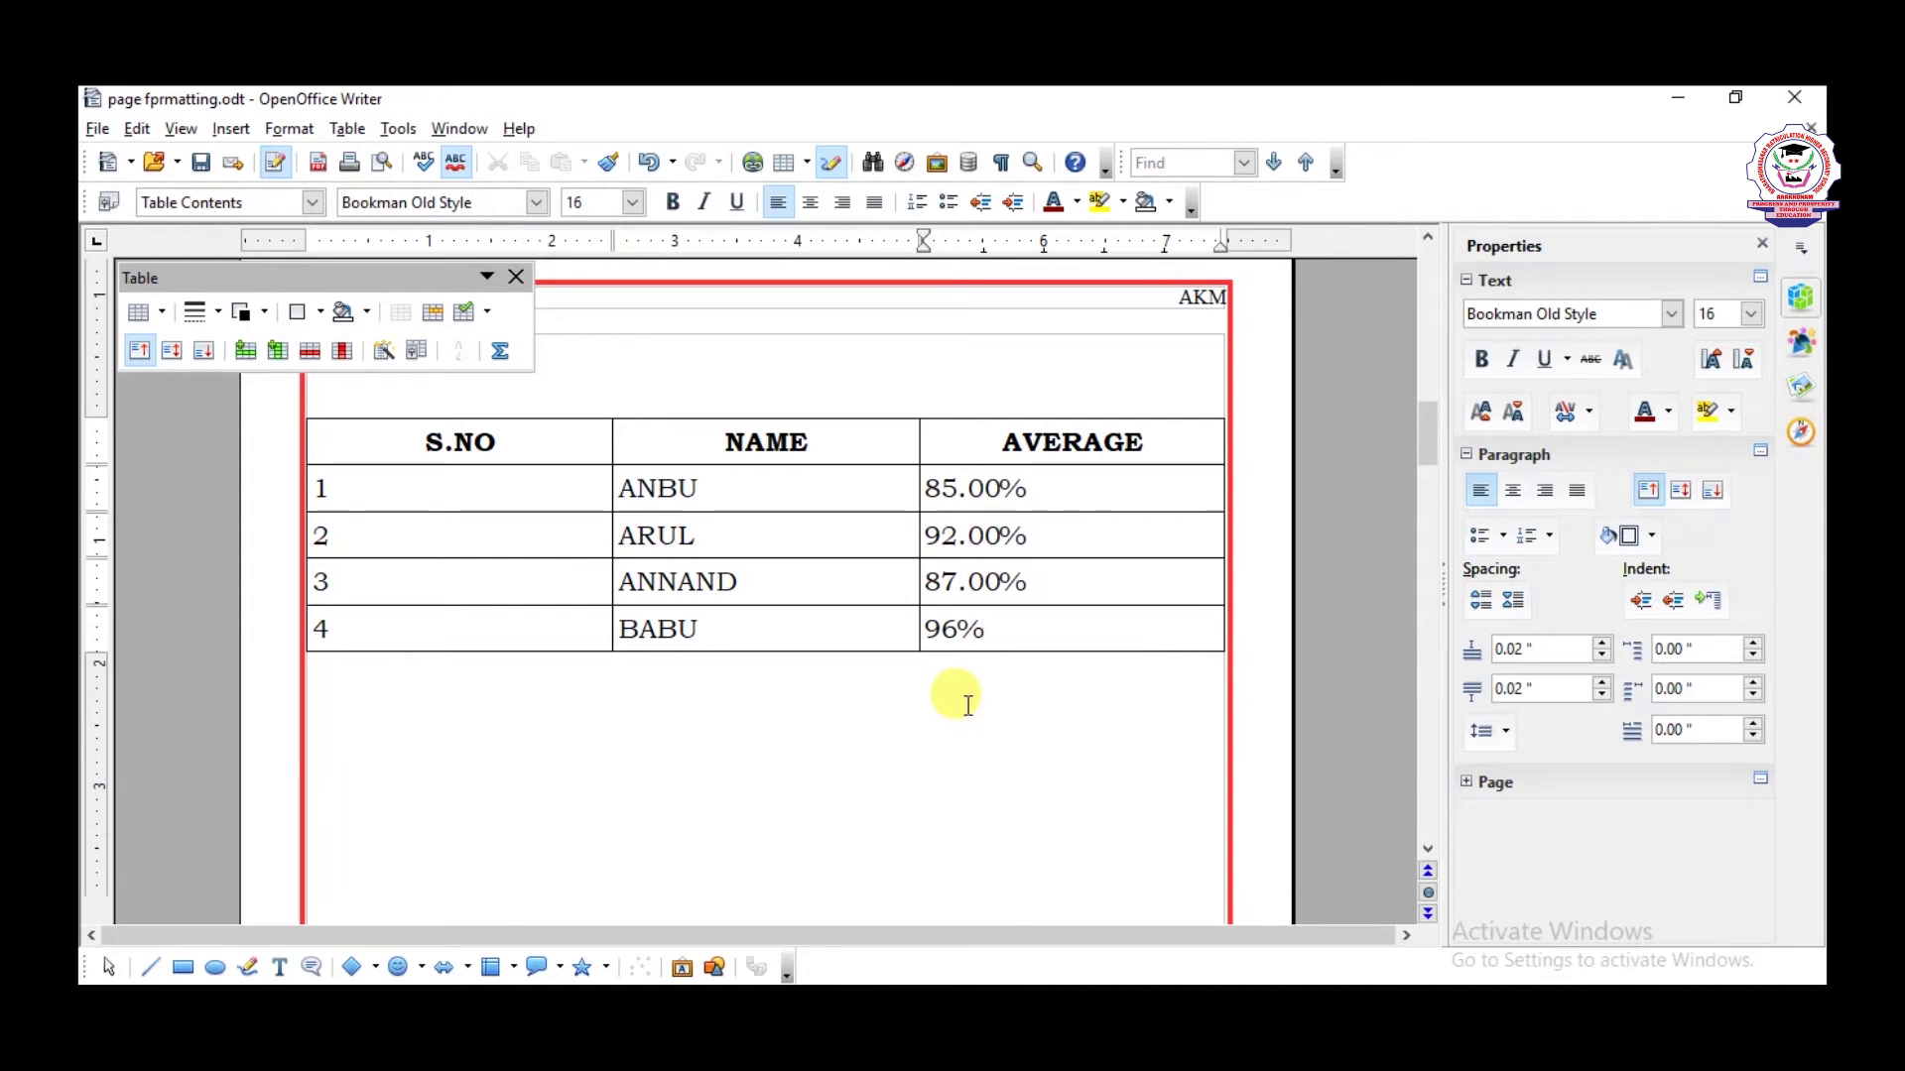
# - Add four empty rows at the end of the table, below the row with serial number 4
pyautogui.press('Tab')
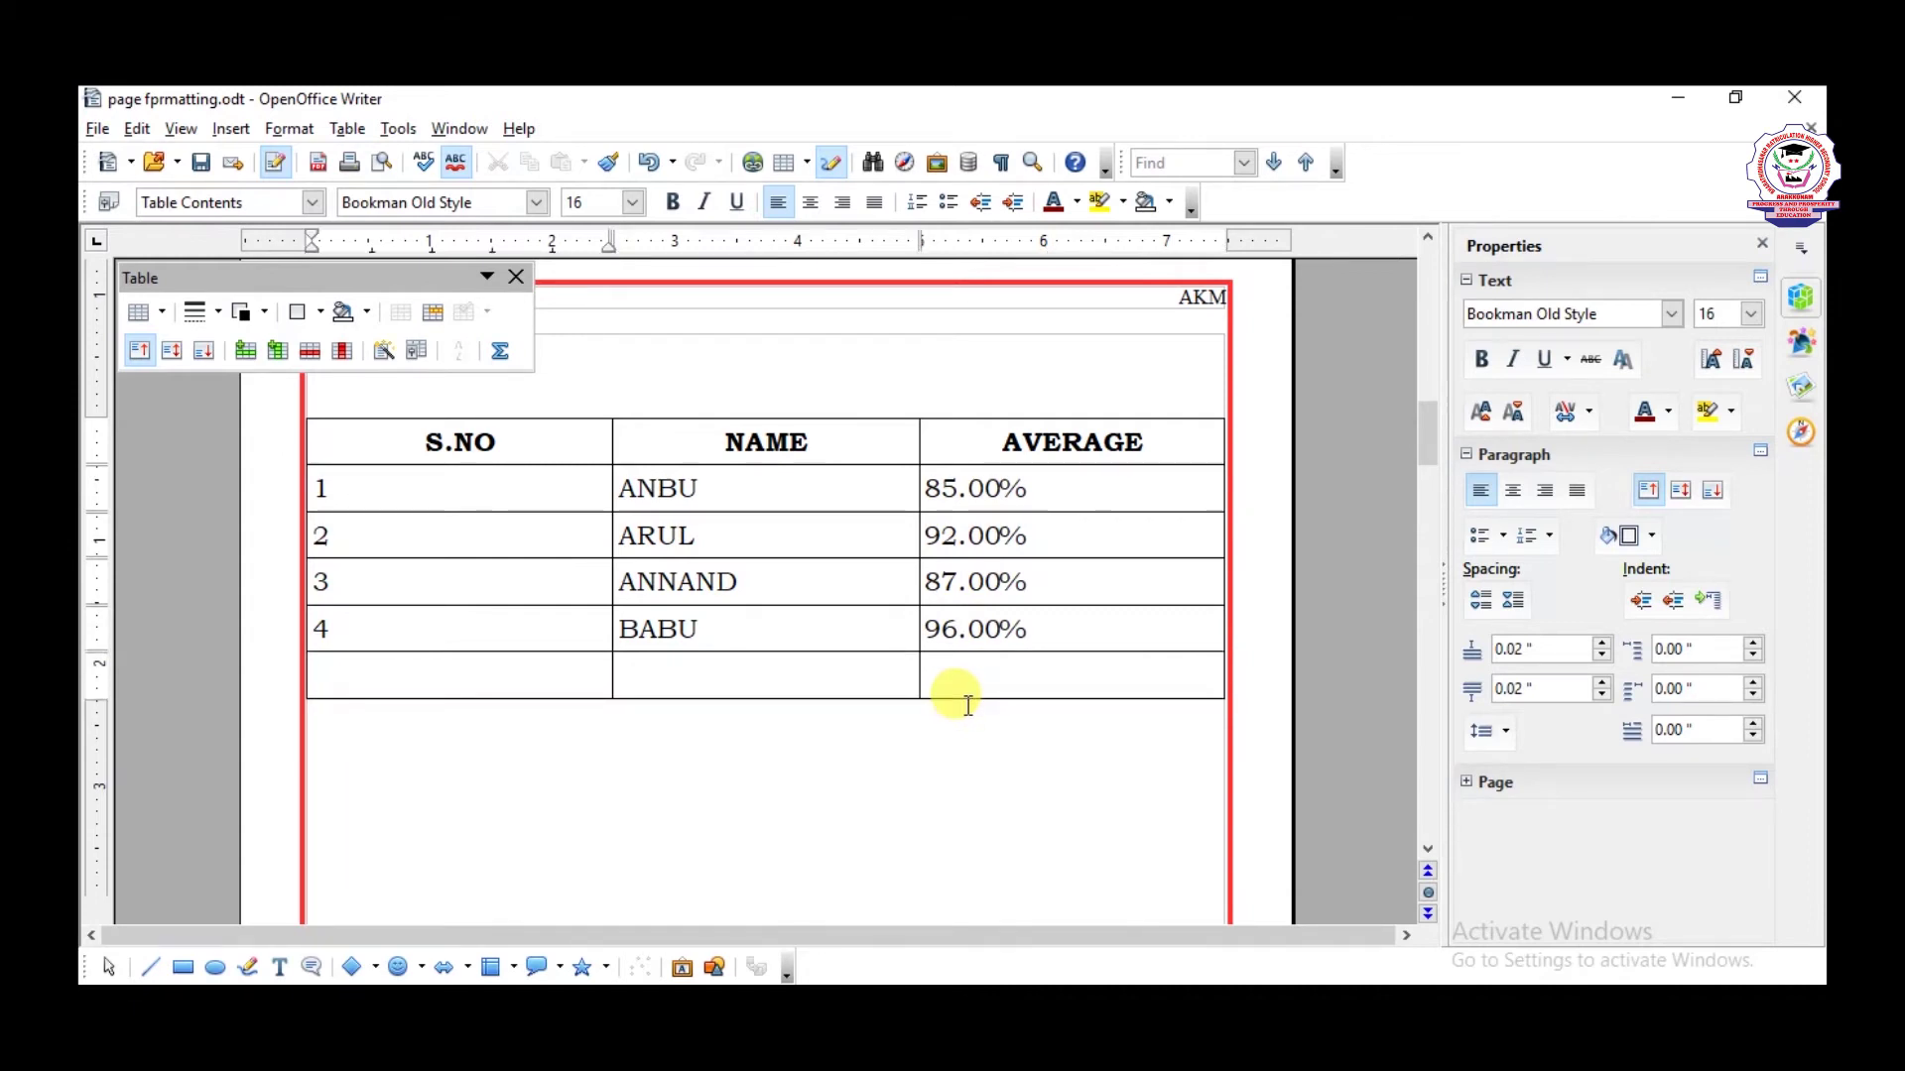
pyautogui.press('Tab')
pyautogui.press('Tab')
pyautogui.press('Tab')
pyautogui.press('Tab')
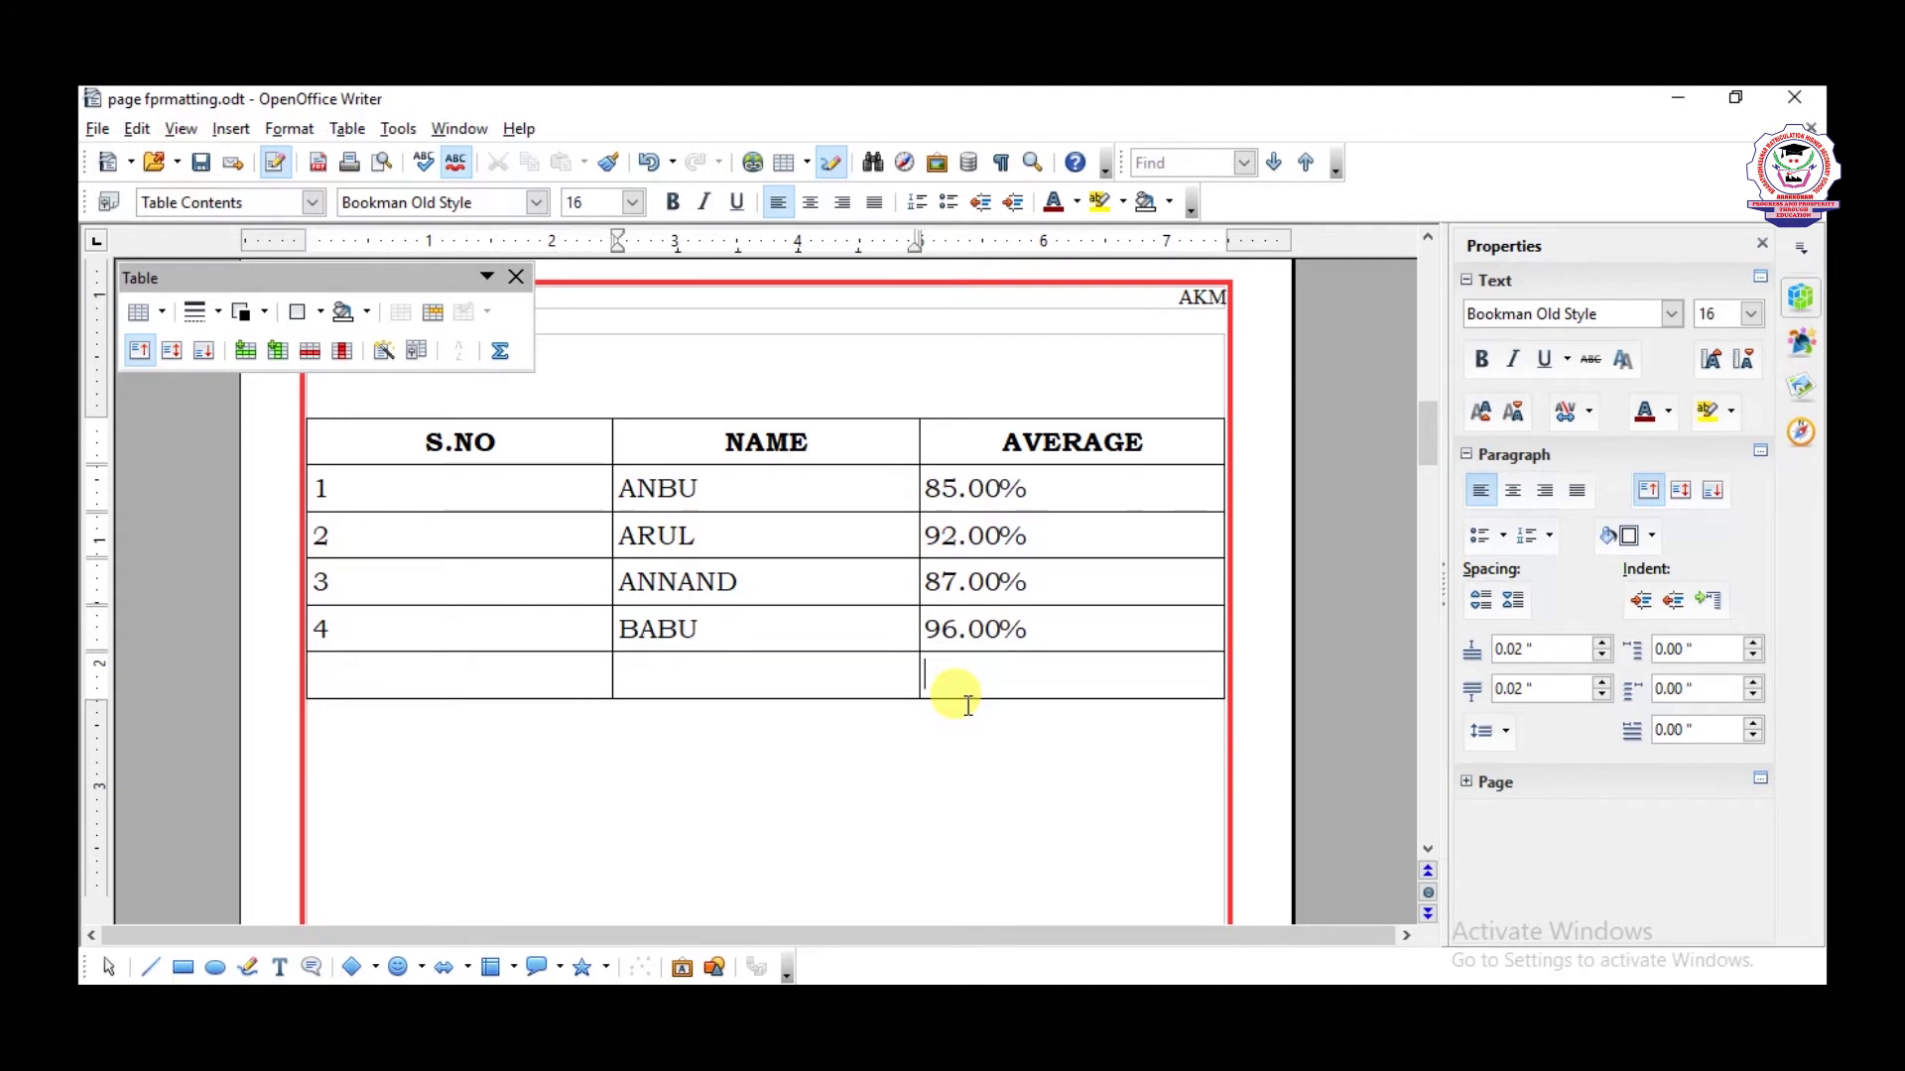
pyautogui.press('Tab')
pyautogui.press('Tab')
pyautogui.press('Tab')
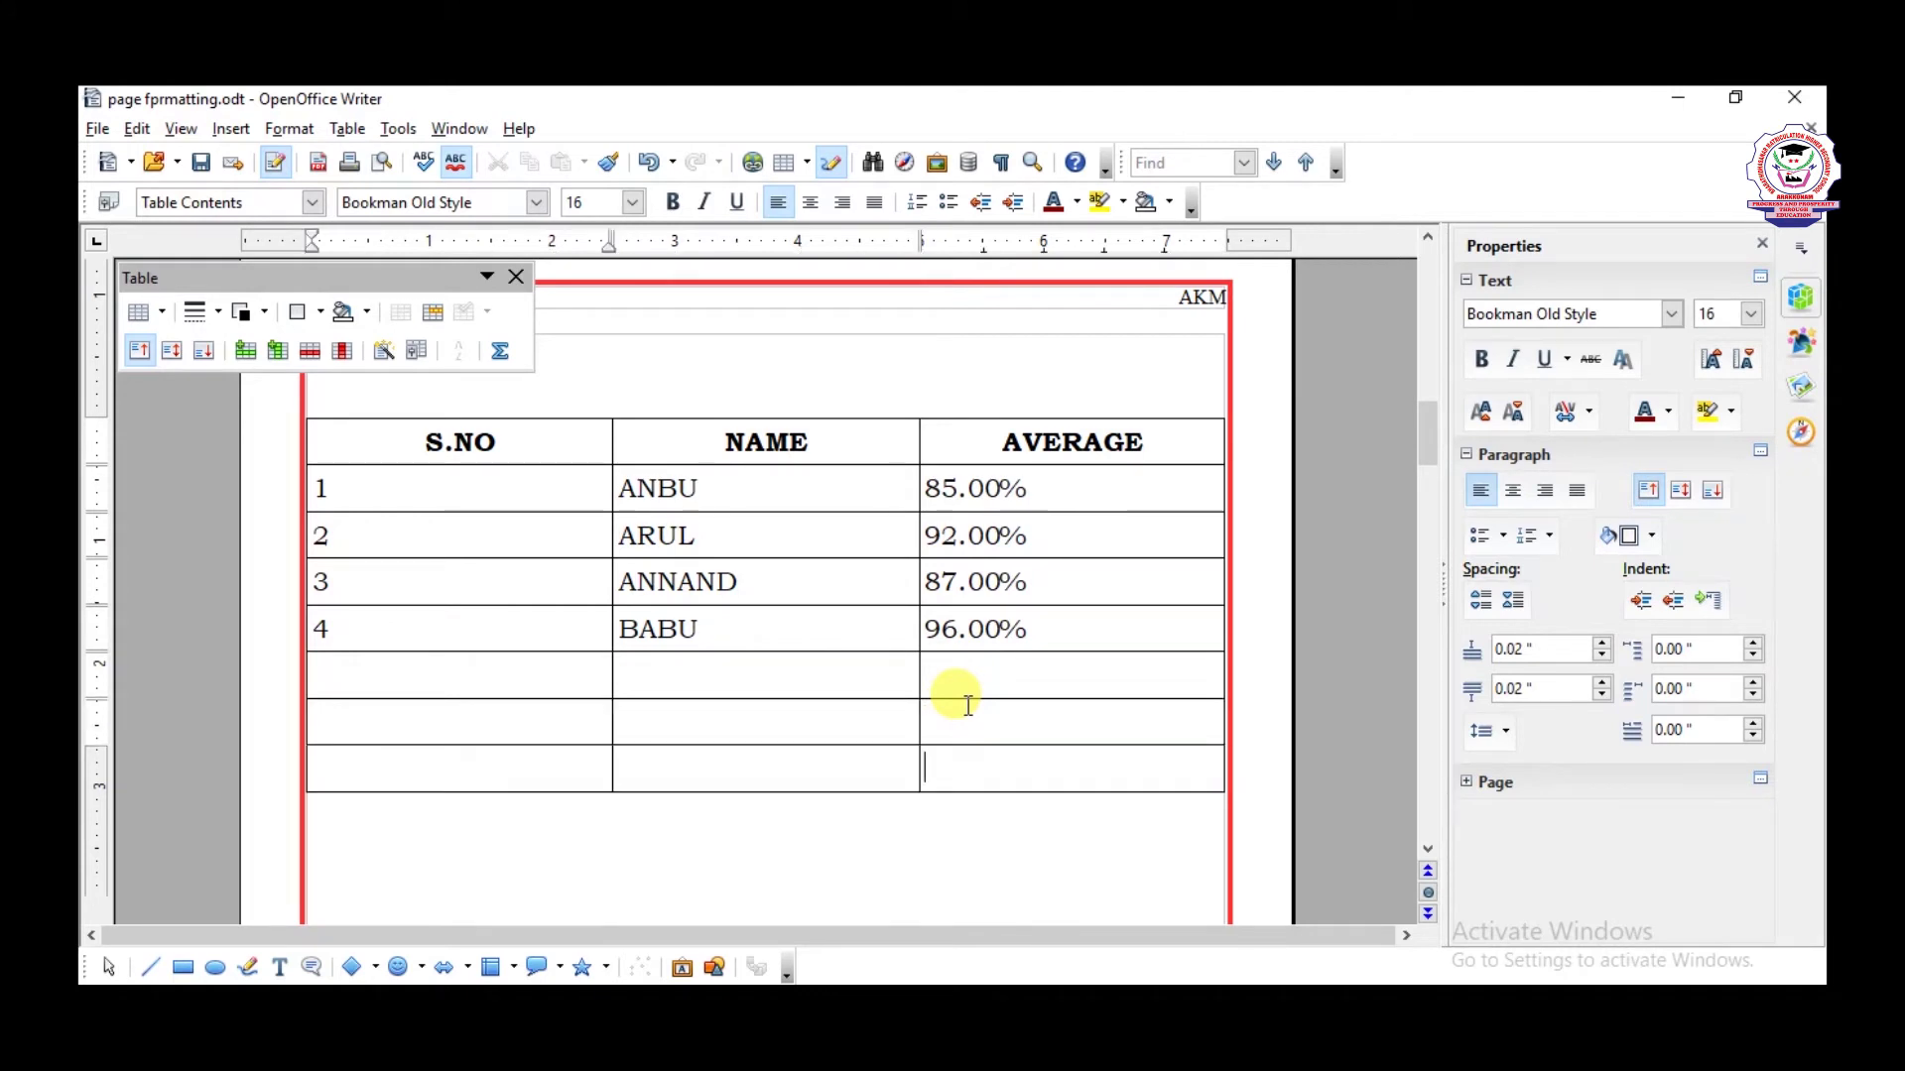
pyautogui.press('Tab')
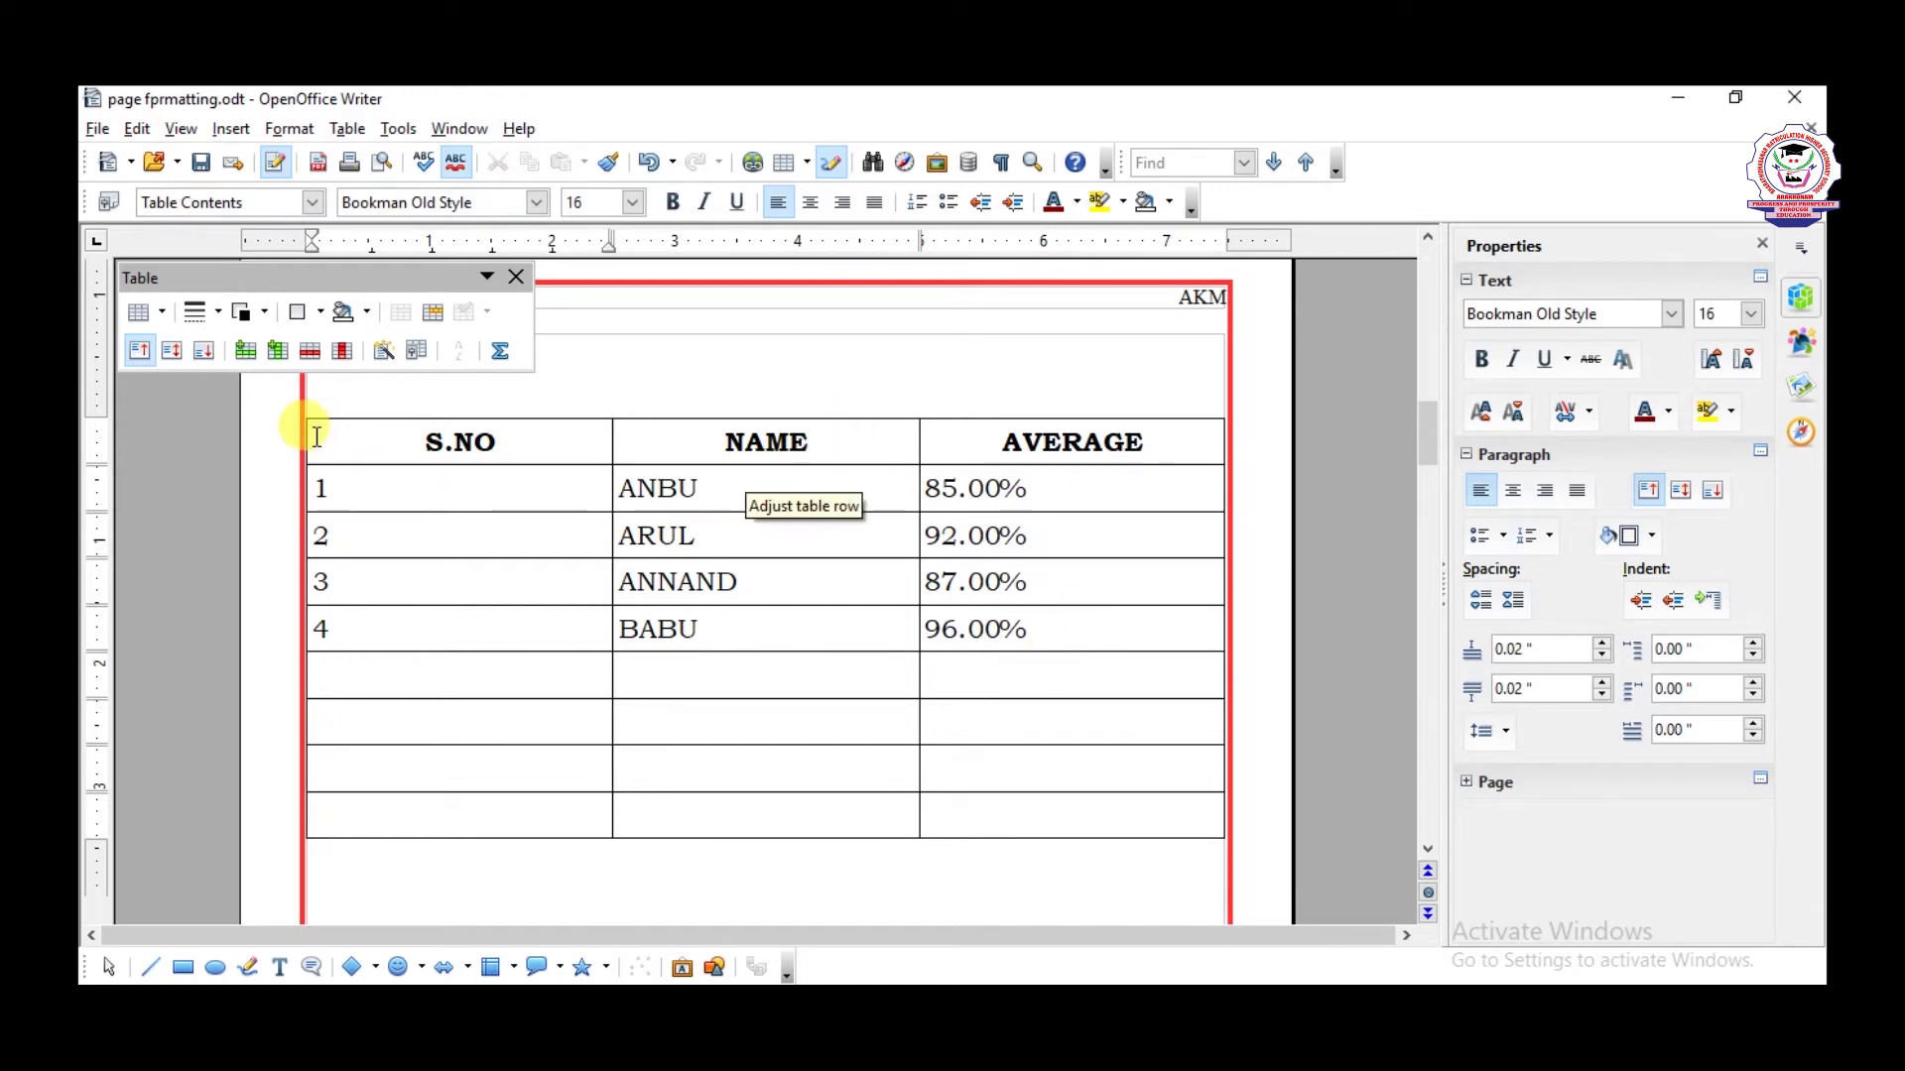
# - Apply a thick solid line style in orange to all borders of the whole table
pyautogui.moveTo(375, 427); pyautogui.dragTo(1084, 808)
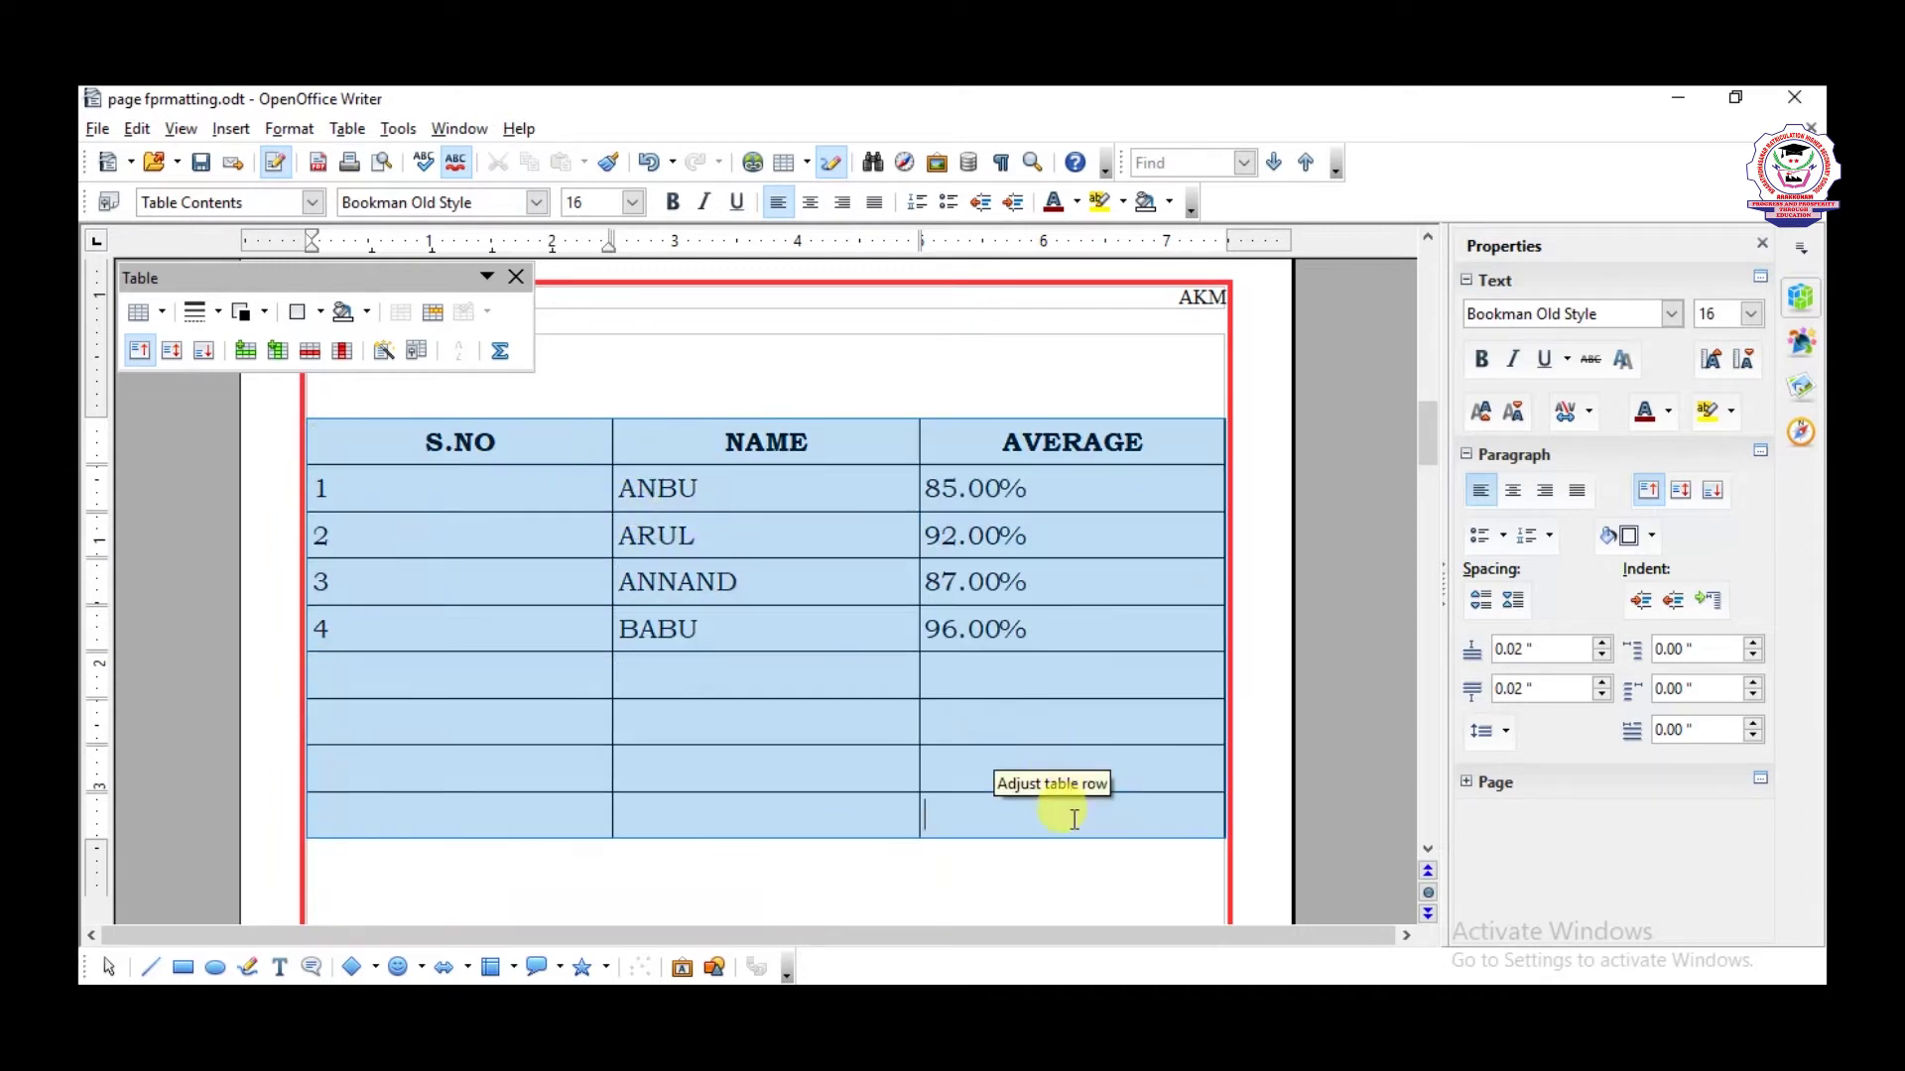
pyautogui.click(217, 311)
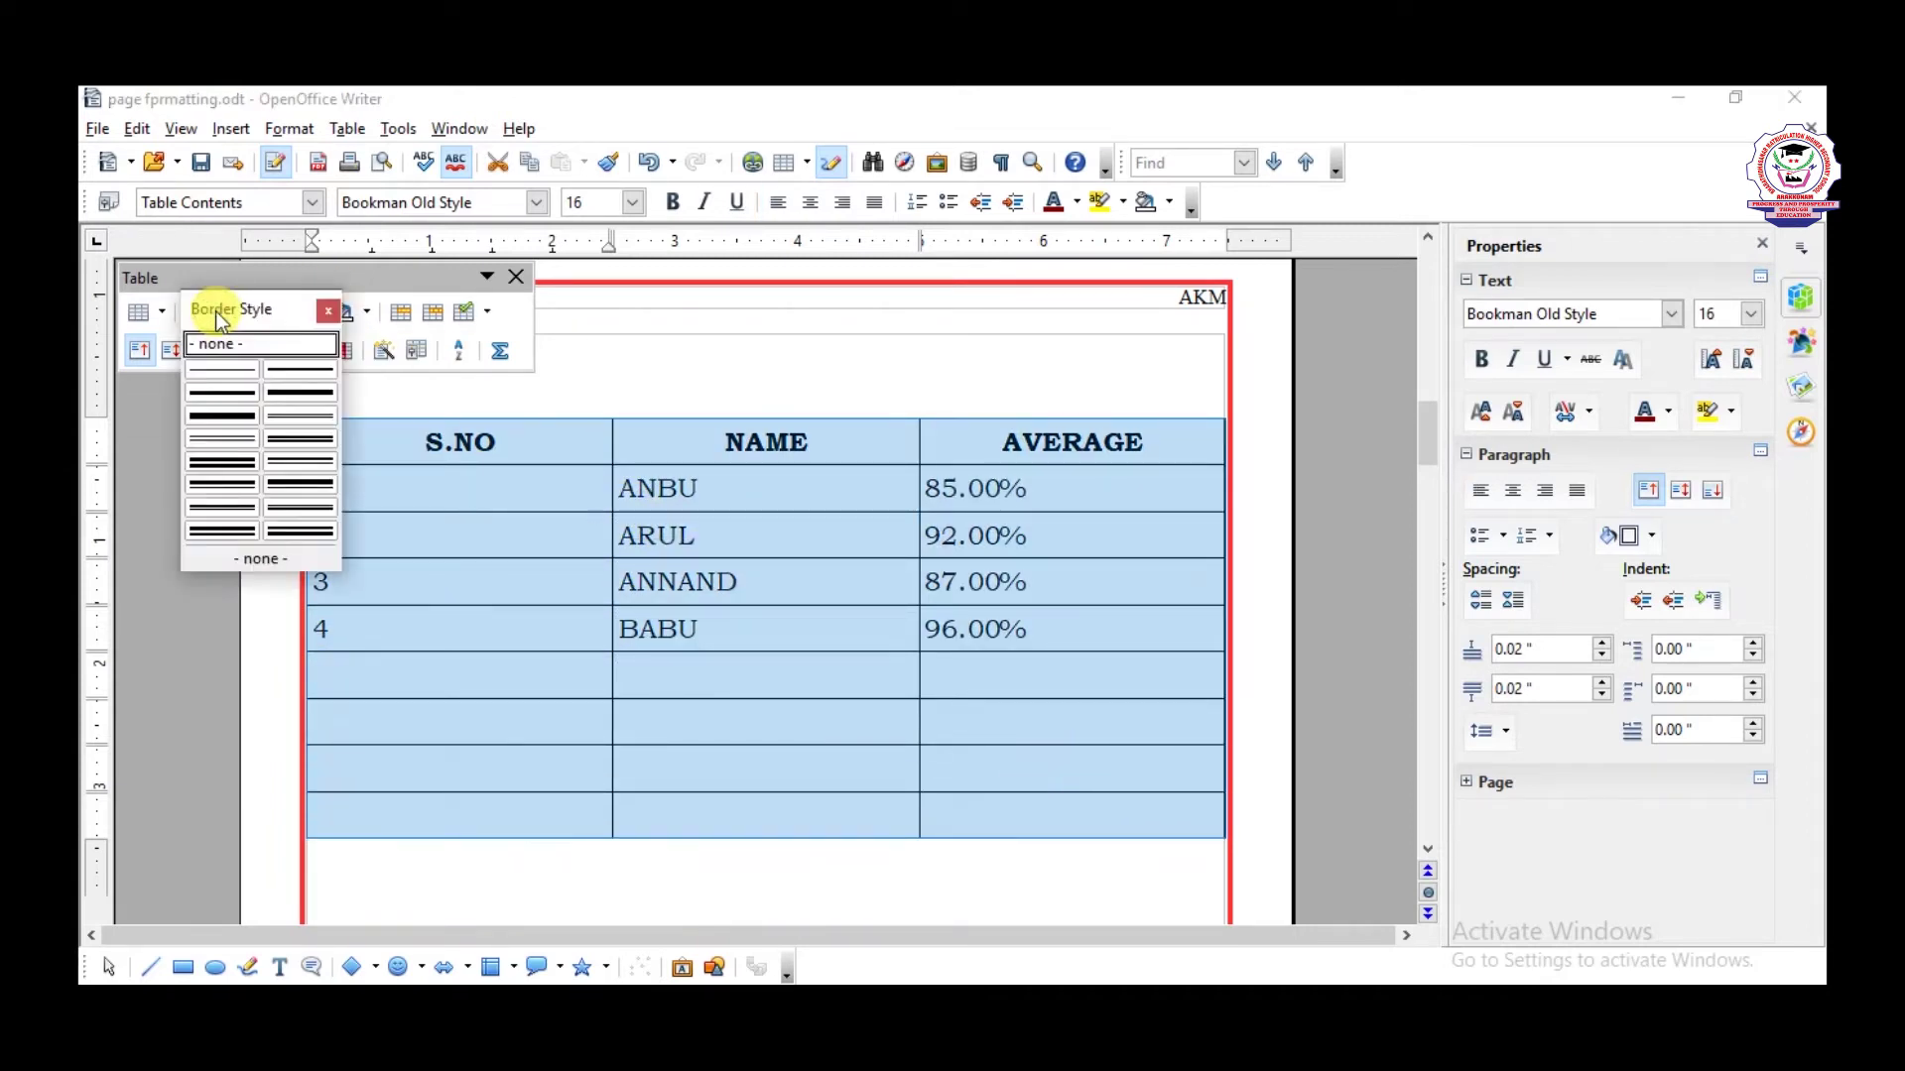
pyautogui.click(223, 416)
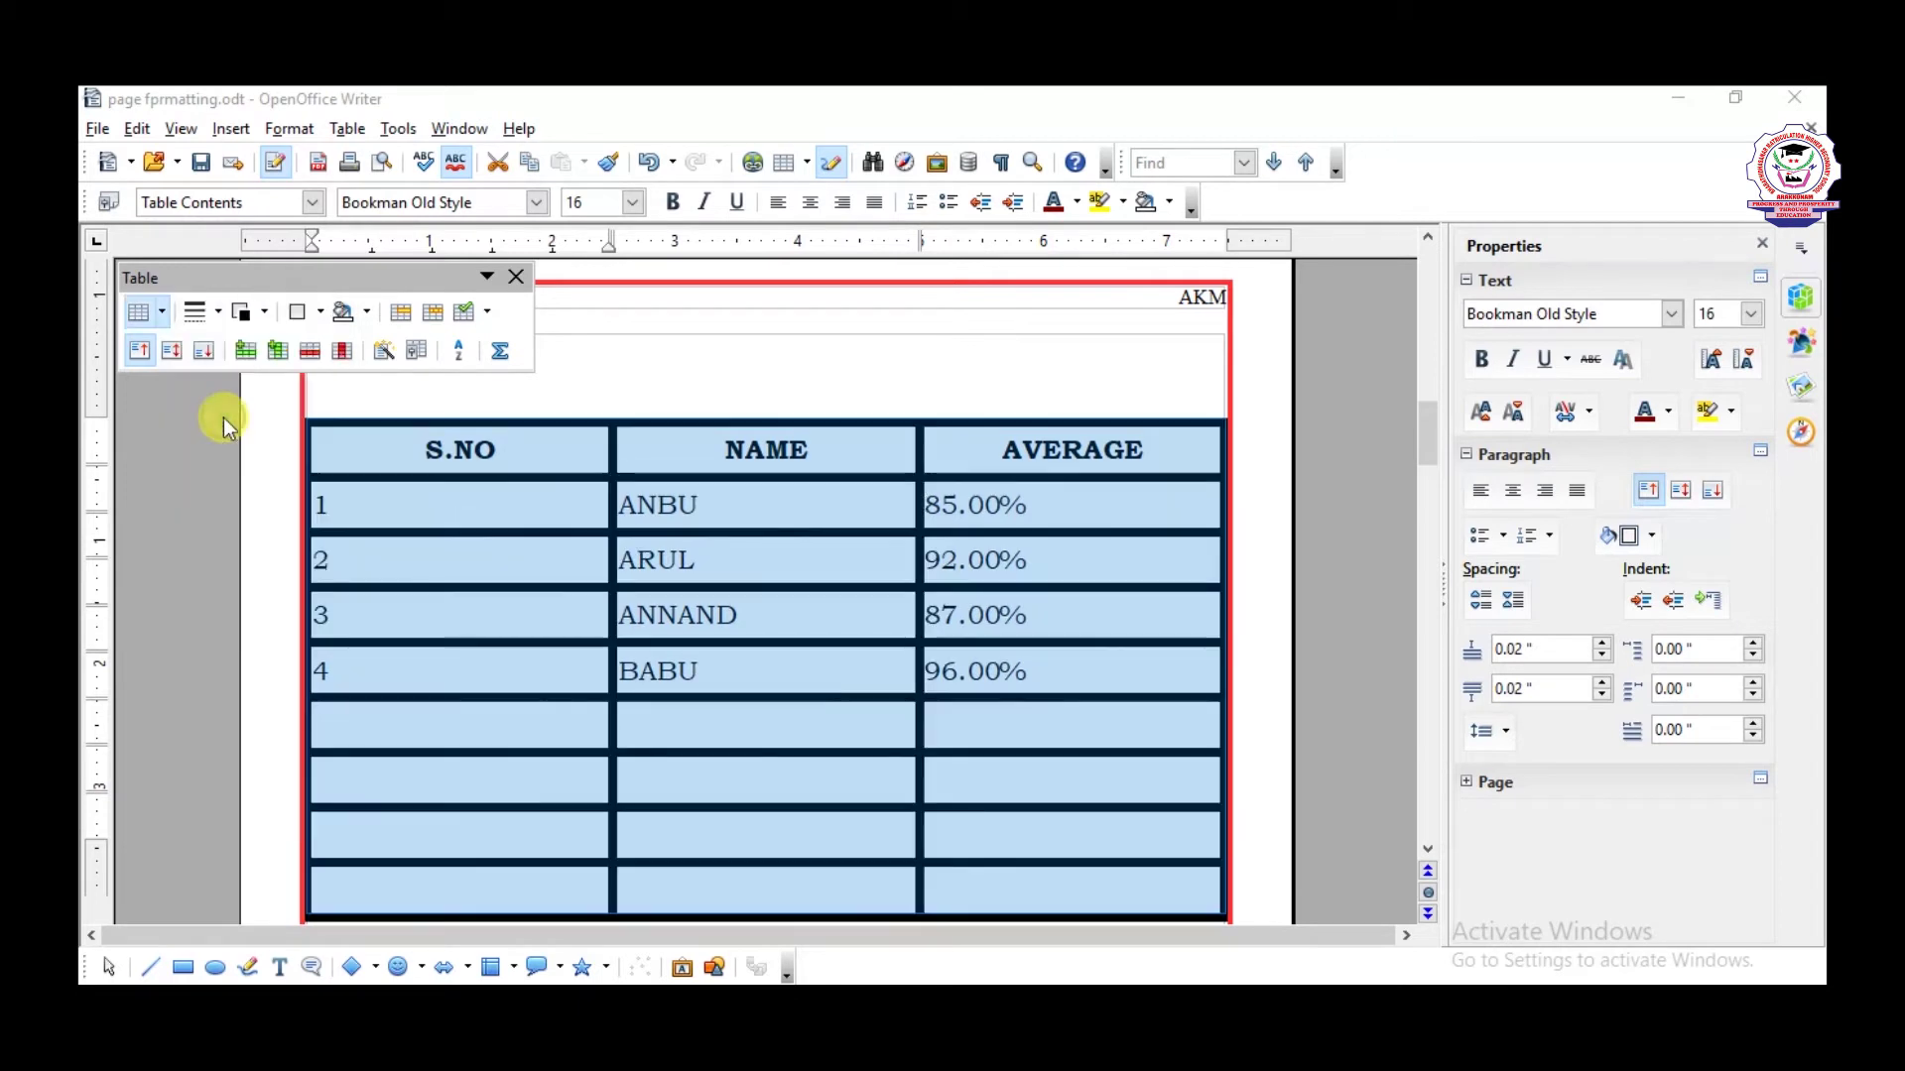
pyautogui.click(268, 312)
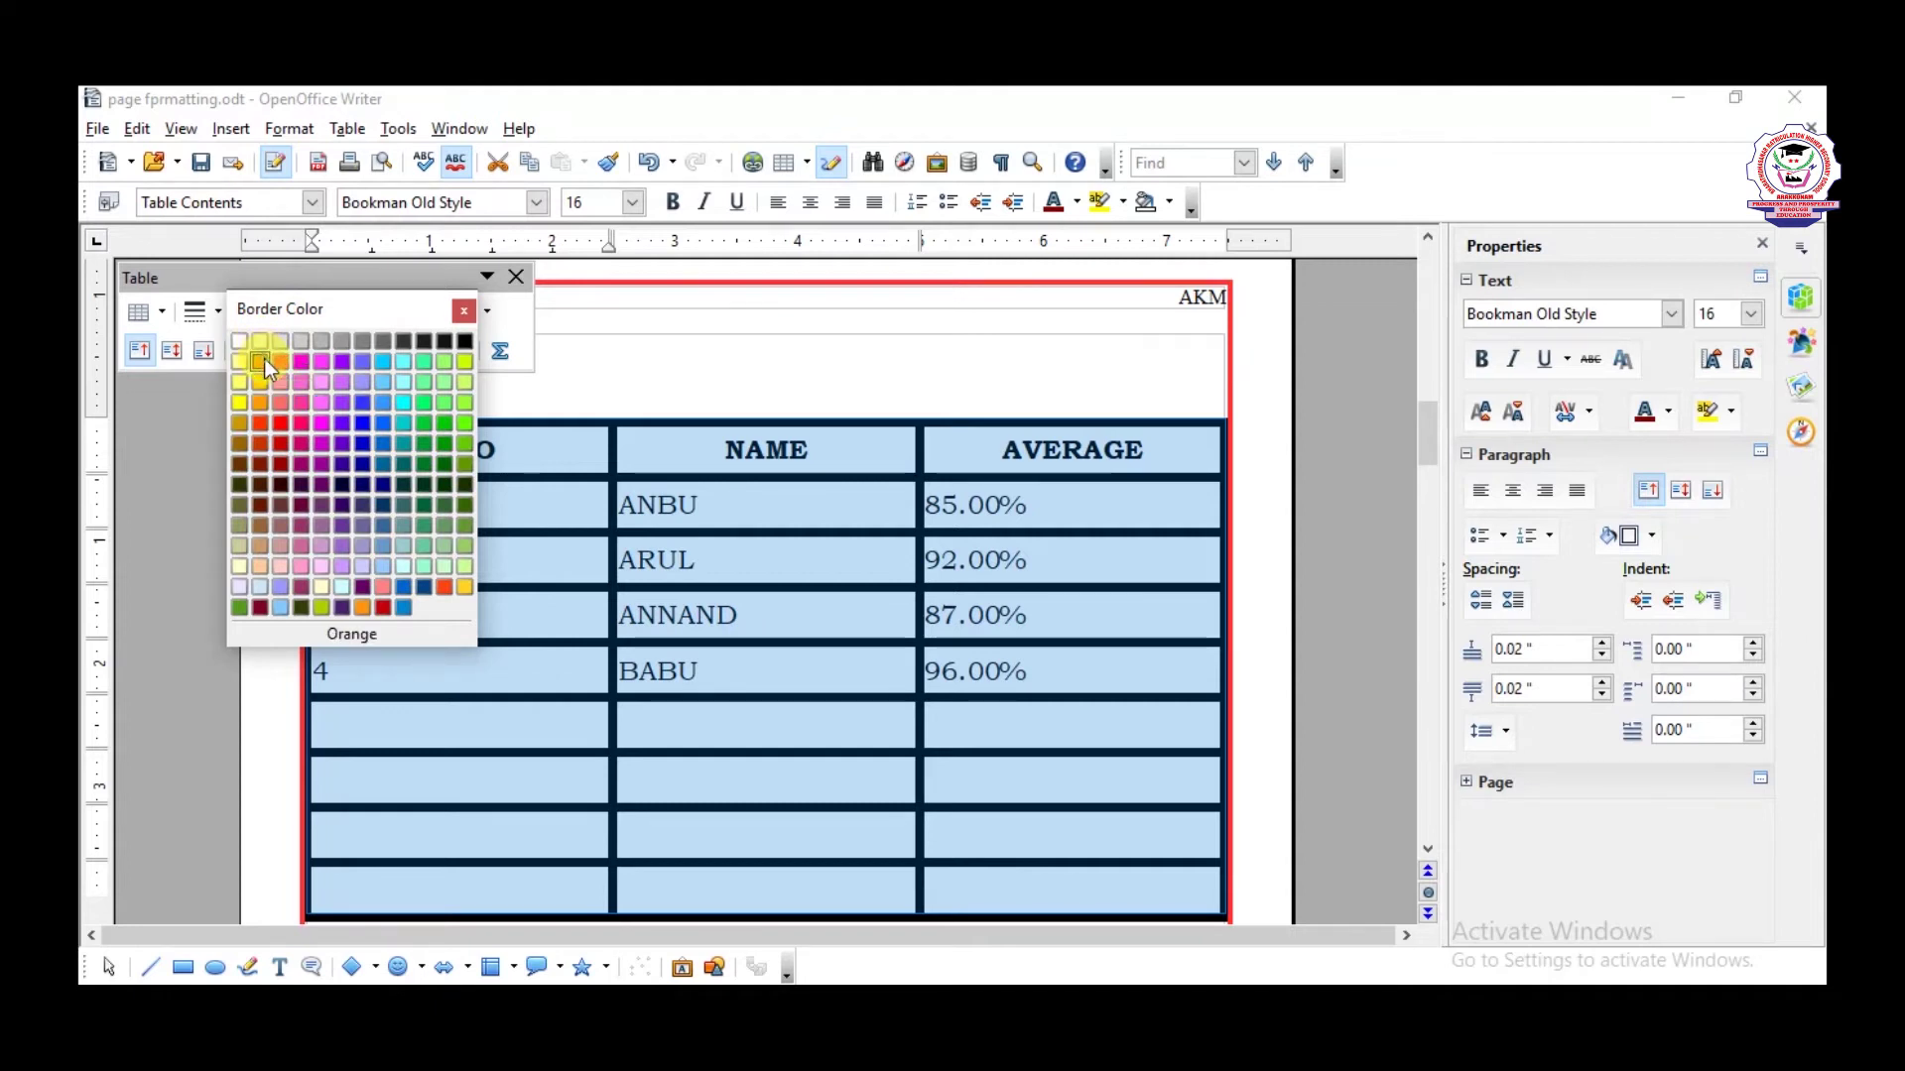
pyautogui.click(264, 359)
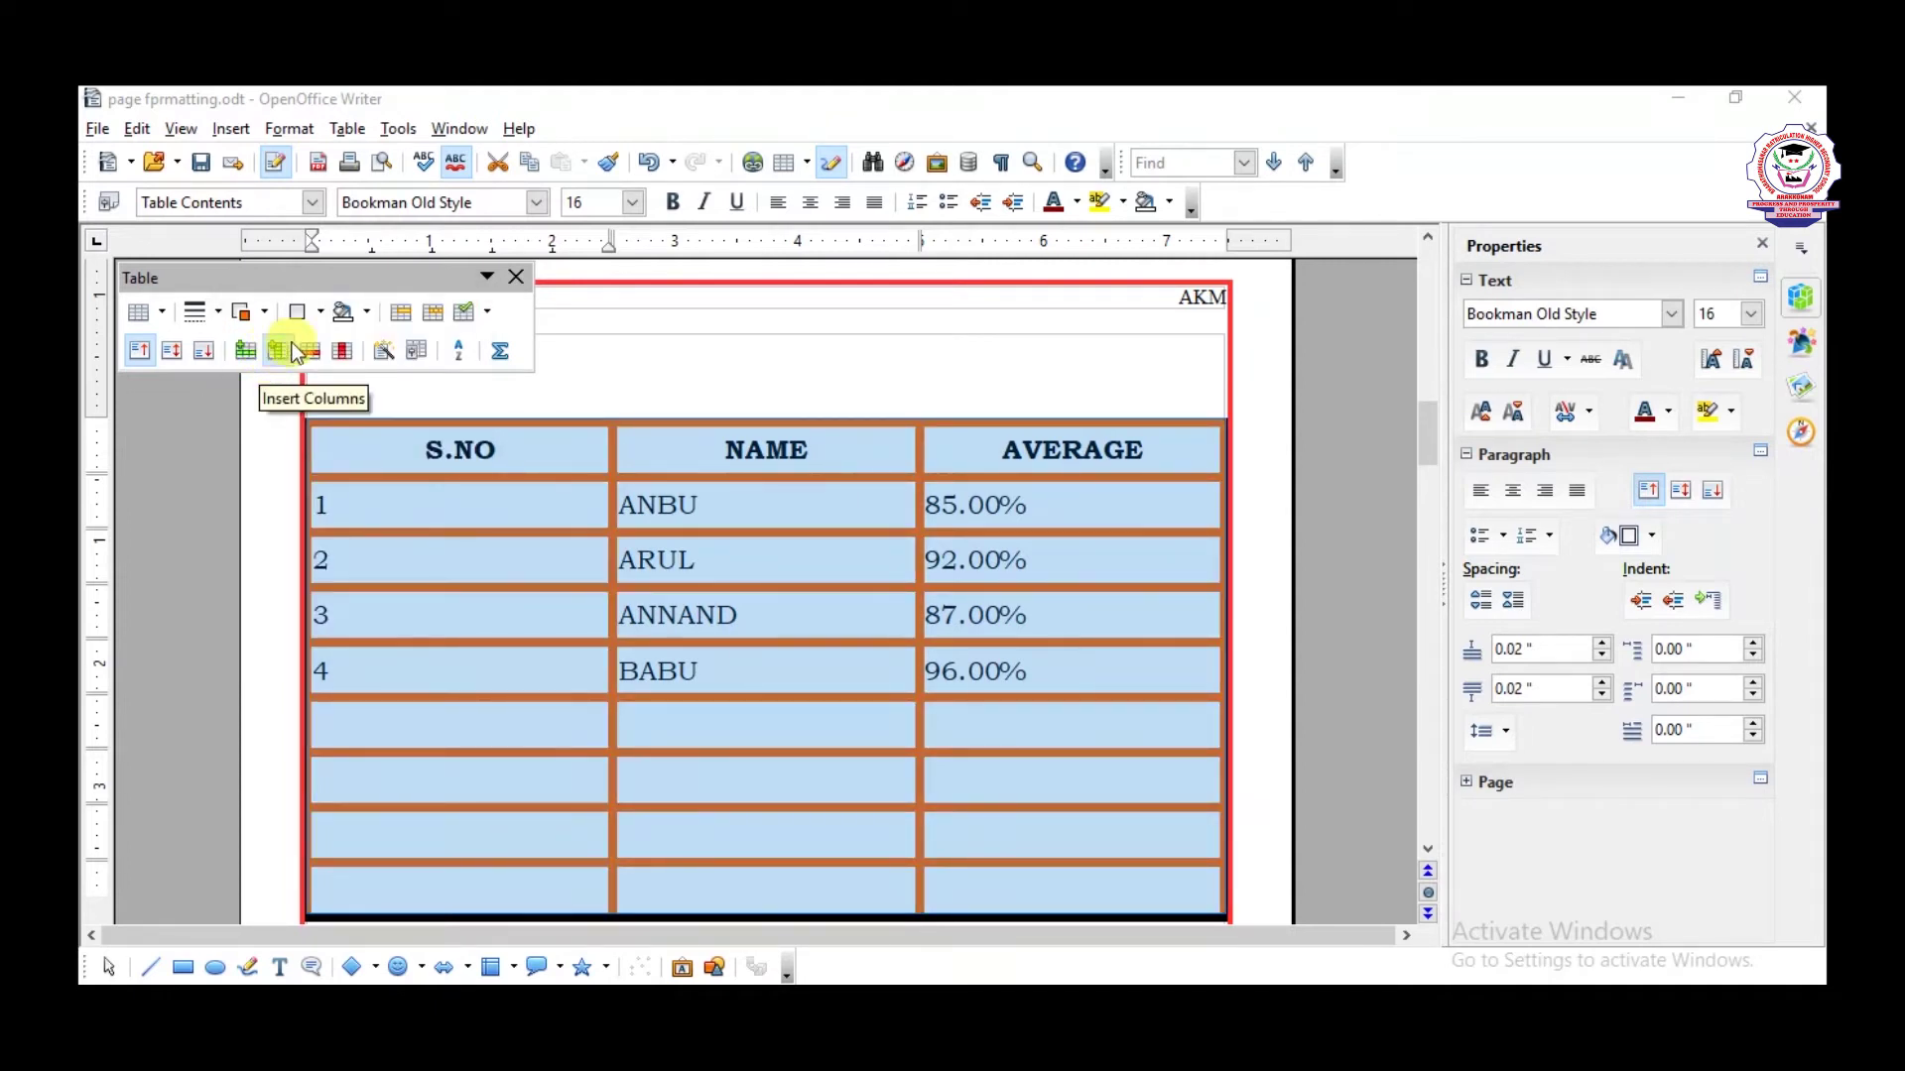
pyautogui.click(556, 659)
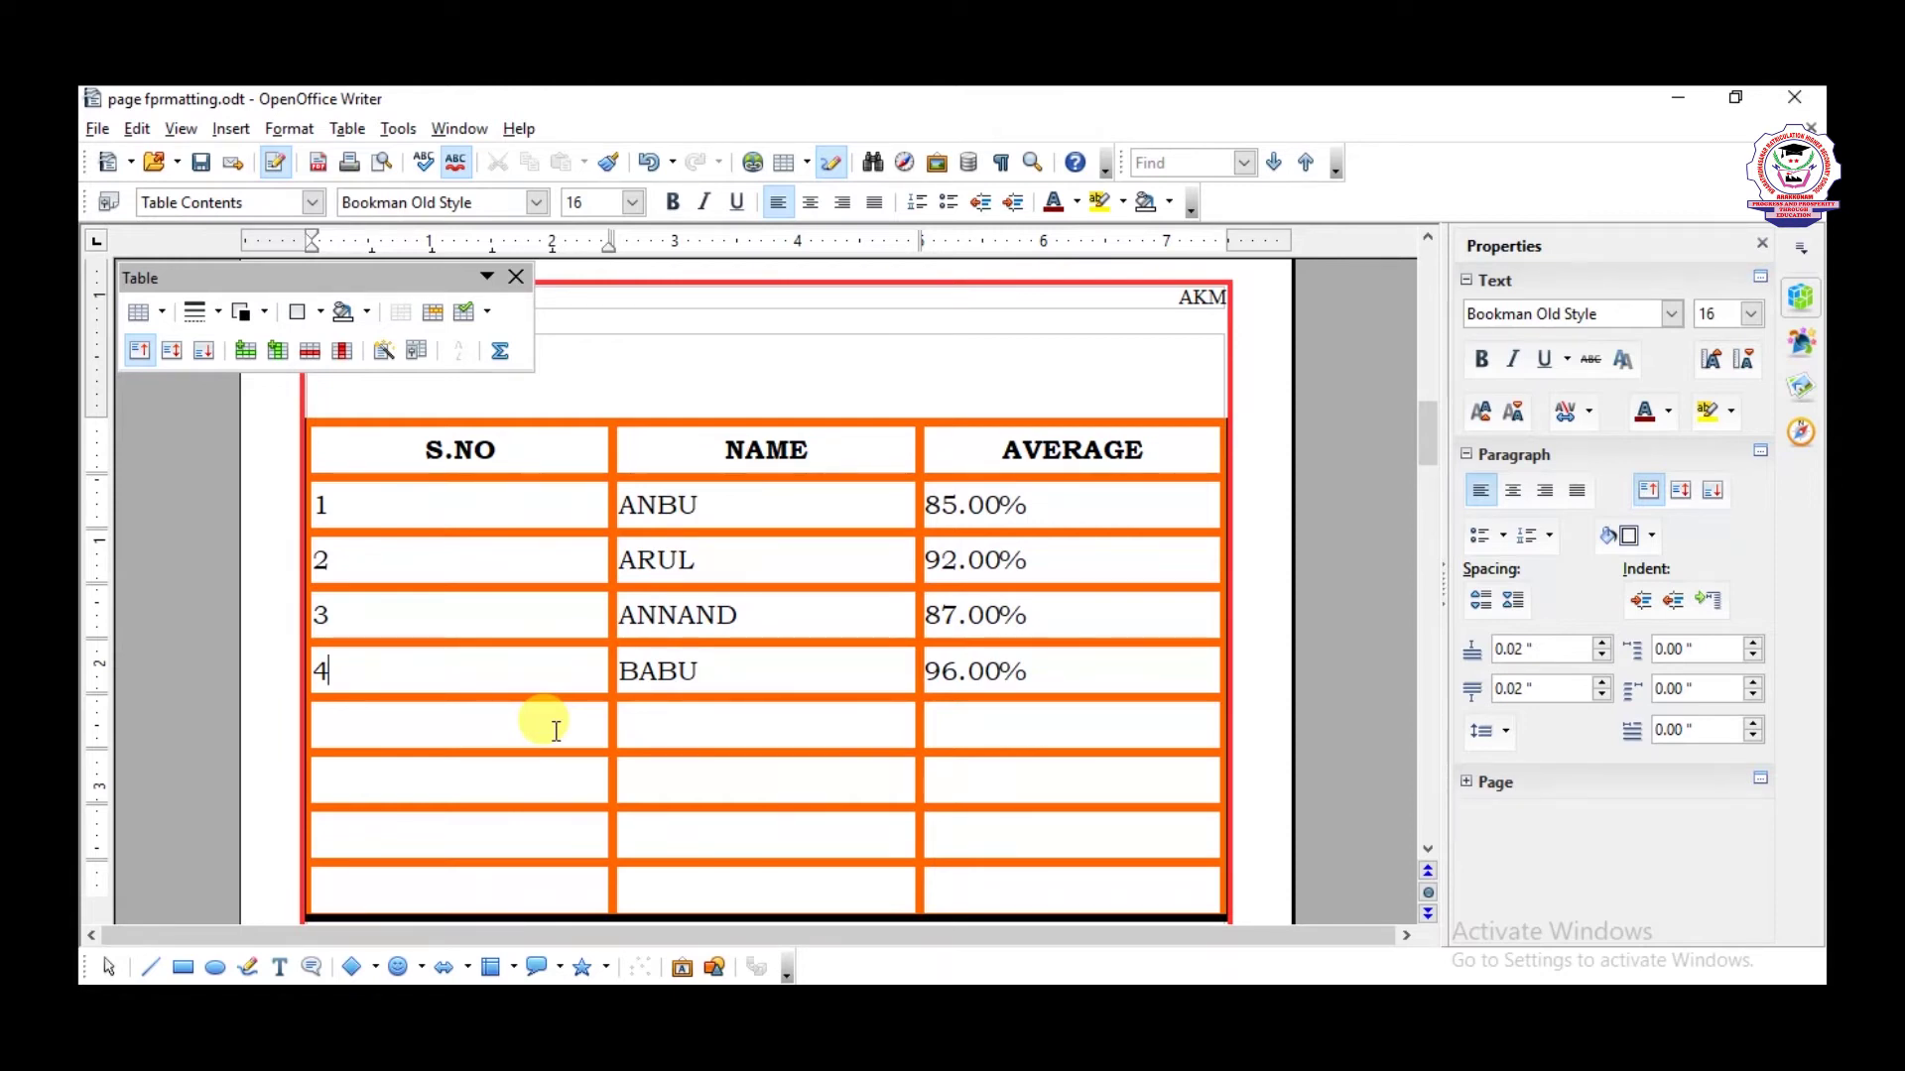
# - Try to insert a table of 2 columns and 2 rows with the Black 2 AutoFormat inside the existing table
pyautogui.click(234, 129)
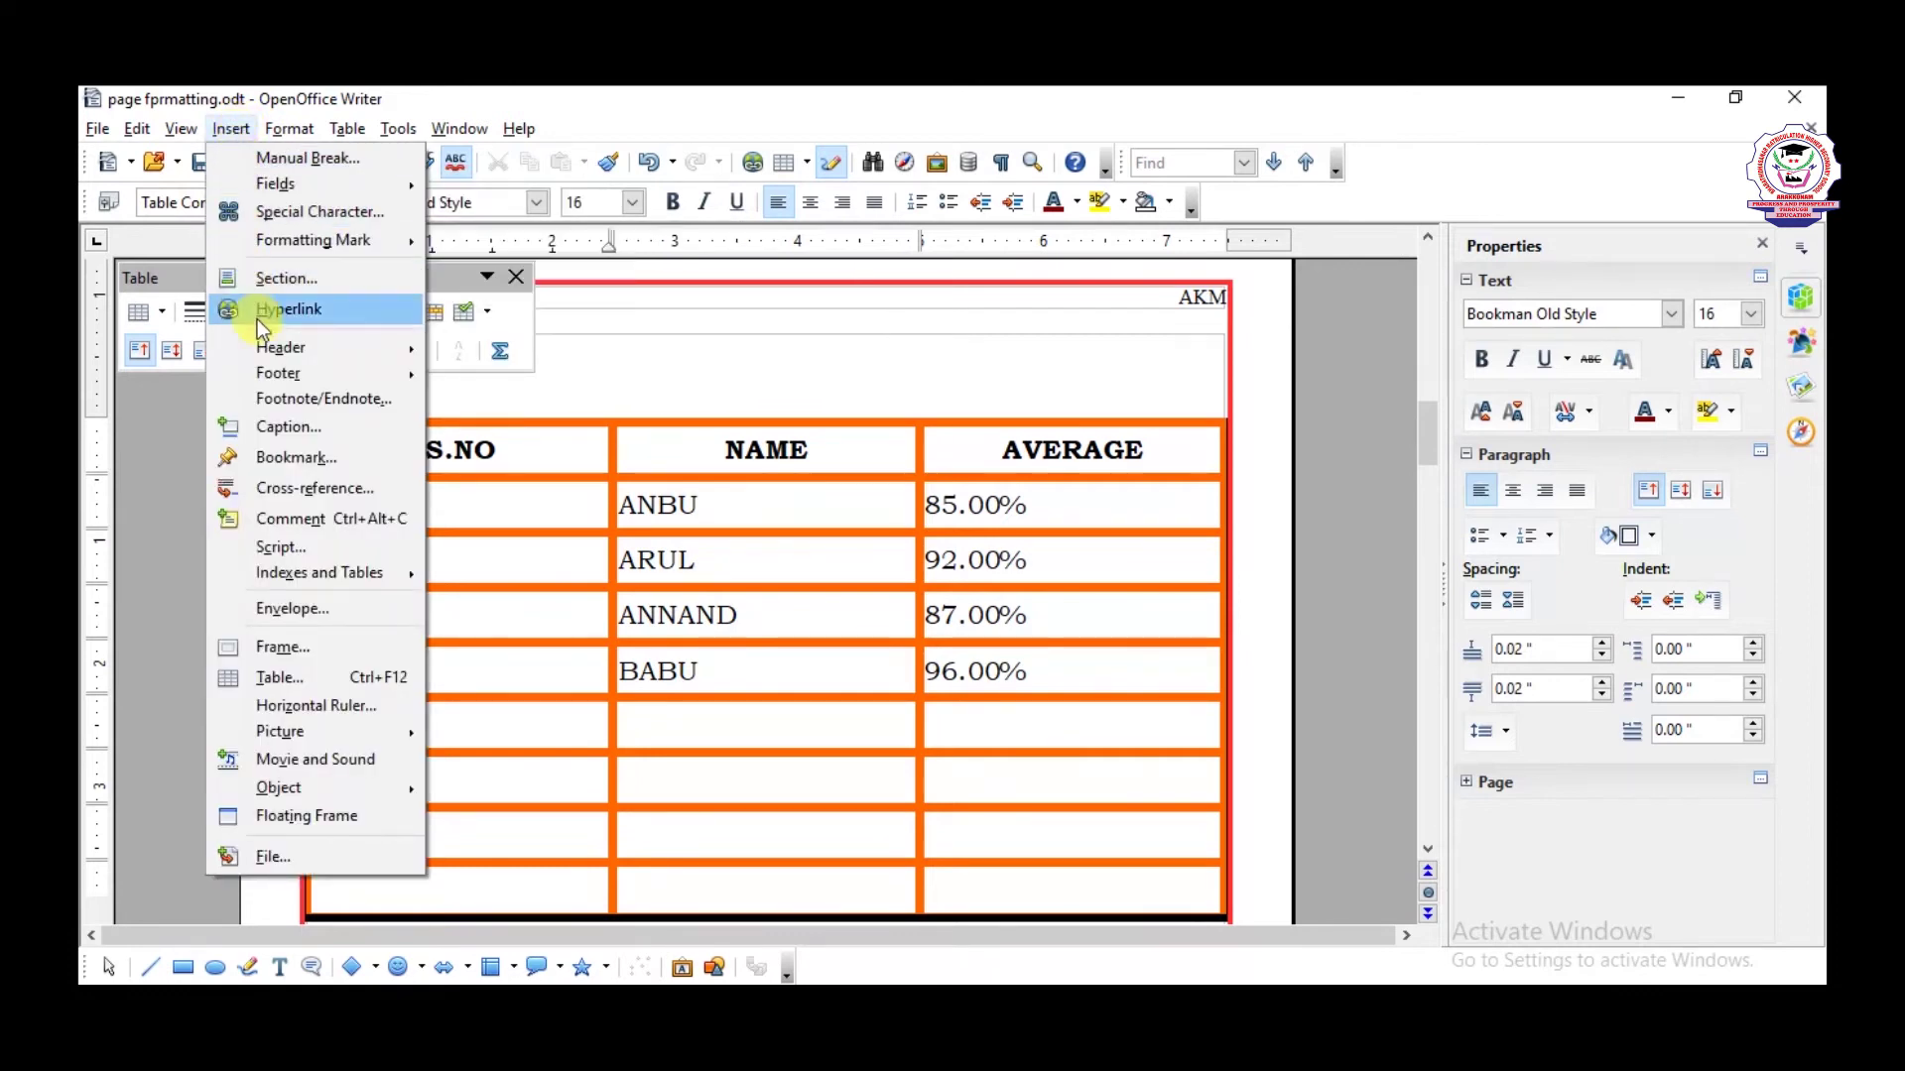
pyautogui.click(300, 671)
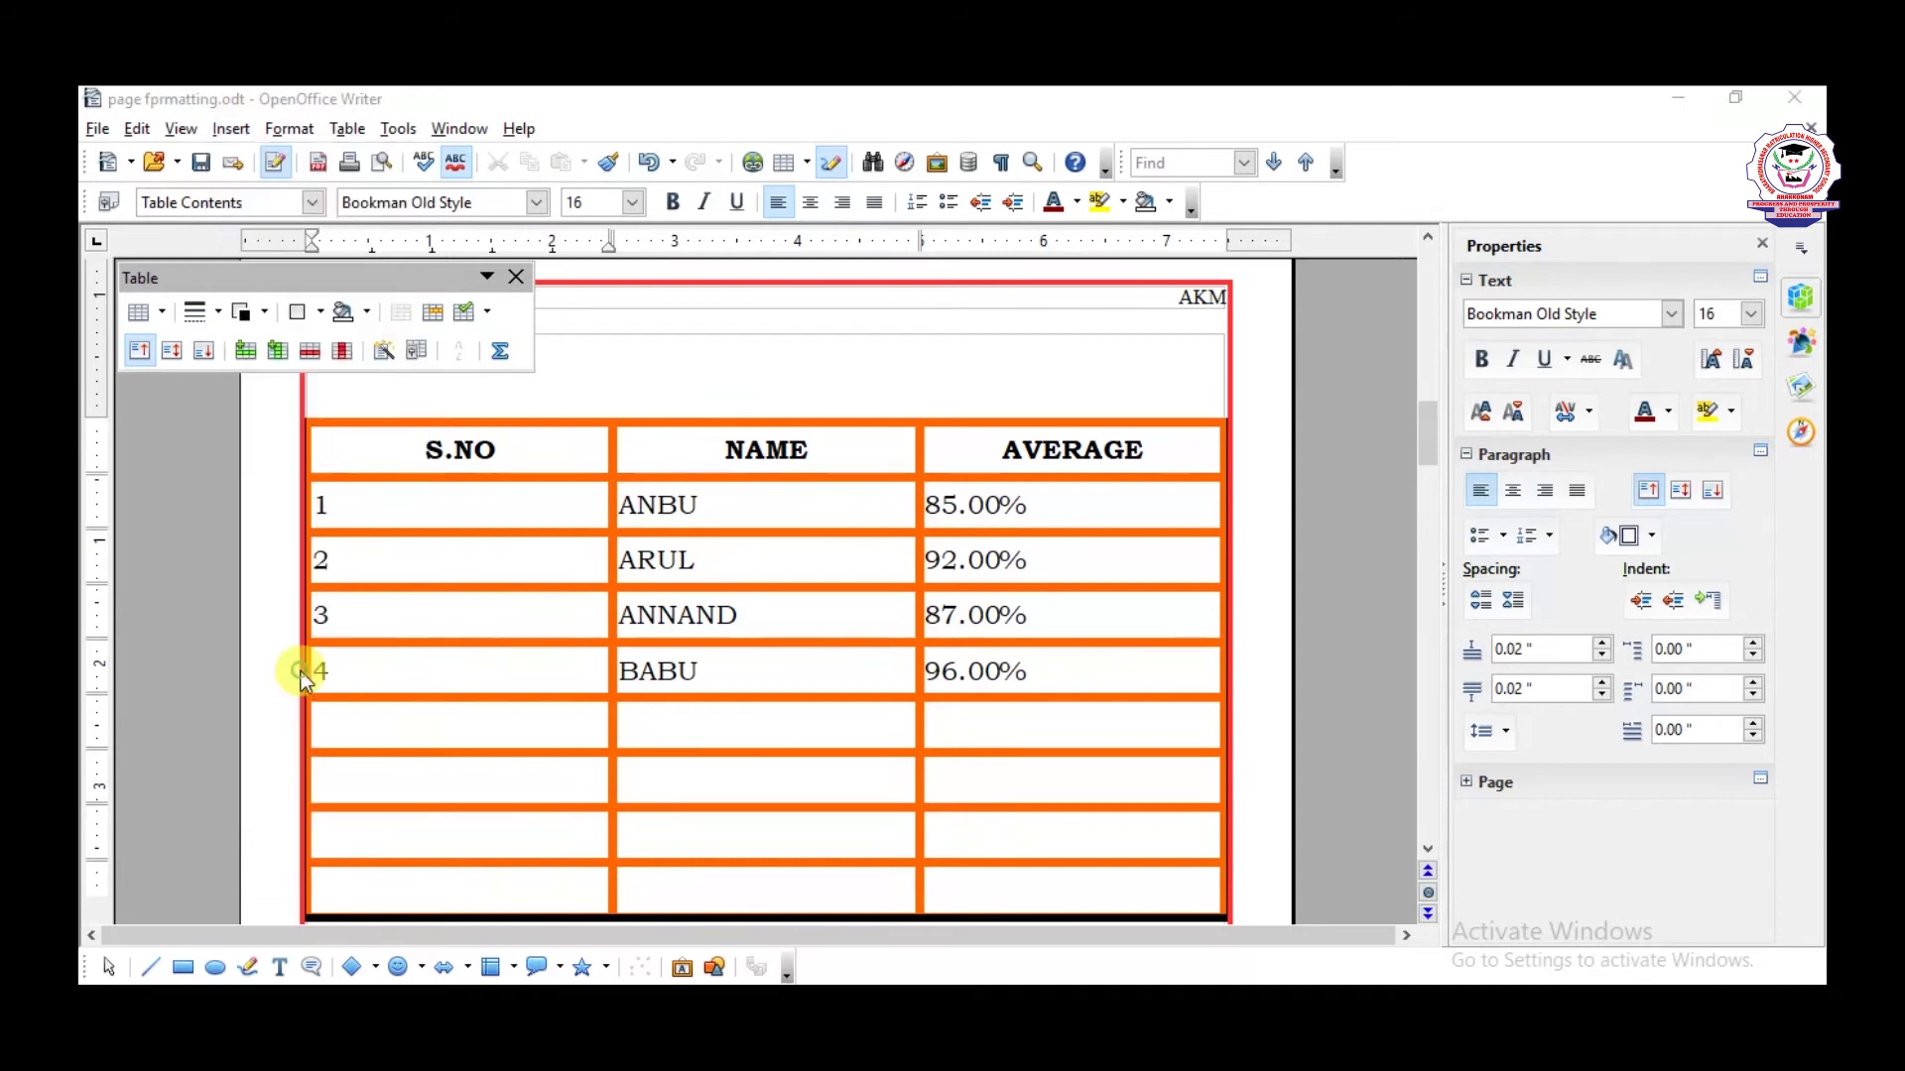
pyautogui.click(676, 744)
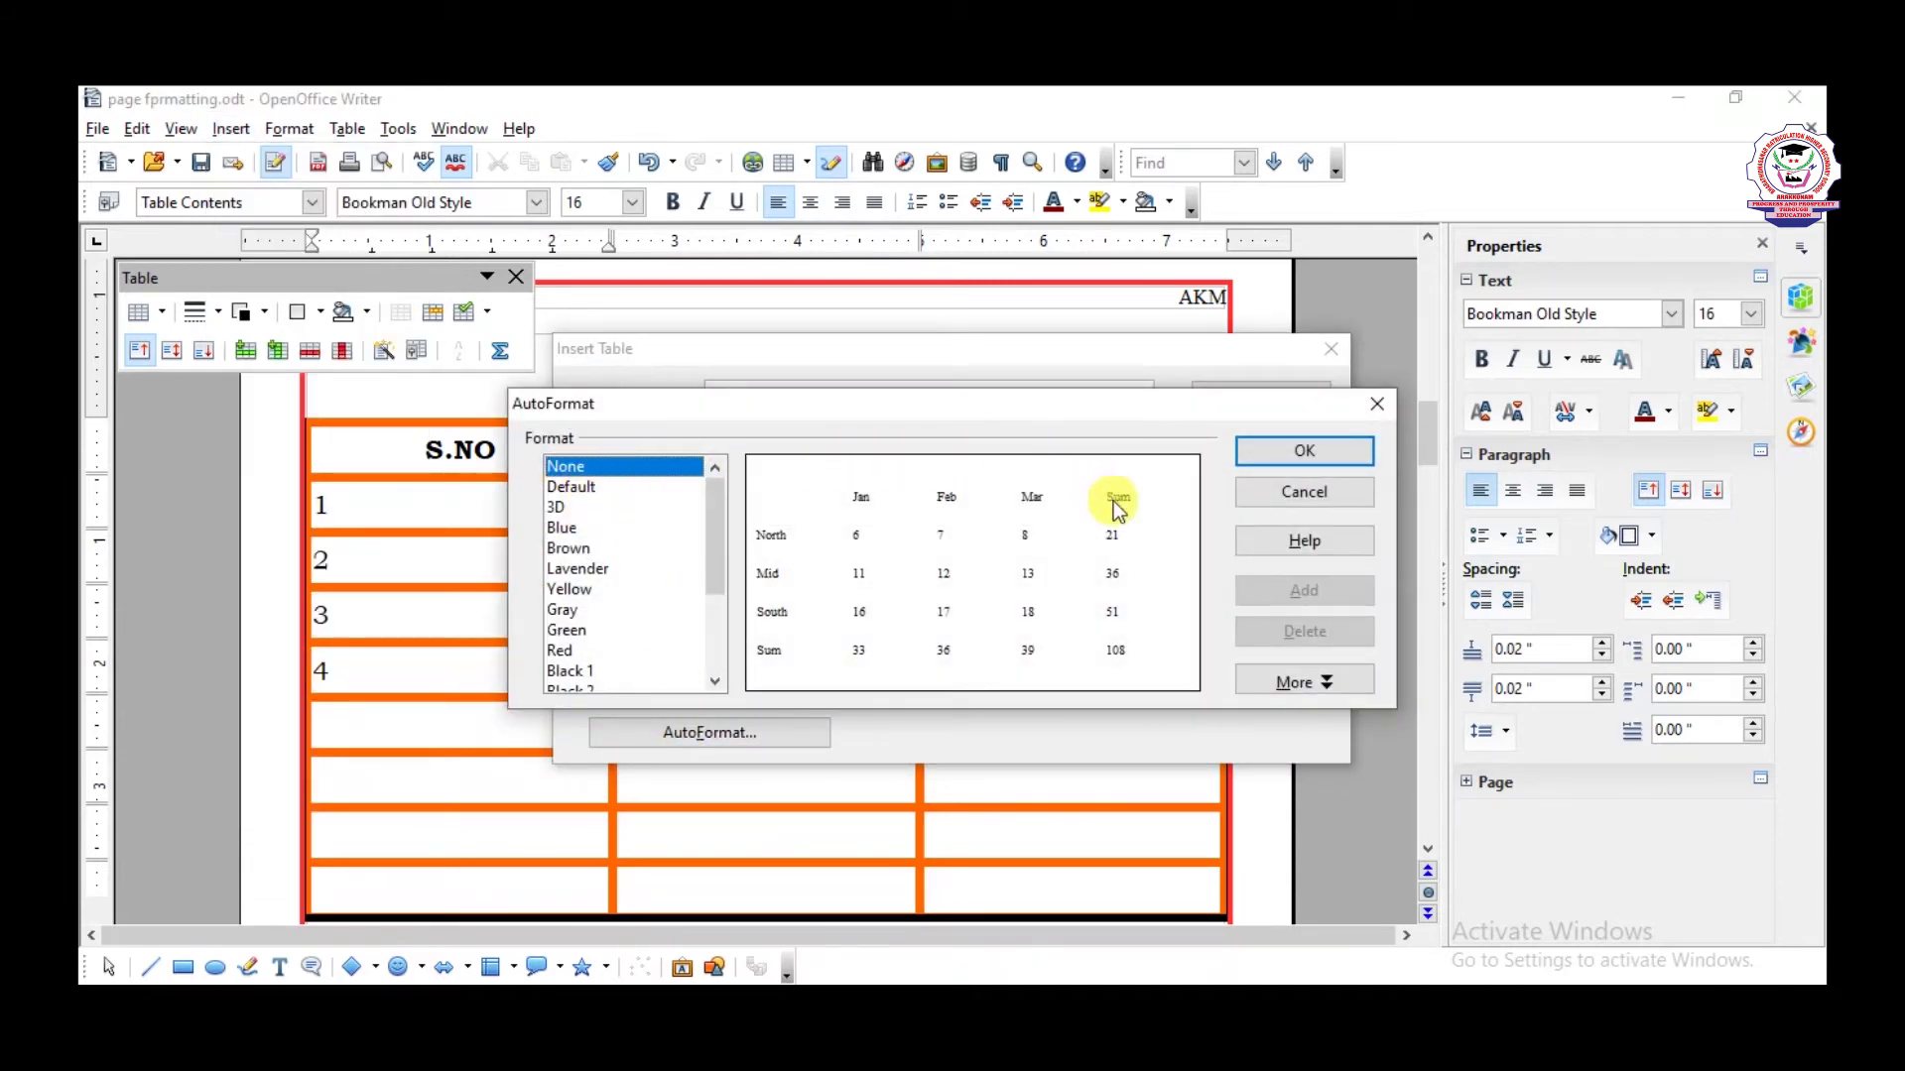
pyautogui.moveTo(711, 539)
pyautogui.mouseDown()
pyautogui.moveTo(711, 610)
pyautogui.moveTo(708, 555)
pyautogui.moveTo(711, 576)
pyautogui.mouseUp()
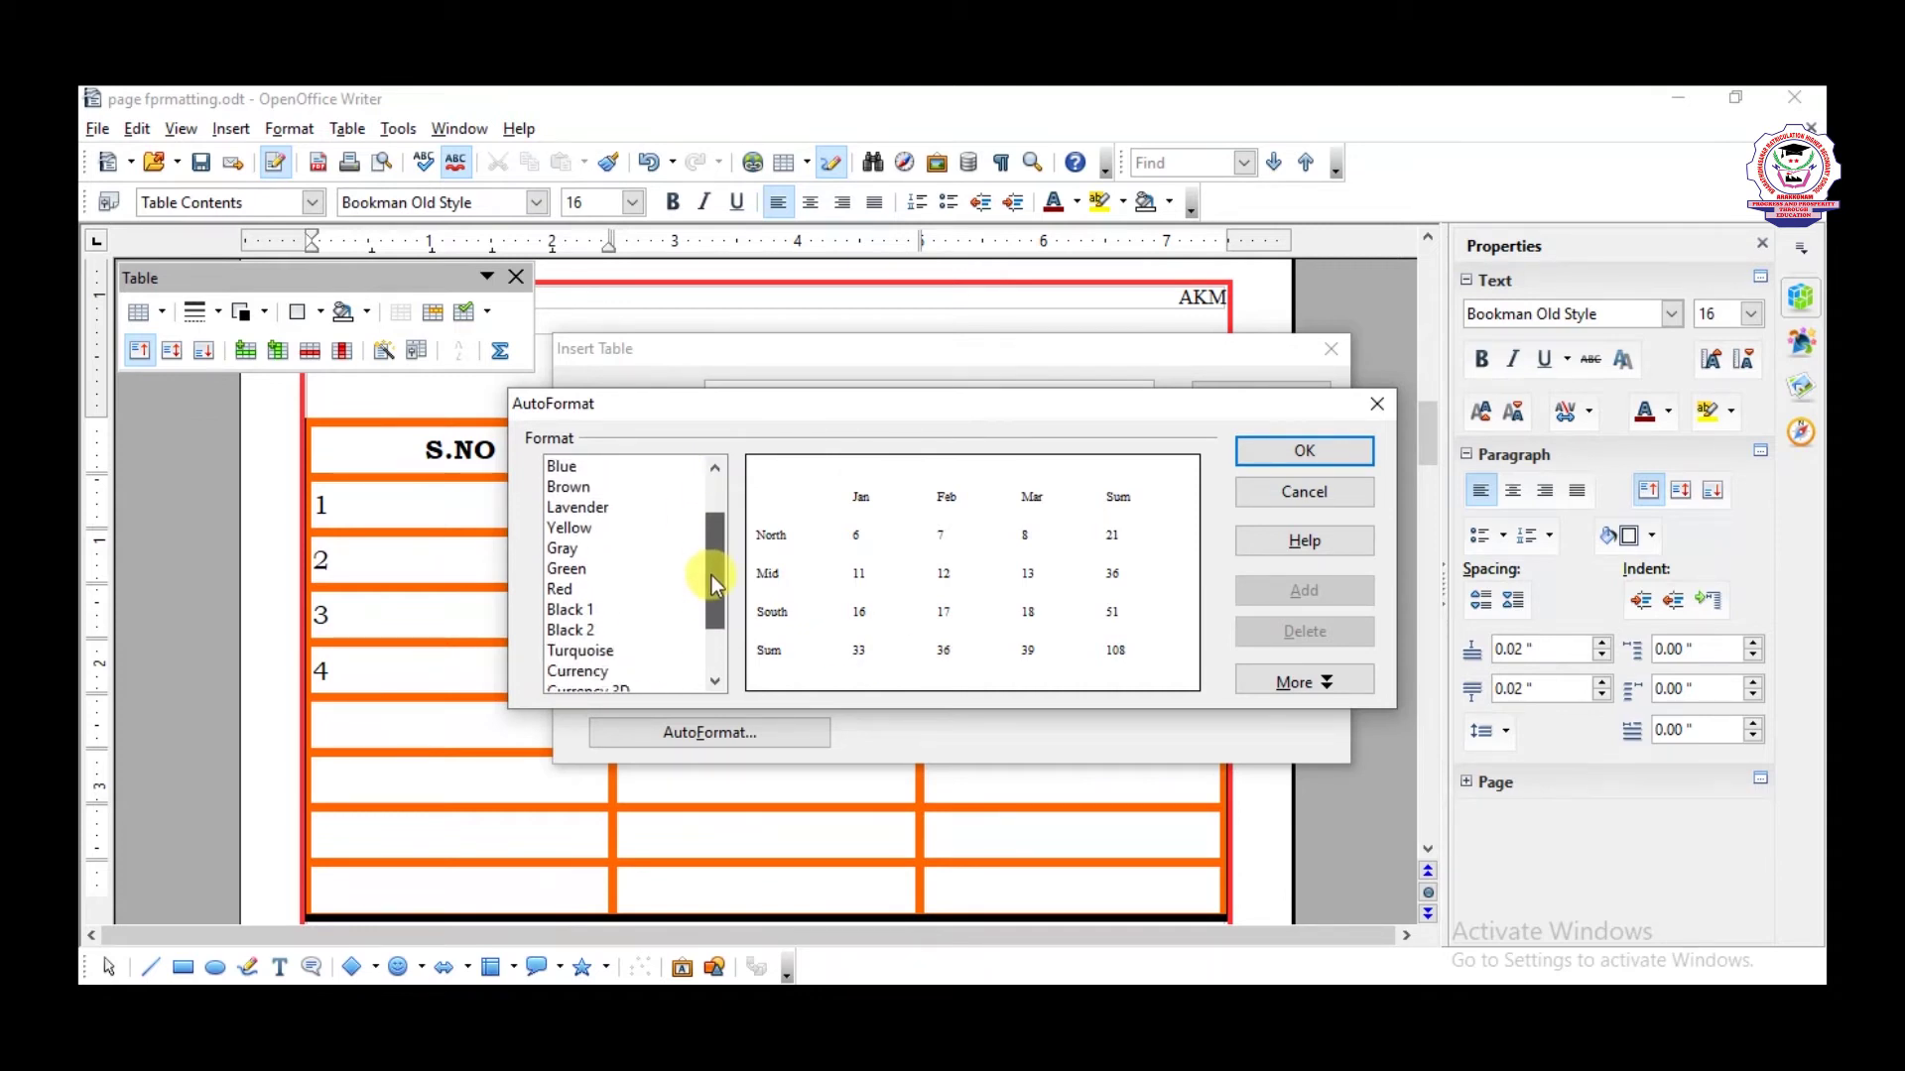
pyautogui.click(584, 605)
pyautogui.click(585, 625)
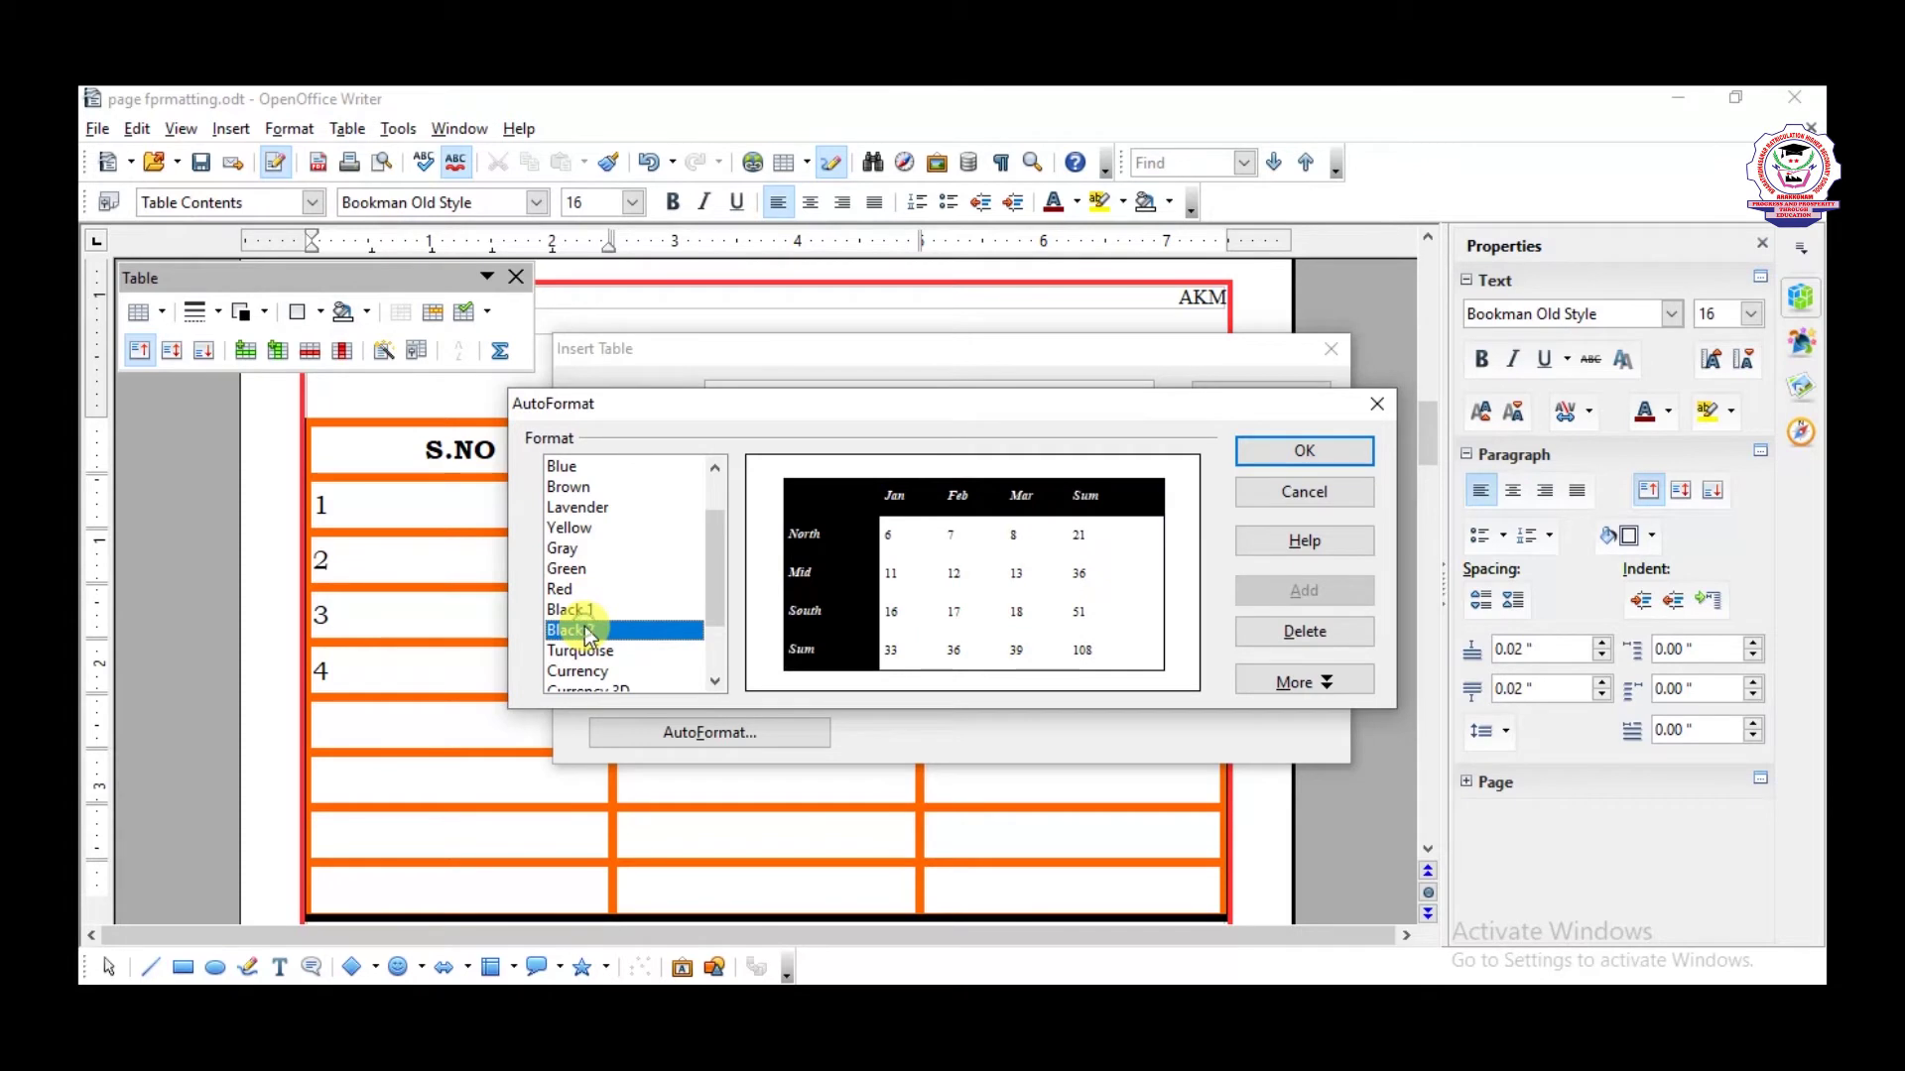
pyautogui.click(1264, 455)
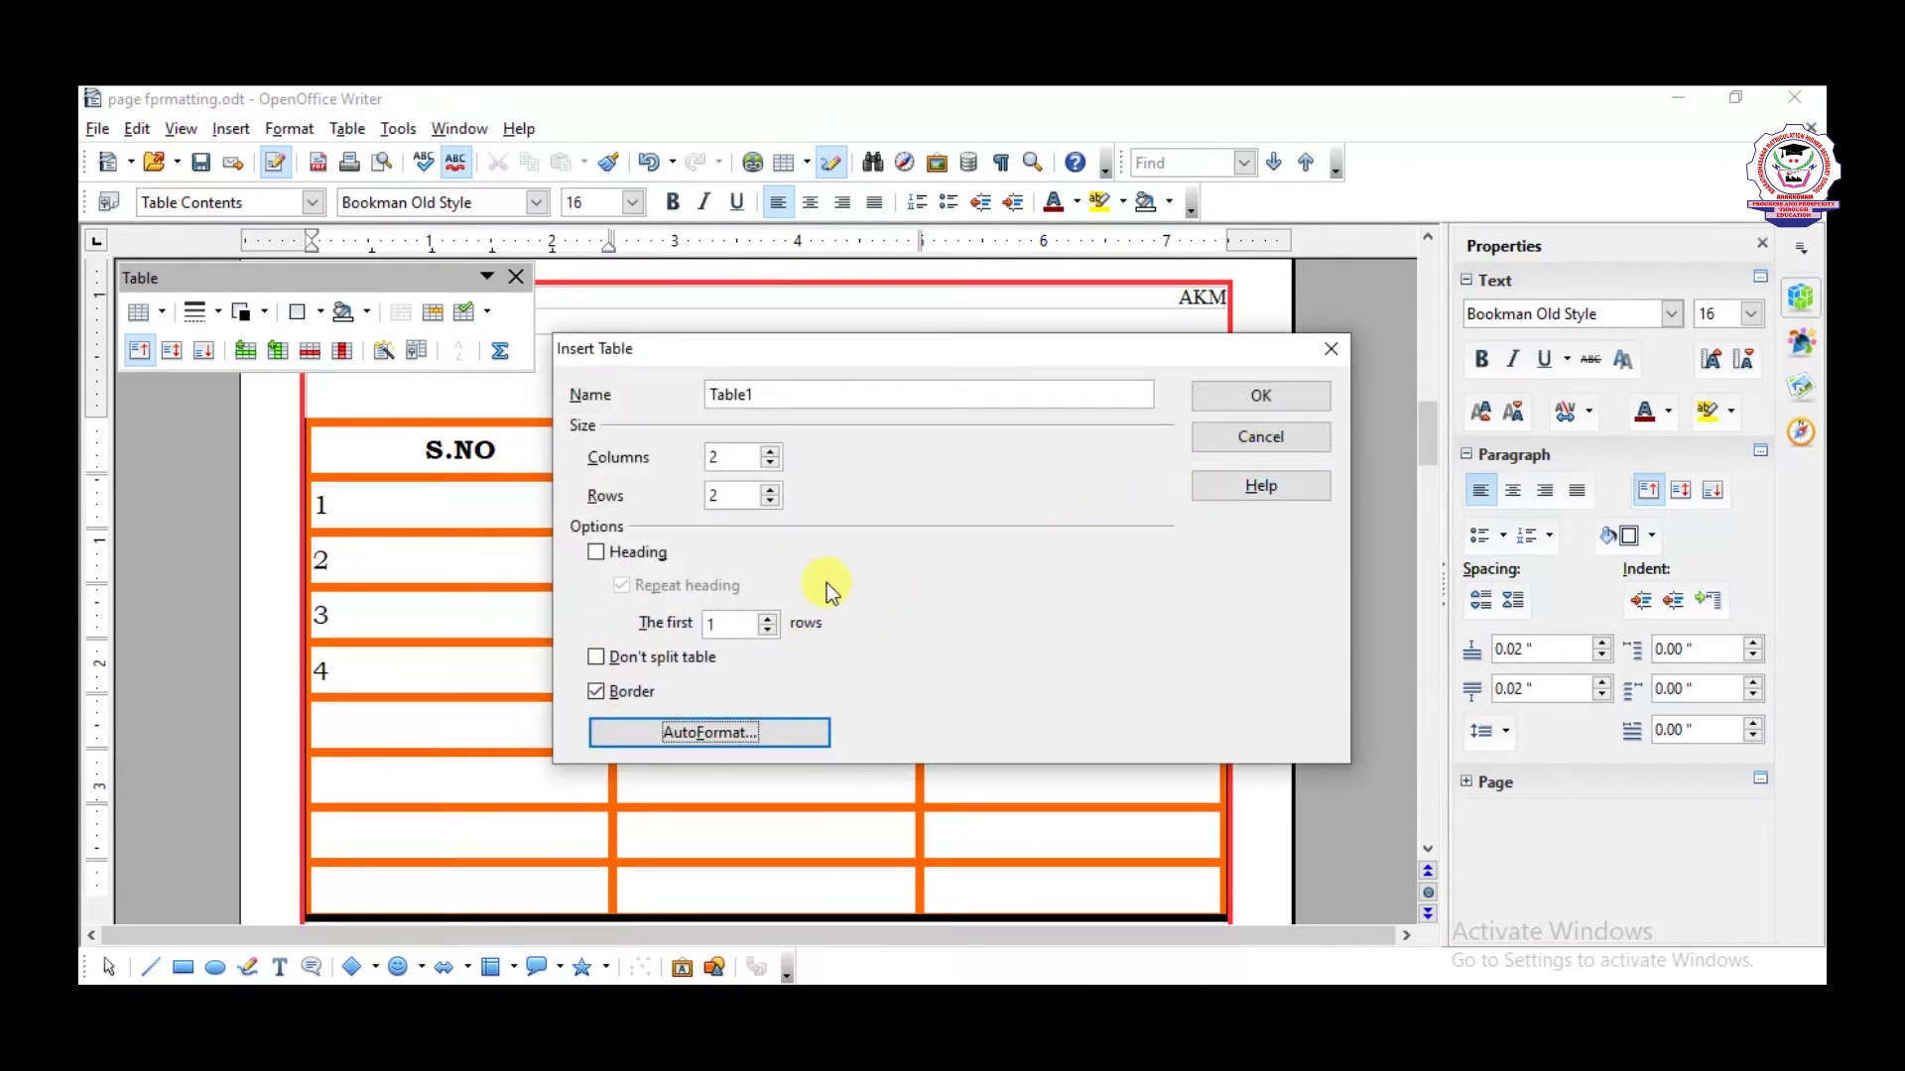
pyautogui.click(1252, 389)
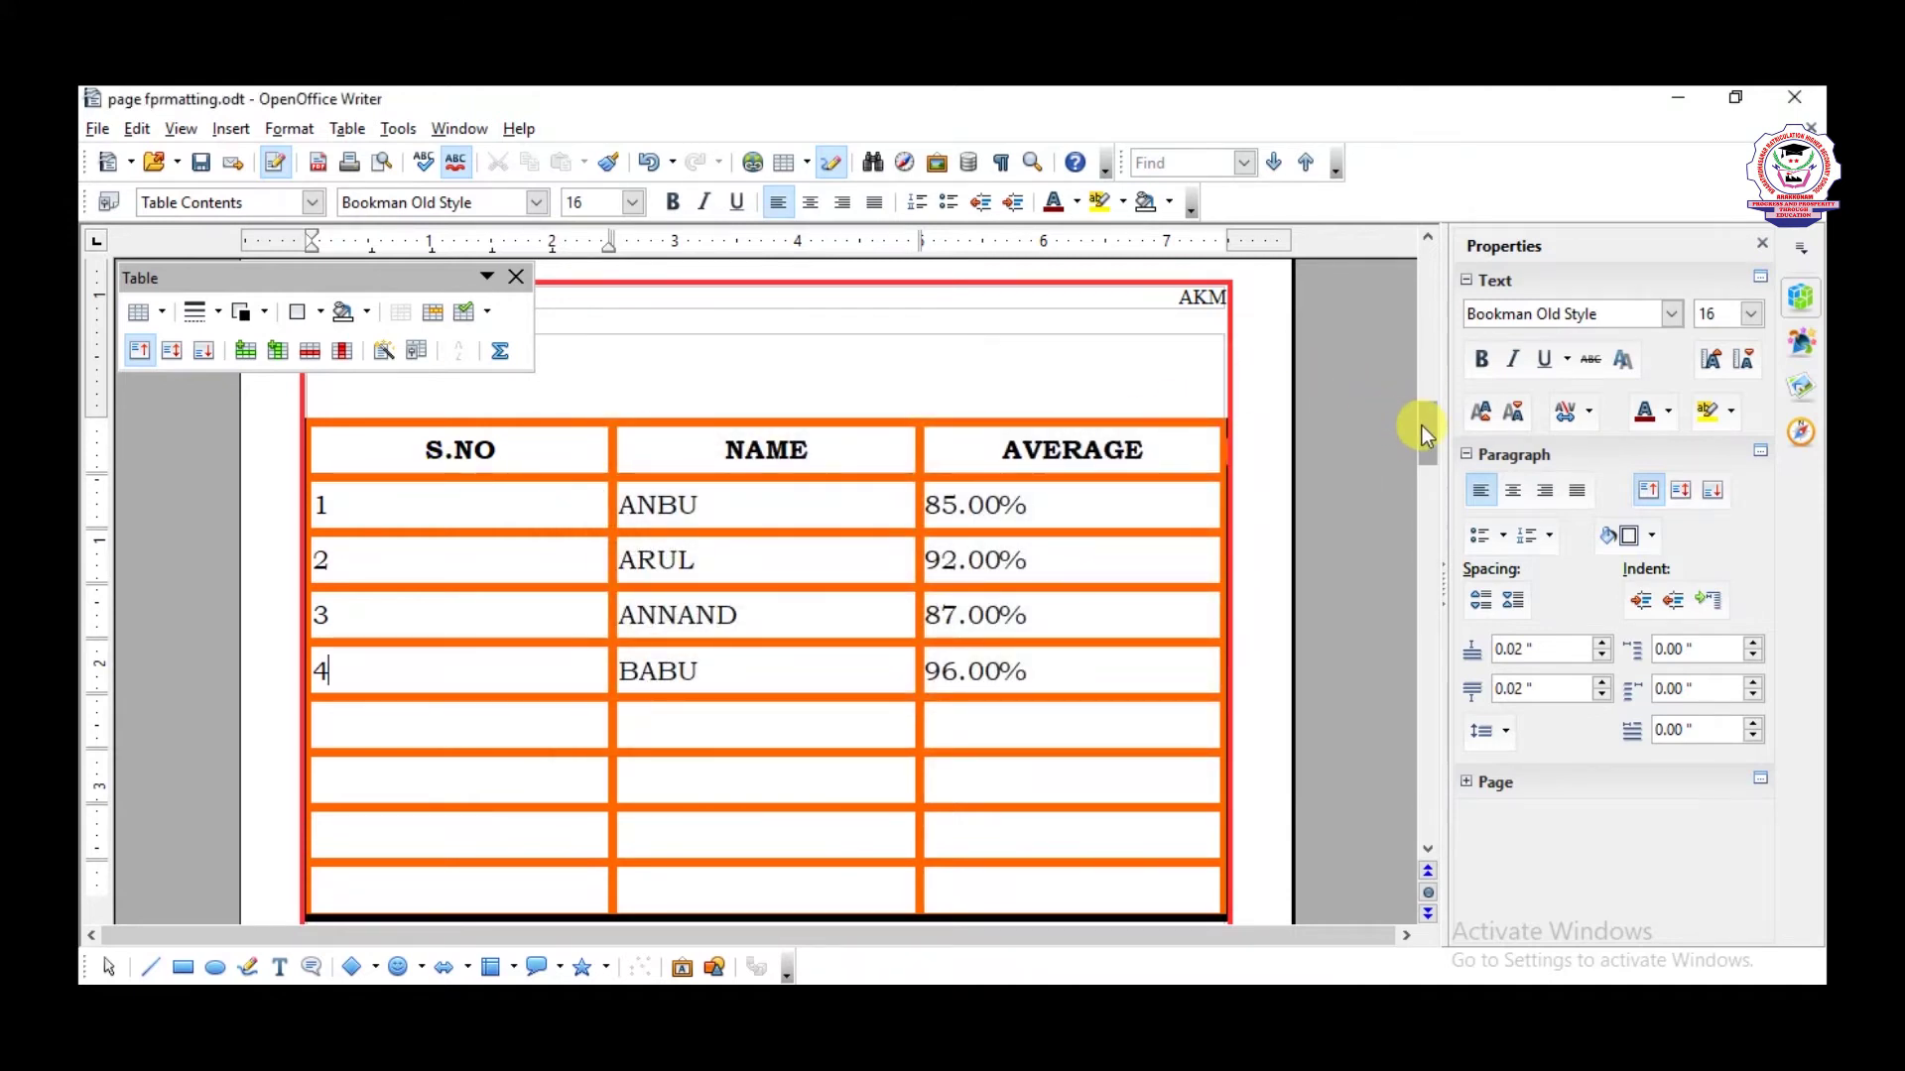
# - Insert a table with 3 columns, 6 rows and the Brown AutoFormat in the empty space below the orange-bordered table
pyautogui.moveTo(1420, 427); pyautogui.dragTo(1420, 489)
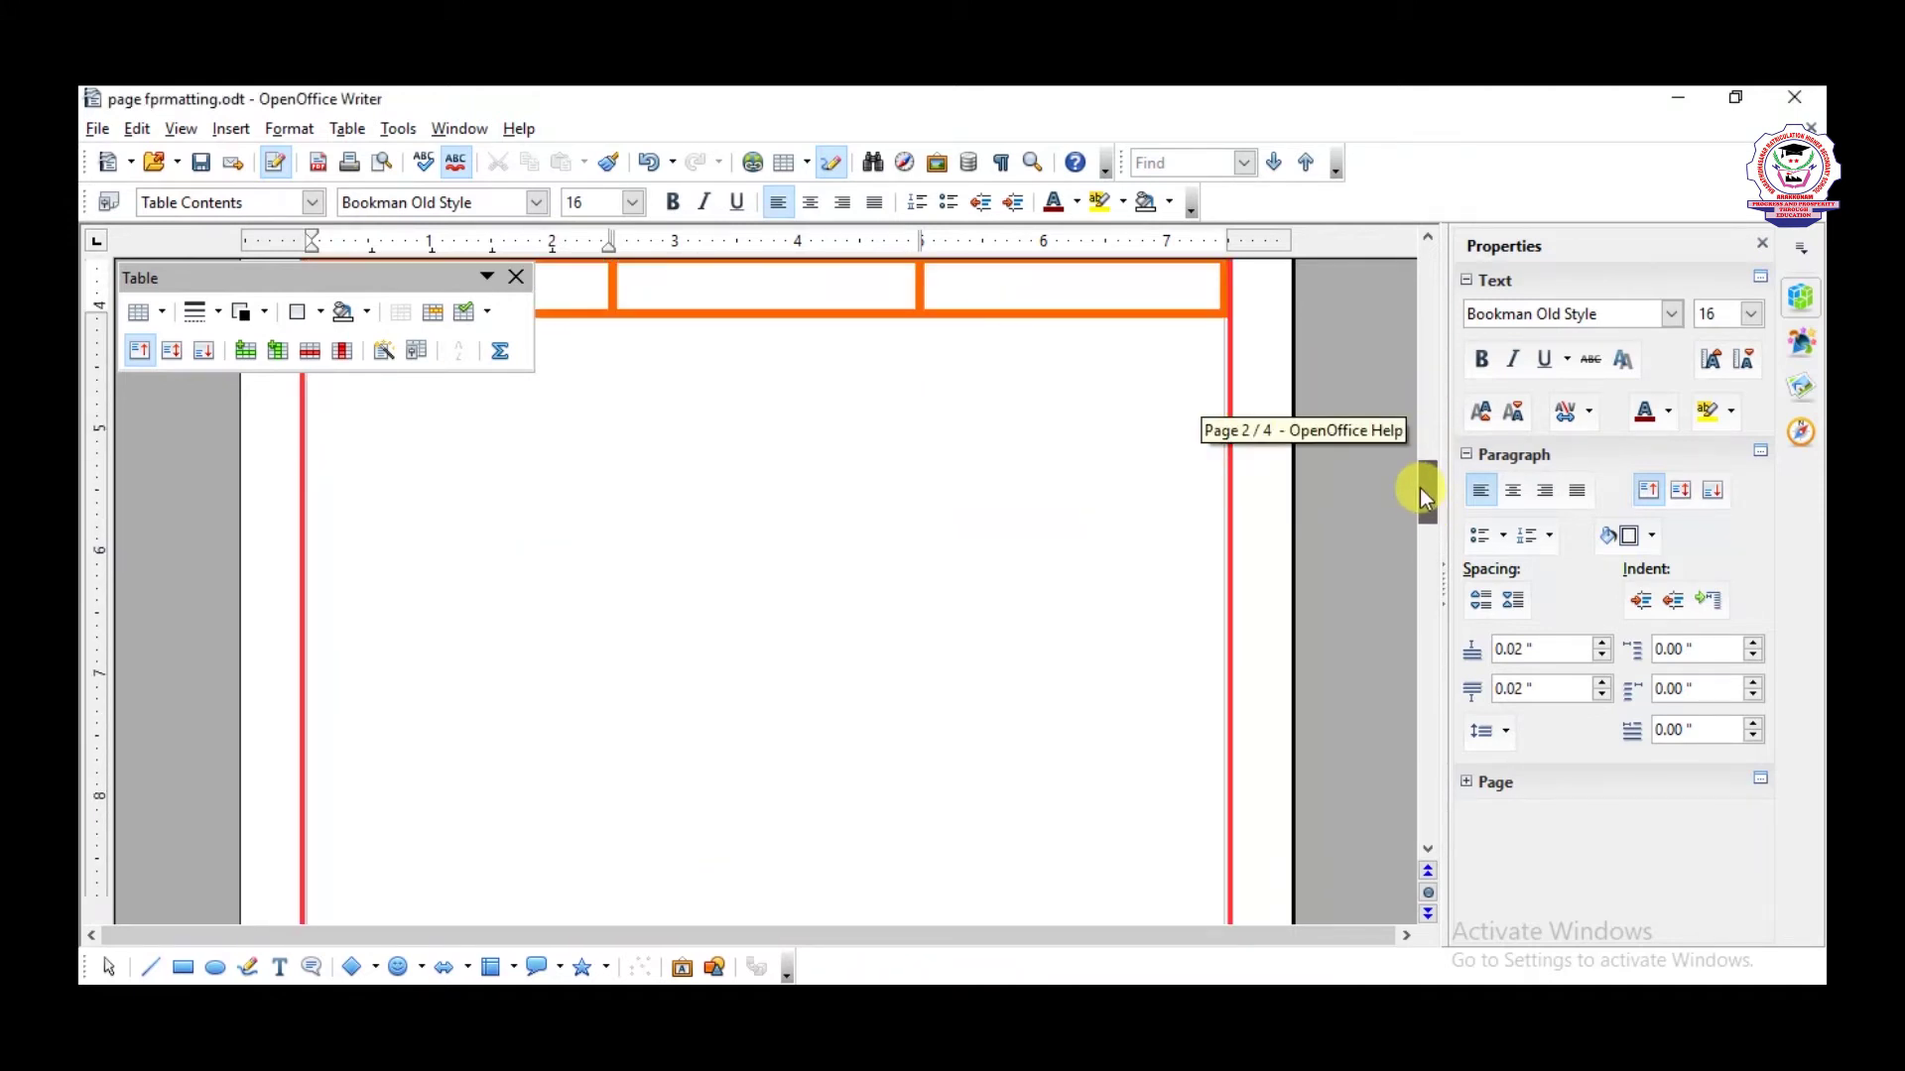
pyautogui.click(715, 412)
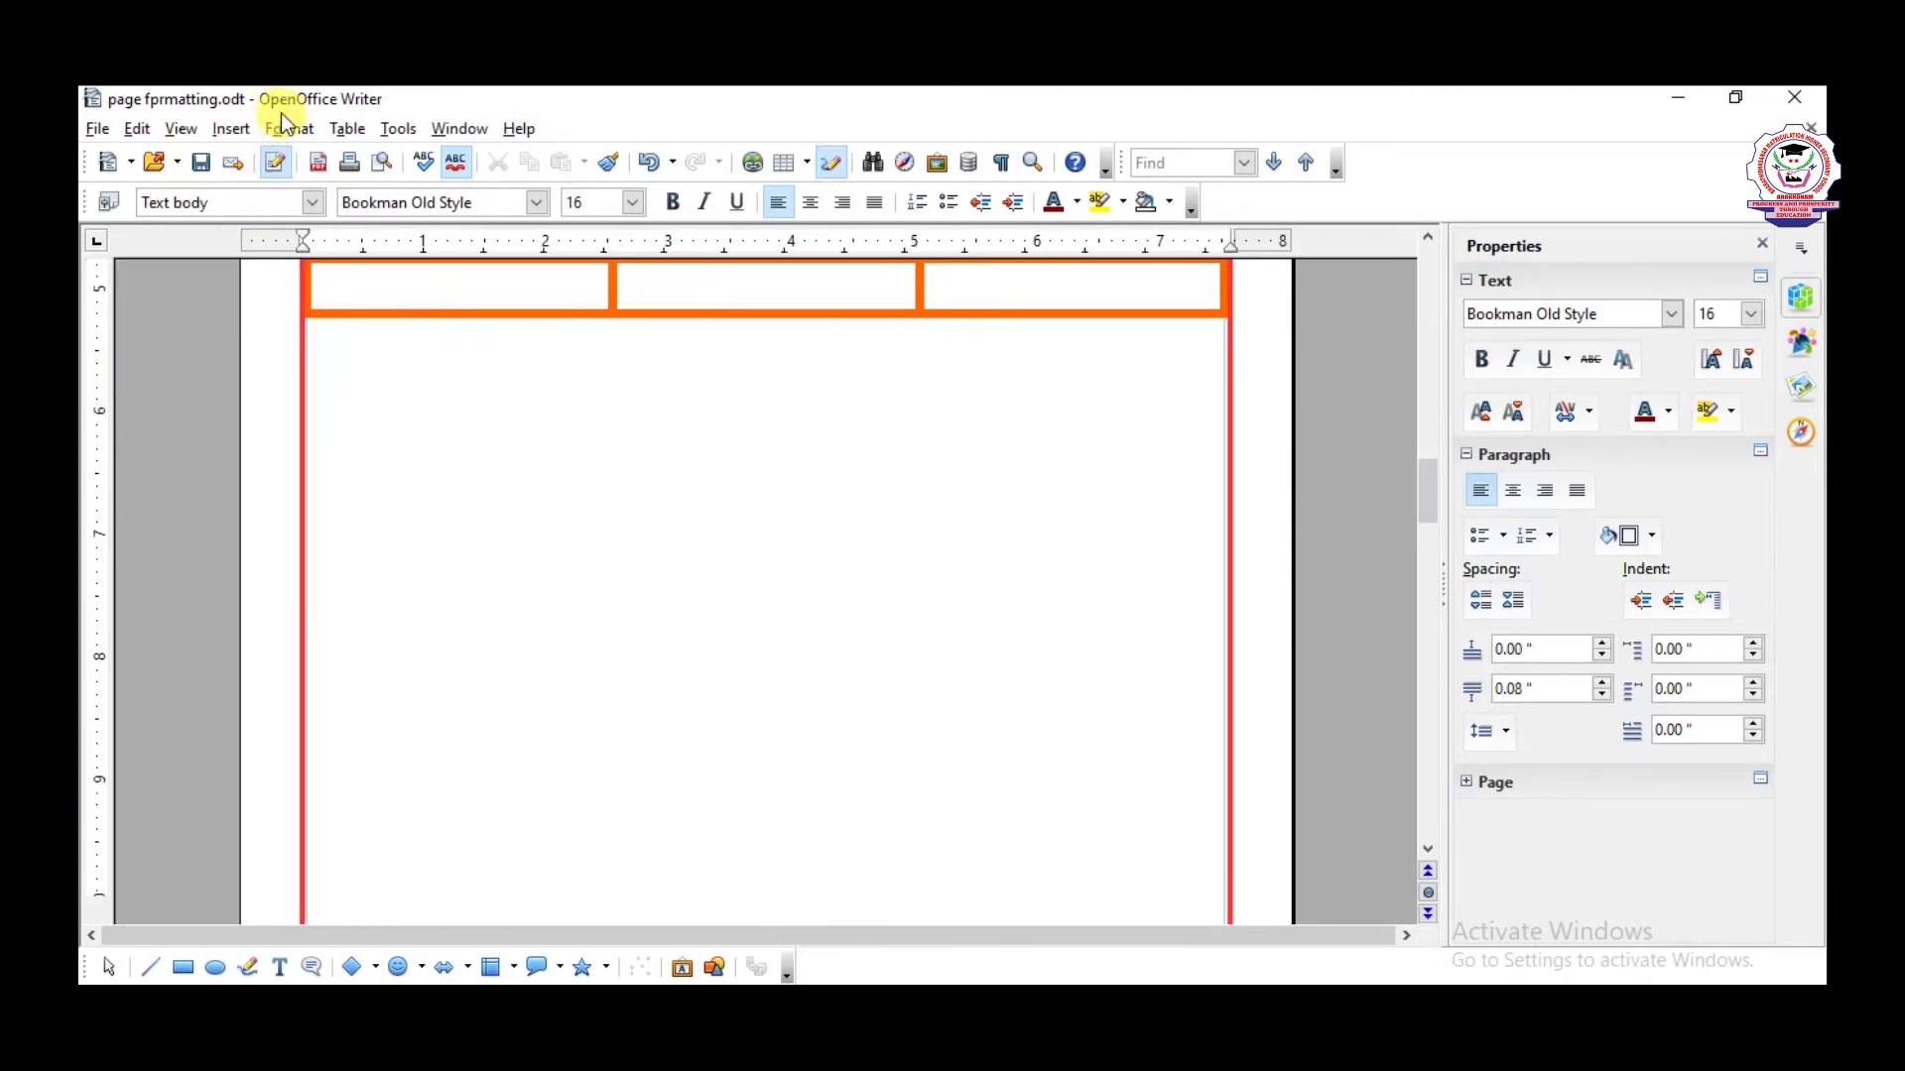
pyautogui.click(340, 127)
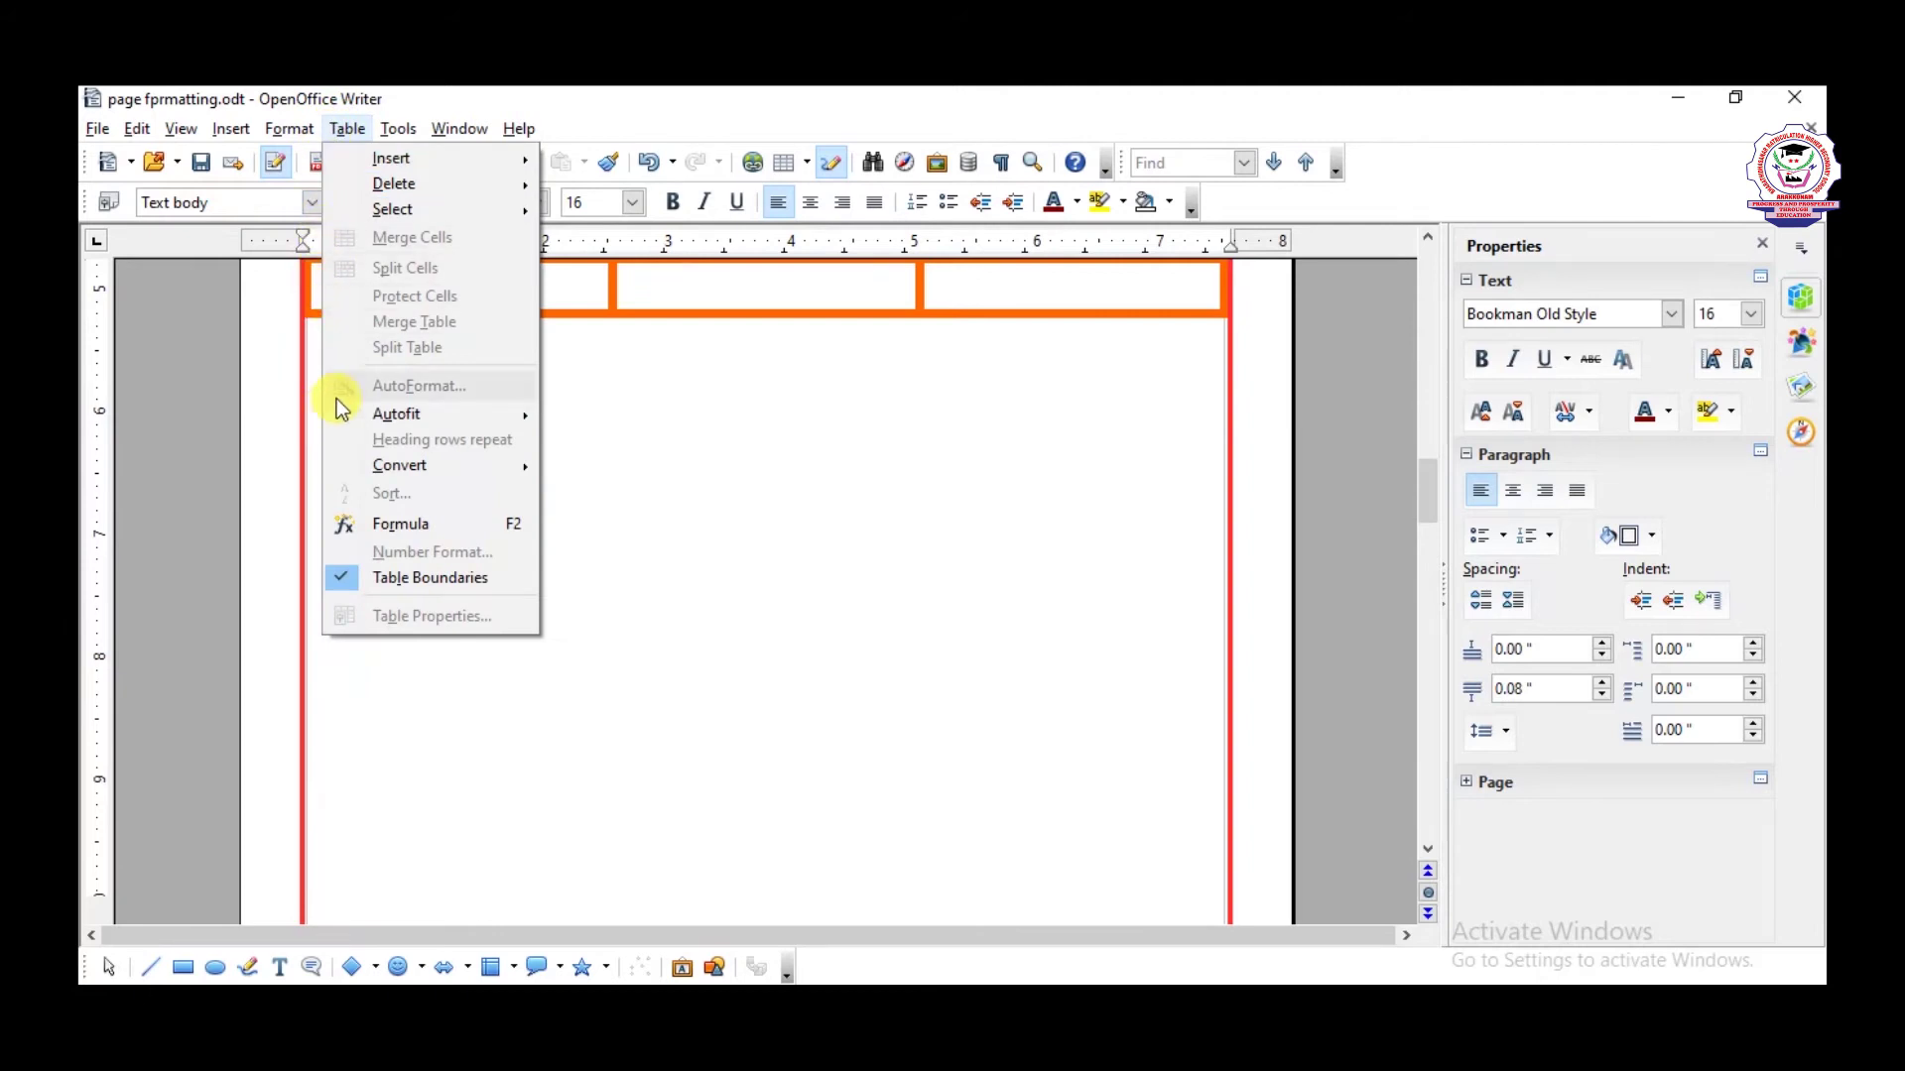
pyautogui.moveTo(378, 476)
pyautogui.moveTo(332, 161)
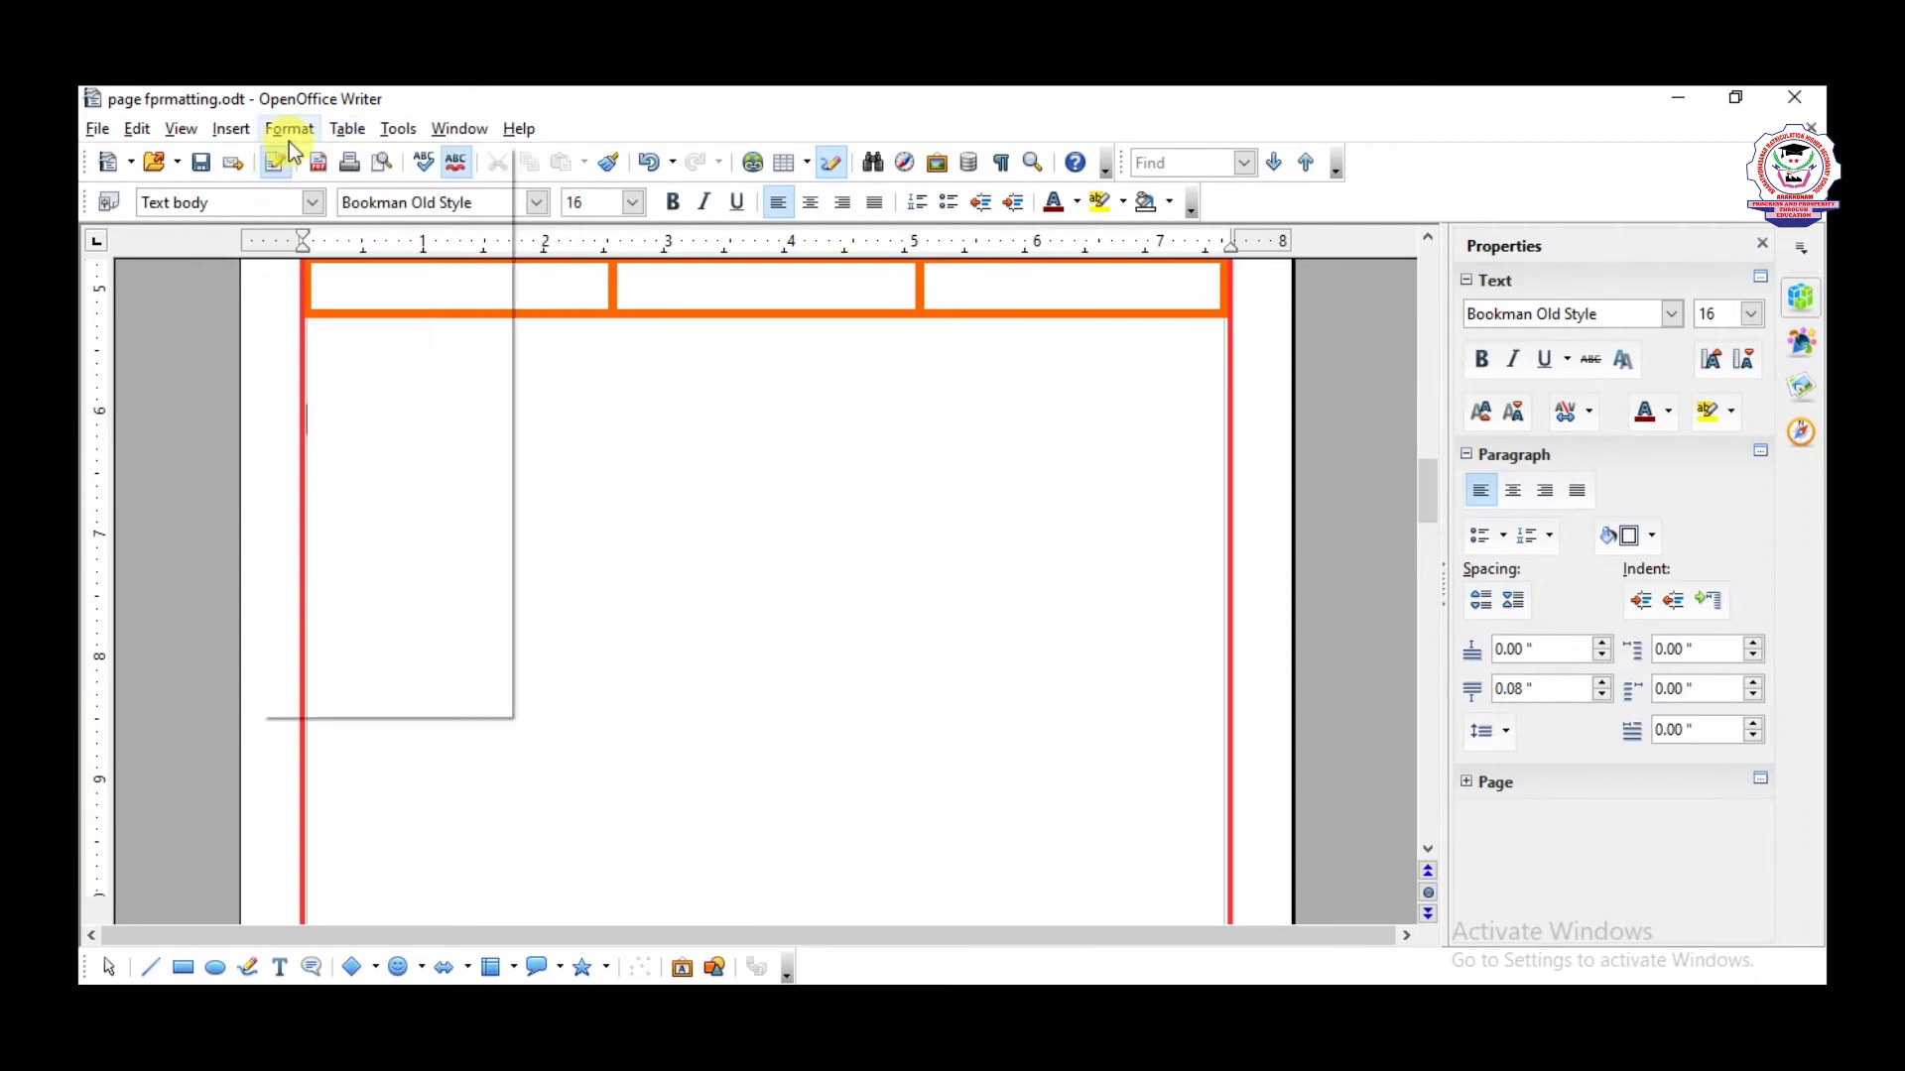
pyautogui.moveTo(228, 137)
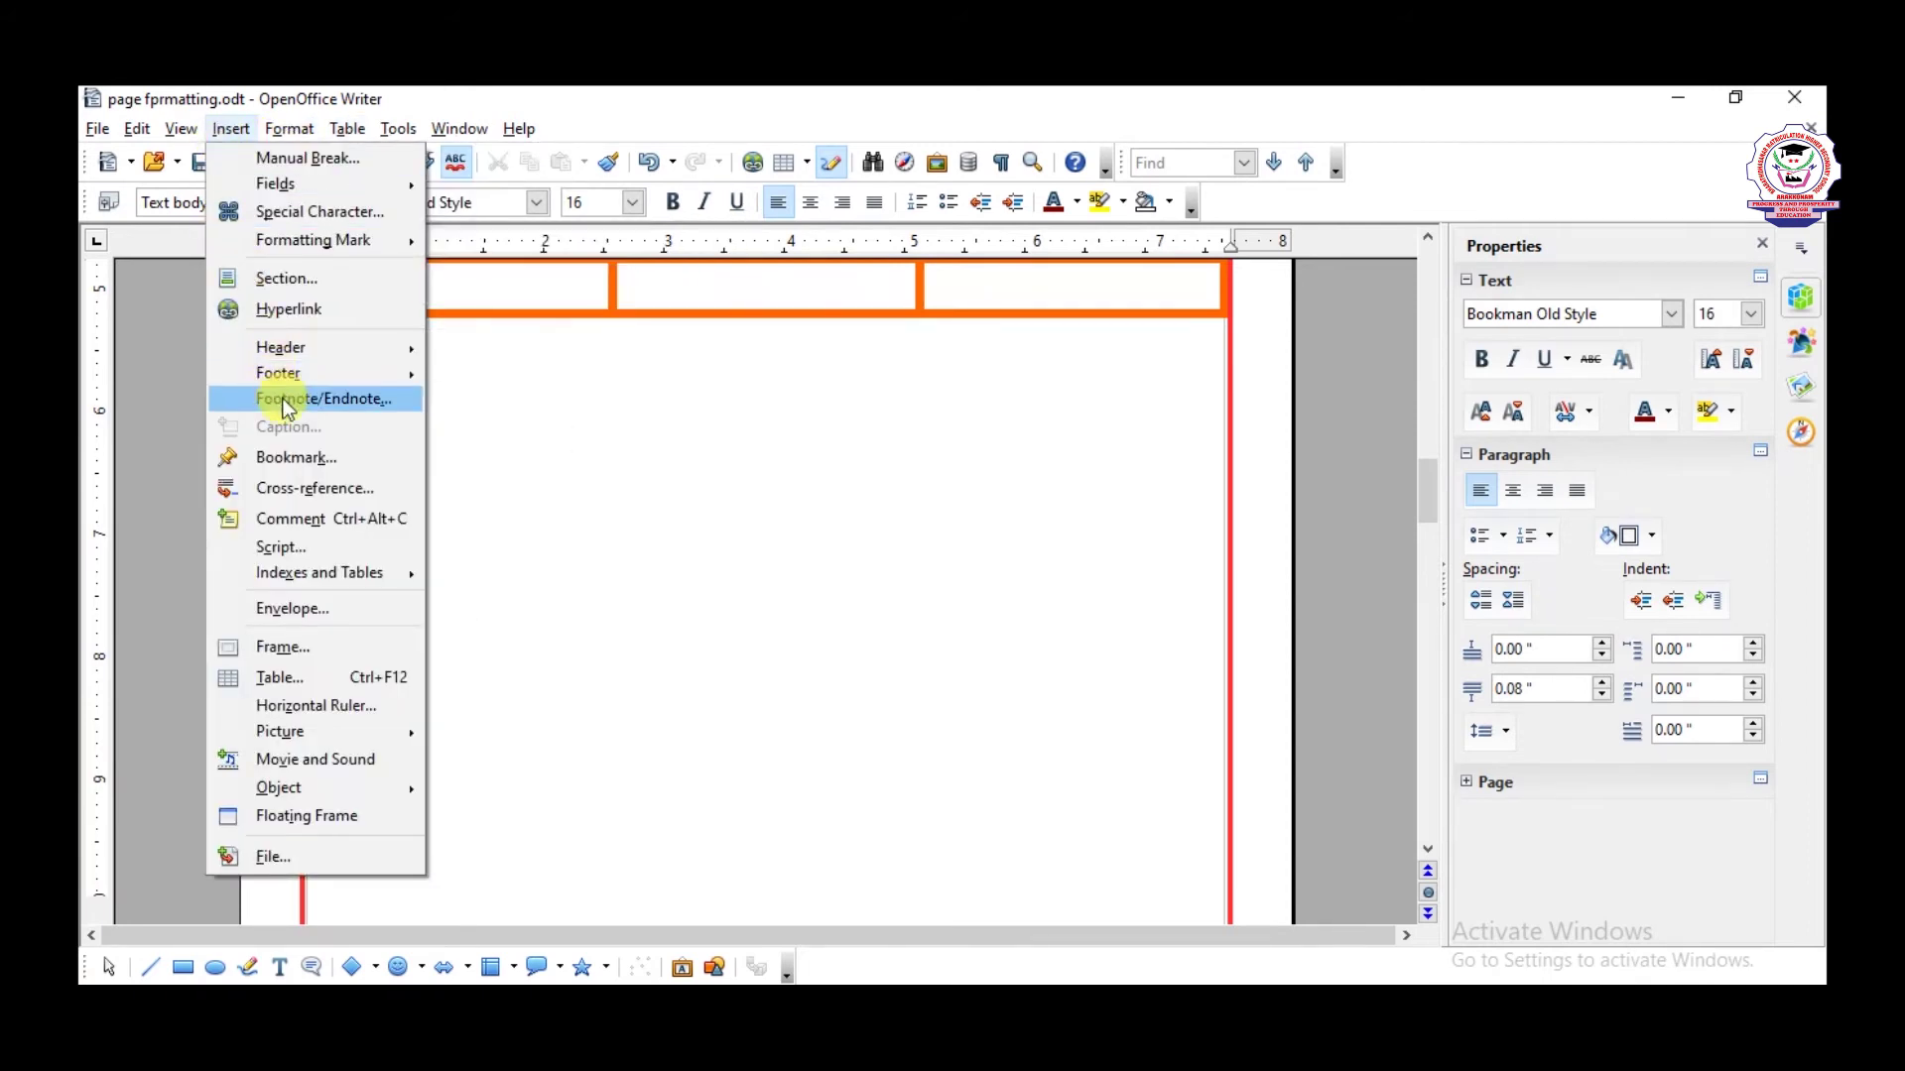
pyautogui.click(329, 670)
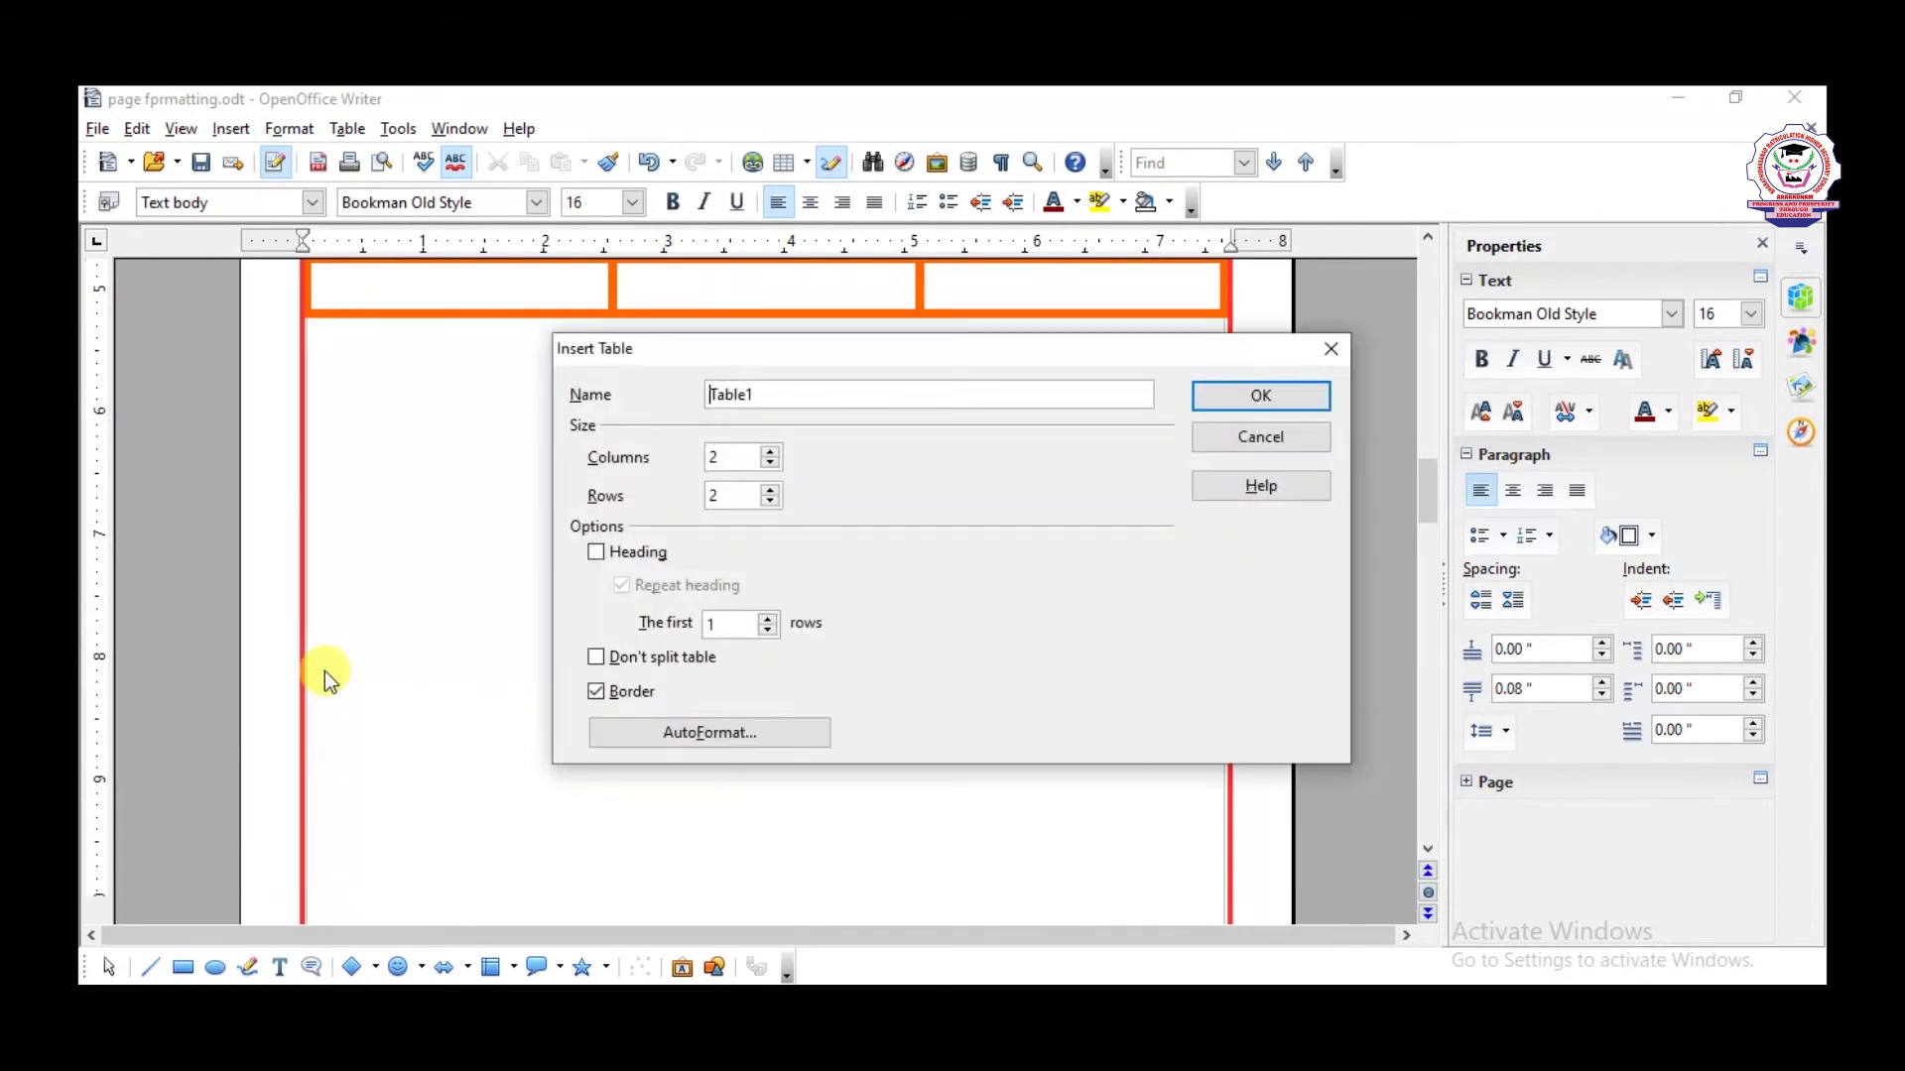
pyautogui.click(669, 736)
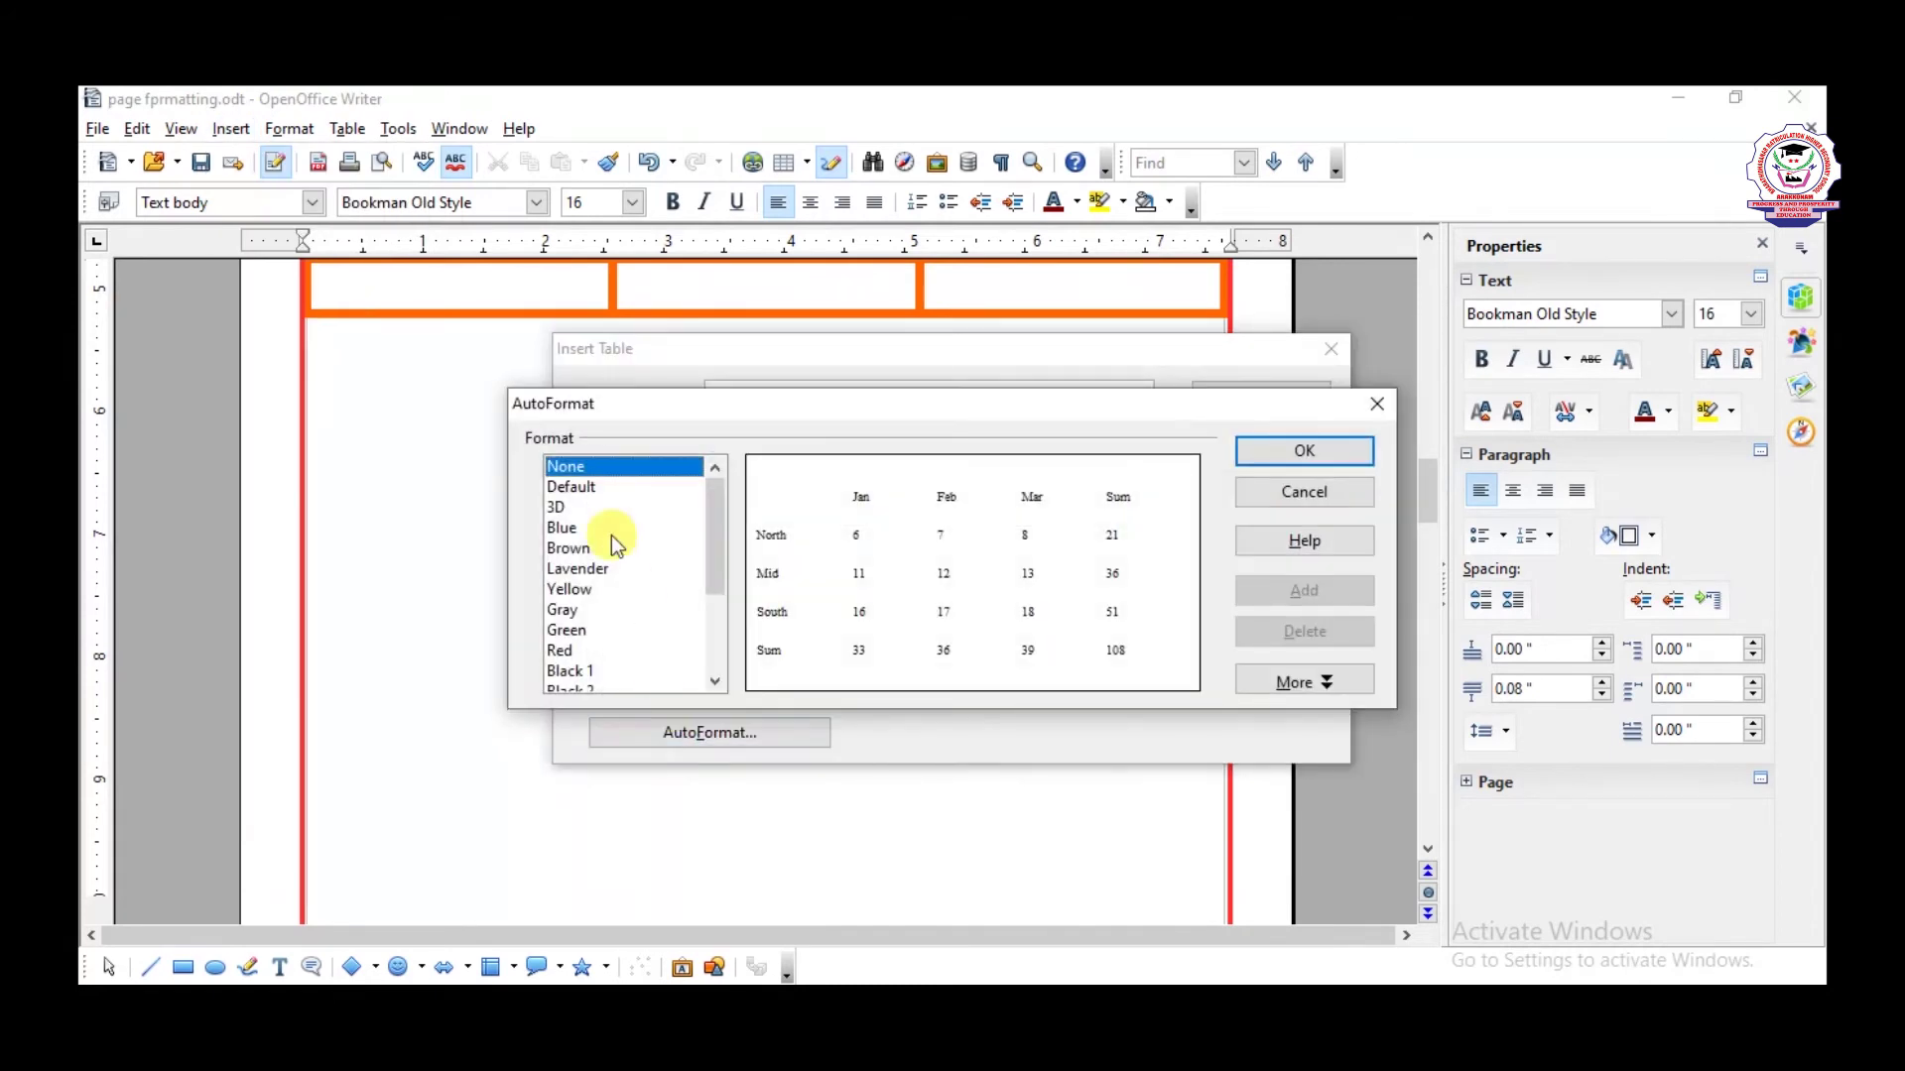
pyautogui.click(645, 508)
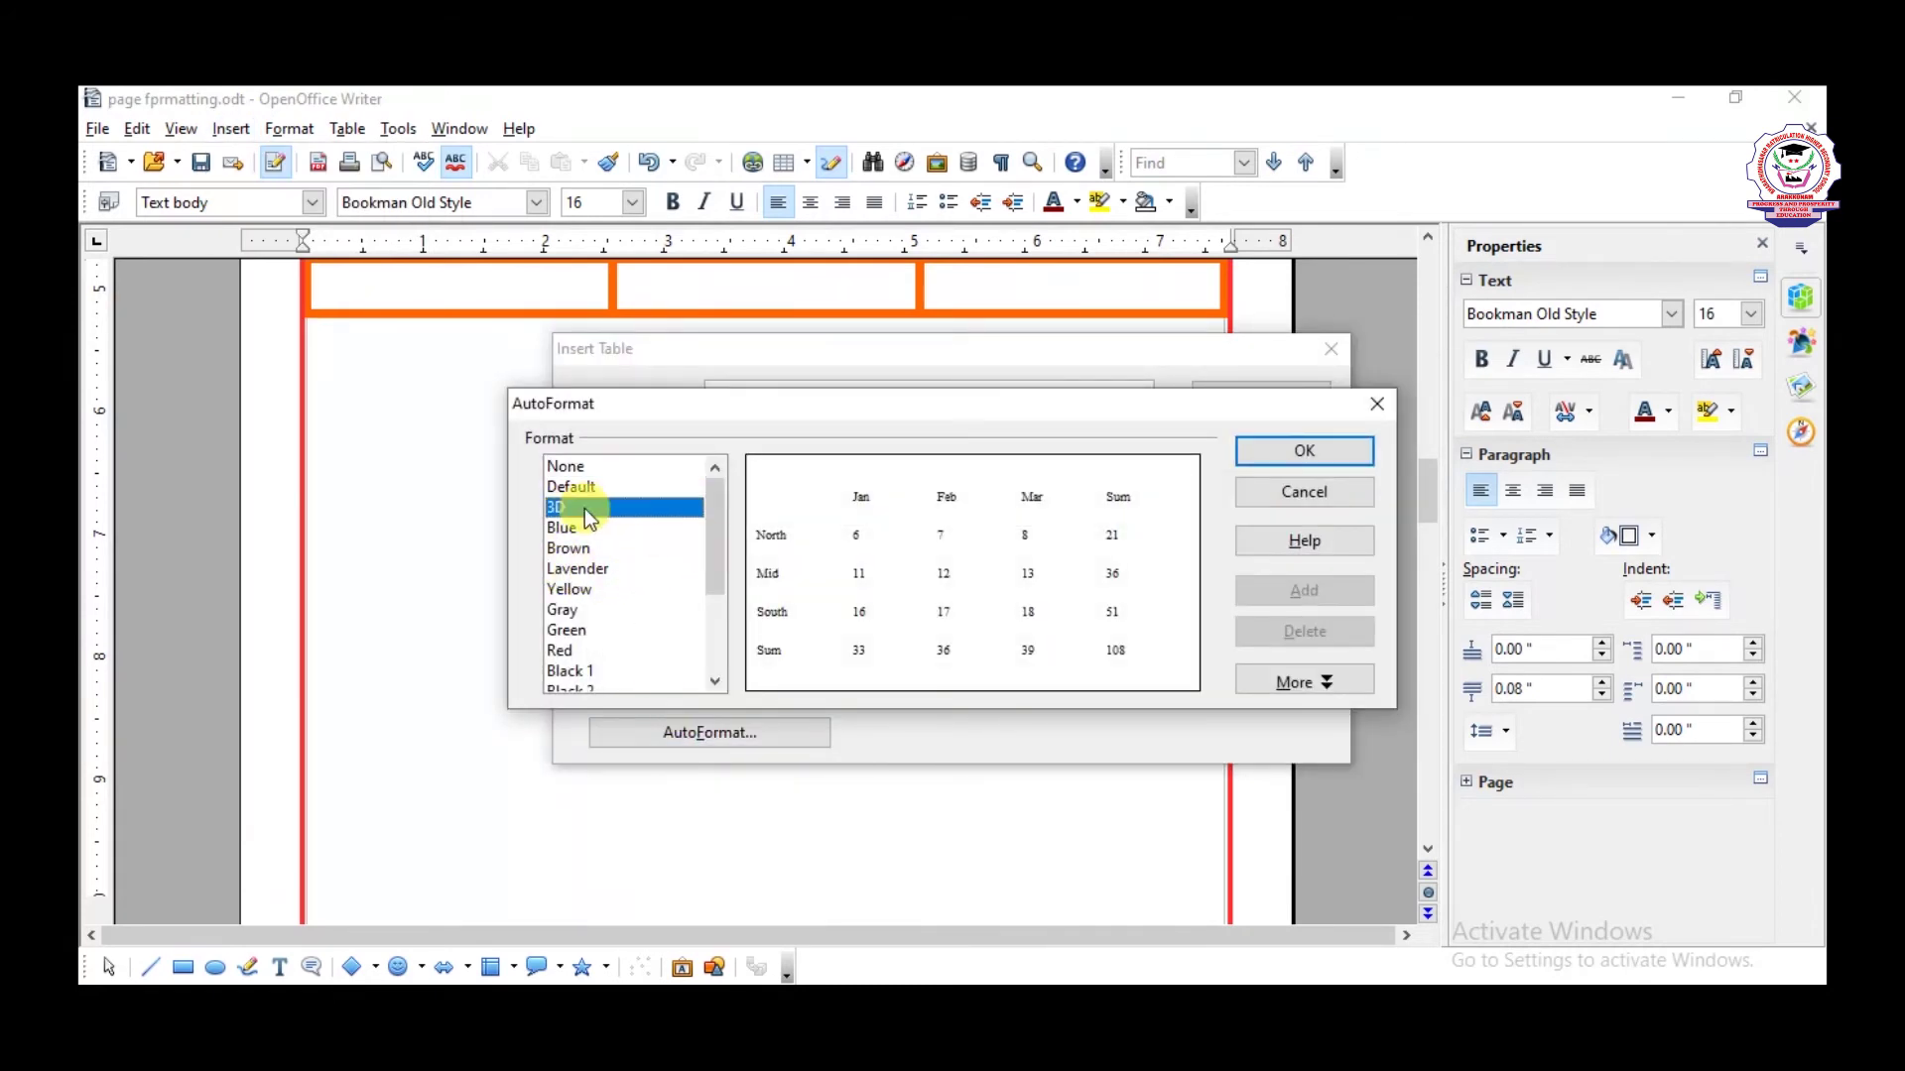
pyautogui.click(593, 530)
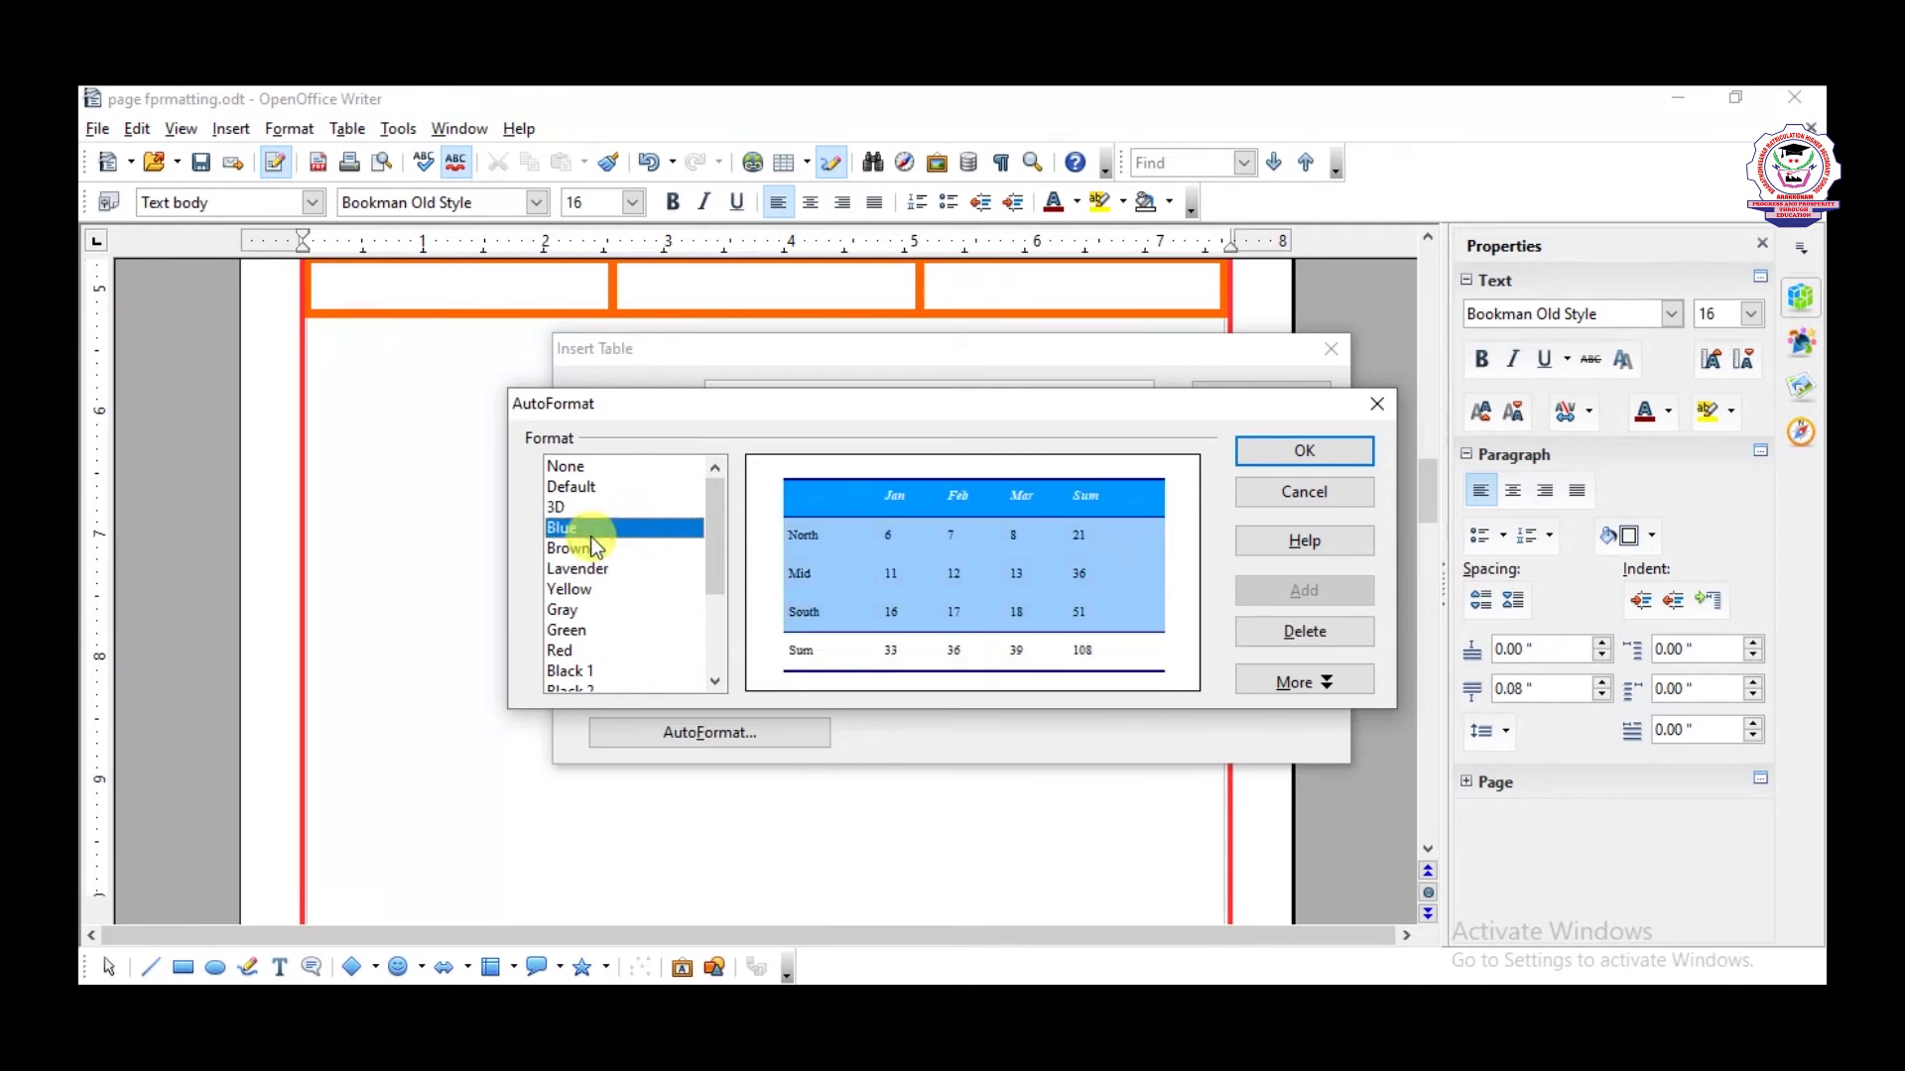
pyautogui.click(583, 552)
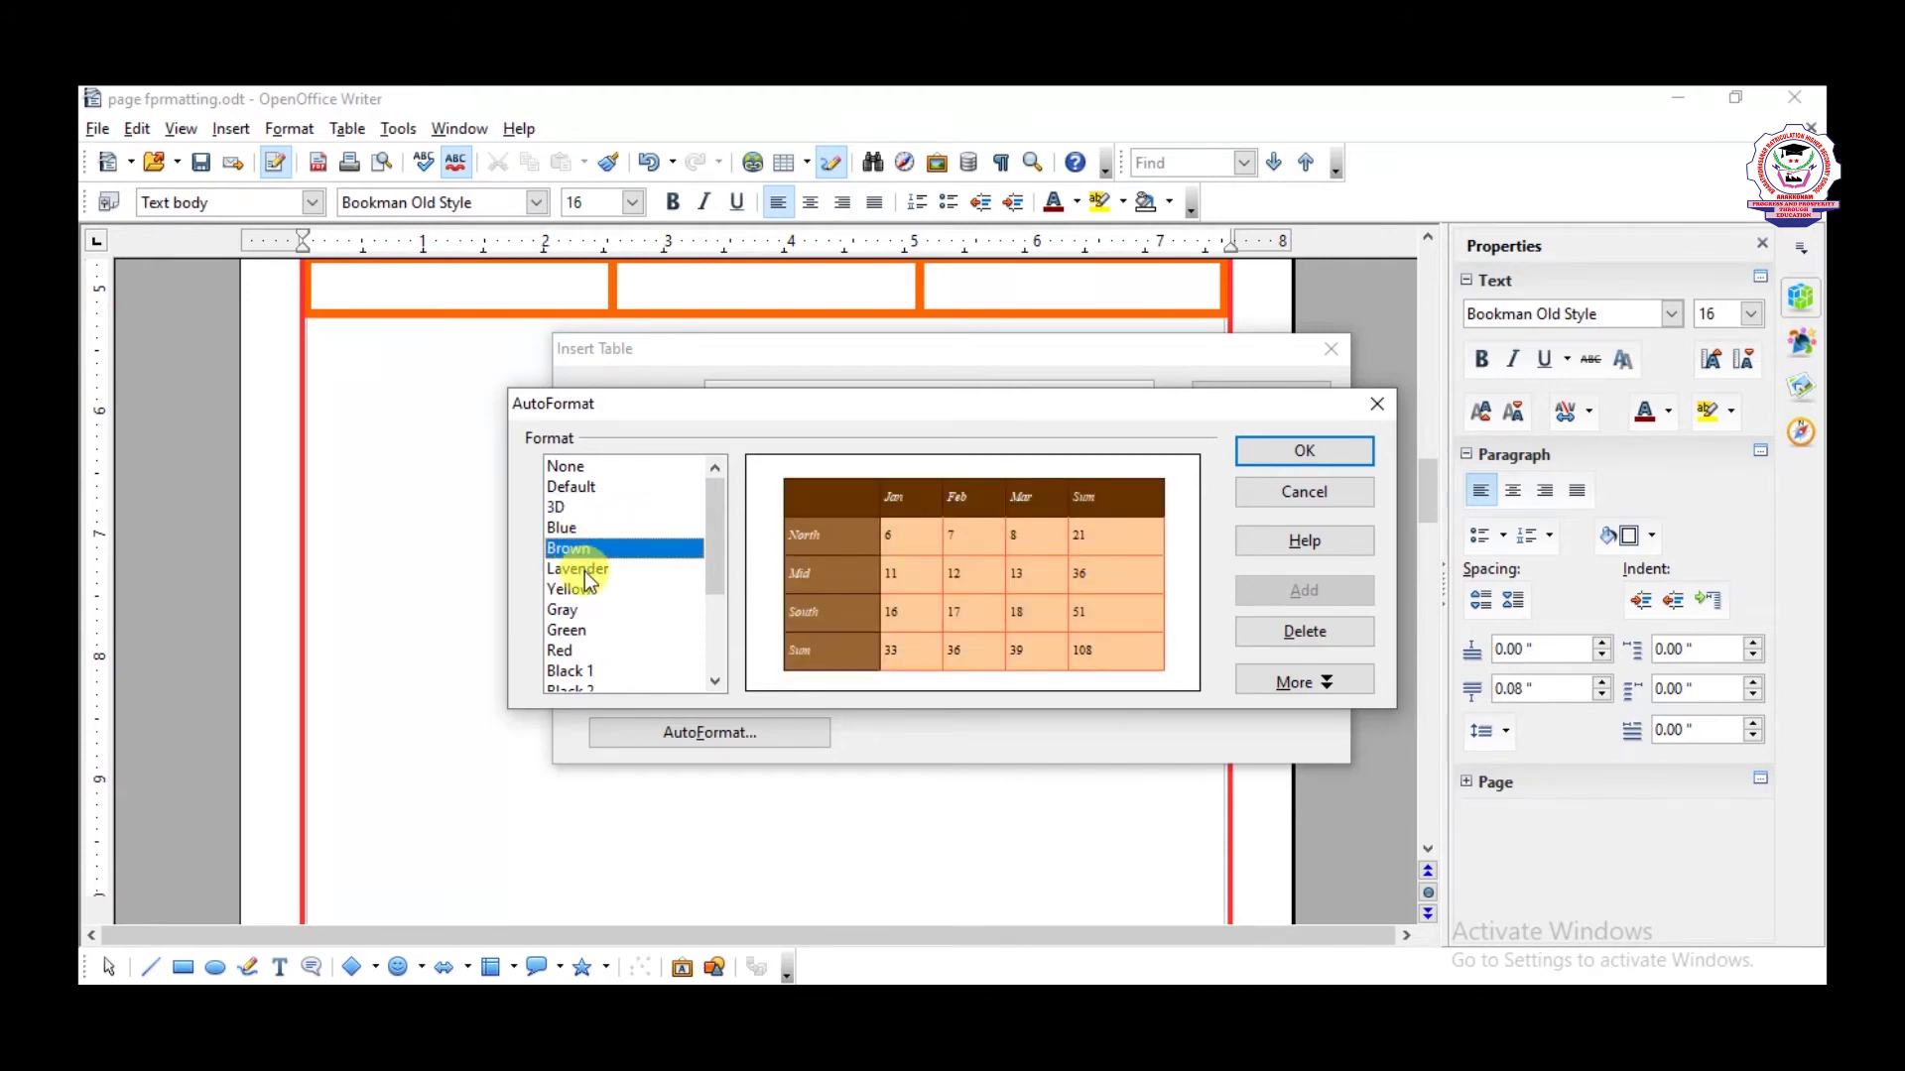
pyautogui.click(585, 572)
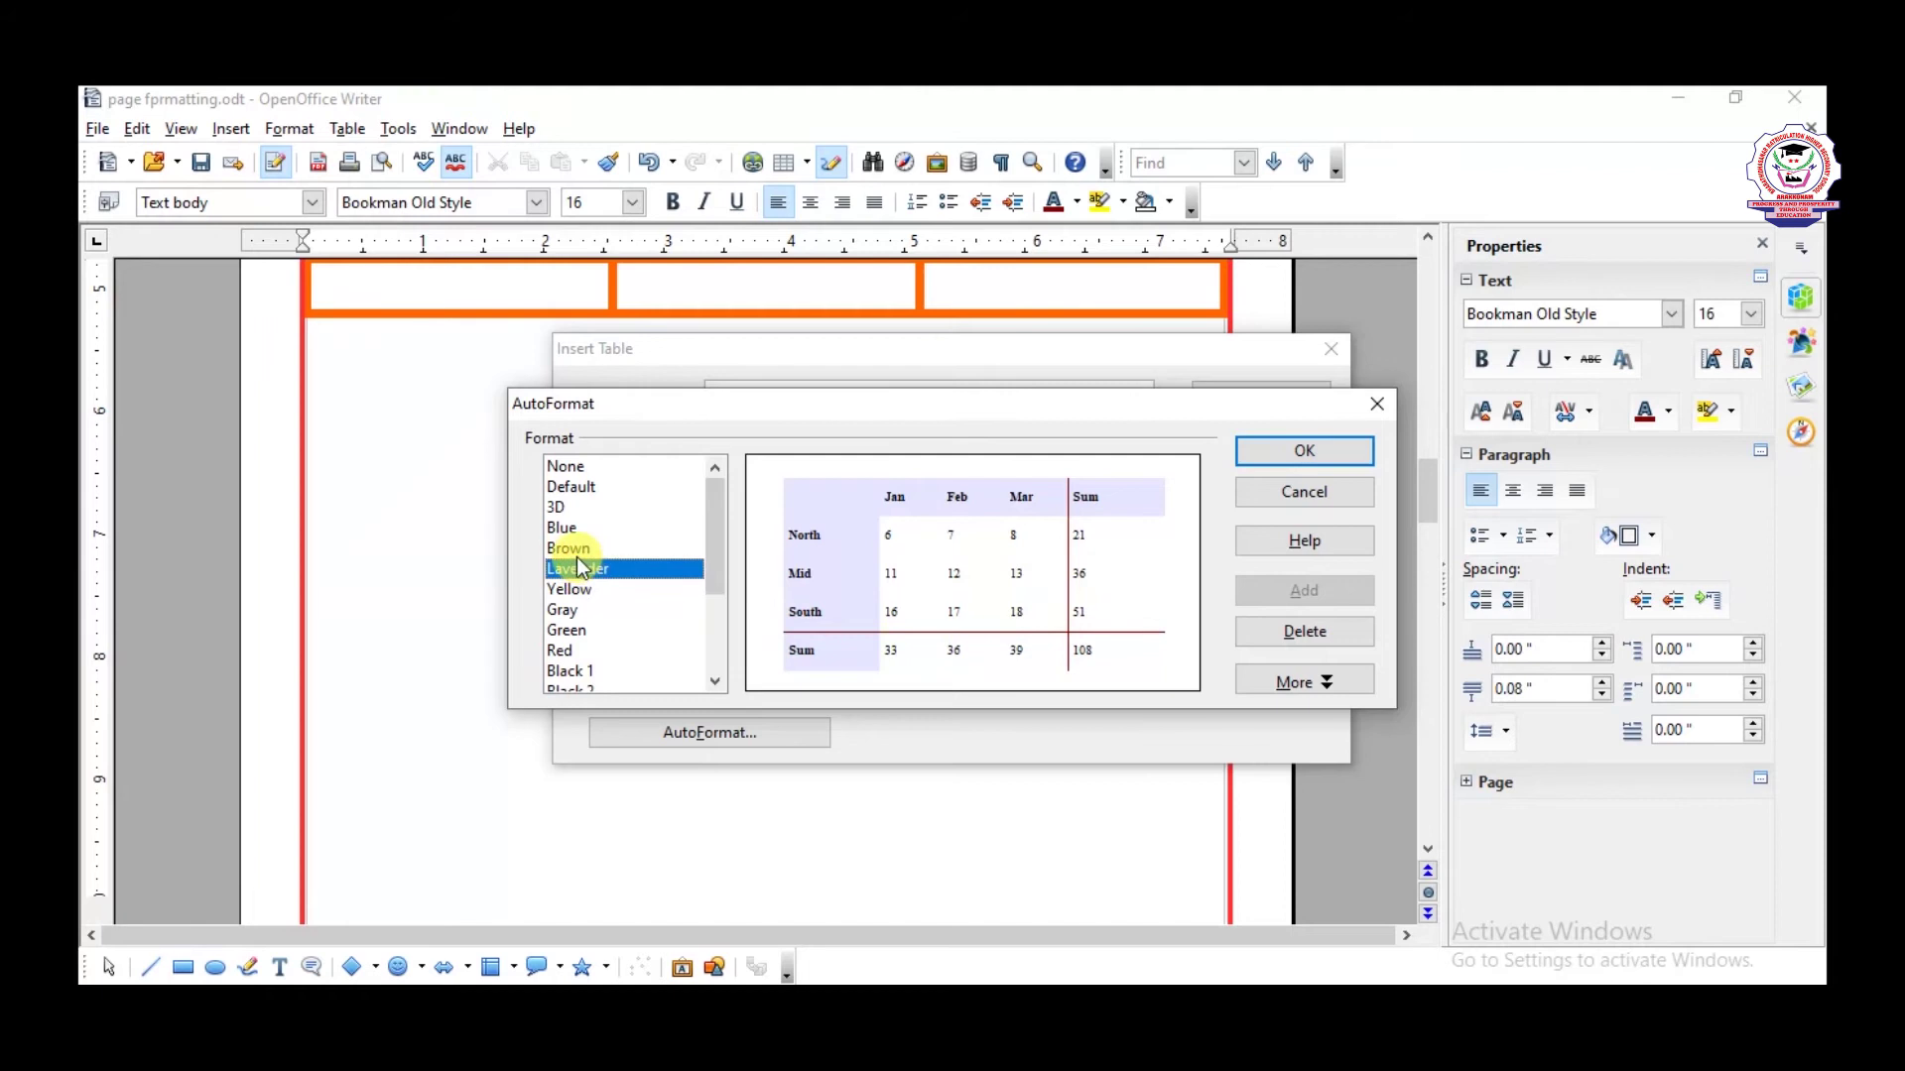
pyautogui.click(577, 552)
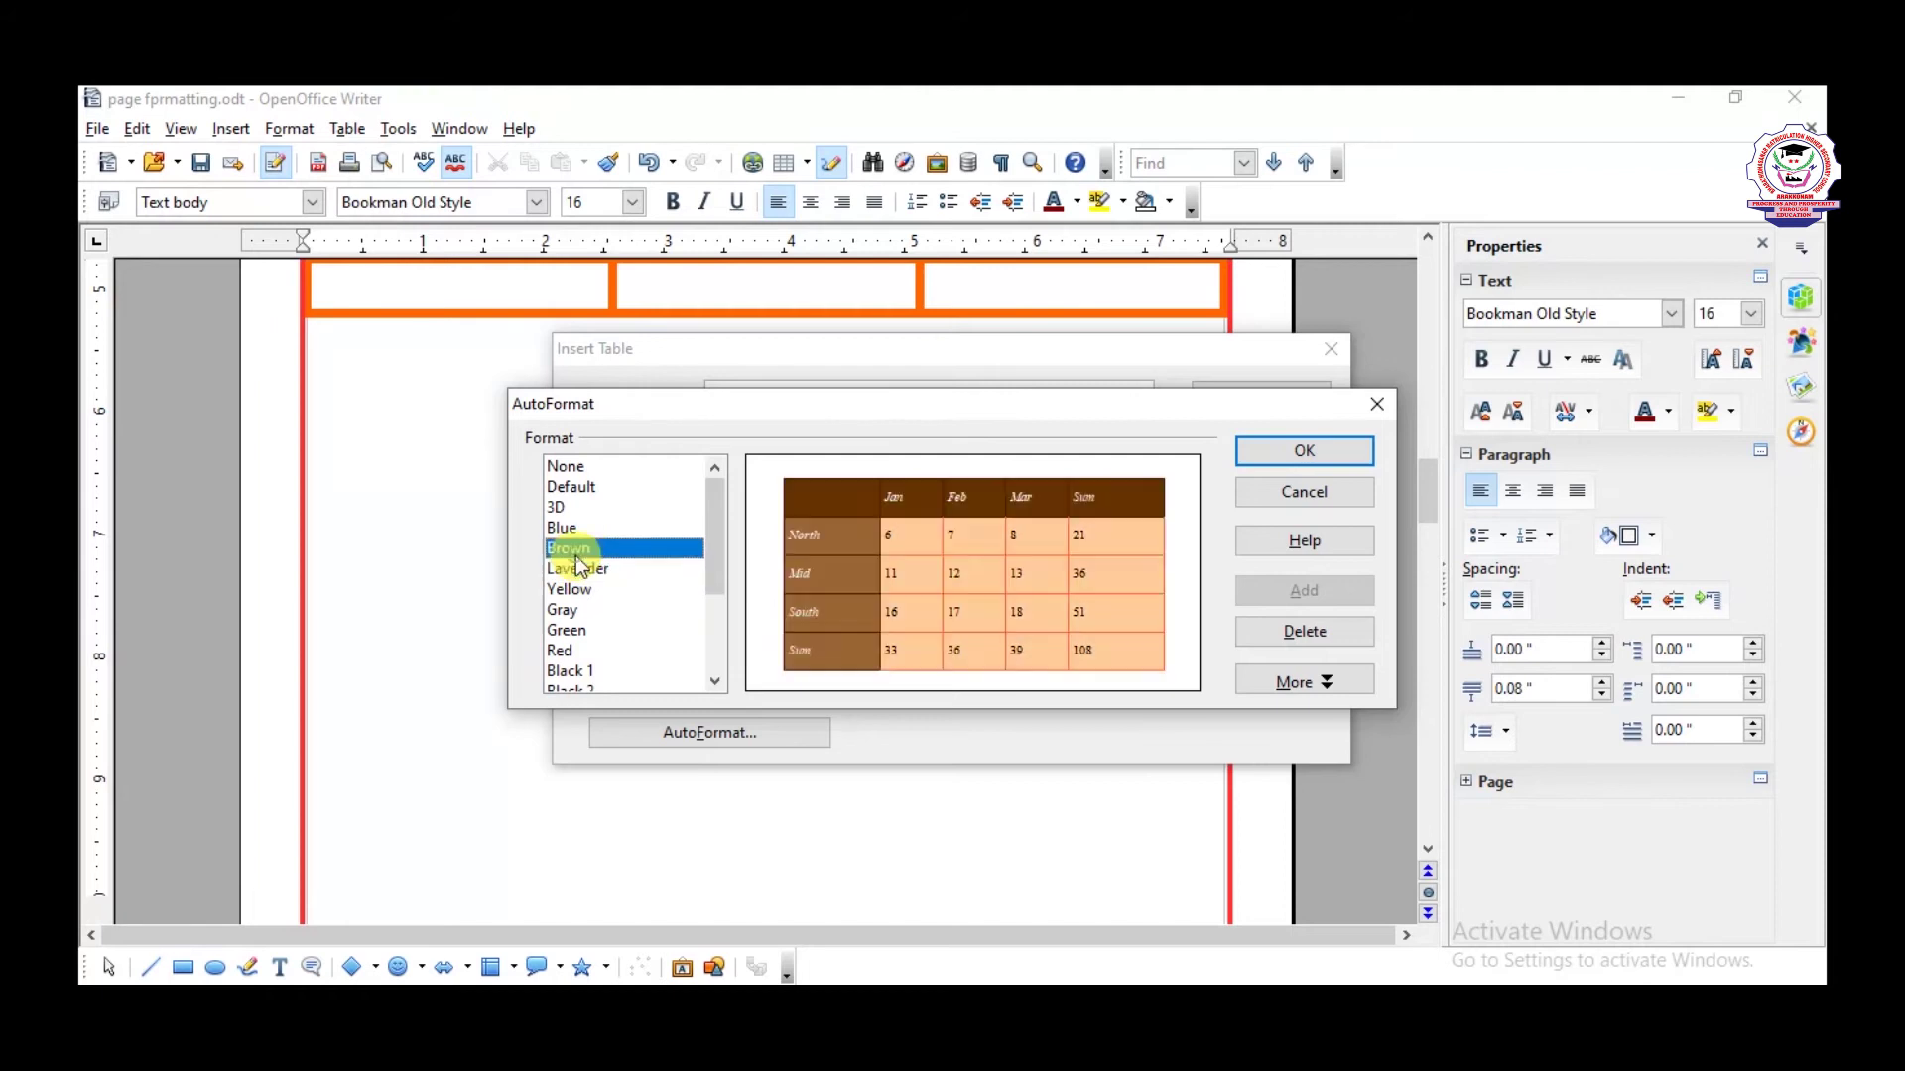
pyautogui.click(1325, 458)
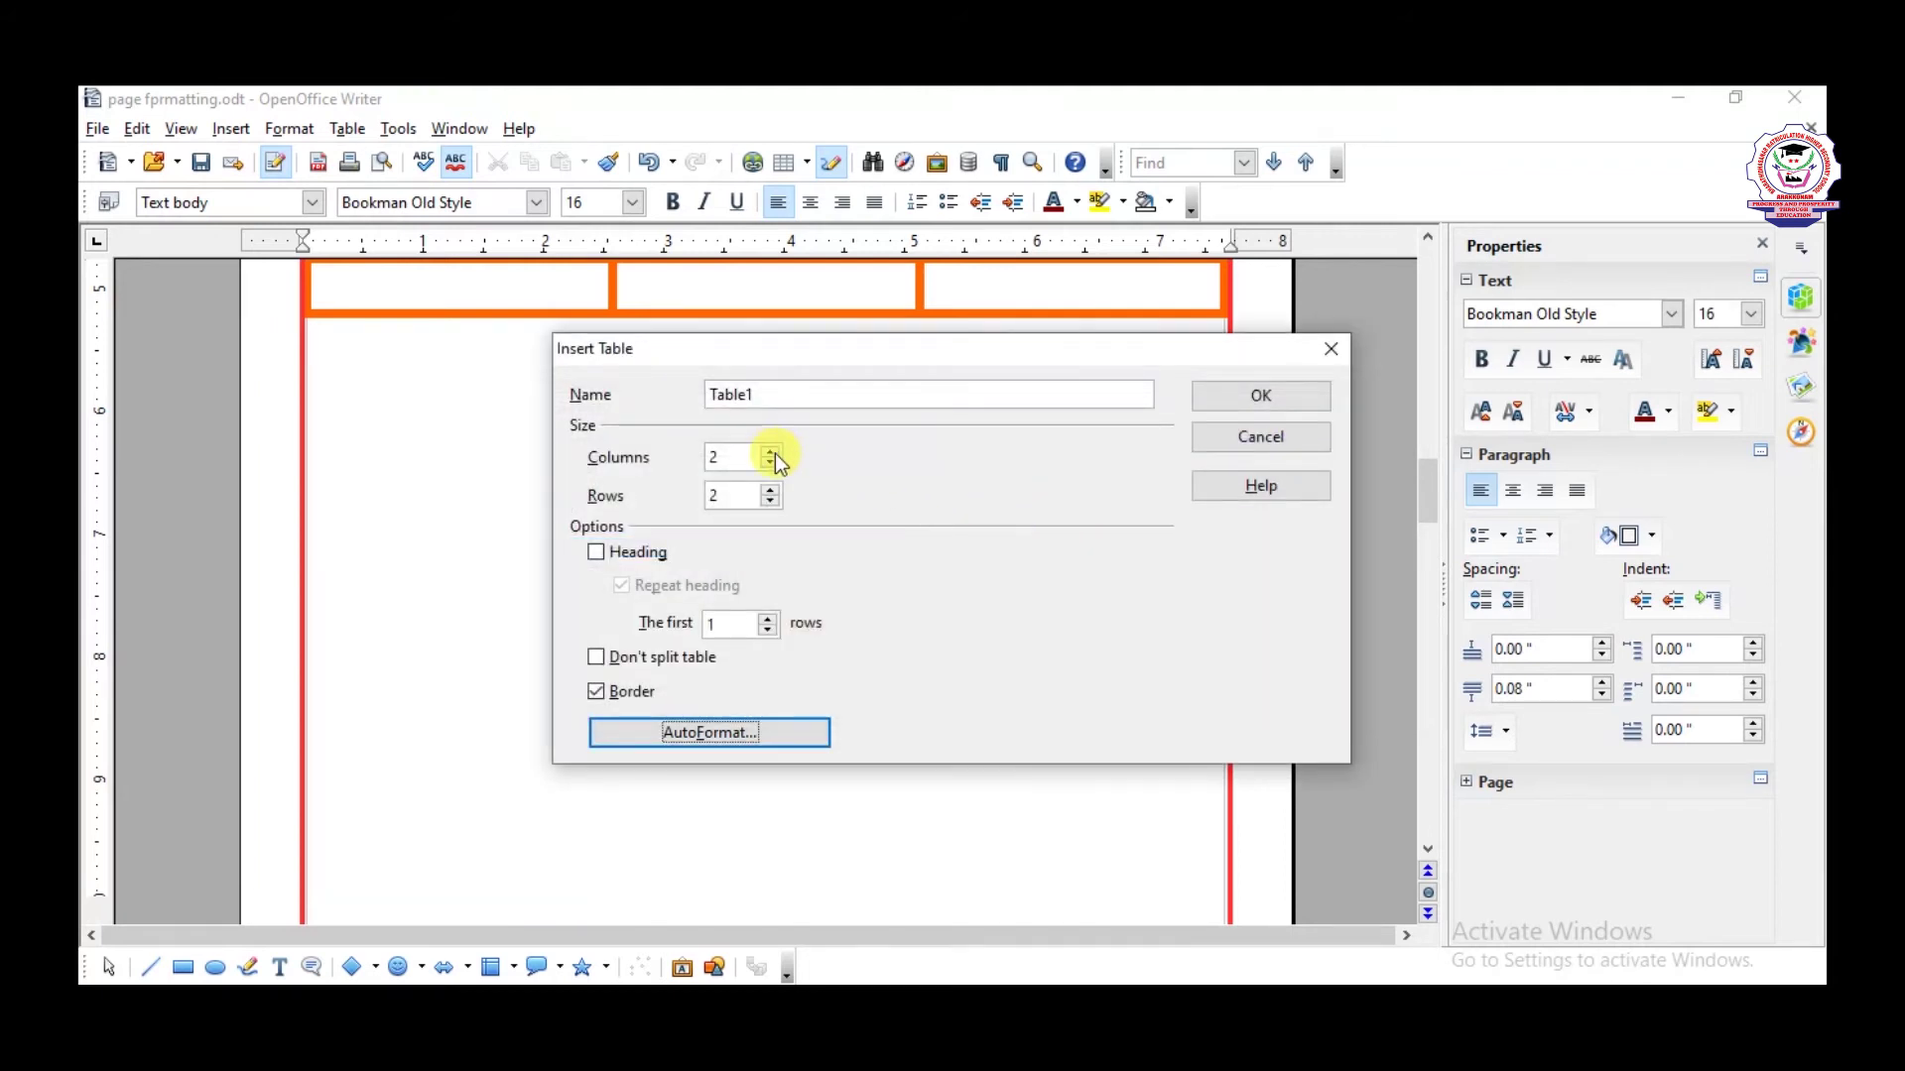
pyautogui.click(773, 452)
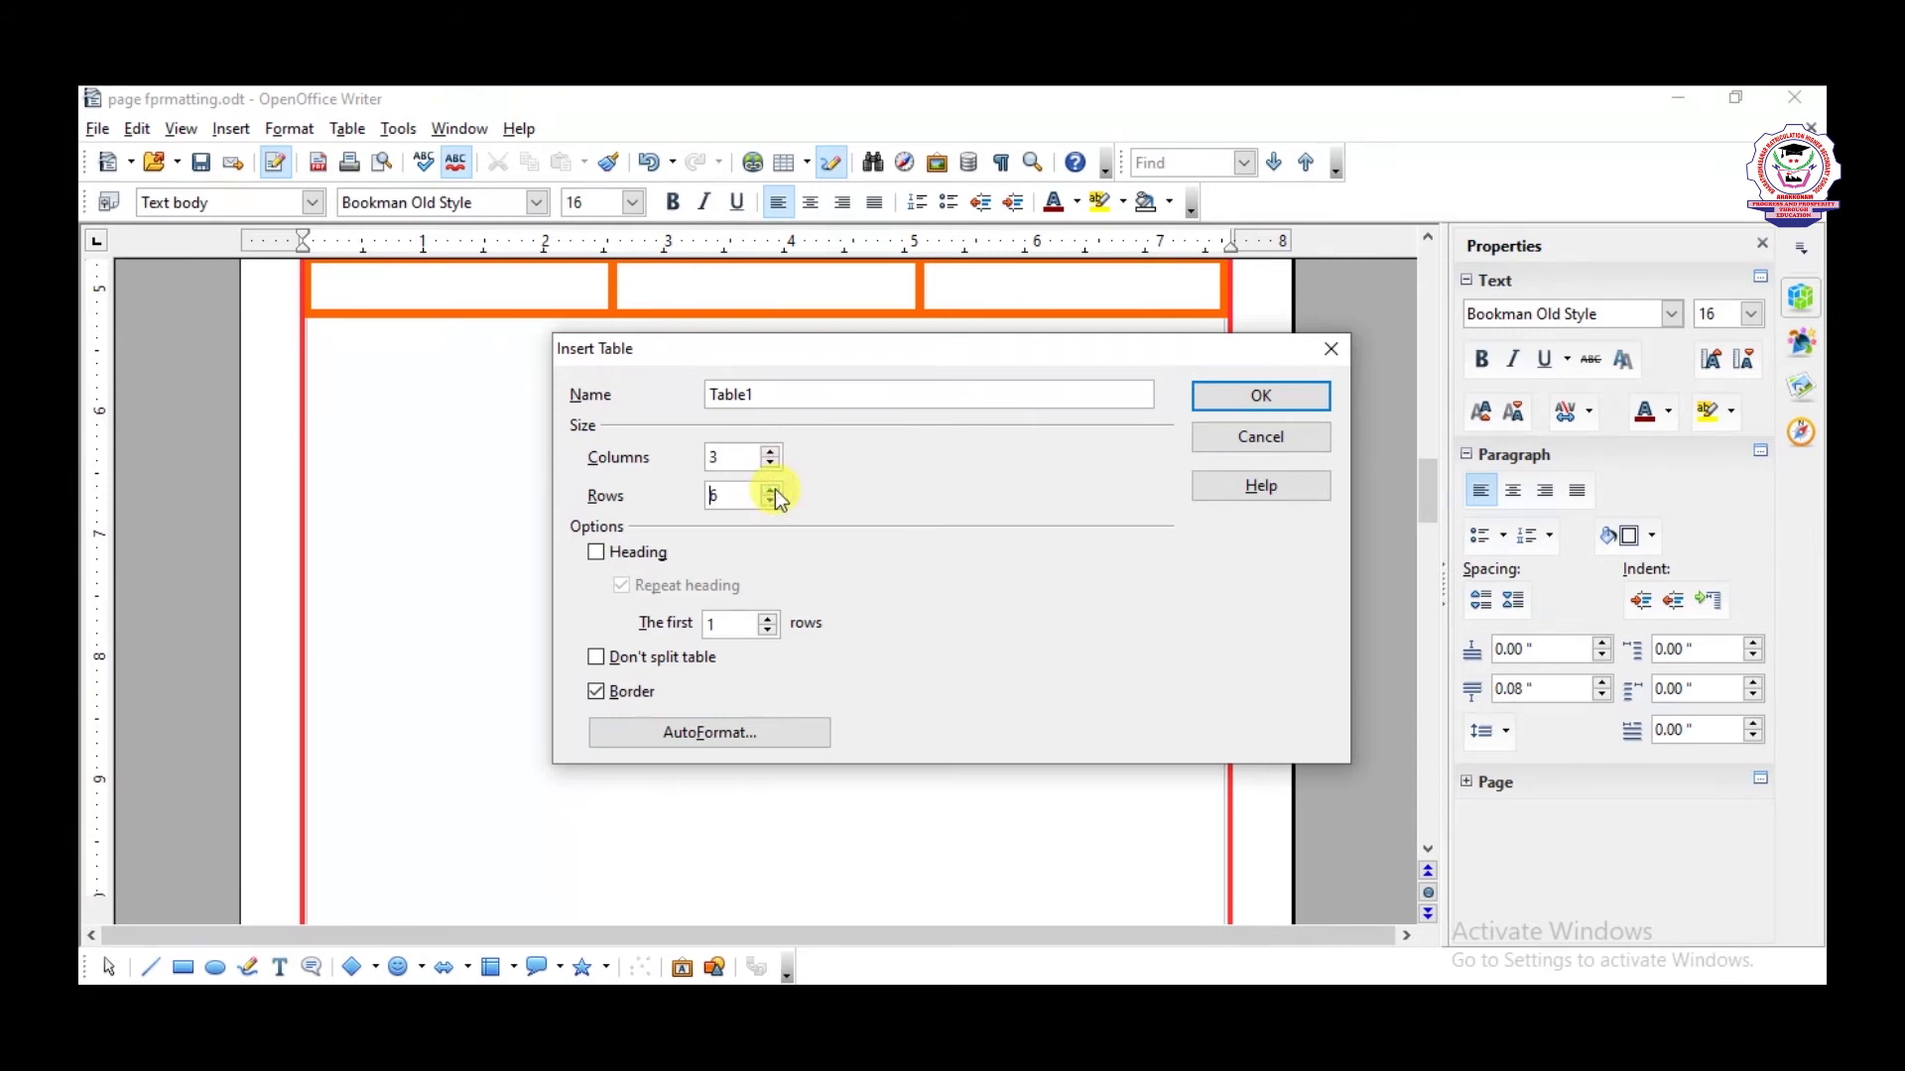
pyautogui.click(1238, 402)
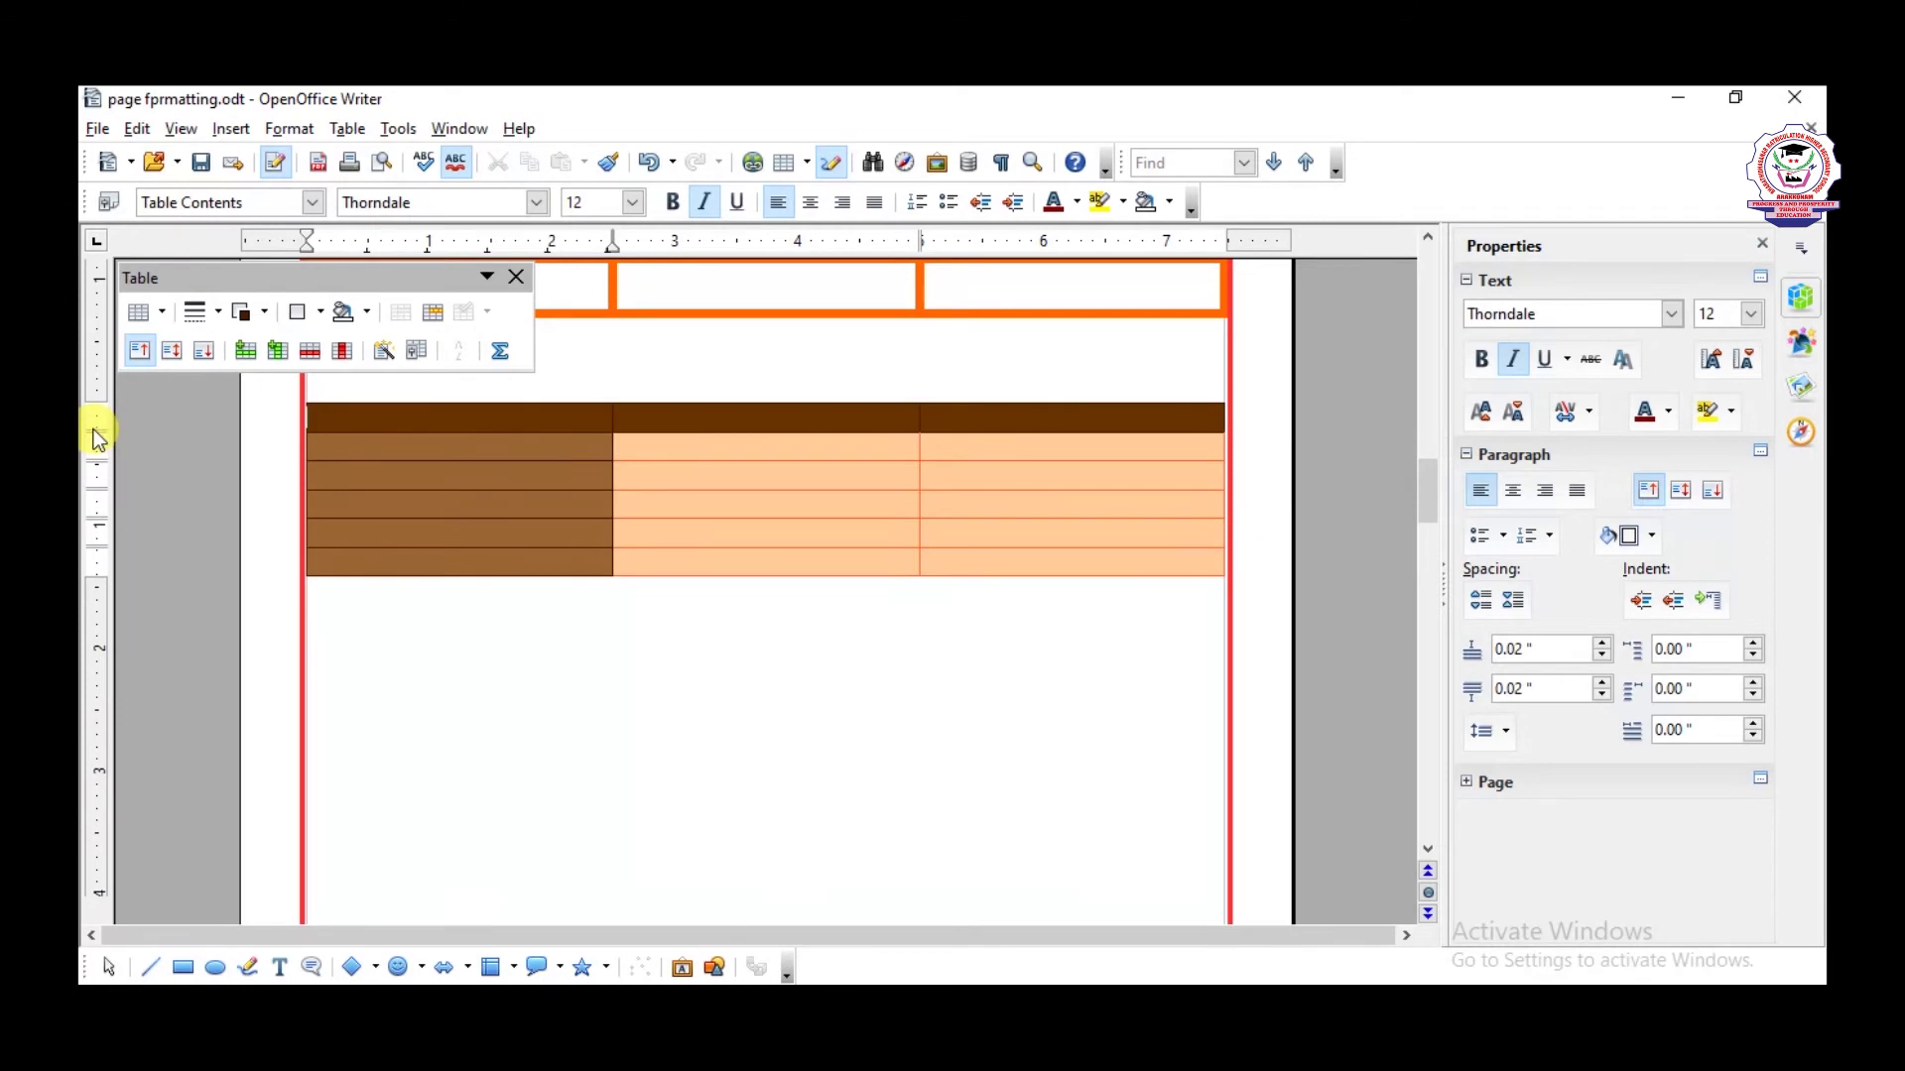
# - Increase the heights of the brown table's first five rows, narrow its first column and widen its second column
pyautogui.moveTo(96, 435); pyautogui.dragTo(101, 631)
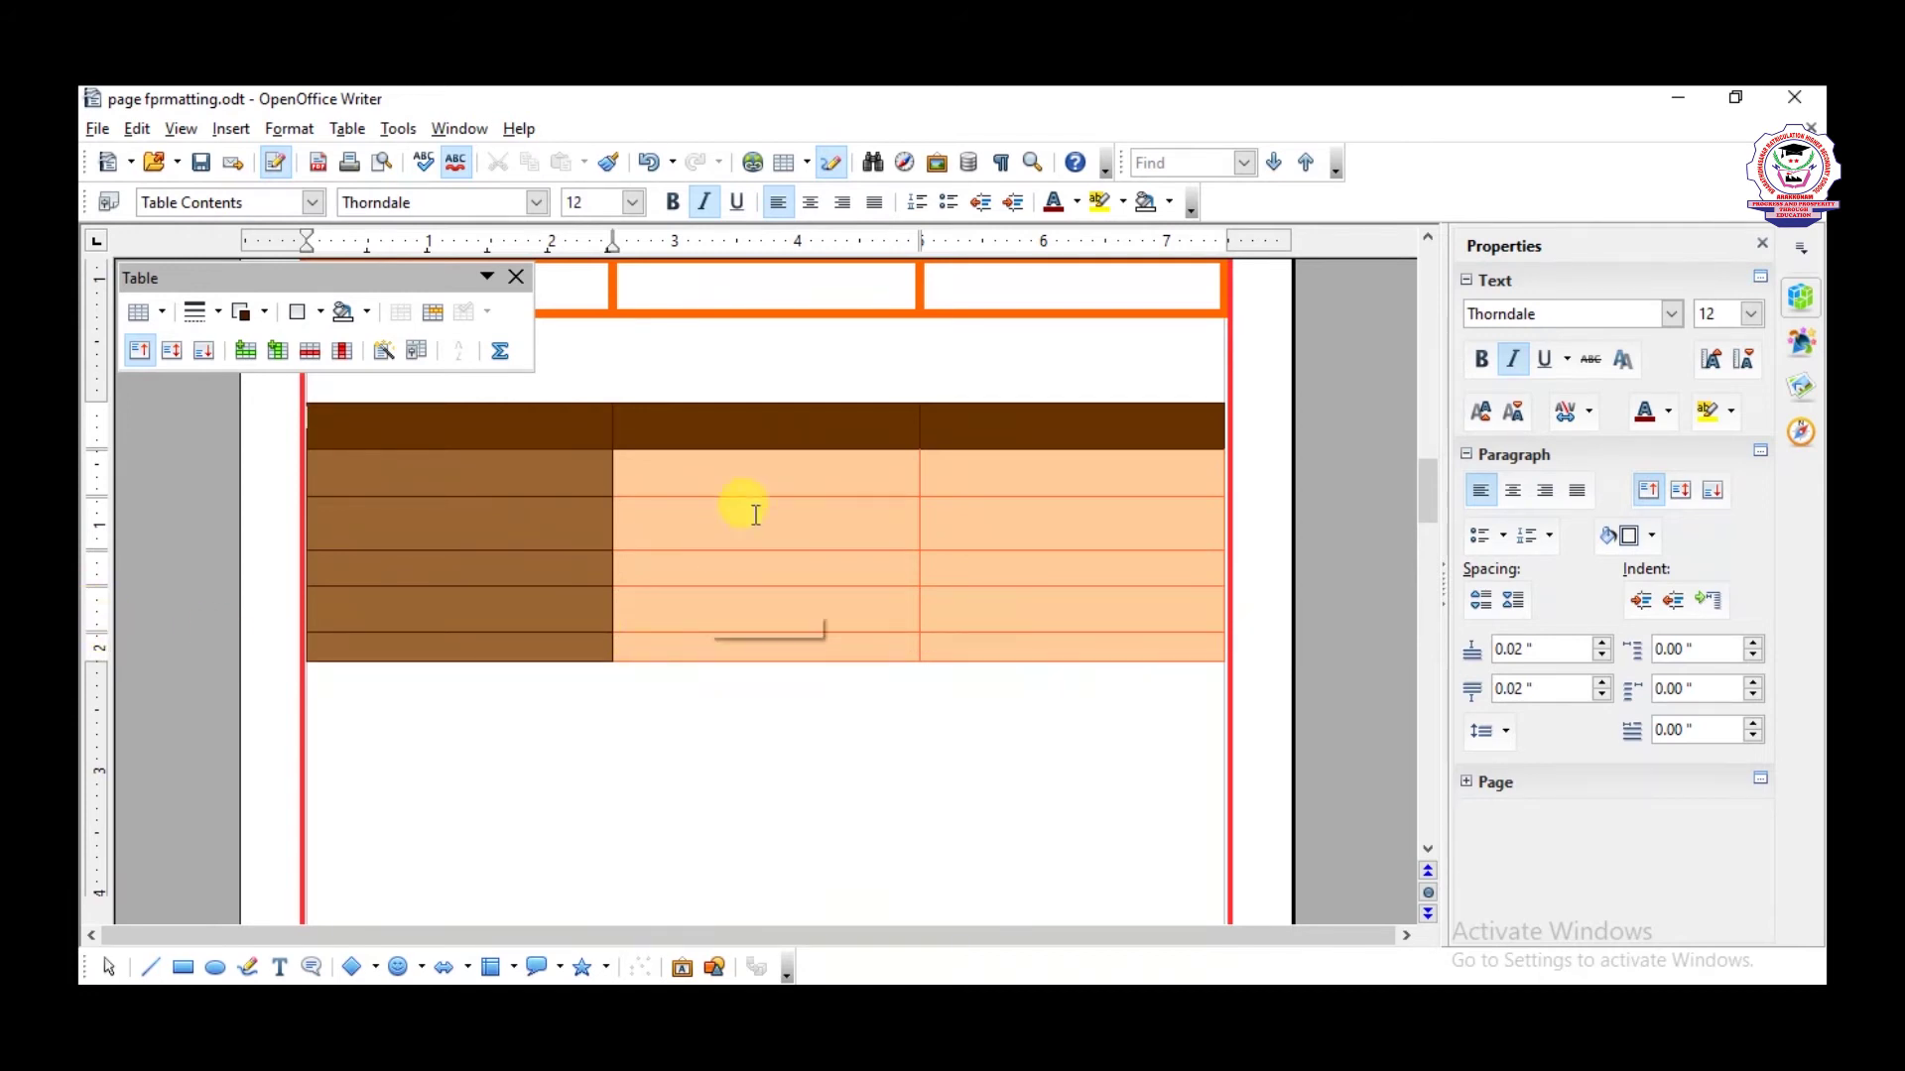
pyautogui.moveTo(612, 242); pyautogui.dragTo(570, 241)
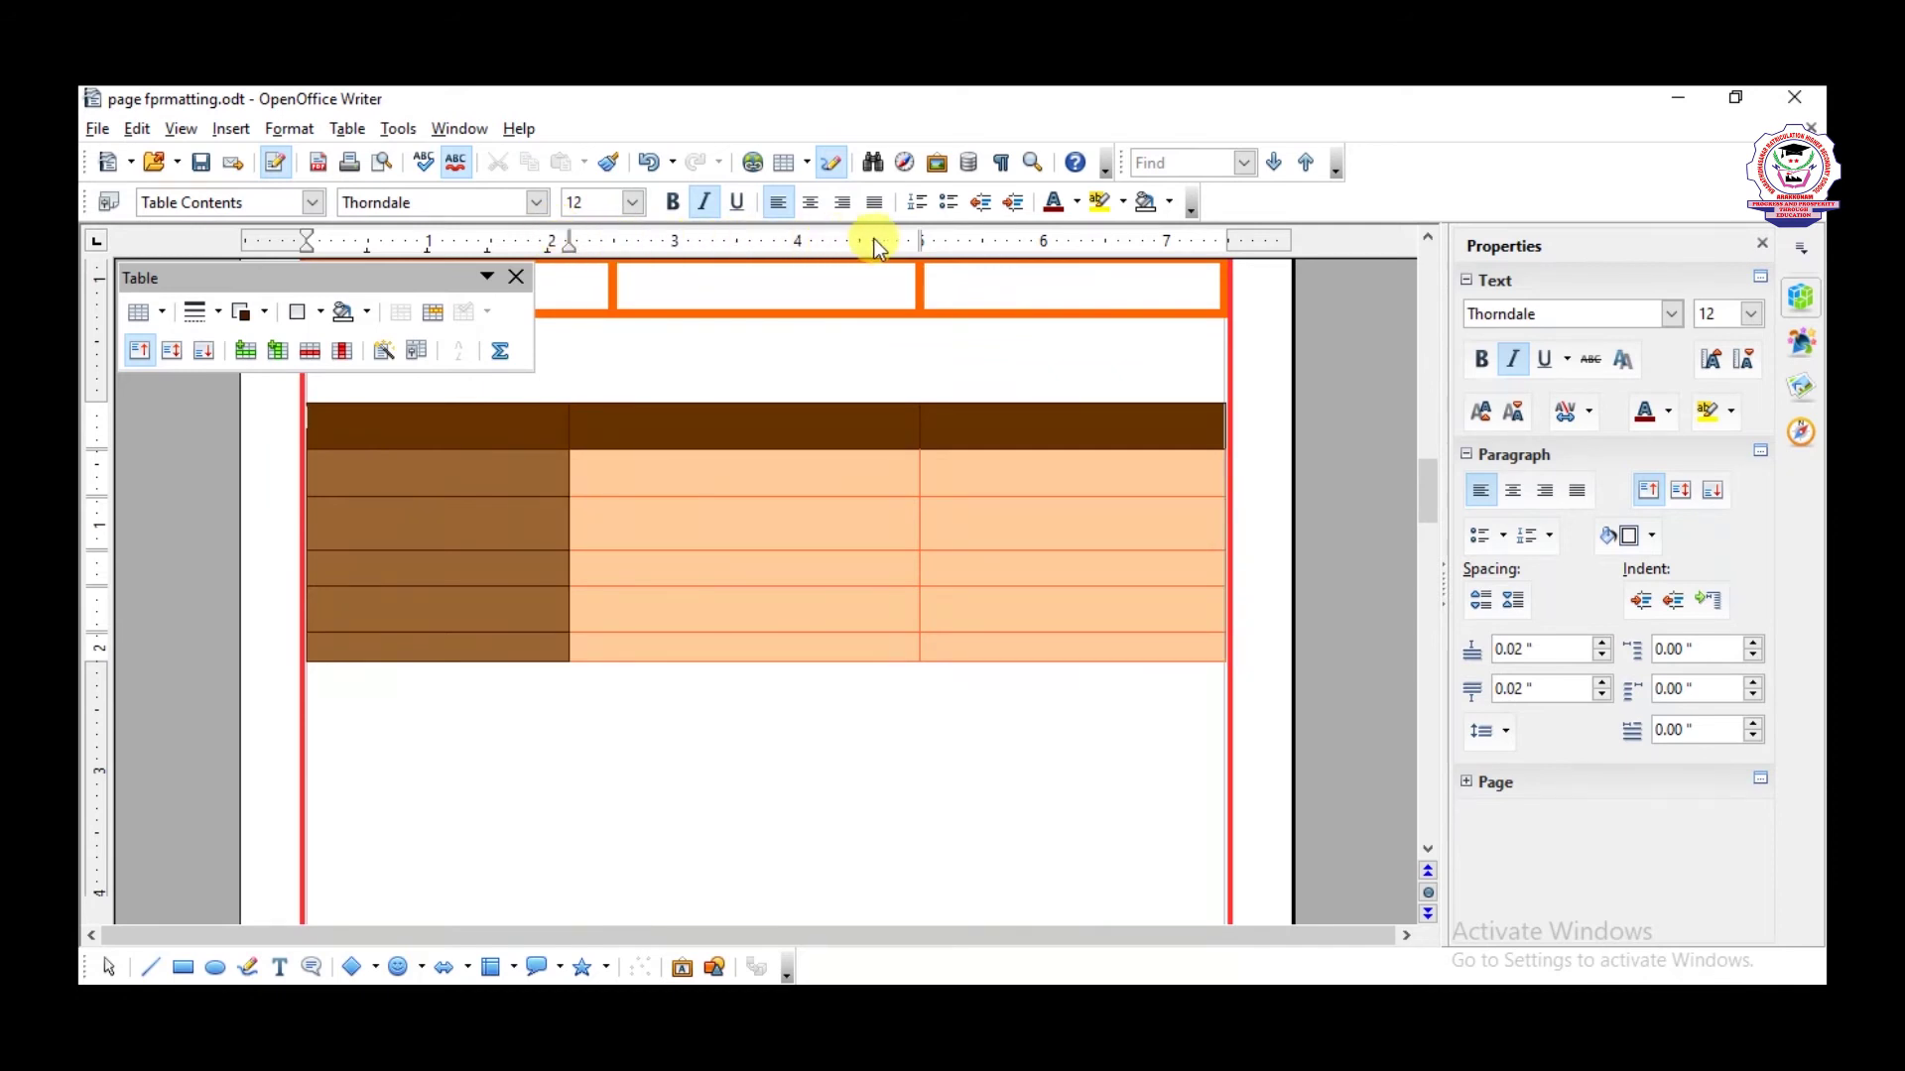
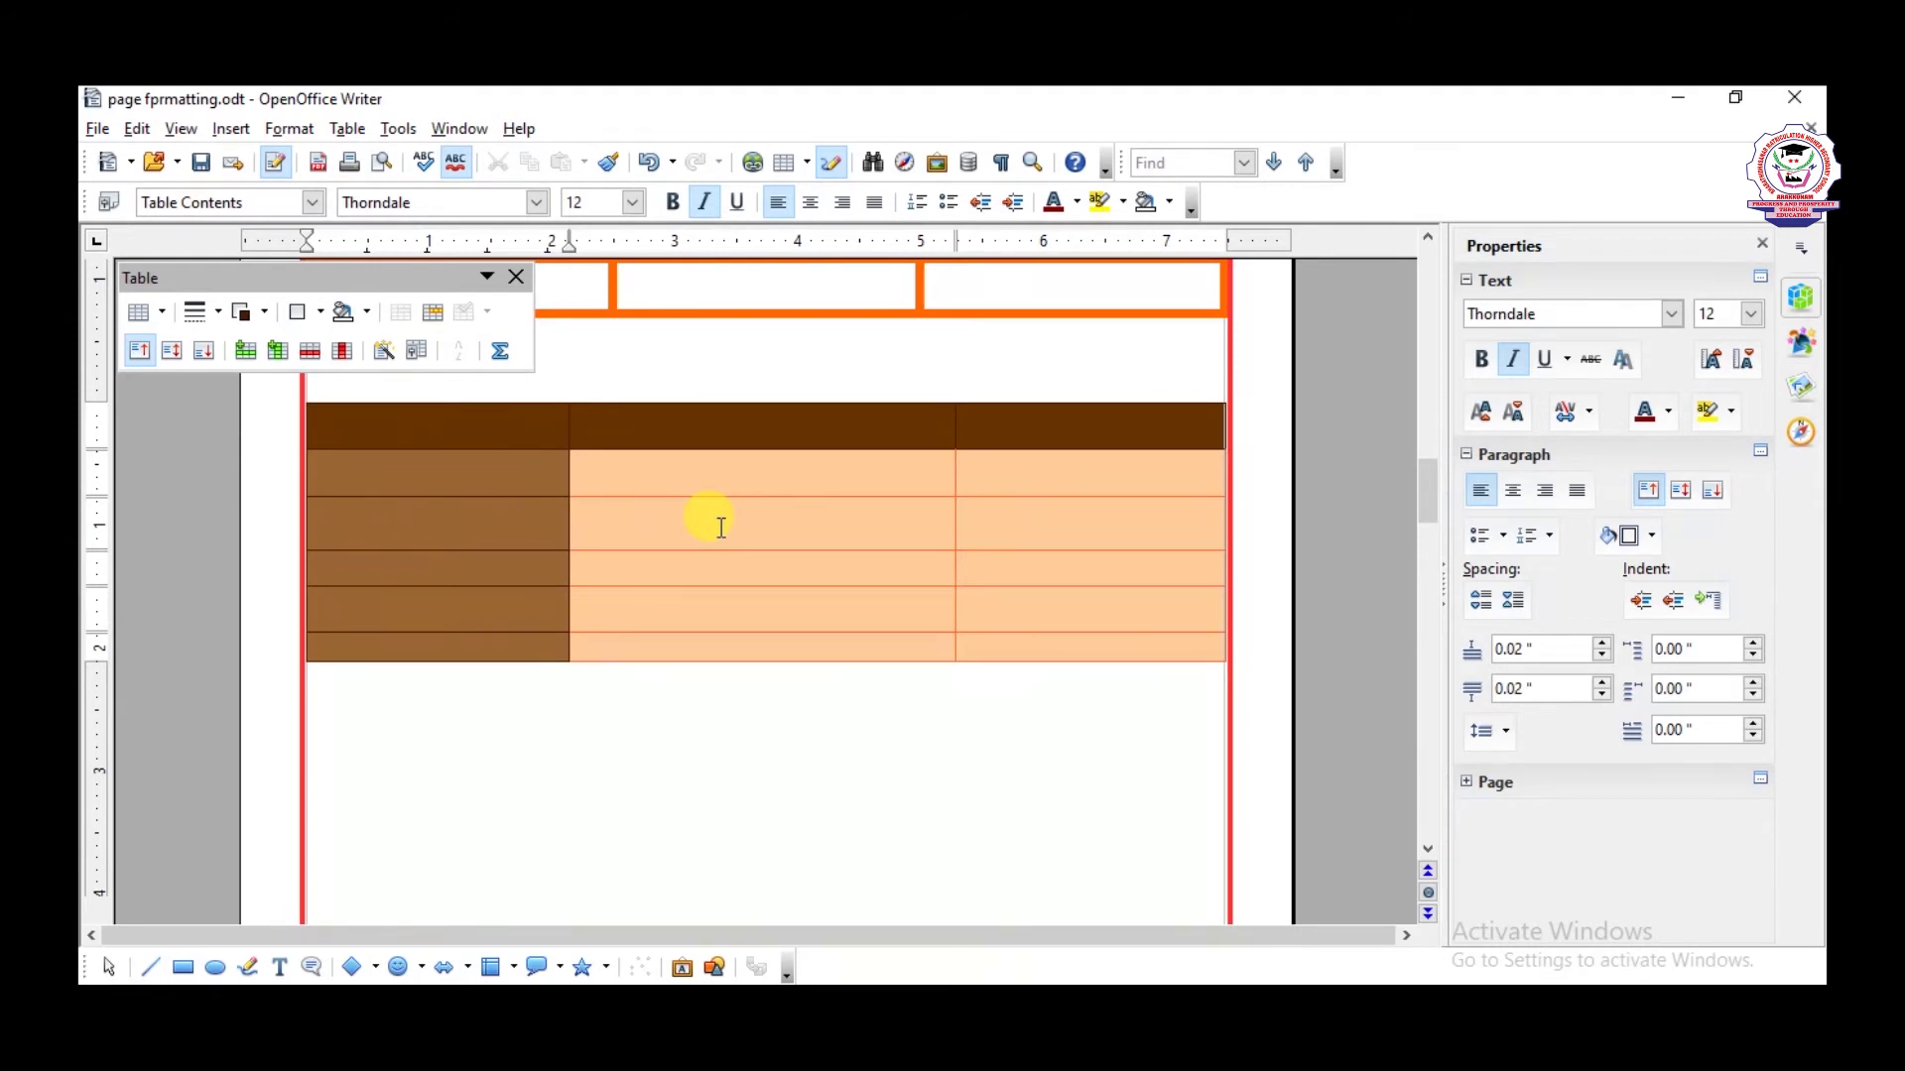
pyautogui.click(721, 526)
# - Add two empty rows at the end of the brown table
pyautogui.click(1053, 653)
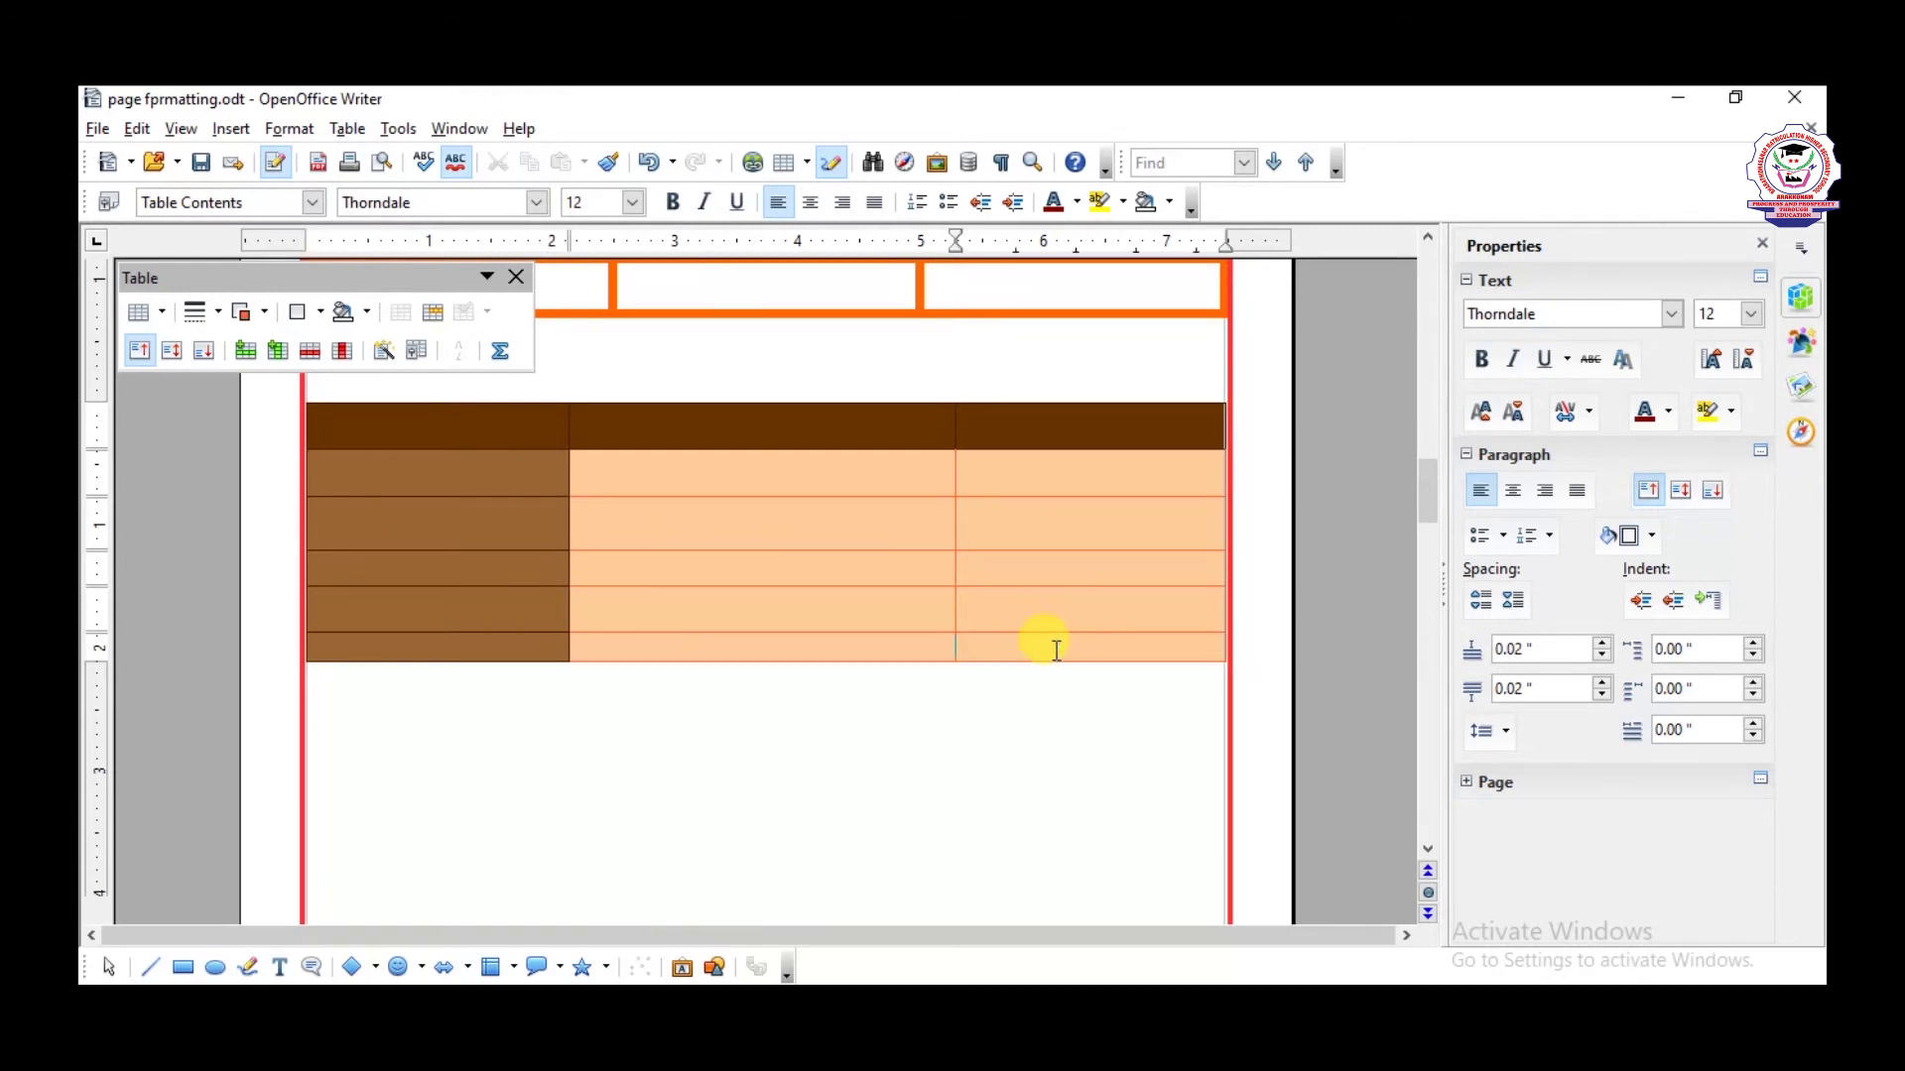
pyautogui.press('Tab')
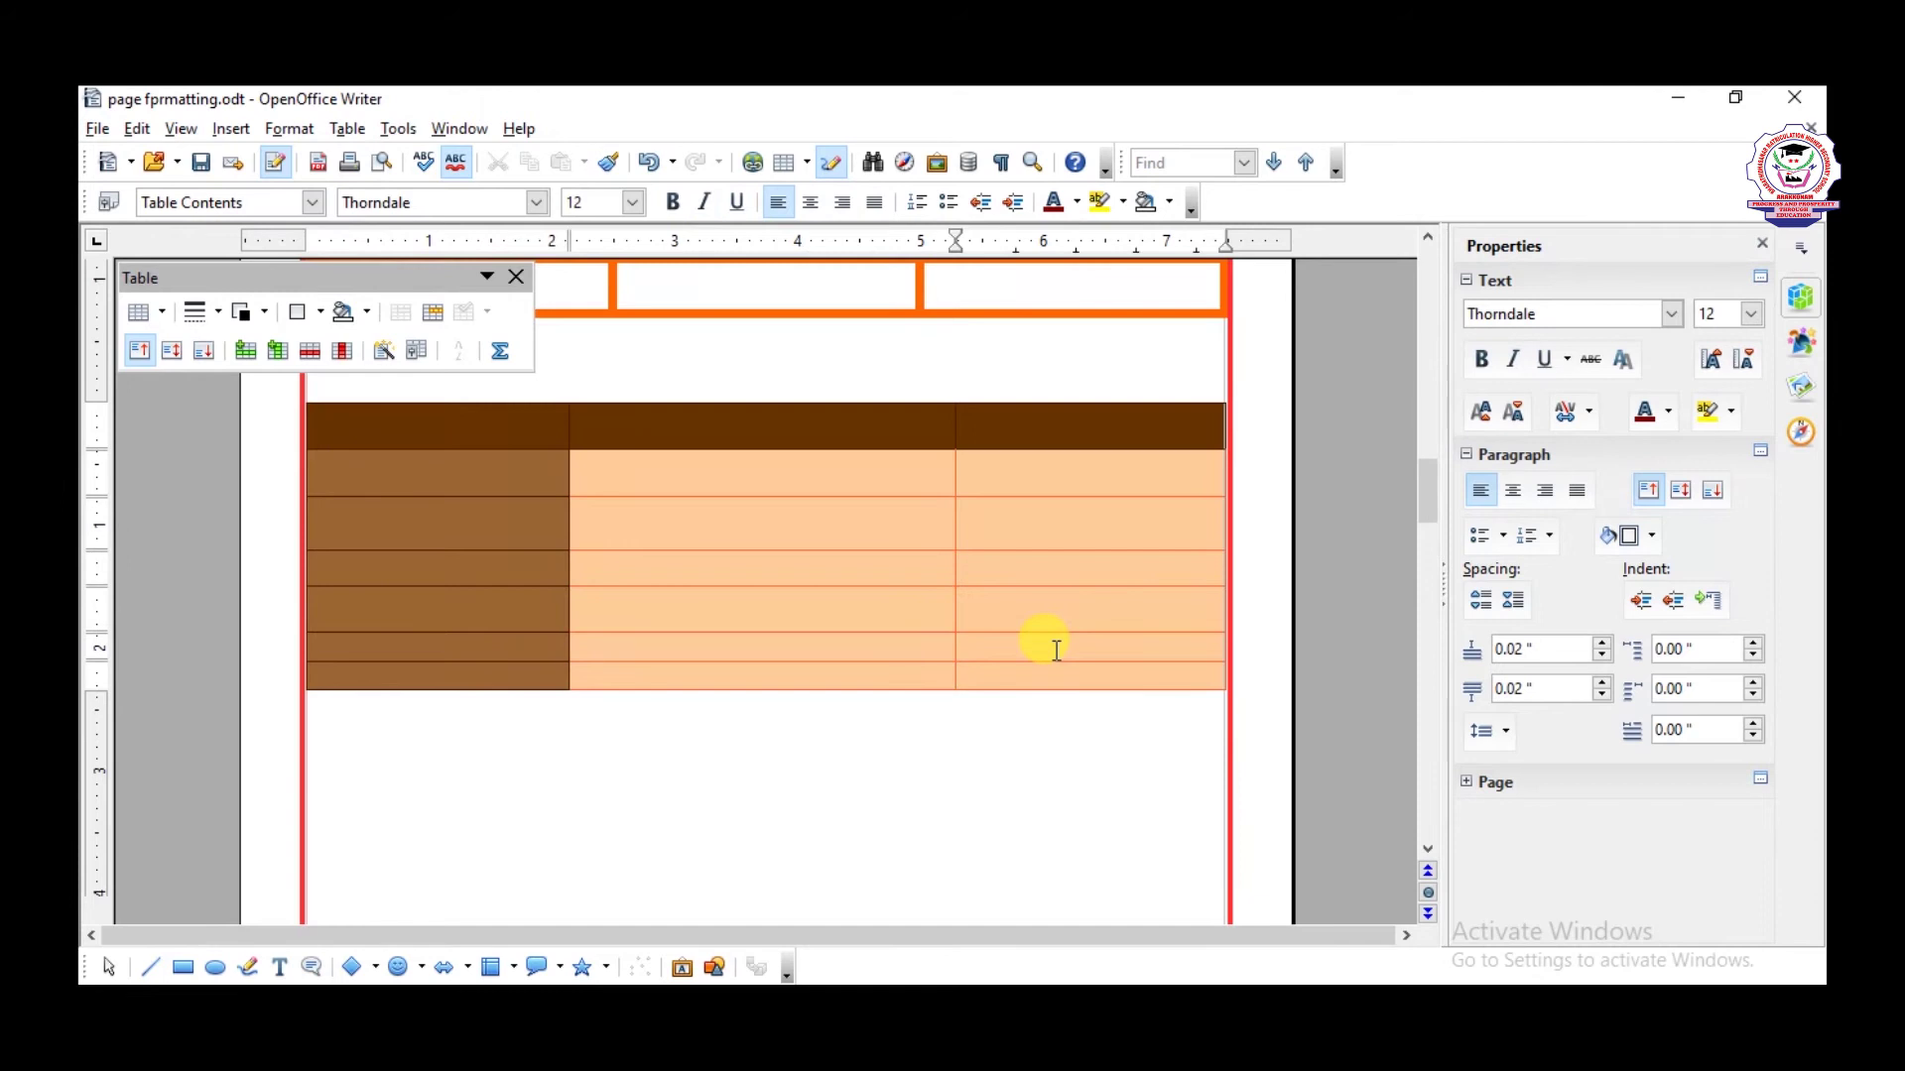
pyautogui.press('Tab')
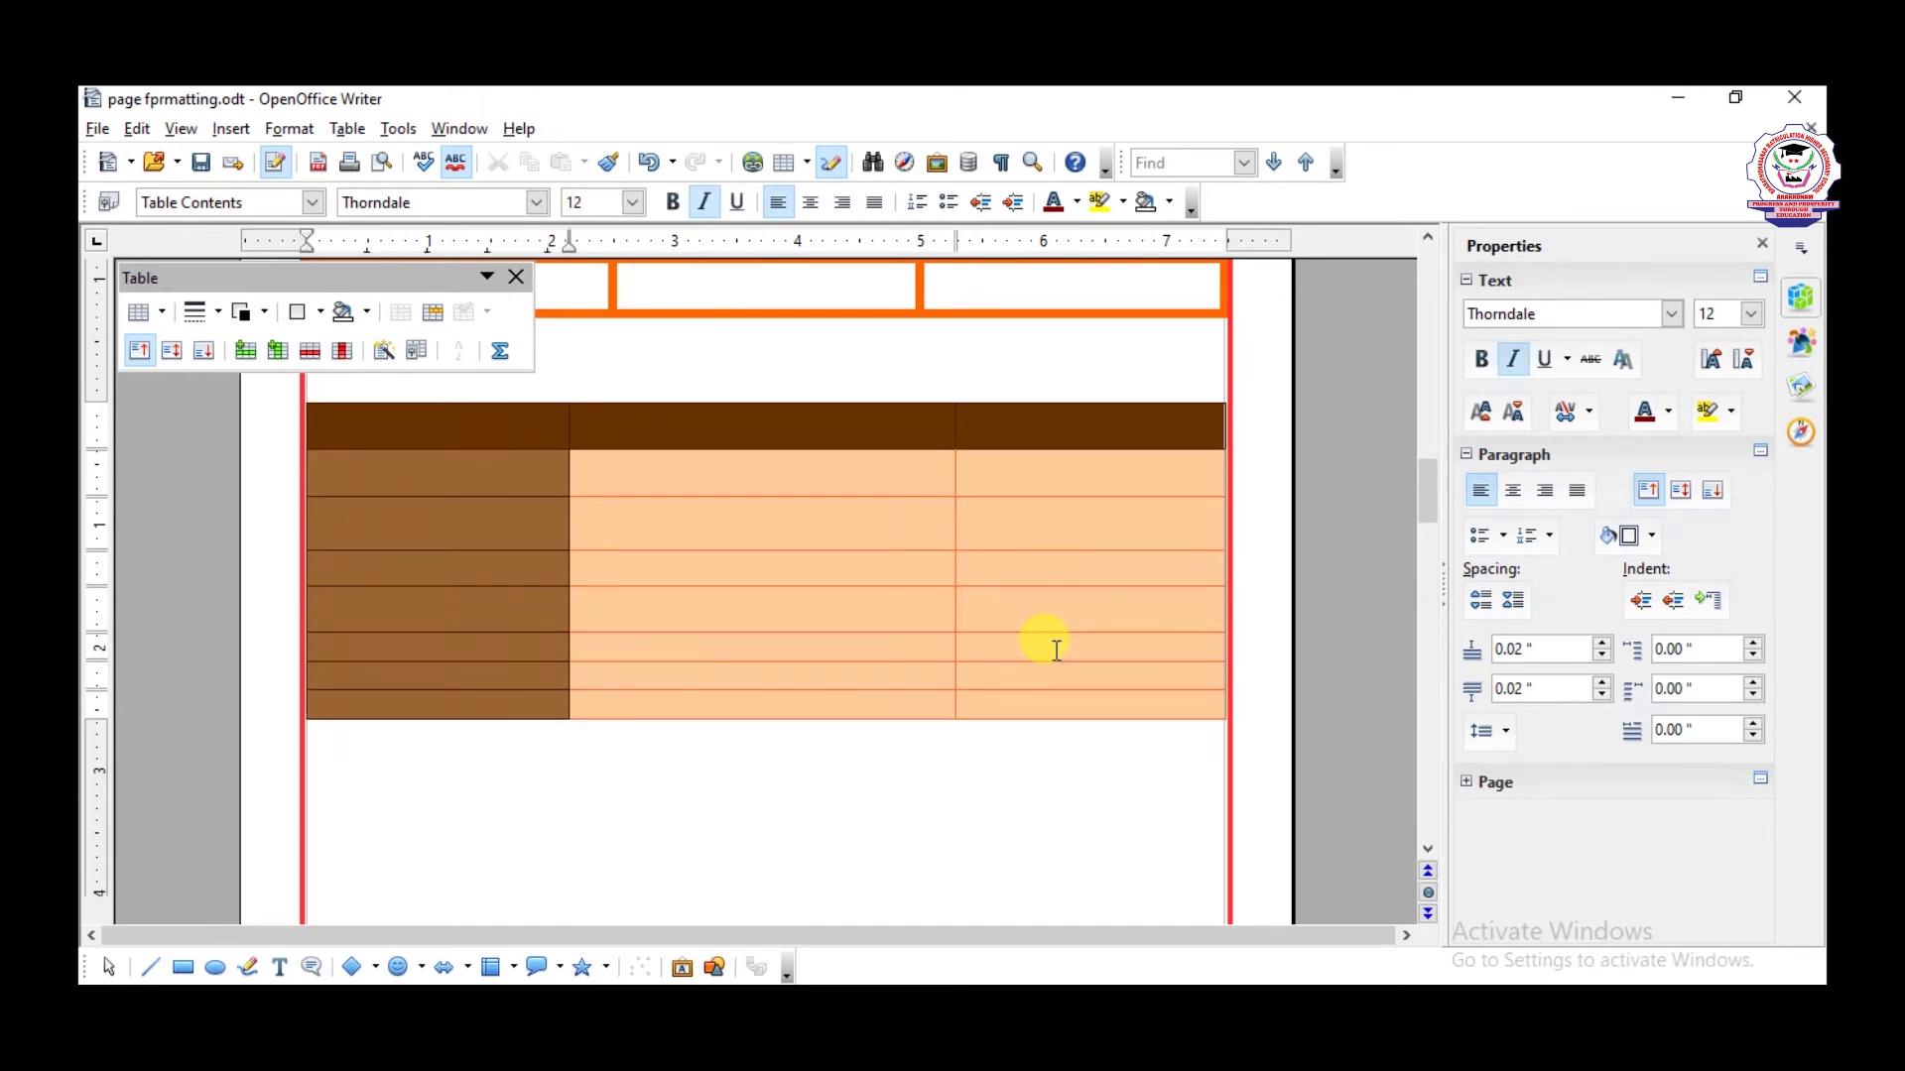
pyautogui.click(227, 131)
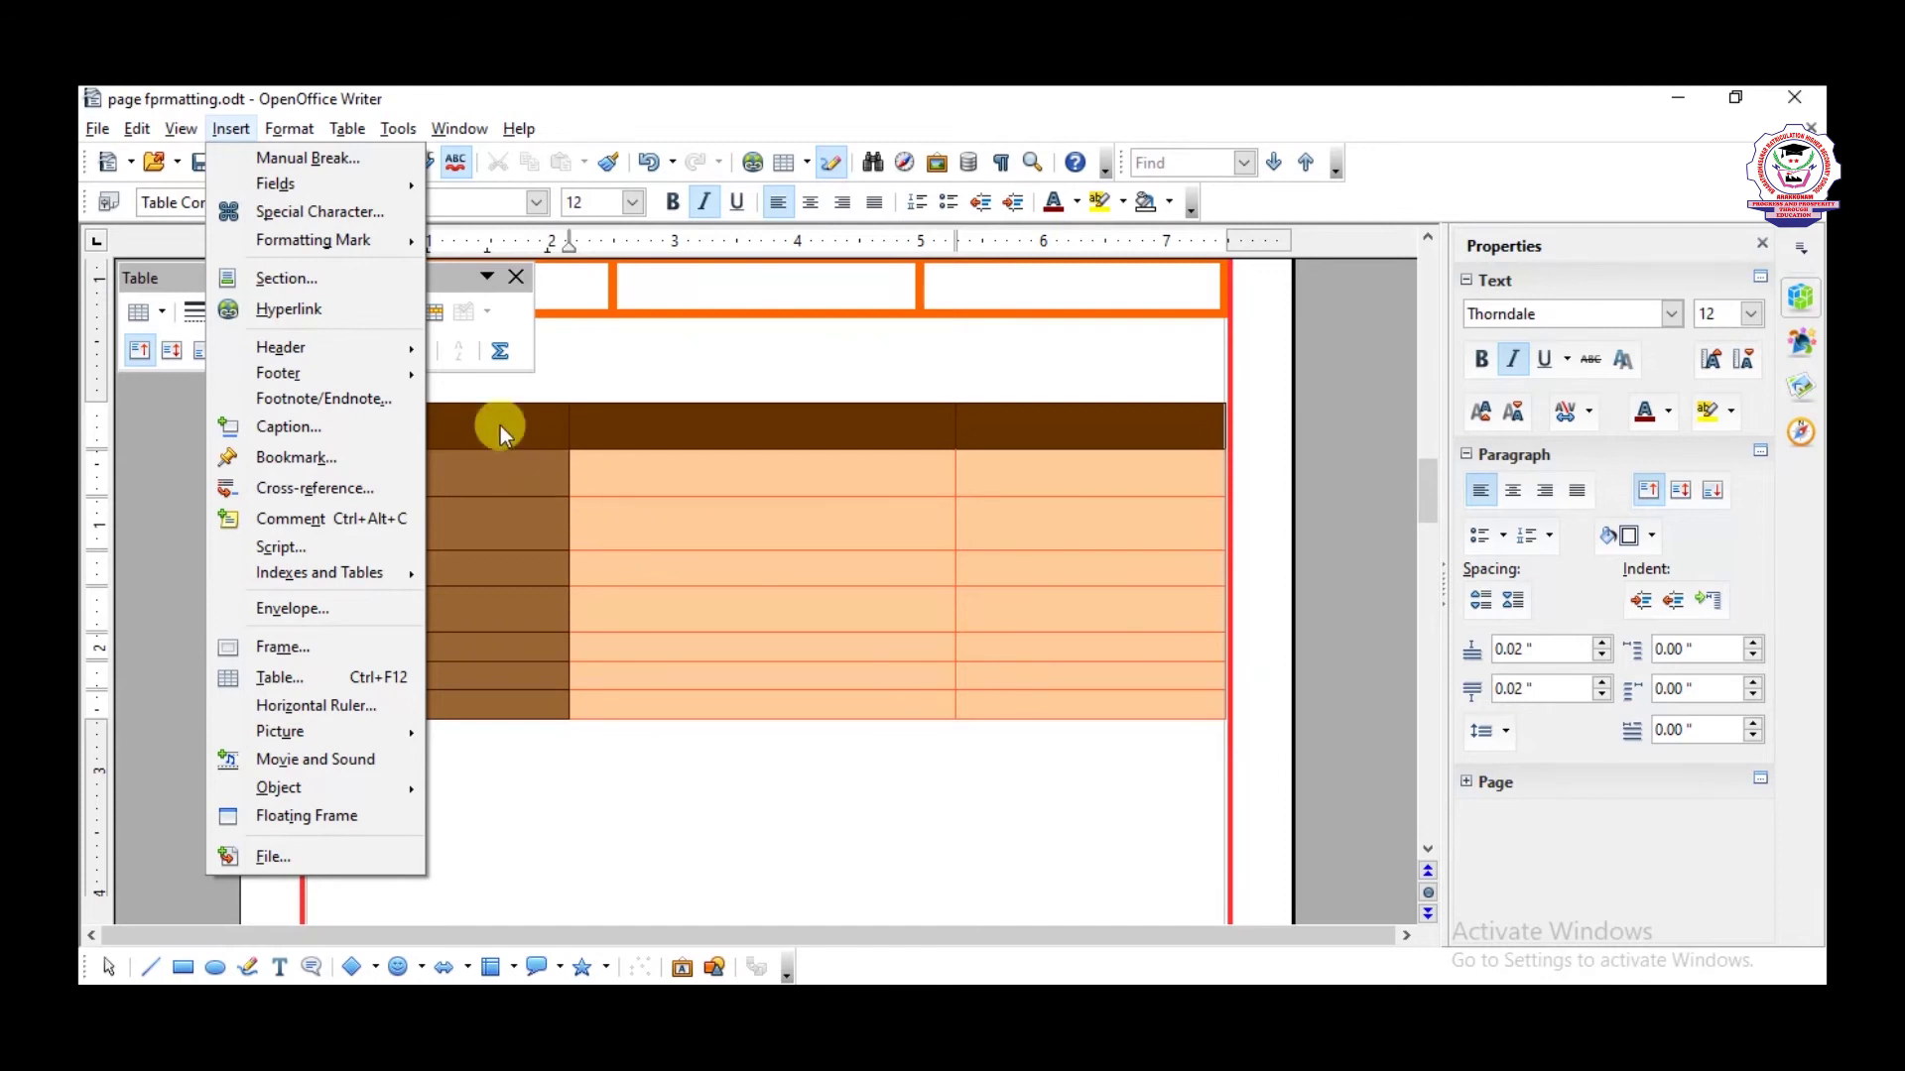
pyautogui.click(190, 141)
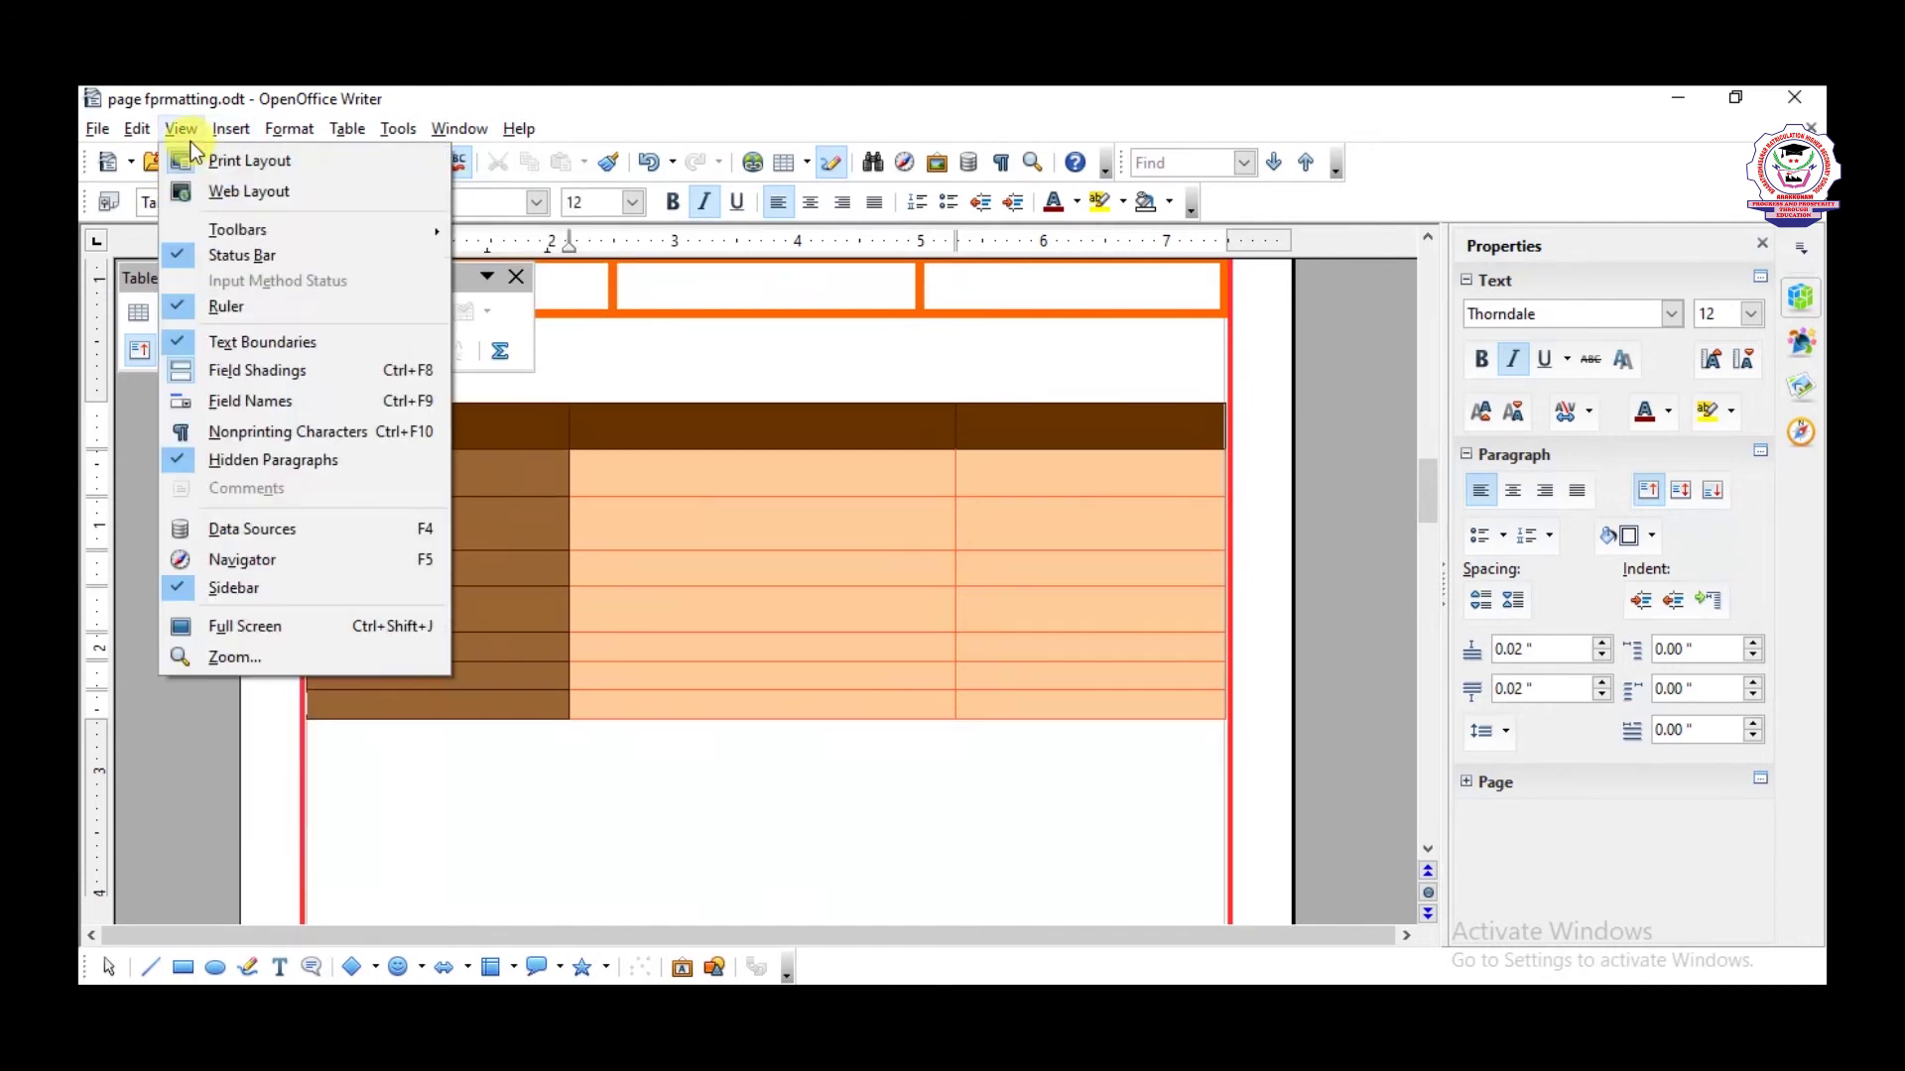
pyautogui.click(341, 127)
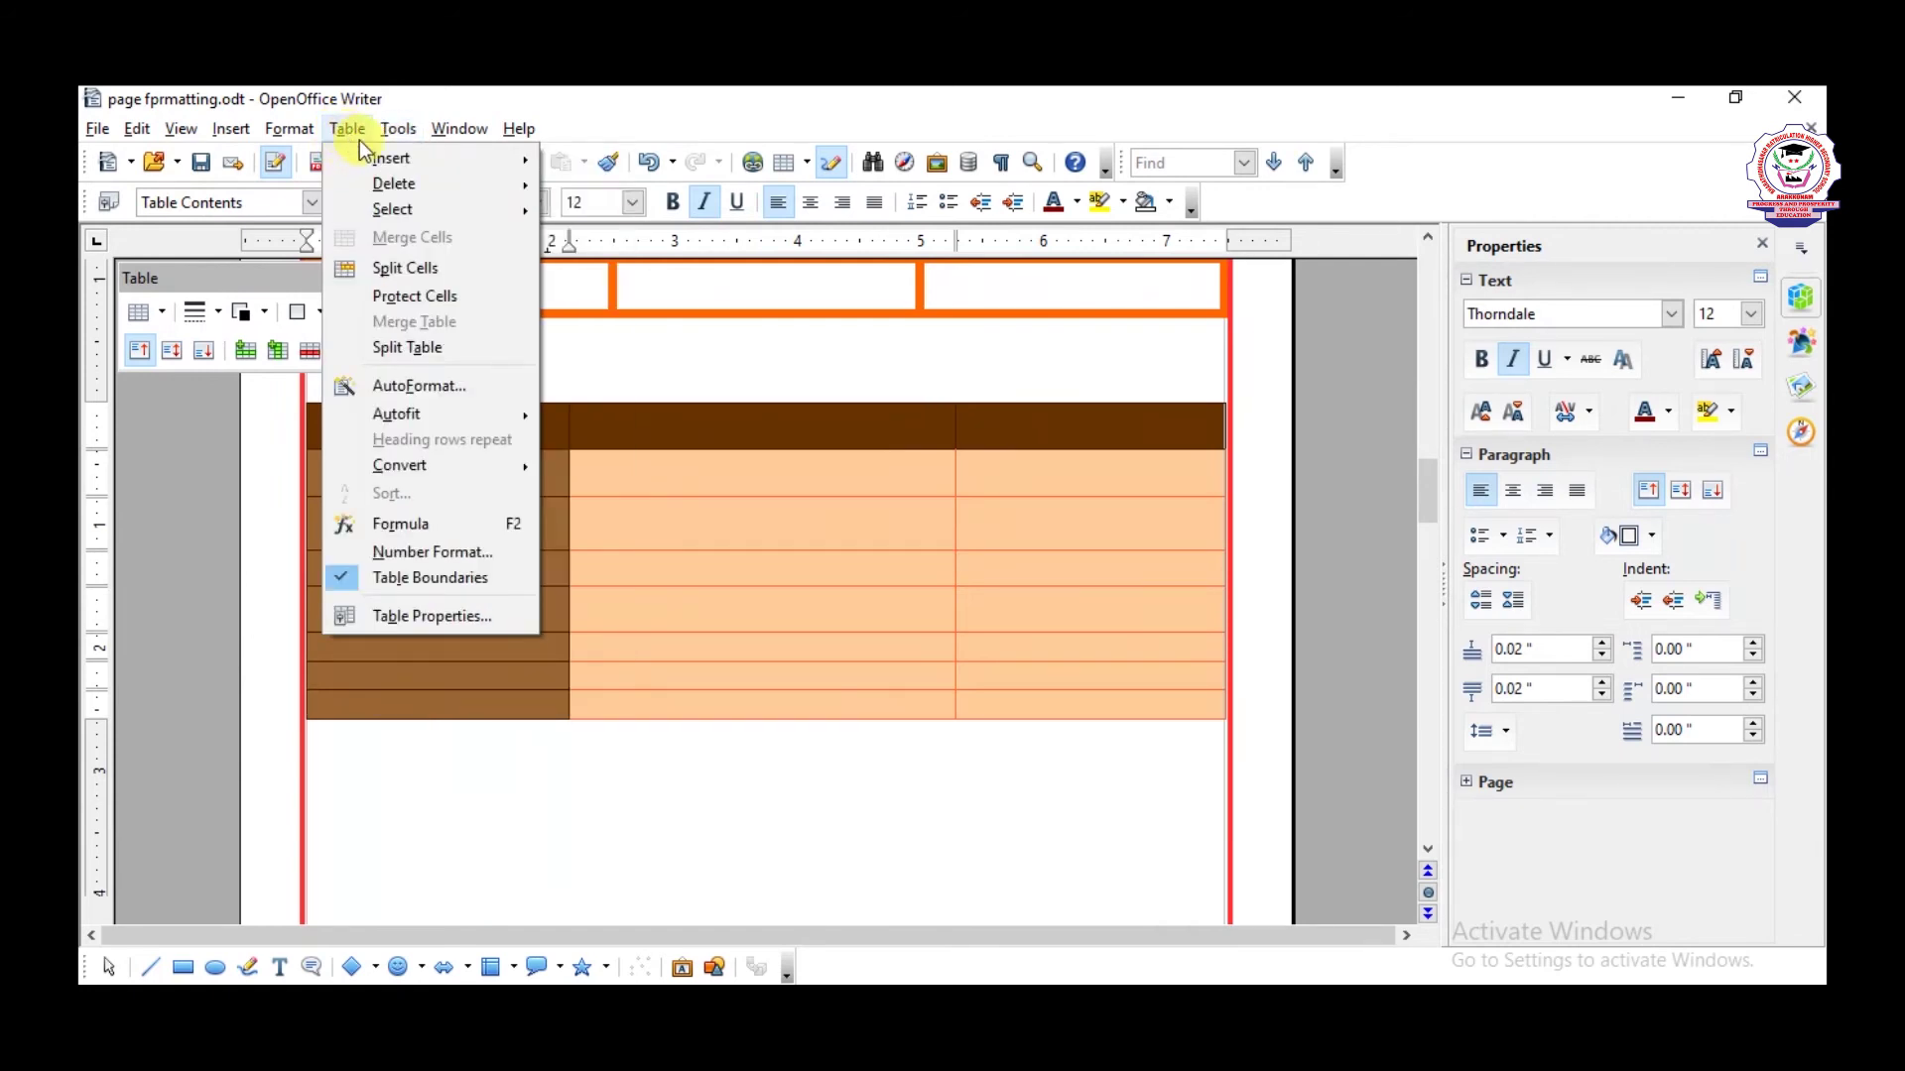
pyautogui.moveTo(379, 154)
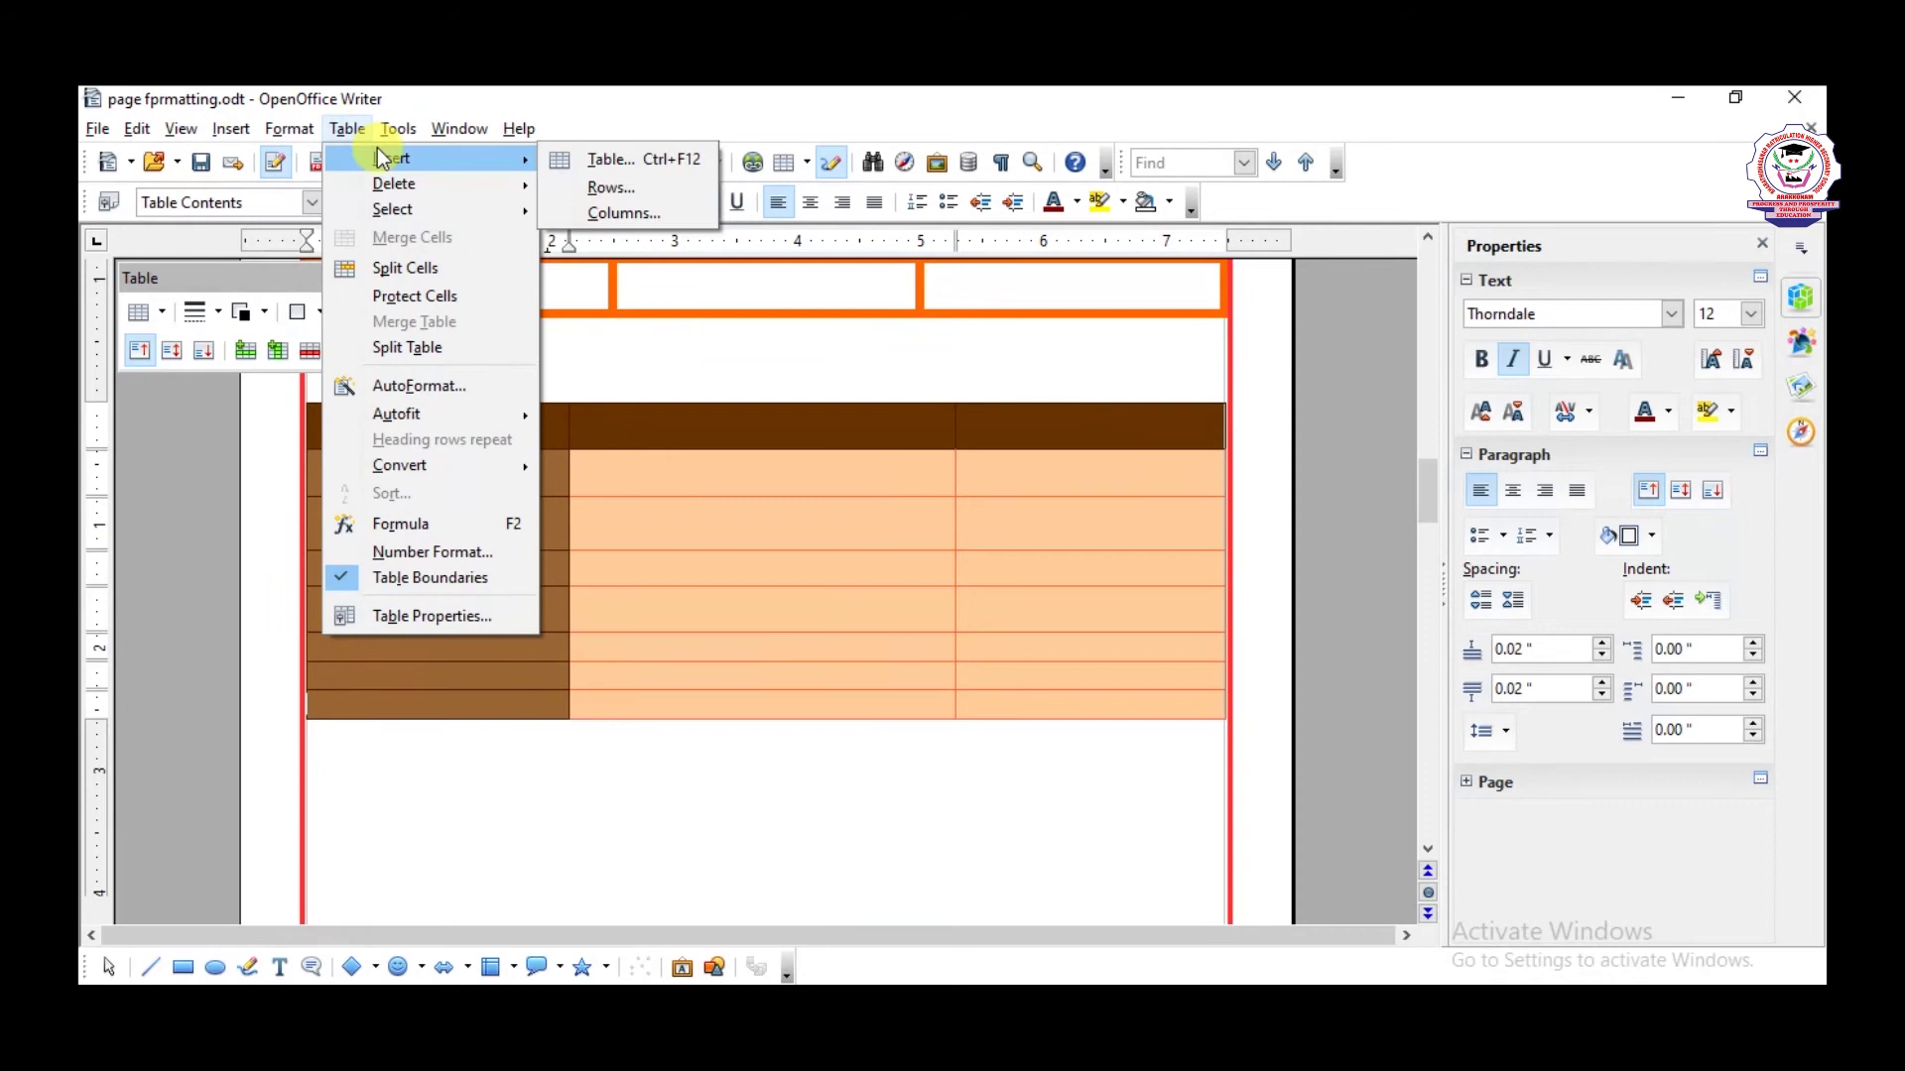
pyautogui.click(615, 189)
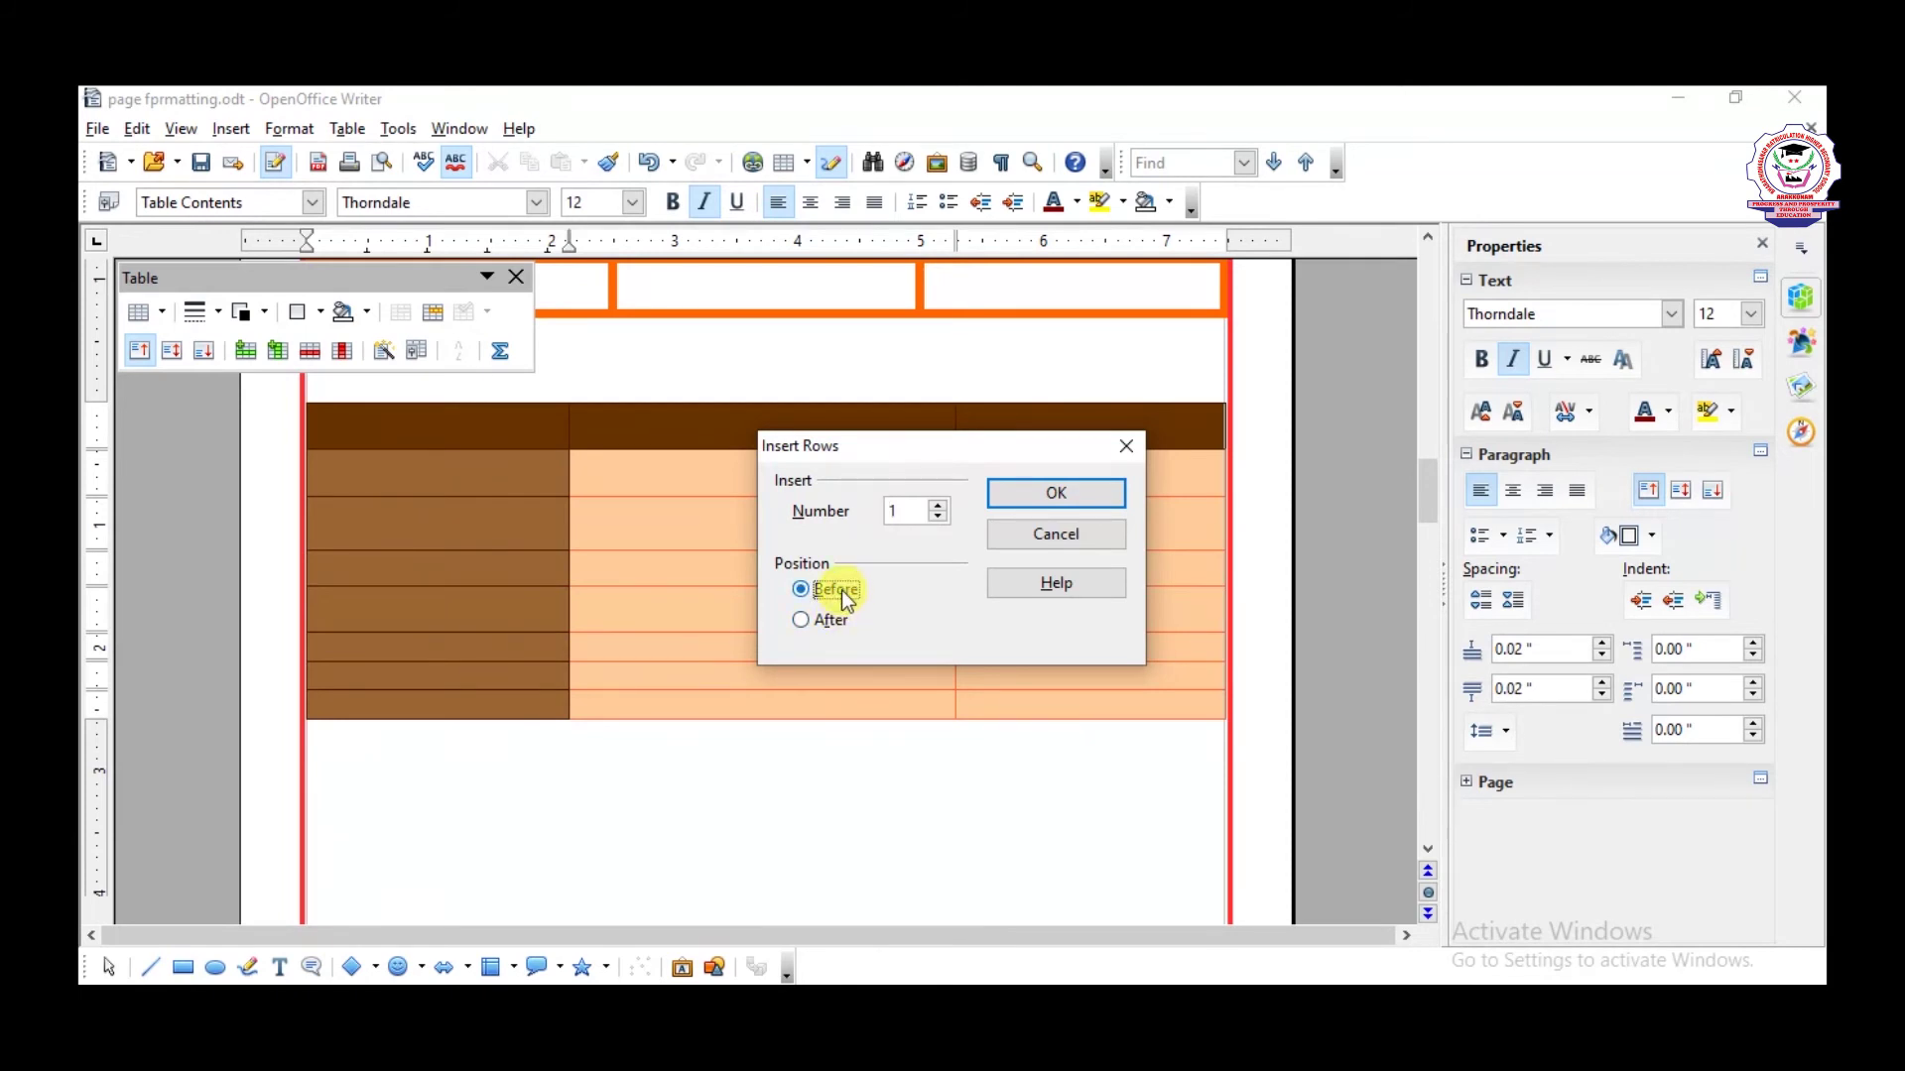
pyautogui.click(937, 505)
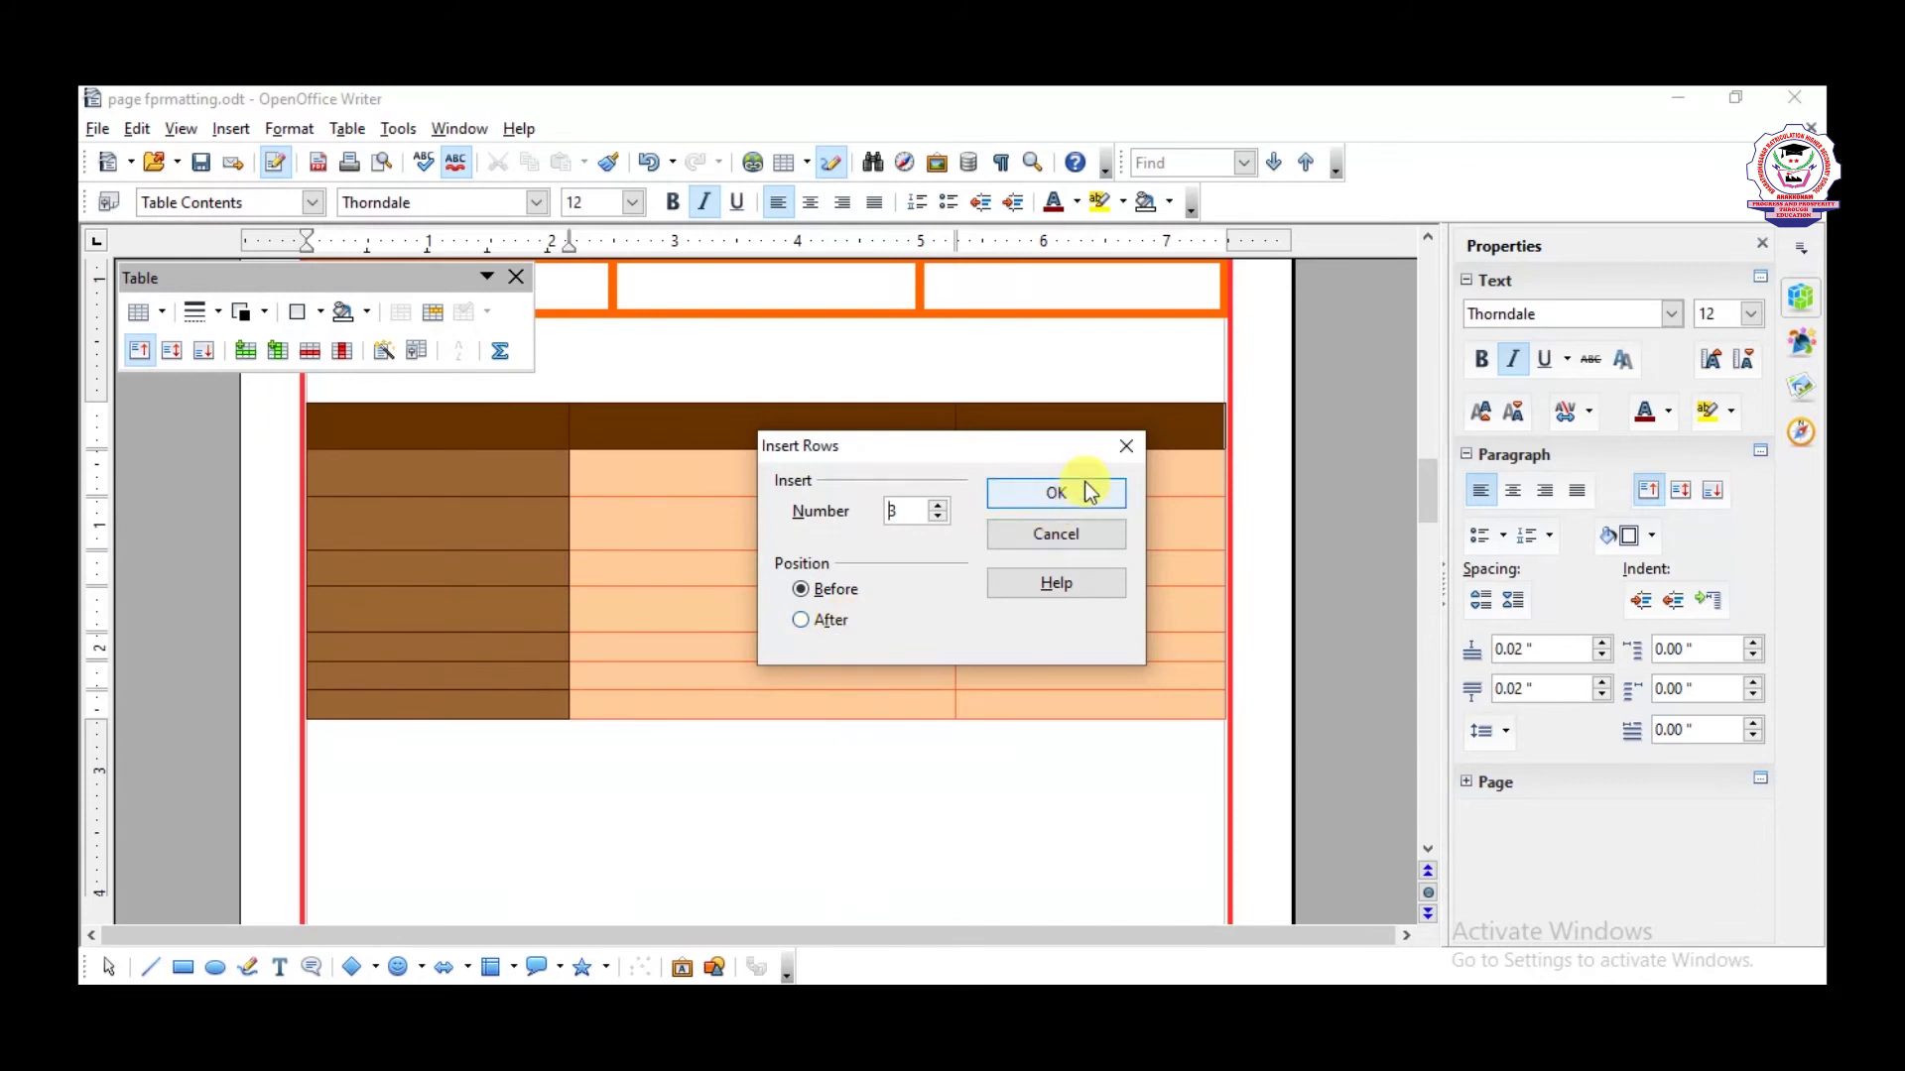
pyautogui.click(1124, 446)
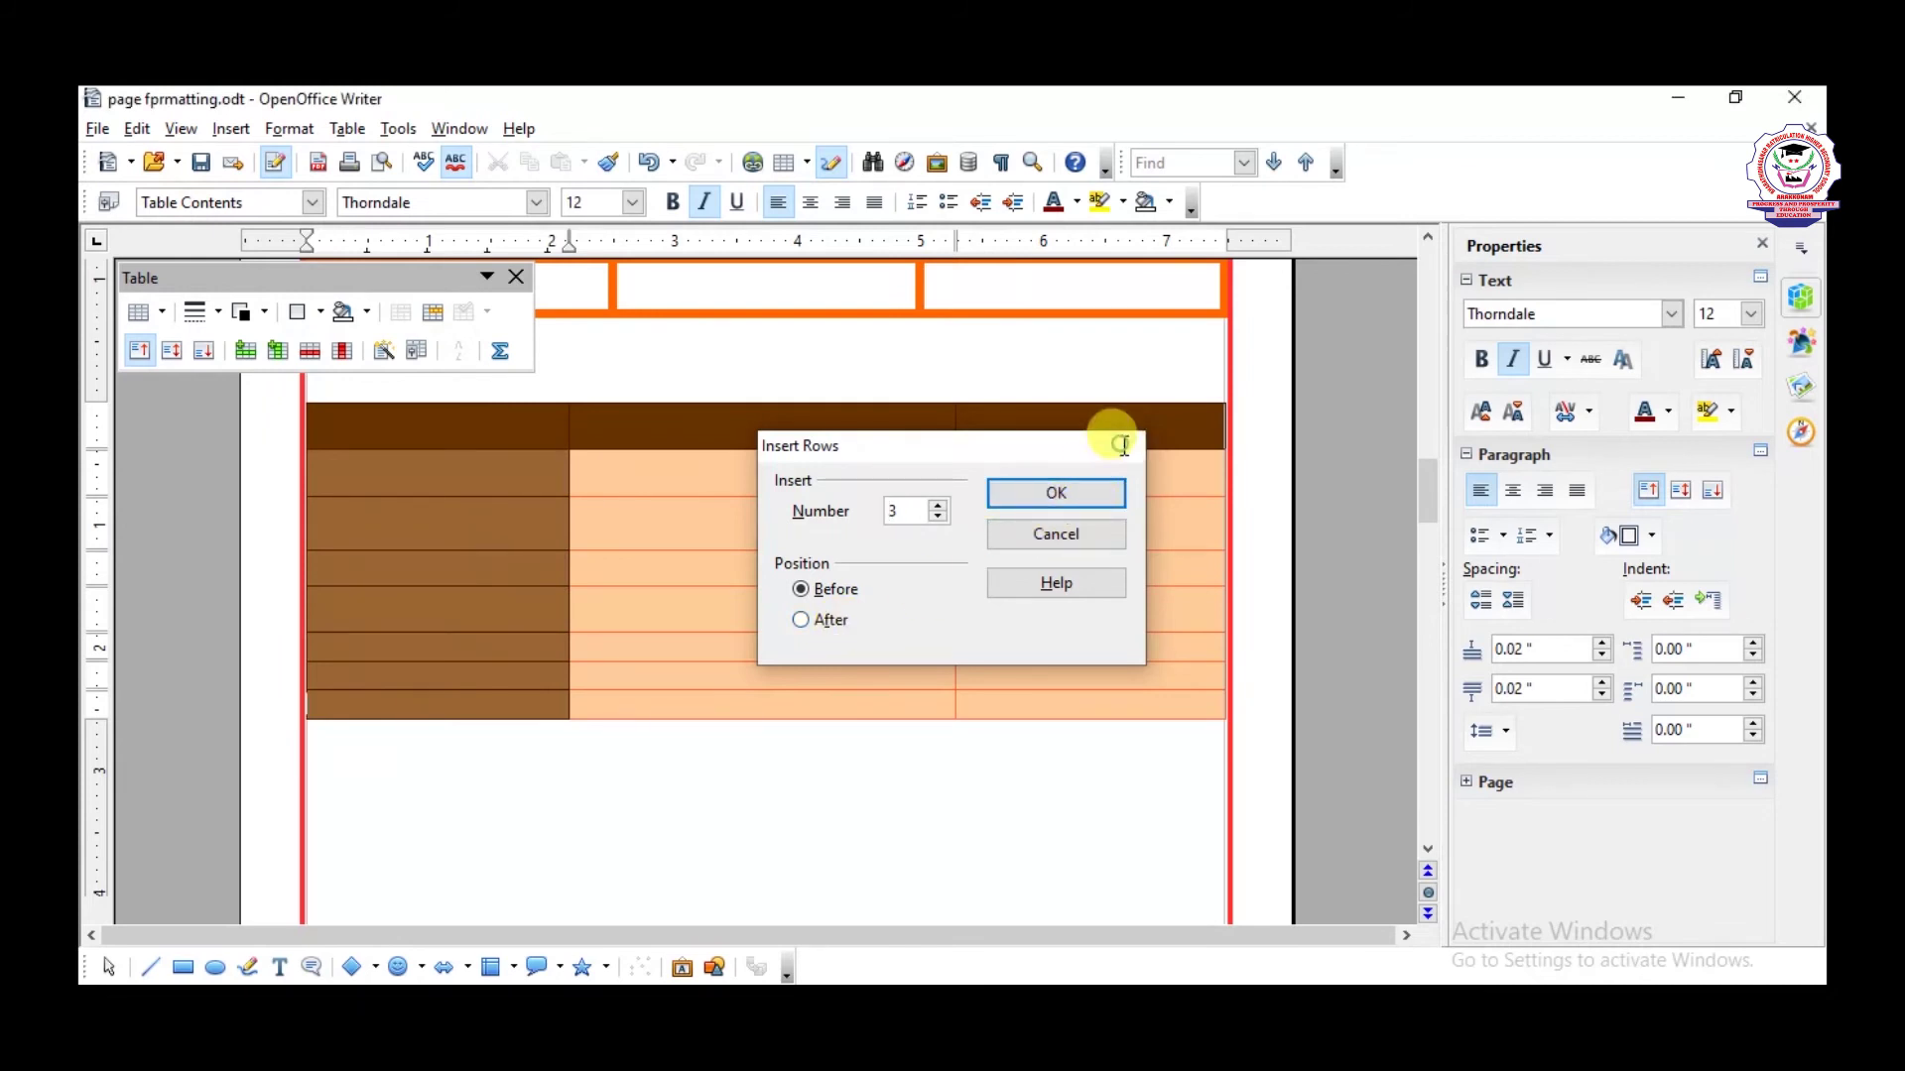
# - Close the floating Table toolbar and insert 2 empty rows after the row with serial number 3 in the averages table
pyautogui.moveTo(499, 277); pyautogui.dragTo(509, 273)
pyautogui.click(525, 274)
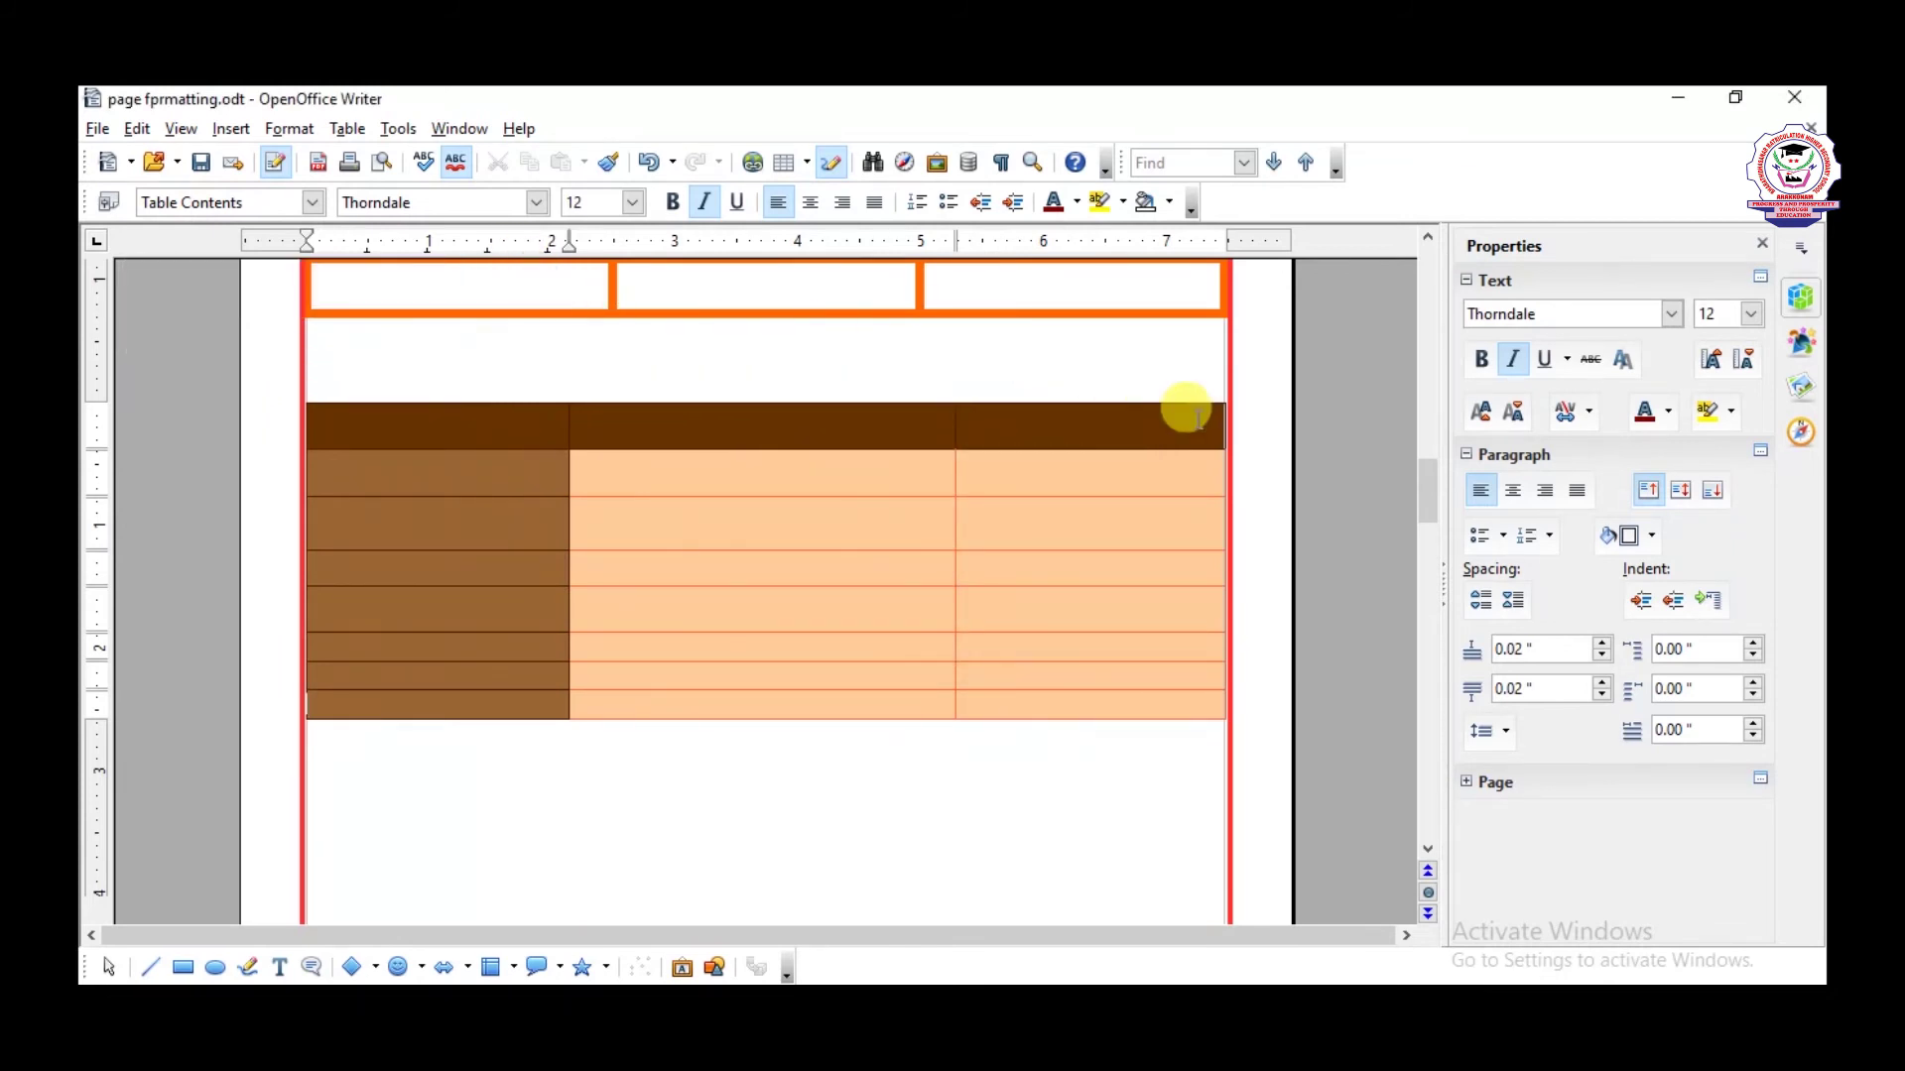
pyautogui.moveTo(1427, 485); pyautogui.dragTo(1425, 426)
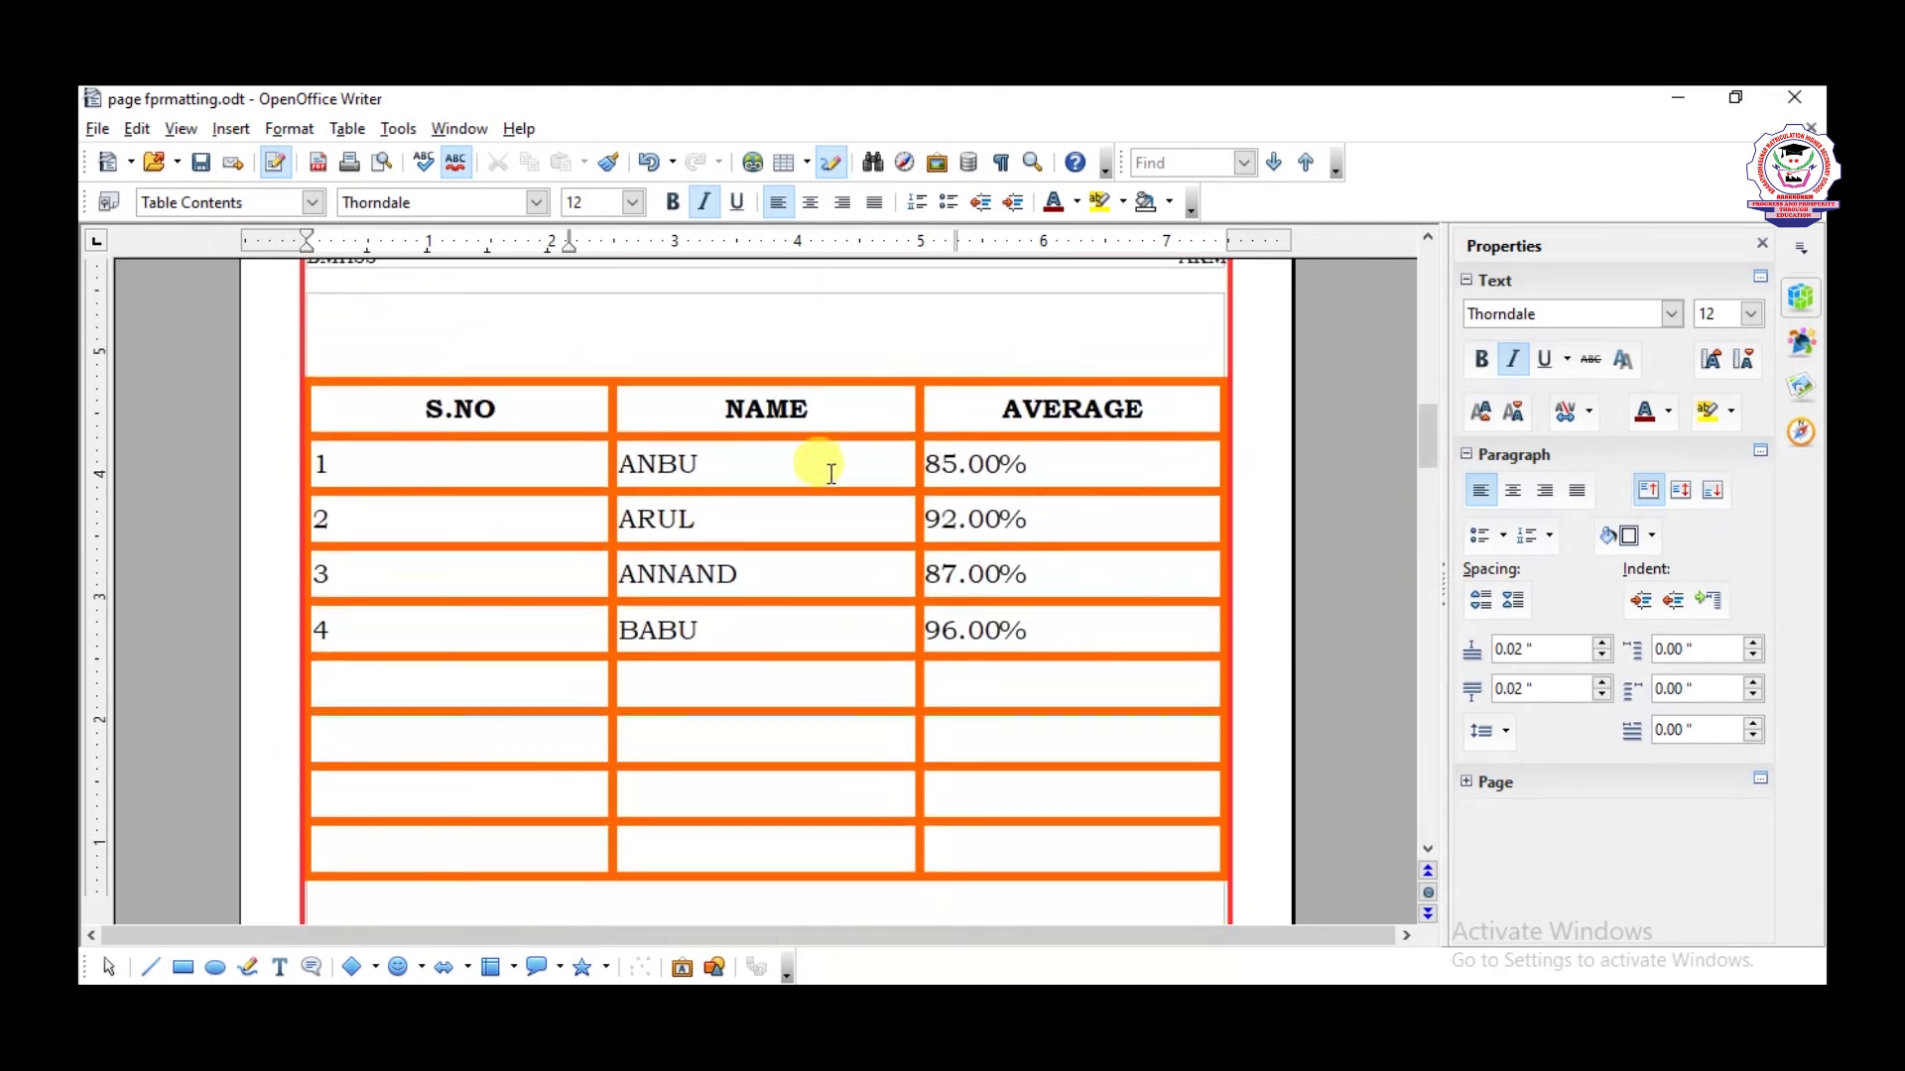
pyautogui.click(1040, 568)
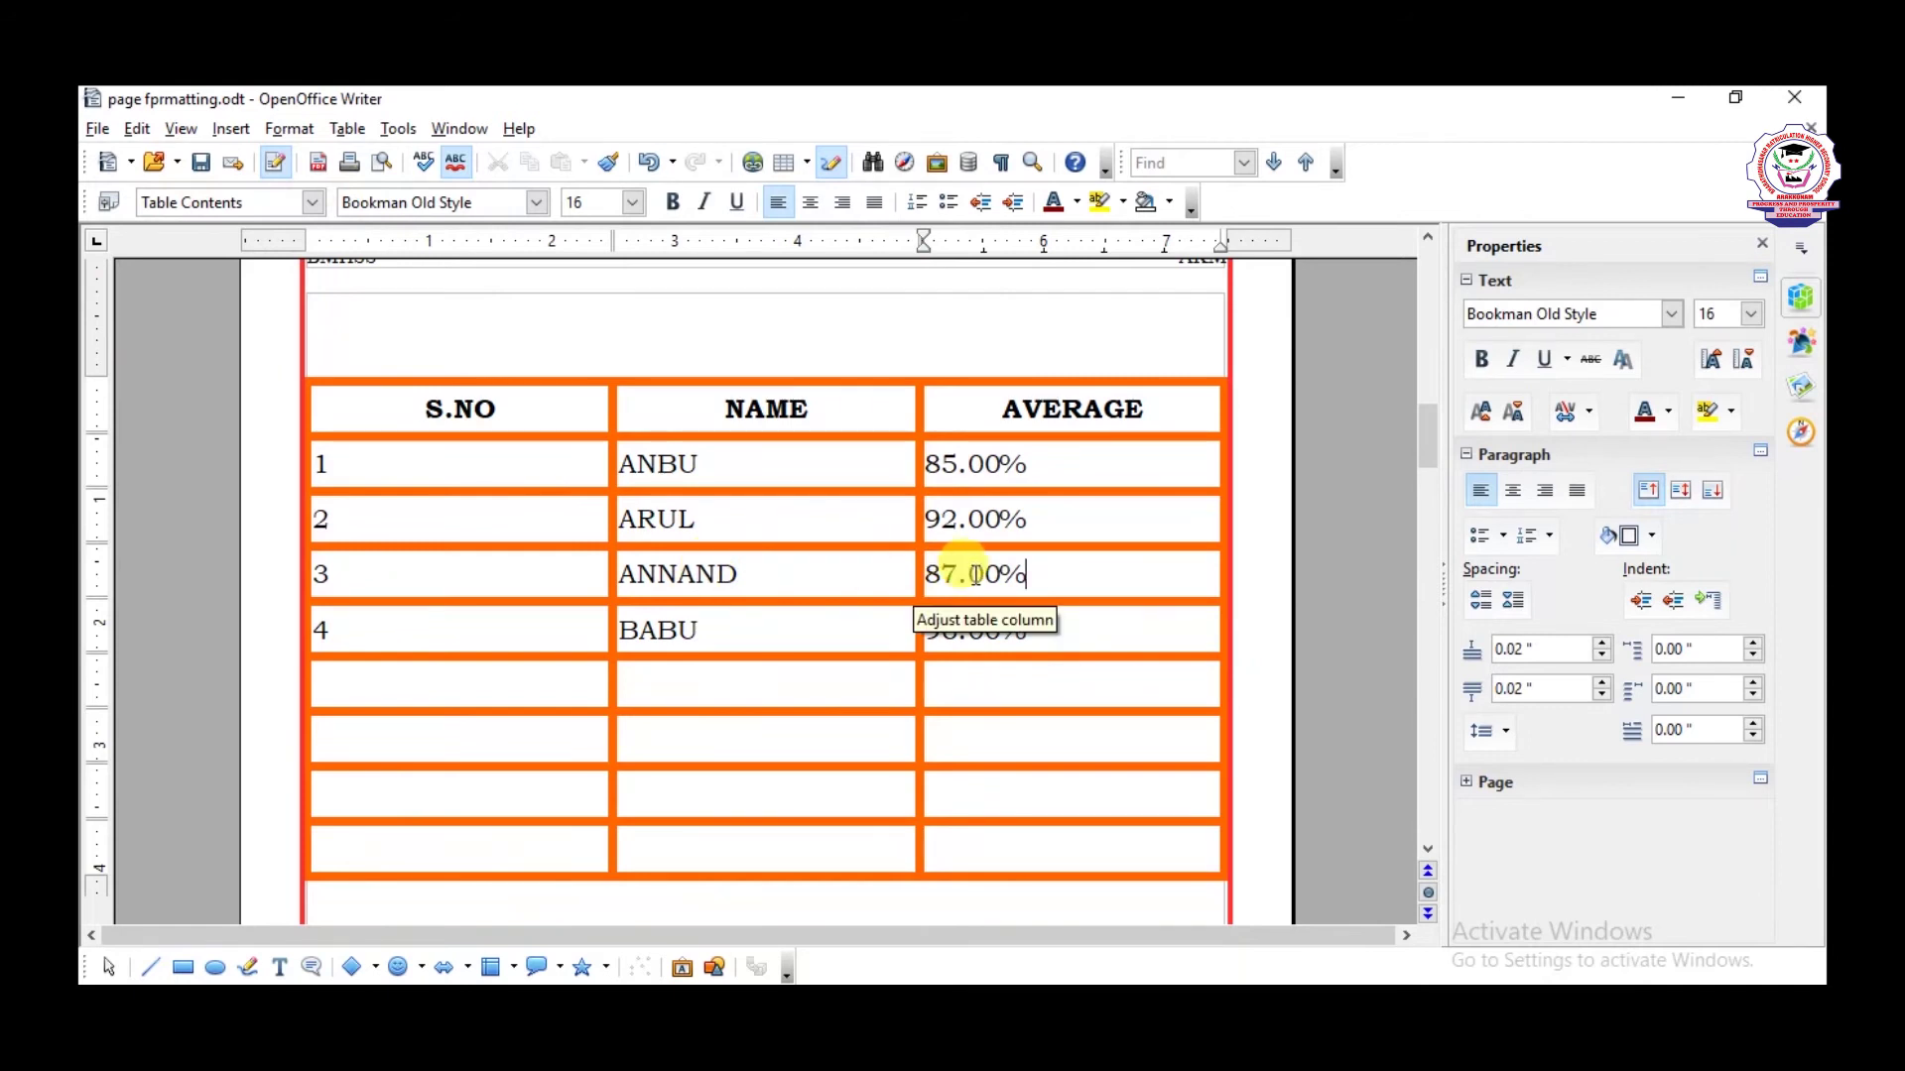
pyautogui.click(360, 125)
pyautogui.moveTo(395, 158)
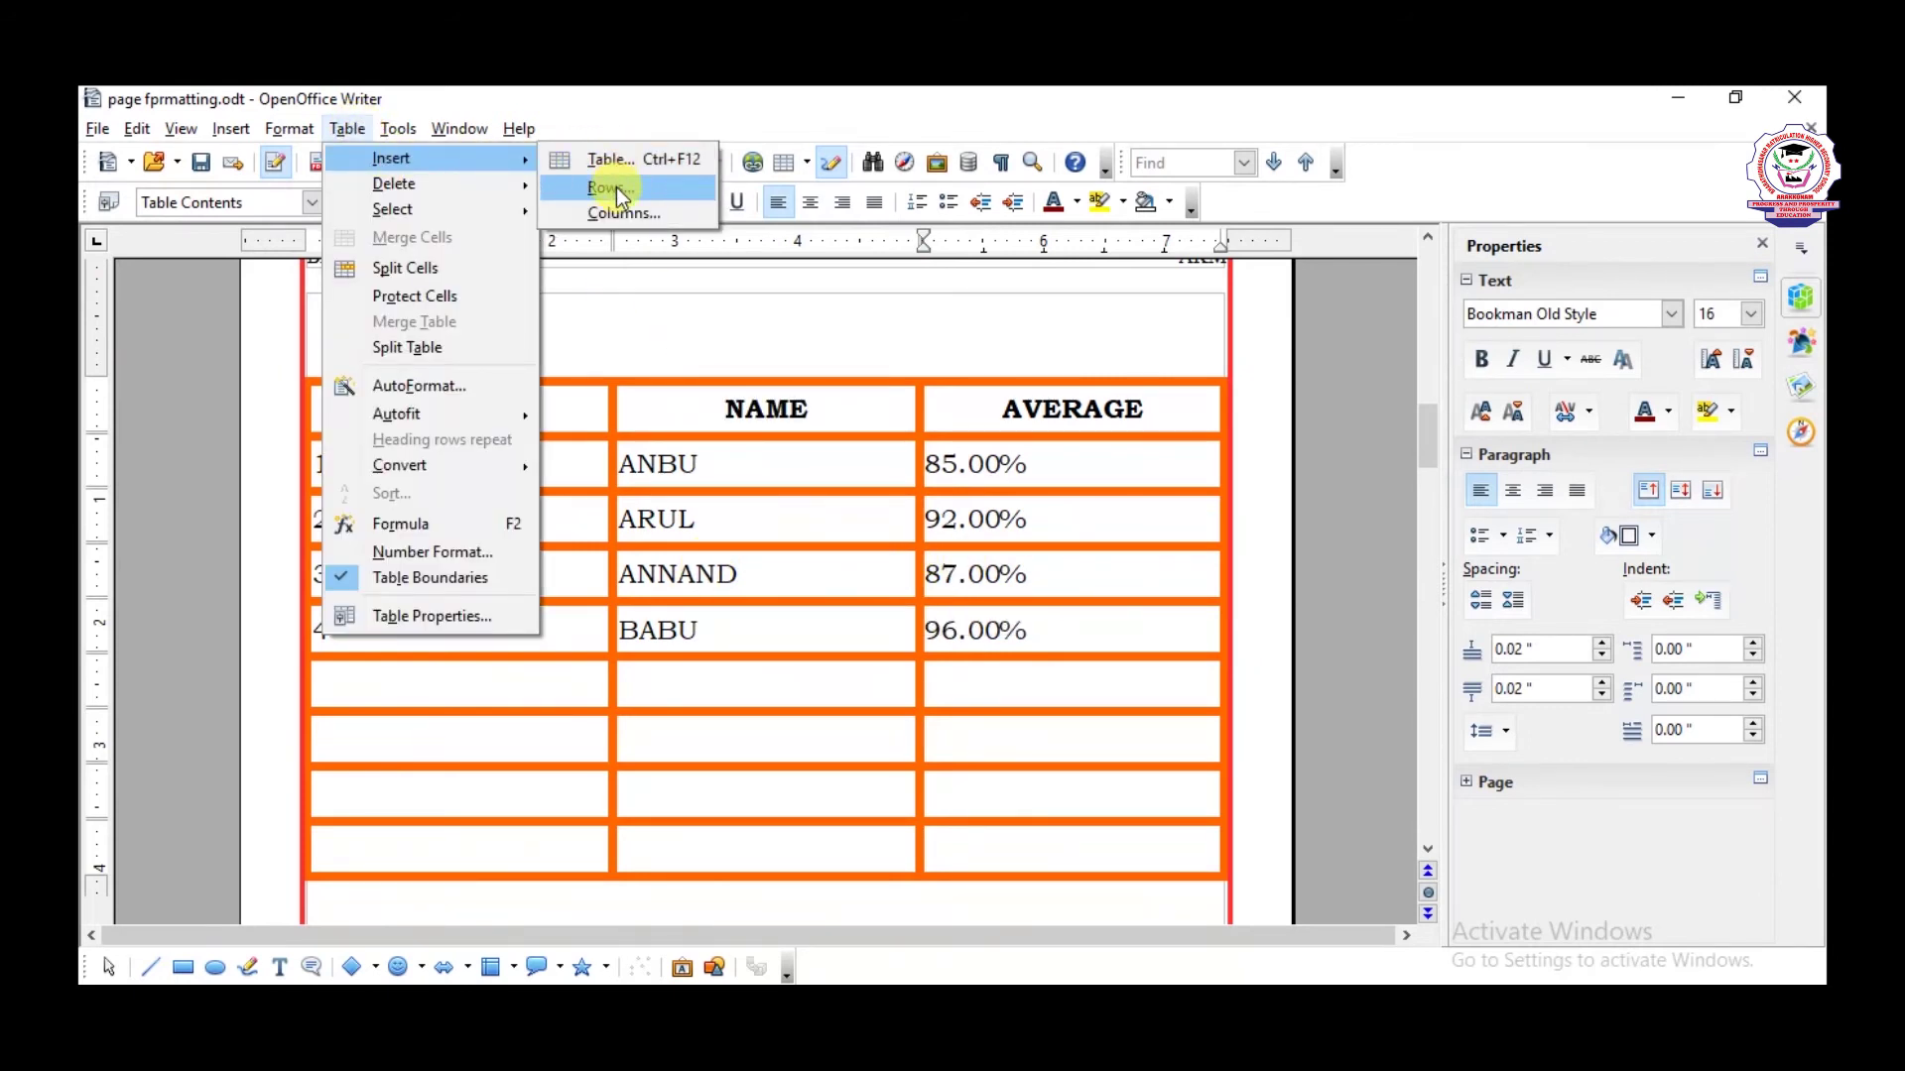
pyautogui.click(616, 188)
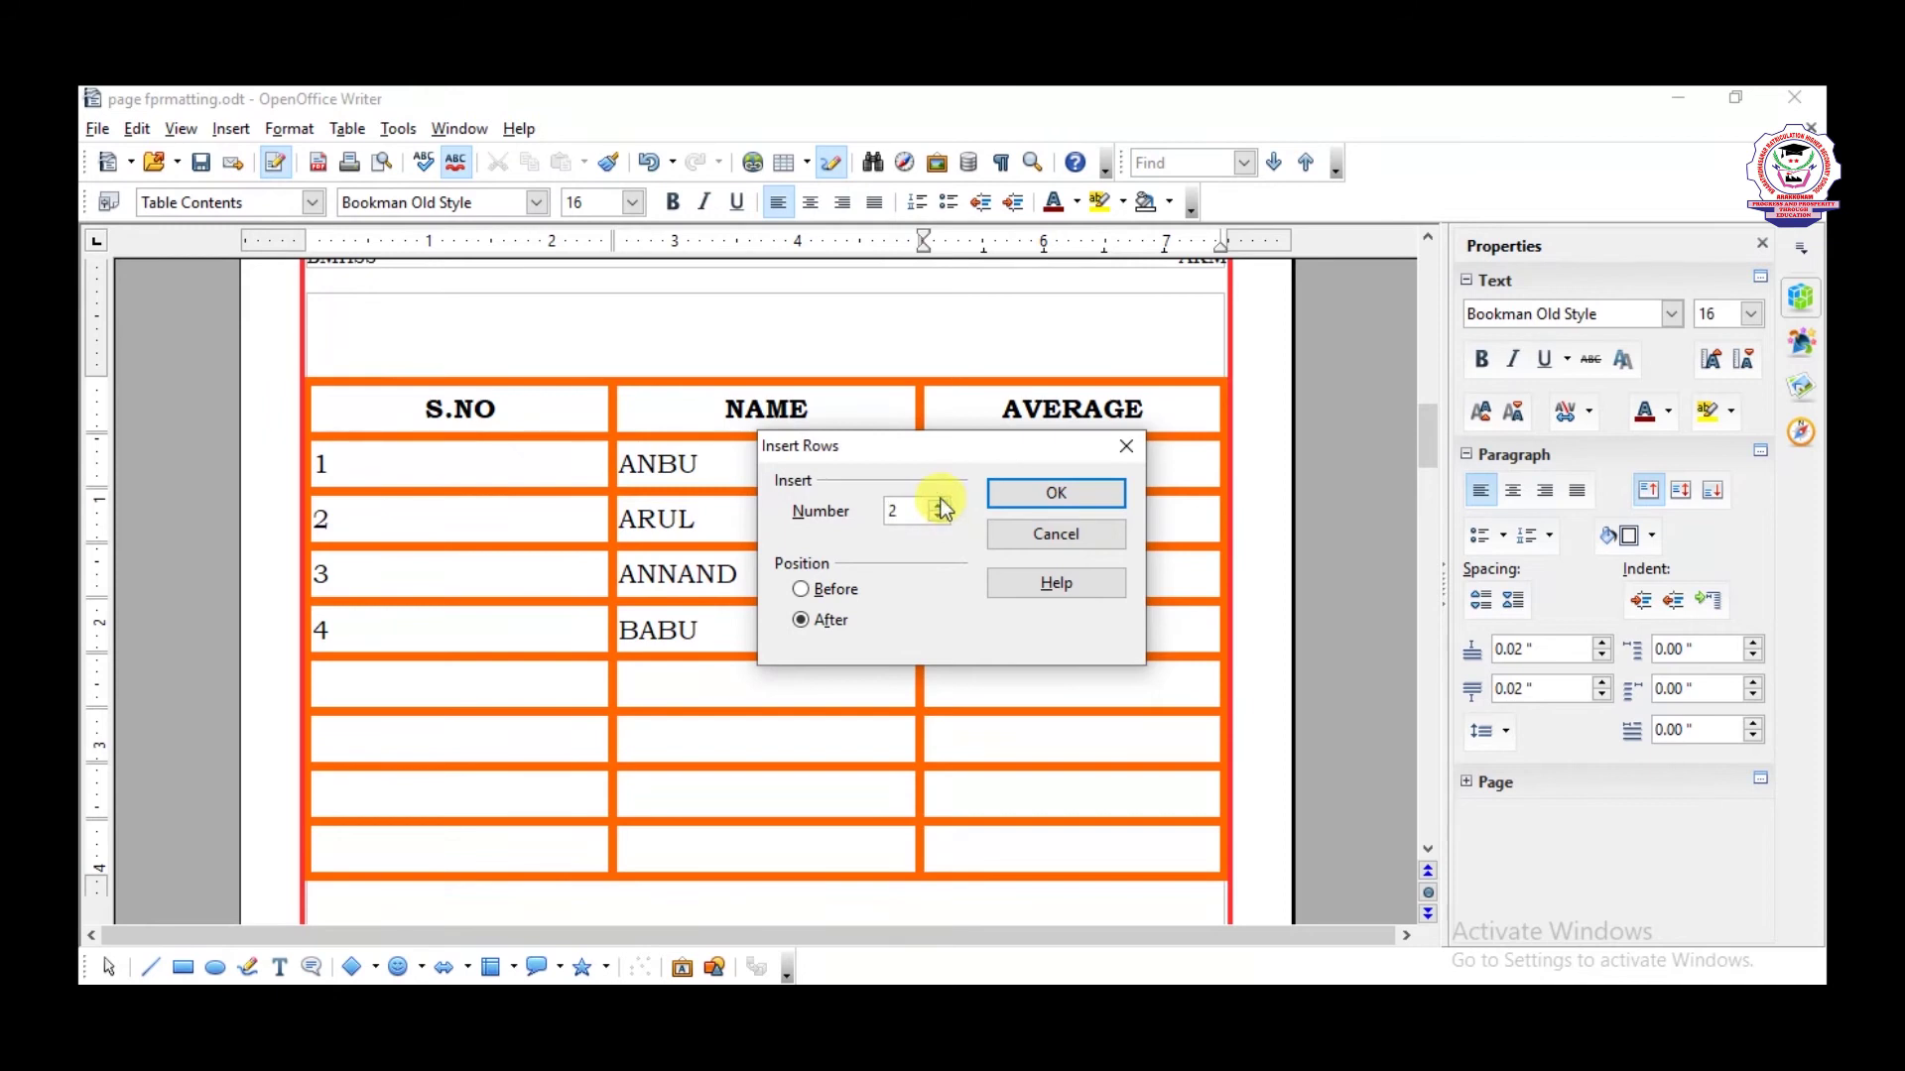
pyautogui.click(1049, 494)
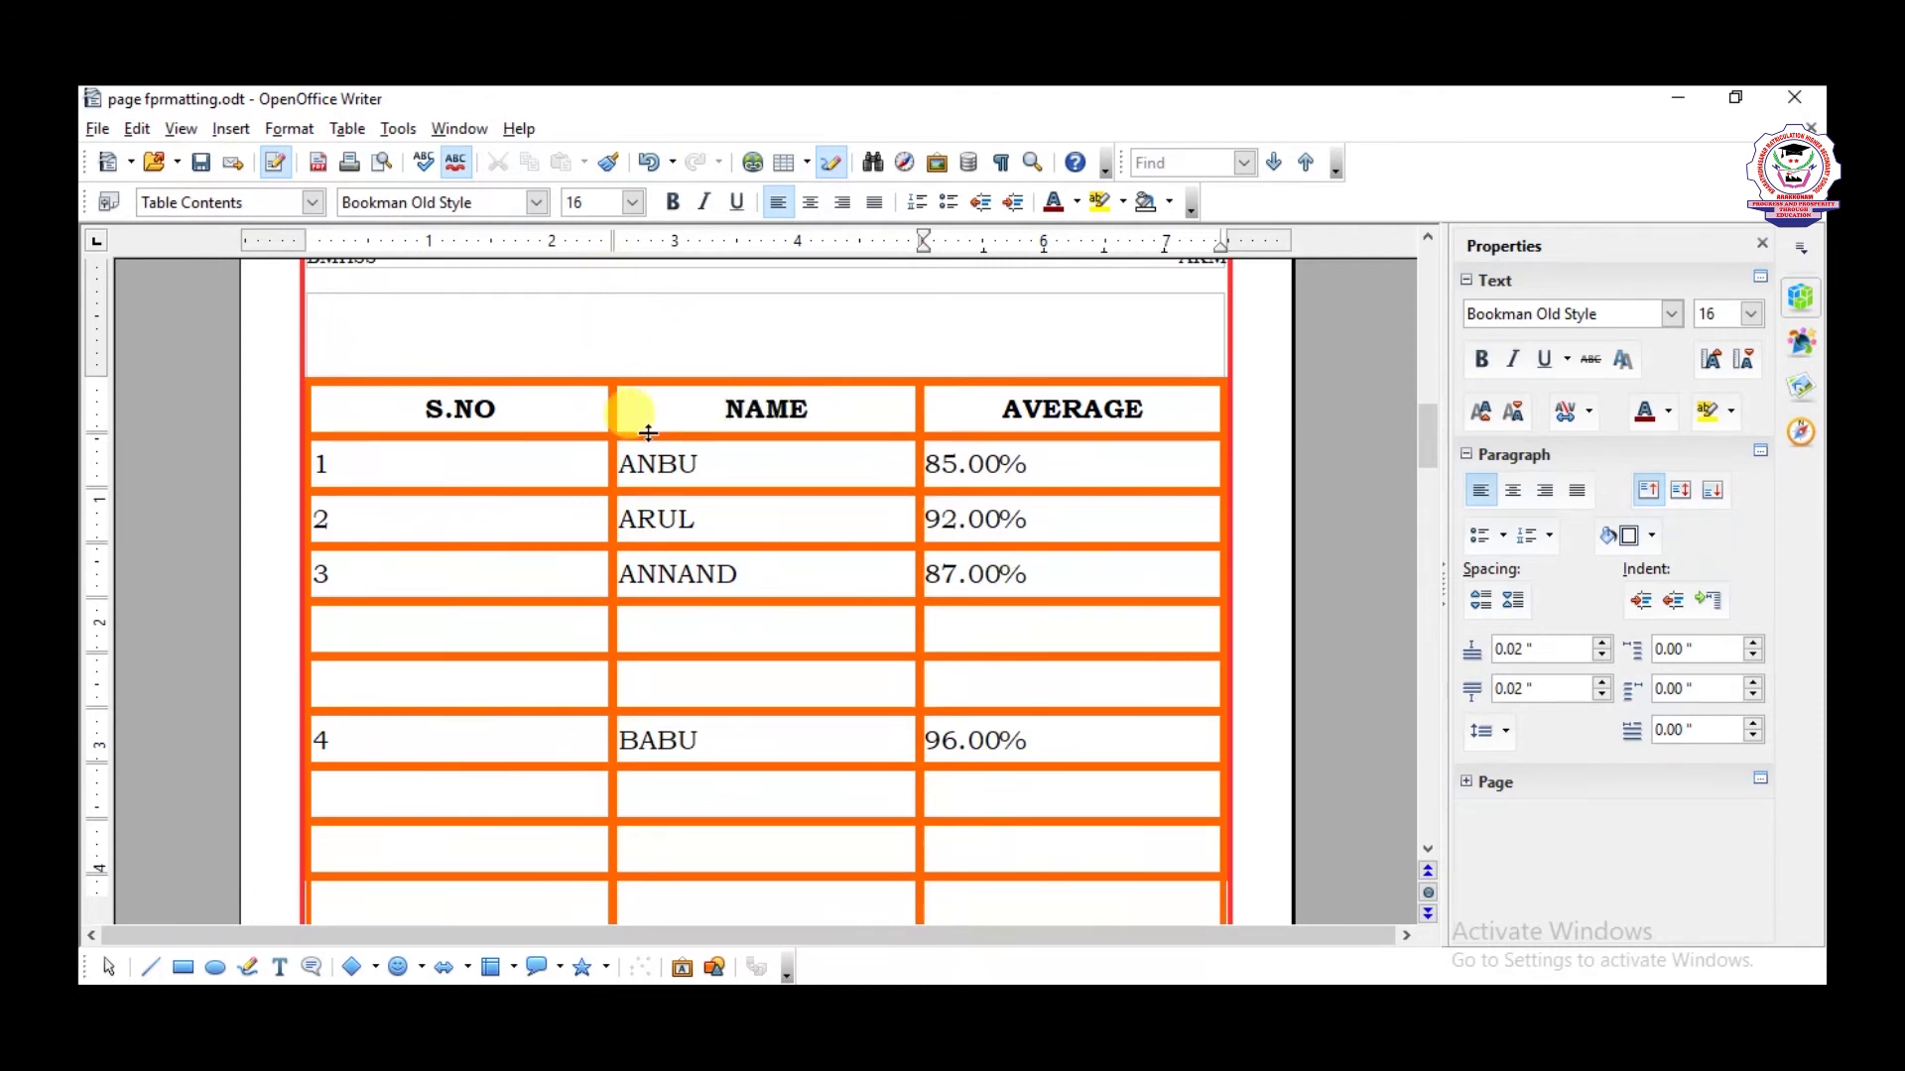
# - Insert 1 empty row before the row with serial number 3 in the averages table
pyautogui.click(347, 129)
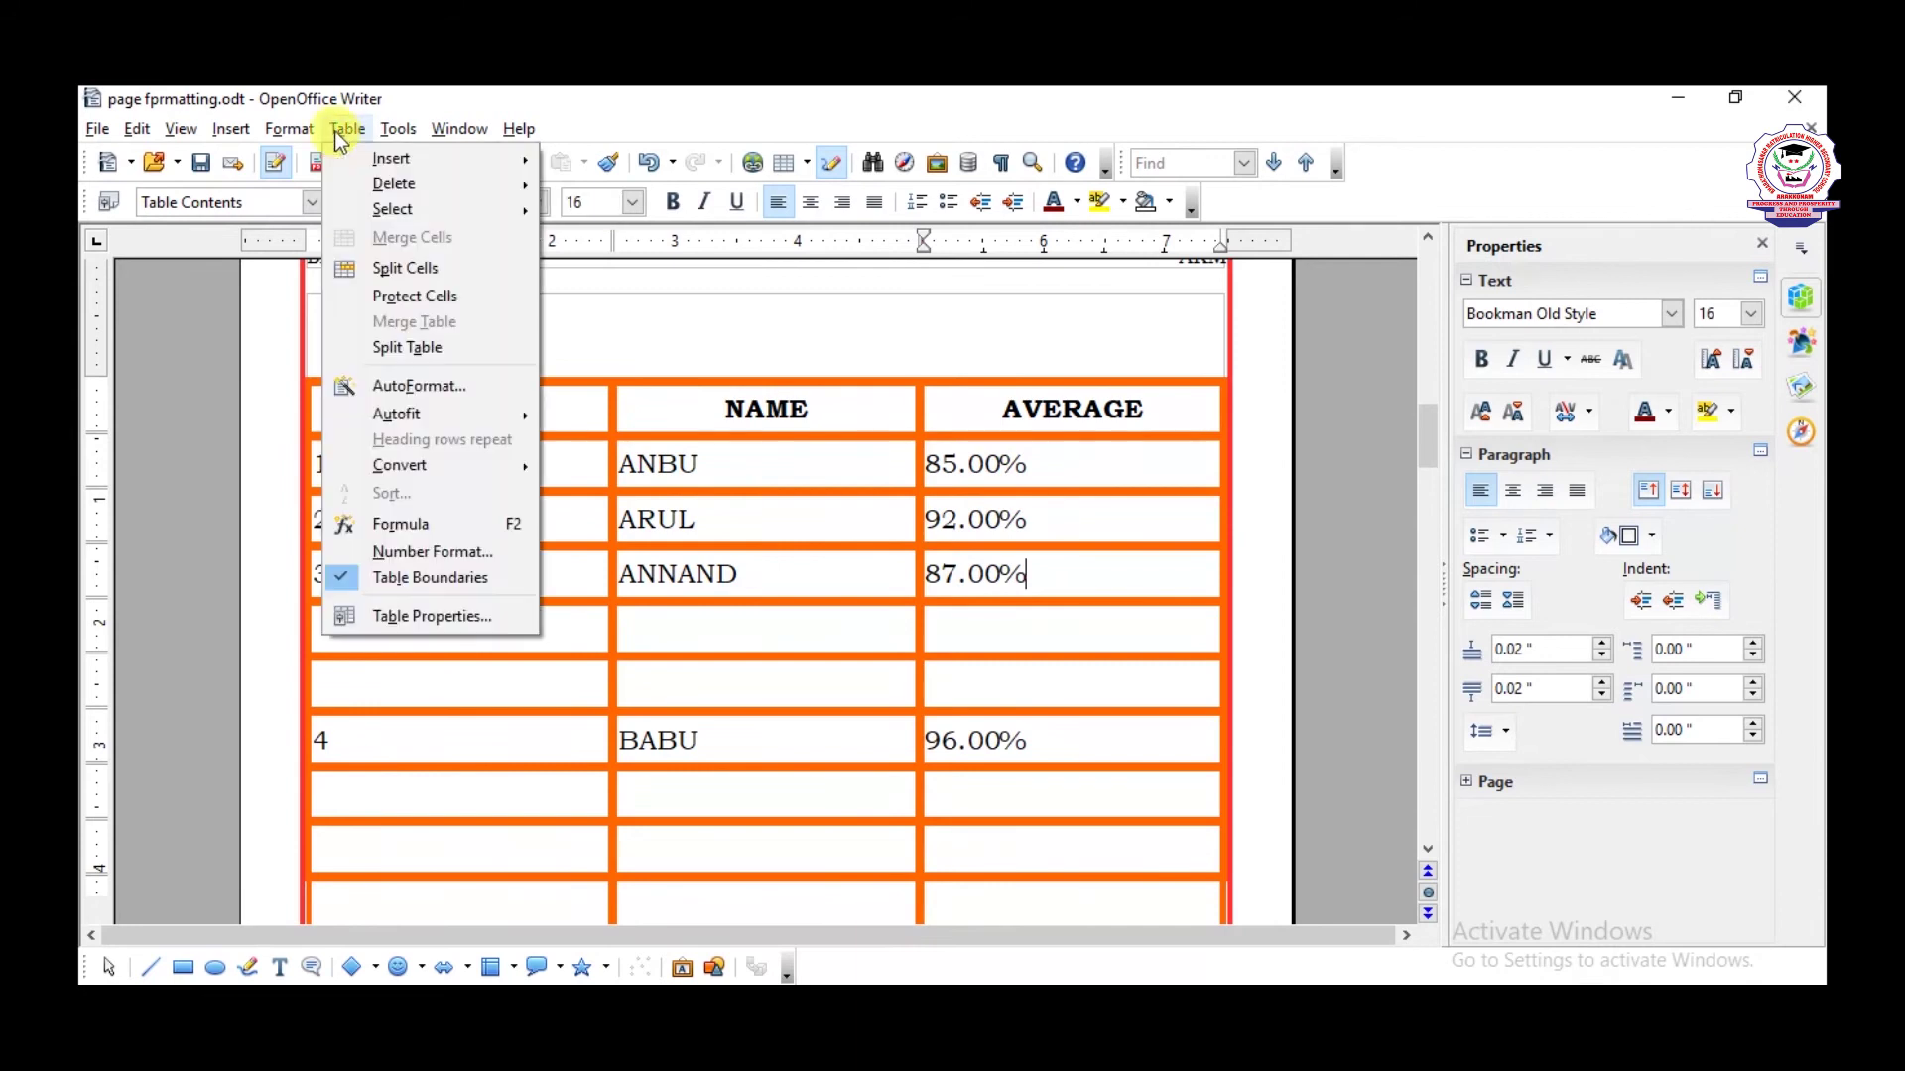
pyautogui.moveTo(406, 161)
pyautogui.click(655, 190)
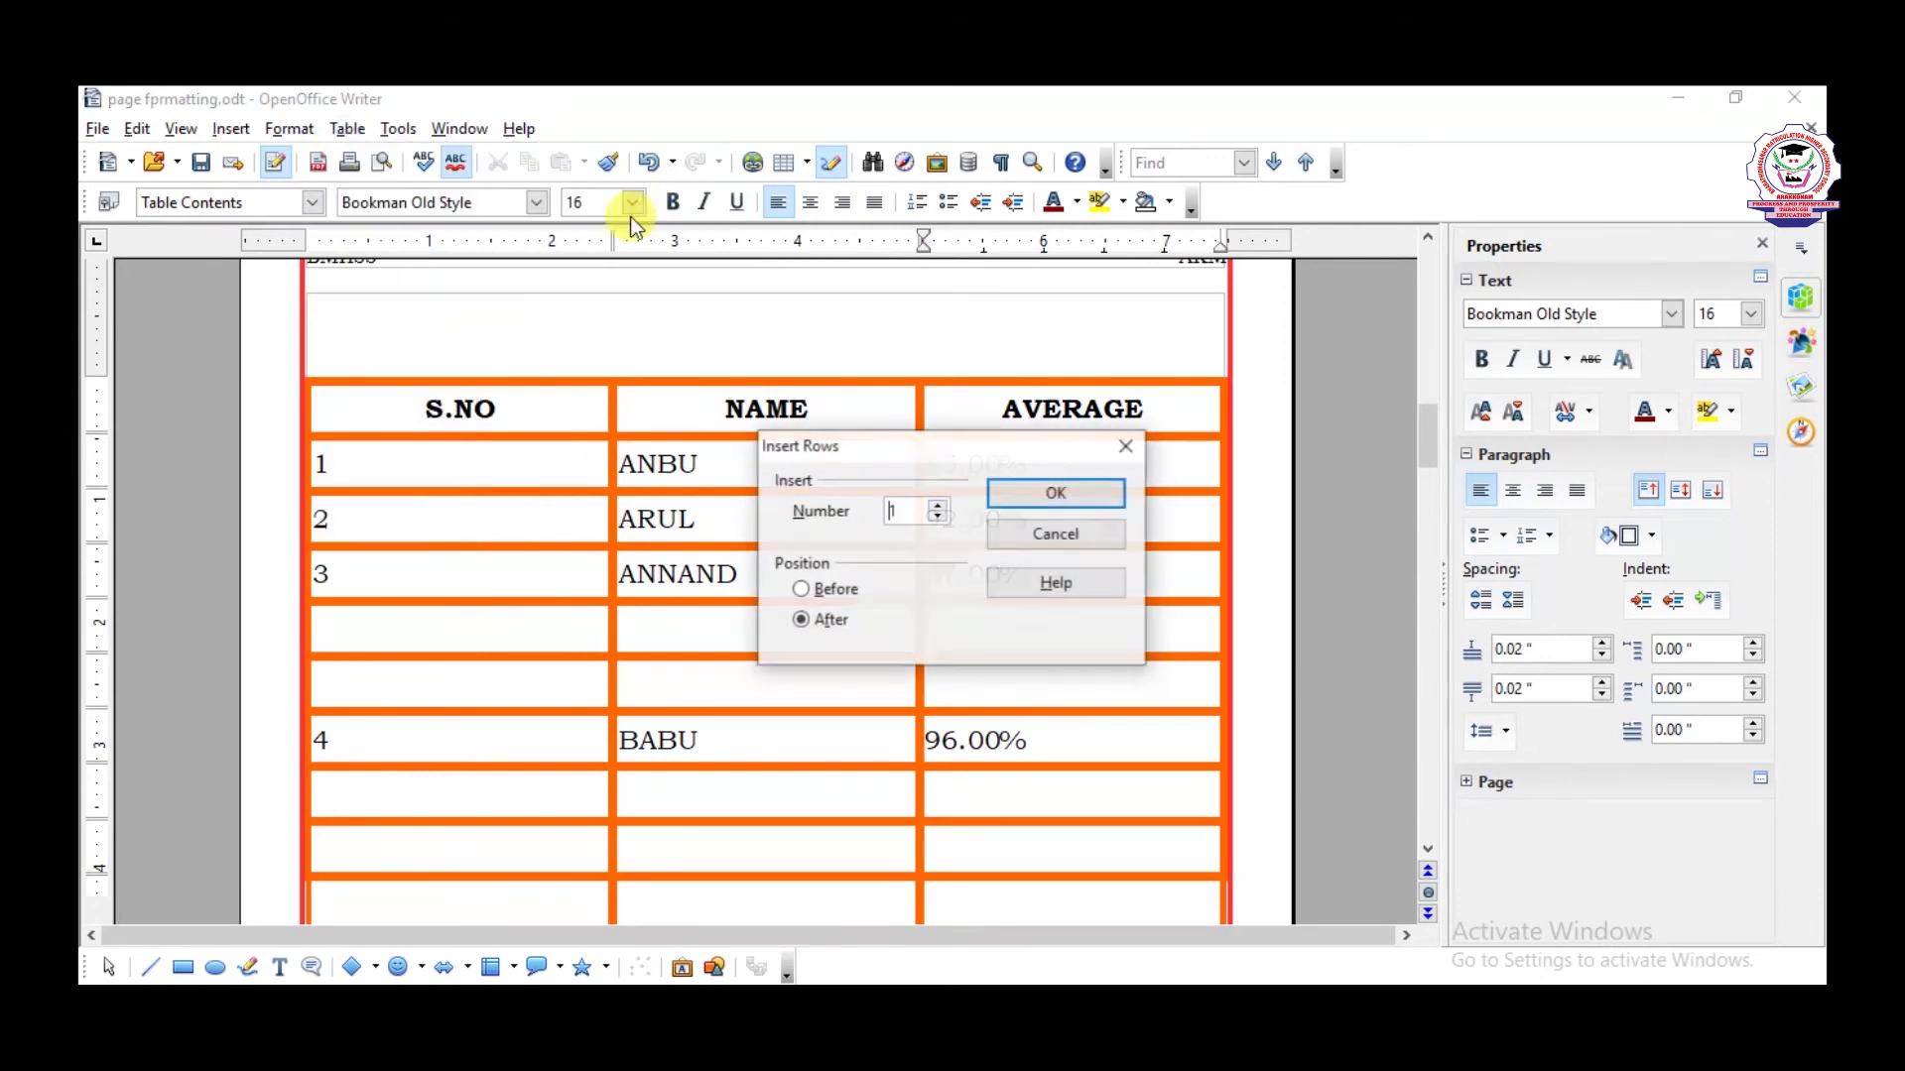
pyautogui.click(849, 585)
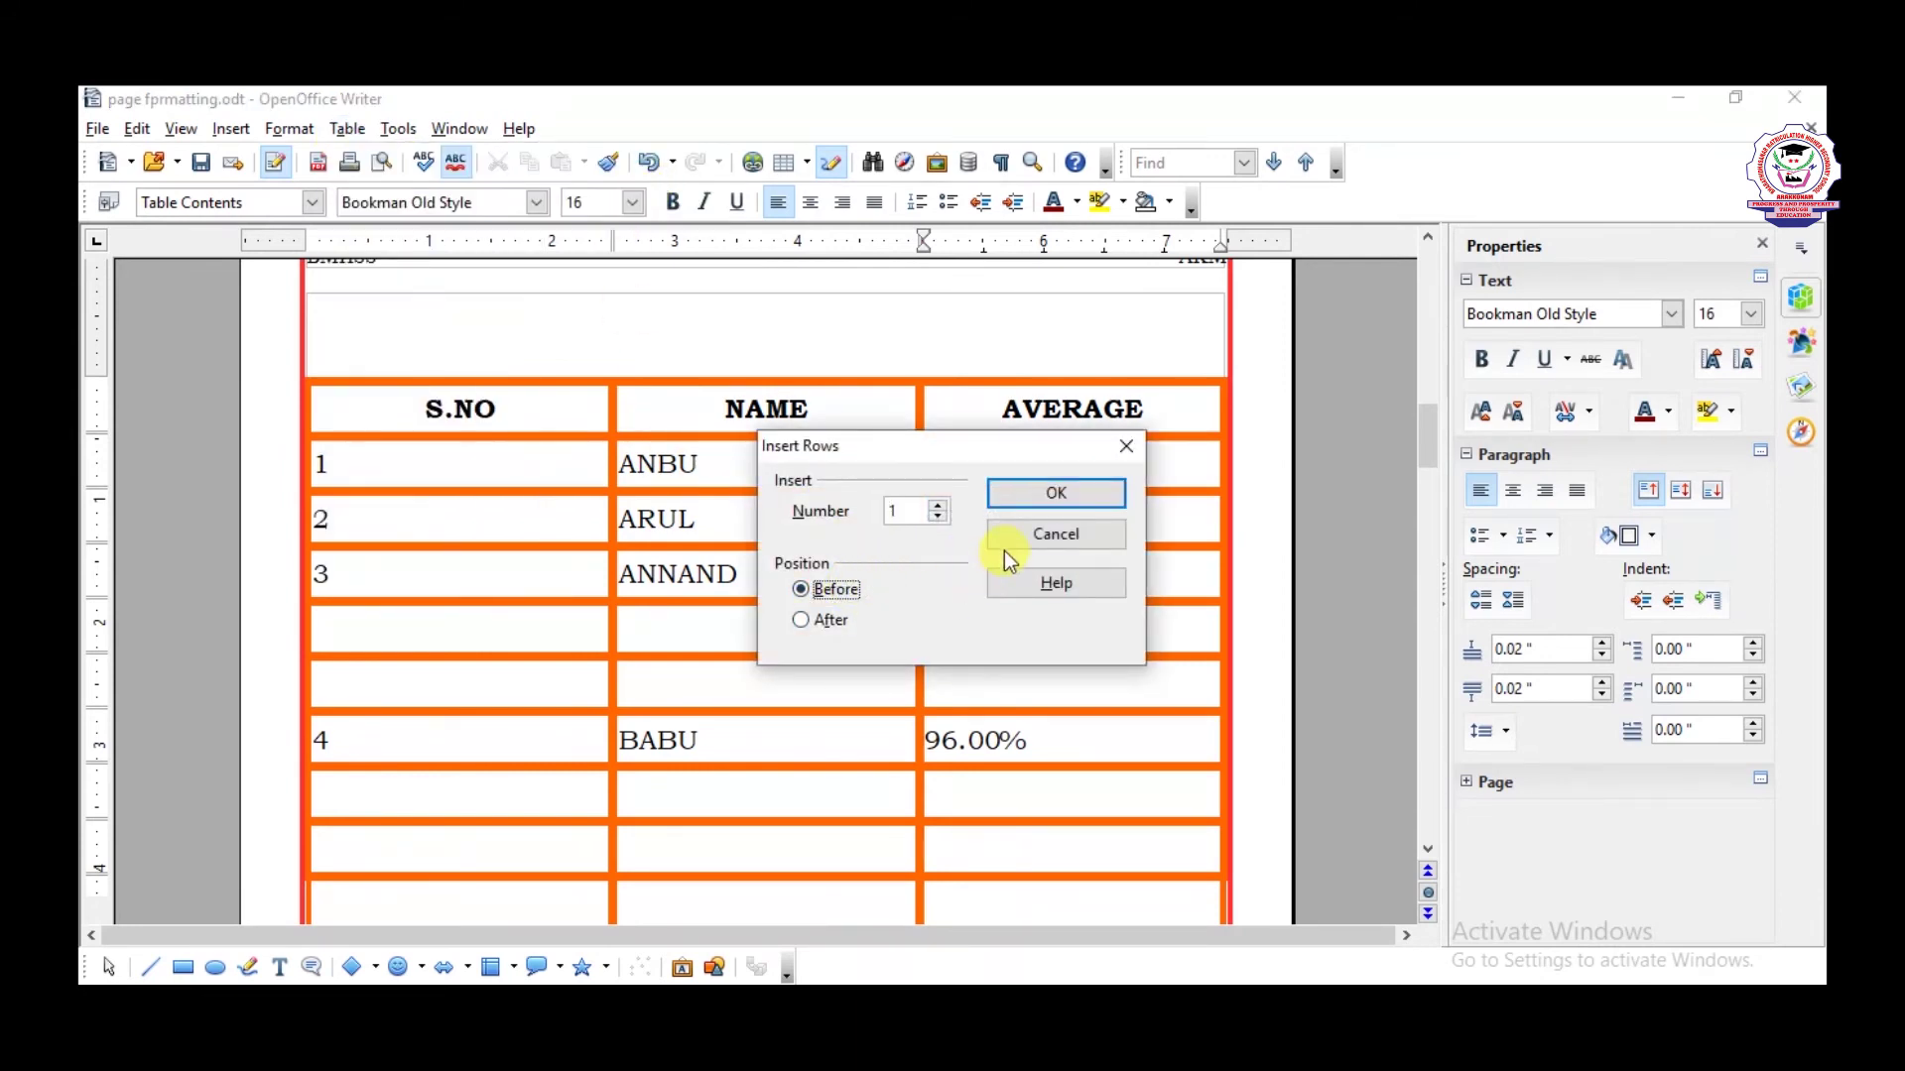
pyautogui.click(1056, 492)
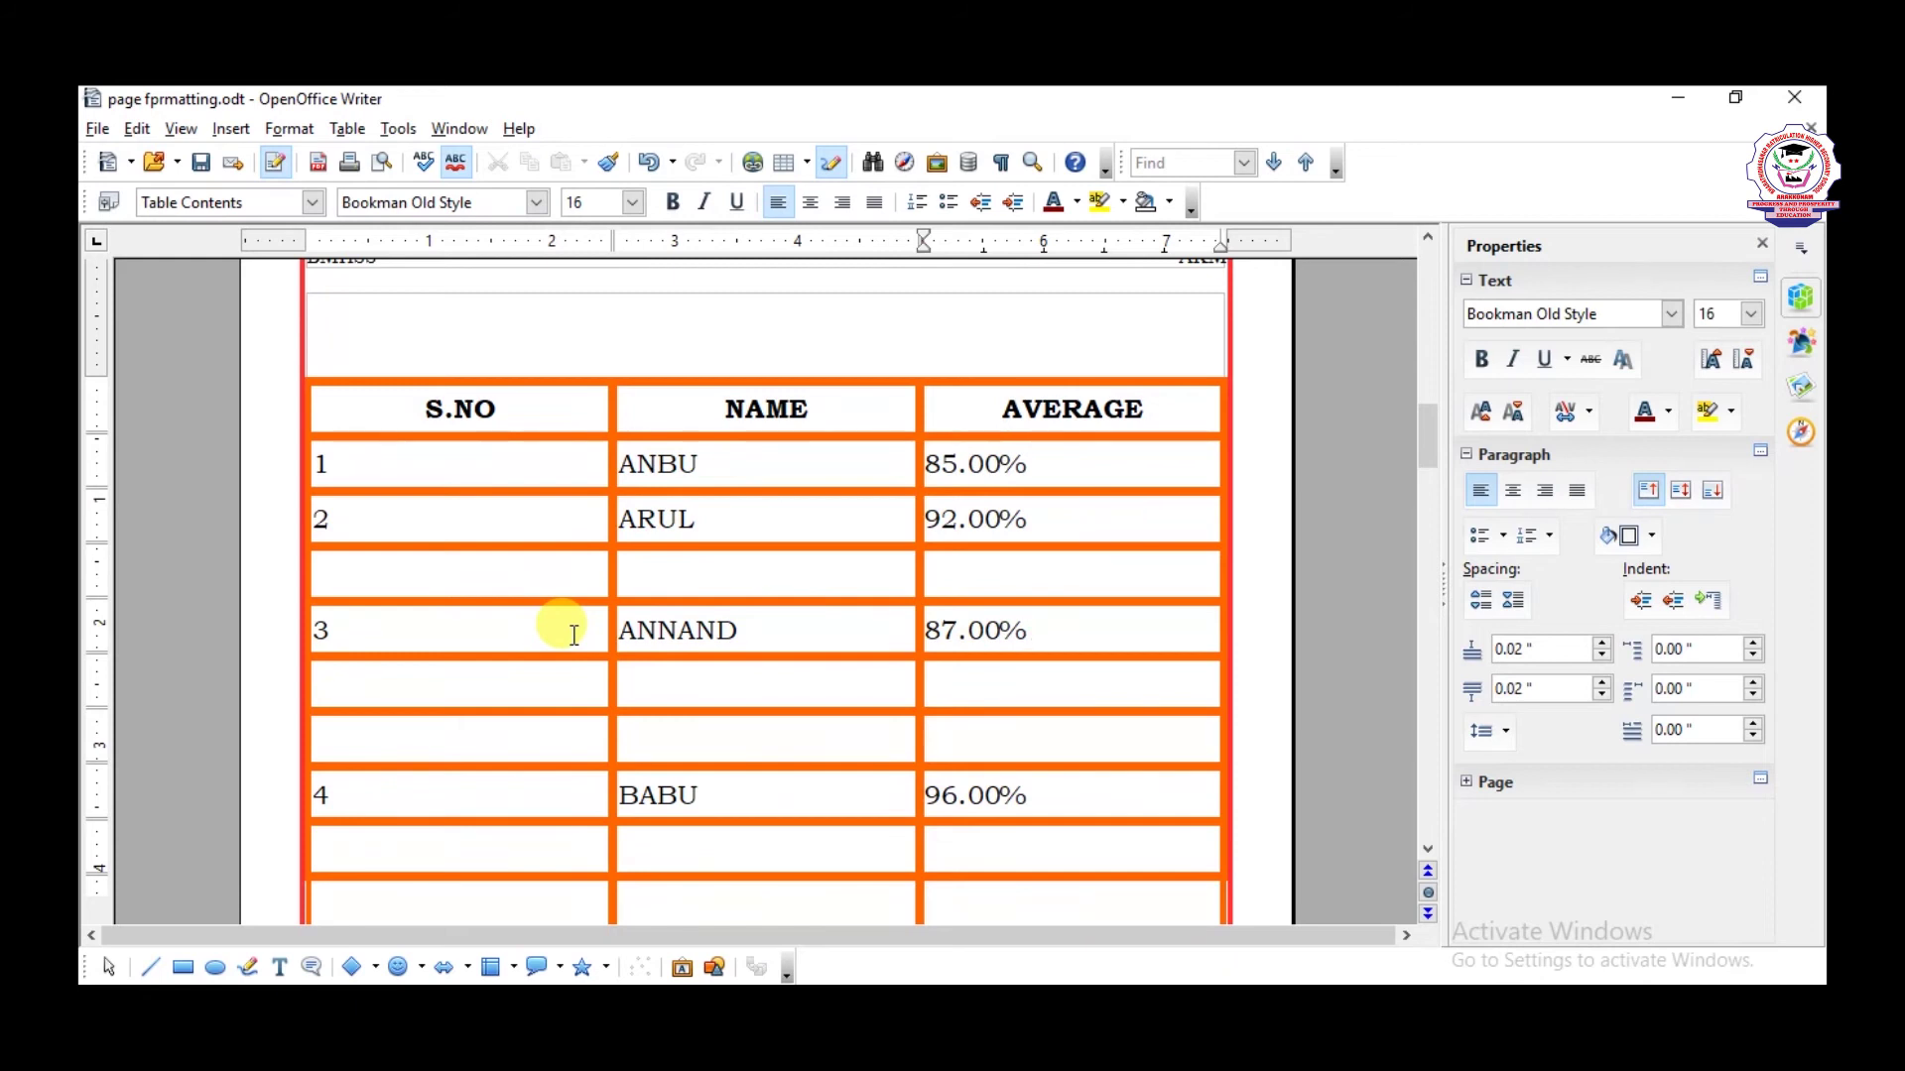
# - Insert 1 empty column after the AVERAGE column
pyautogui.click(231, 129)
pyautogui.moveTo(349, 127)
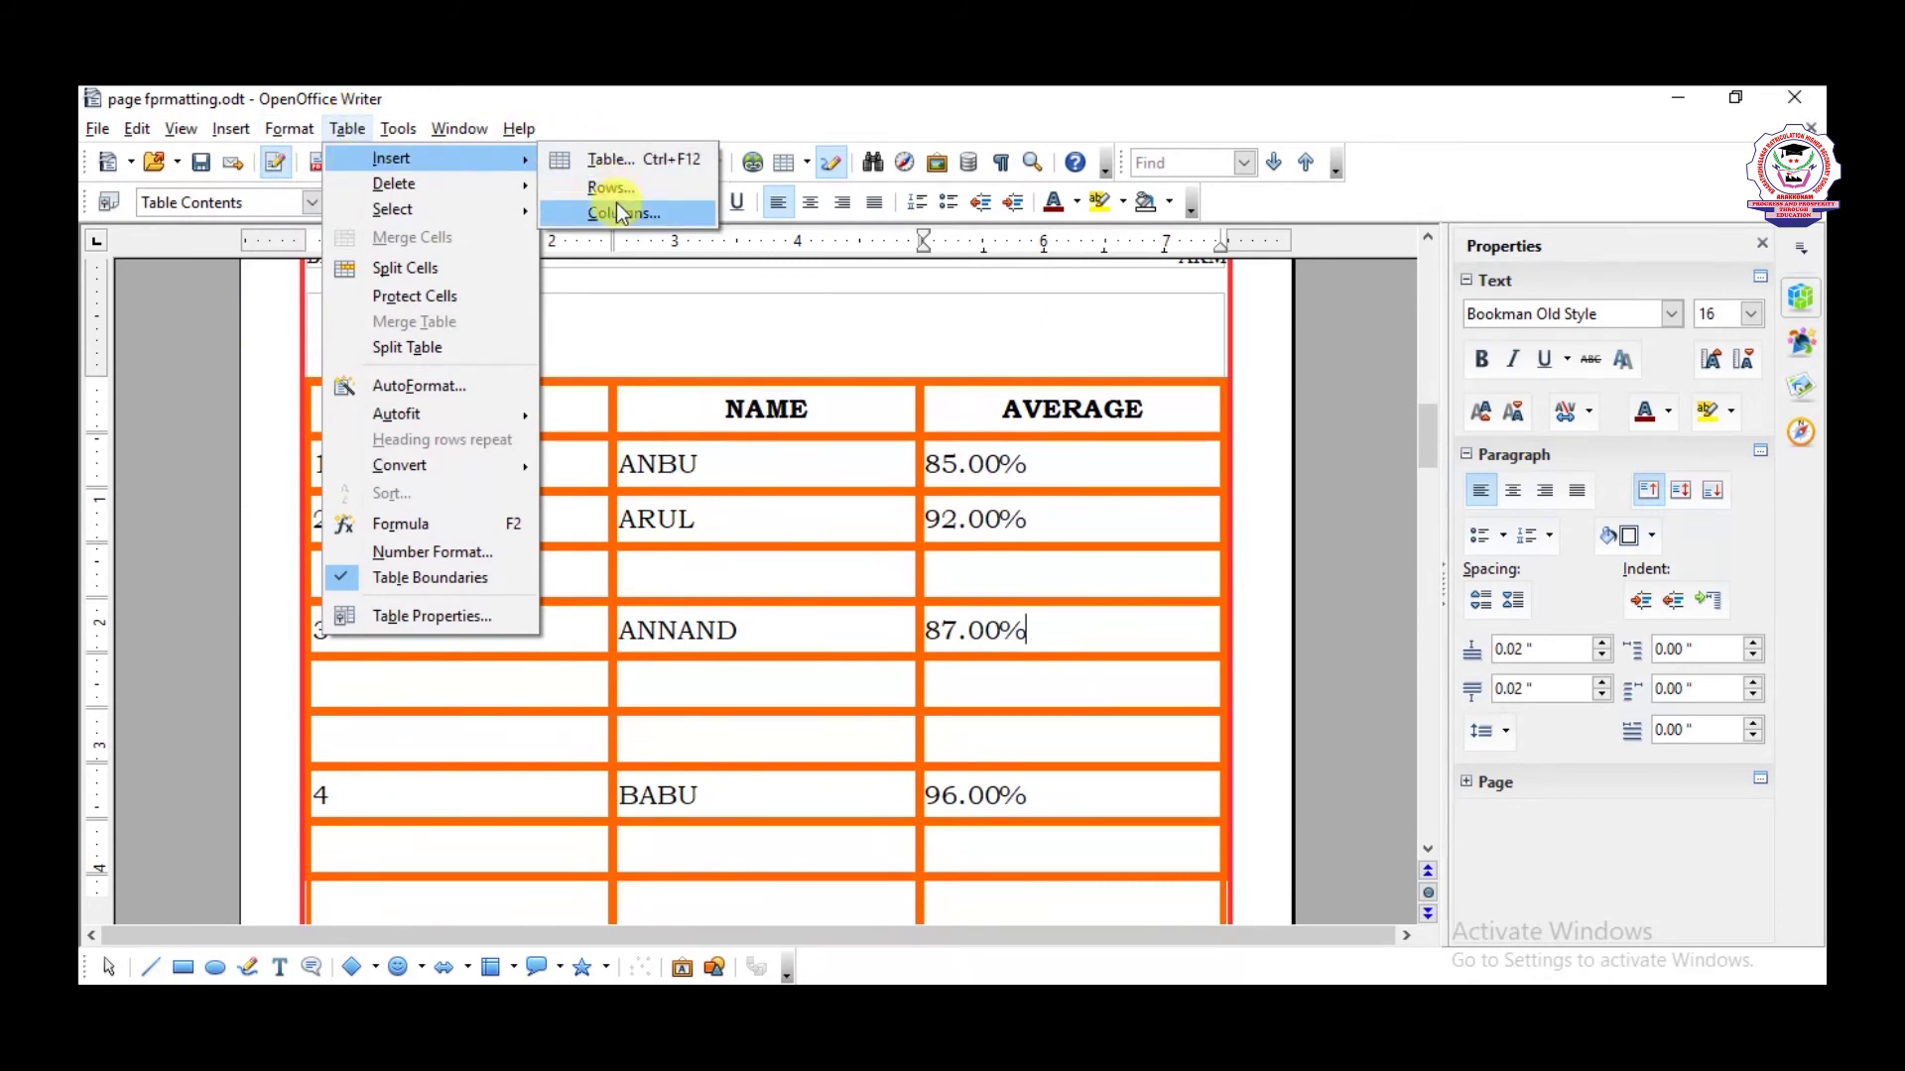
pyautogui.click(621, 217)
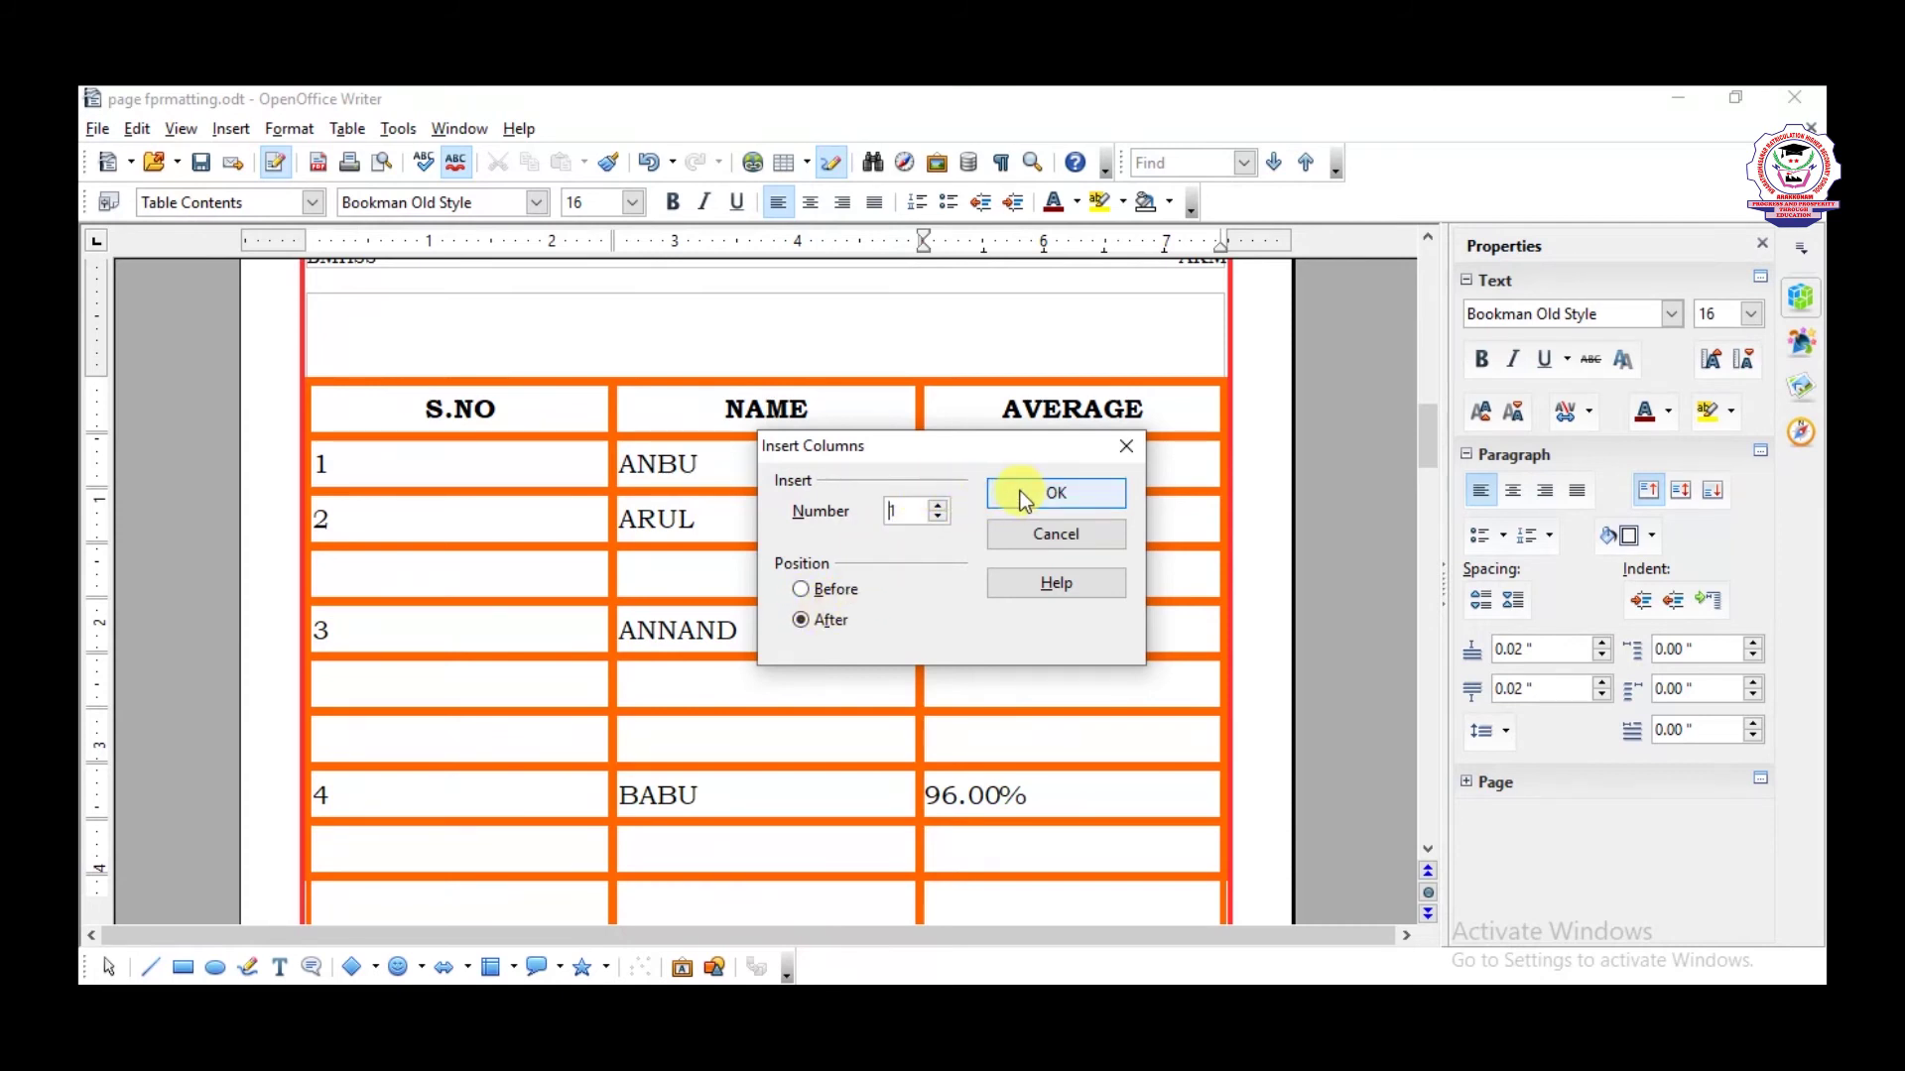
pyautogui.click(1055, 493)
# - Insert 1 empty column before the AVERAGE column, working from its cell in the serial number 3 row
pyautogui.moveTo(901, 625); pyautogui.dragTo(765, 623)
pyautogui.click(873, 629)
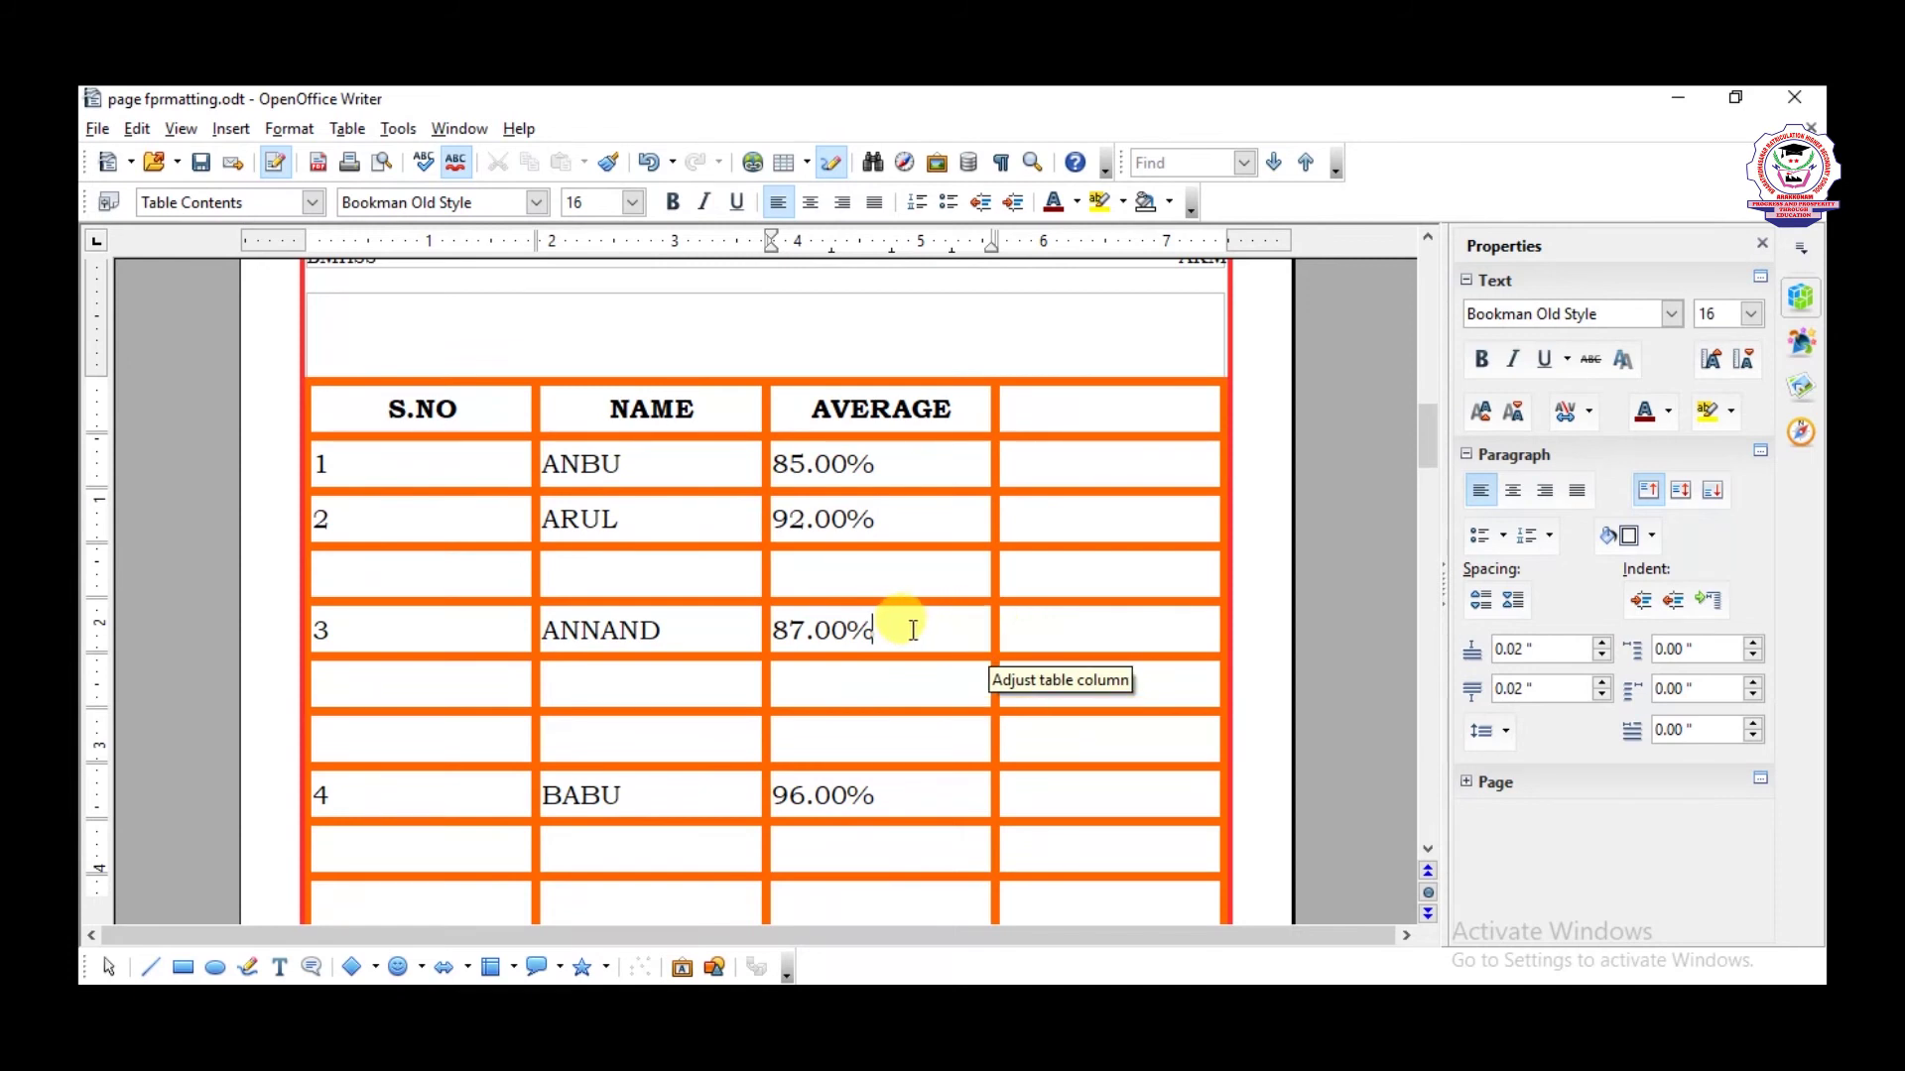
pyautogui.click(365, 126)
pyautogui.moveTo(420, 155)
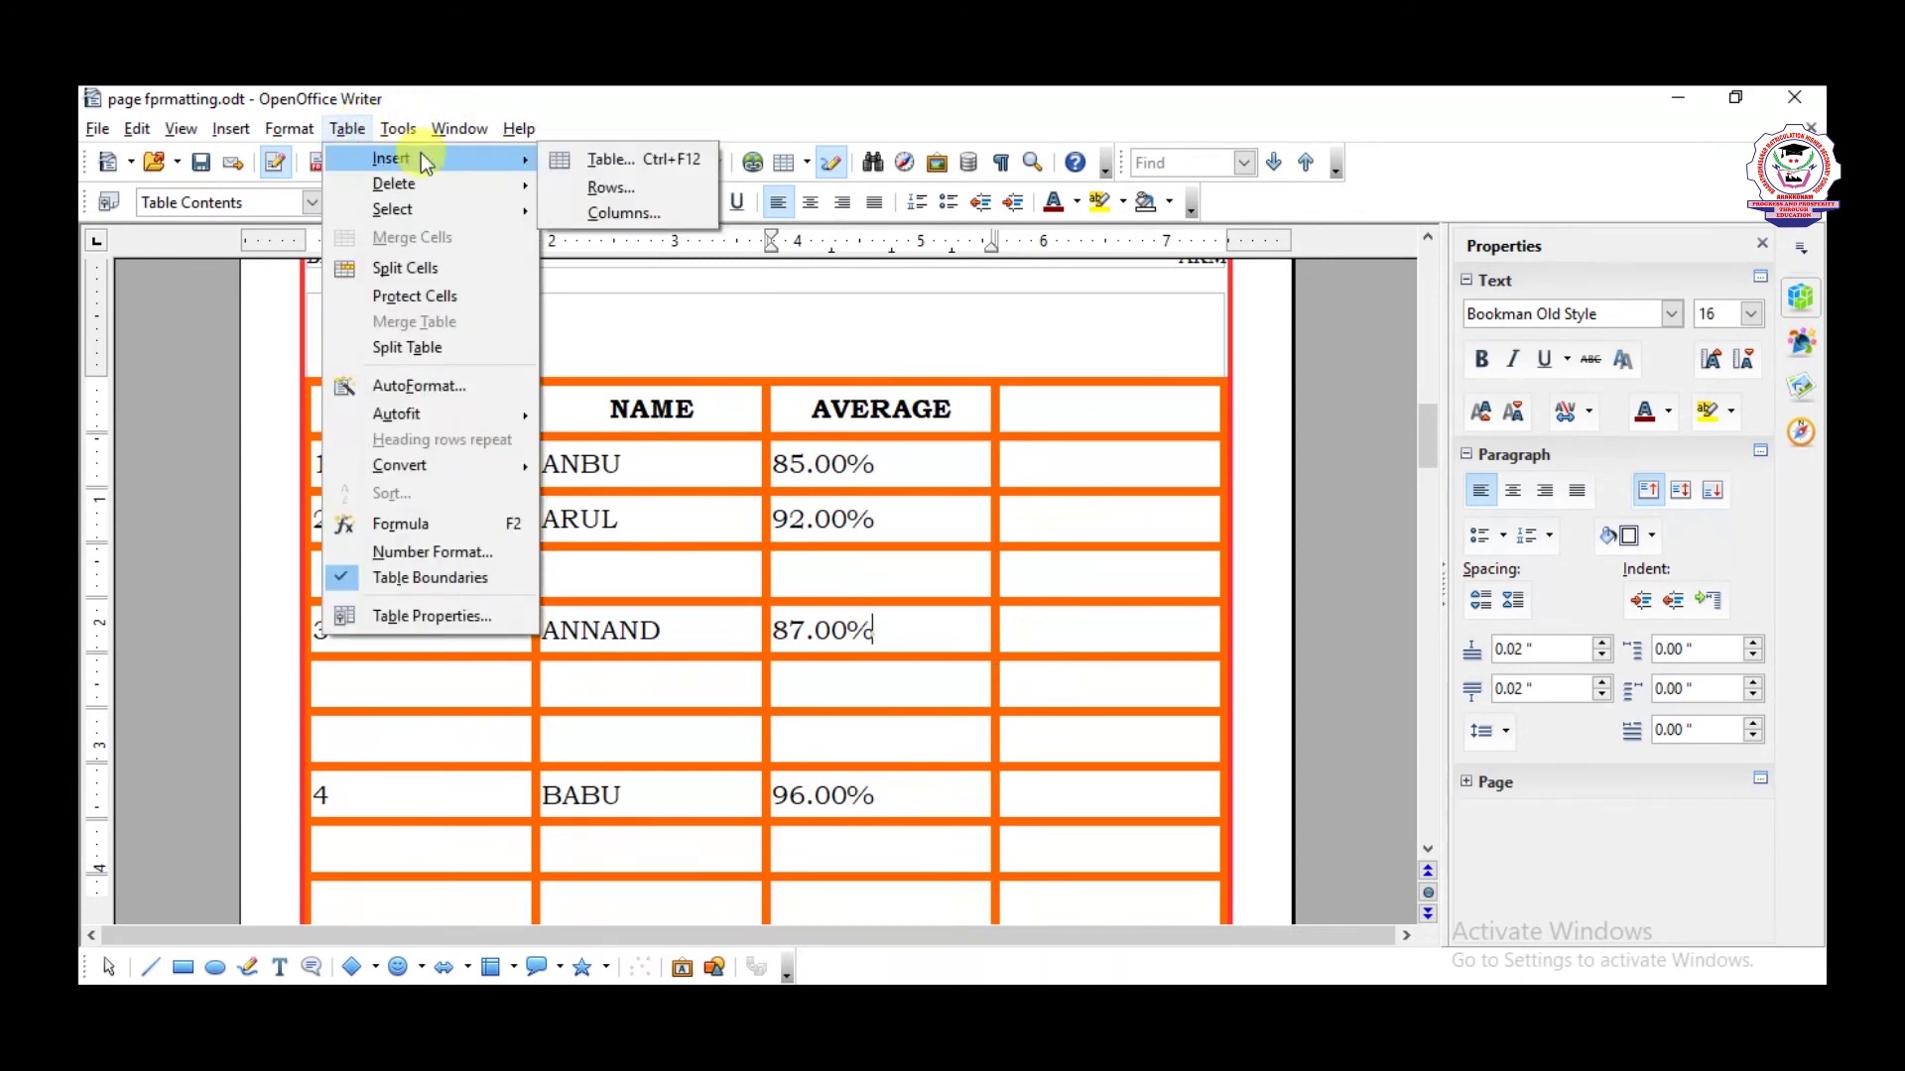
pyautogui.click(643, 215)
pyautogui.click(833, 595)
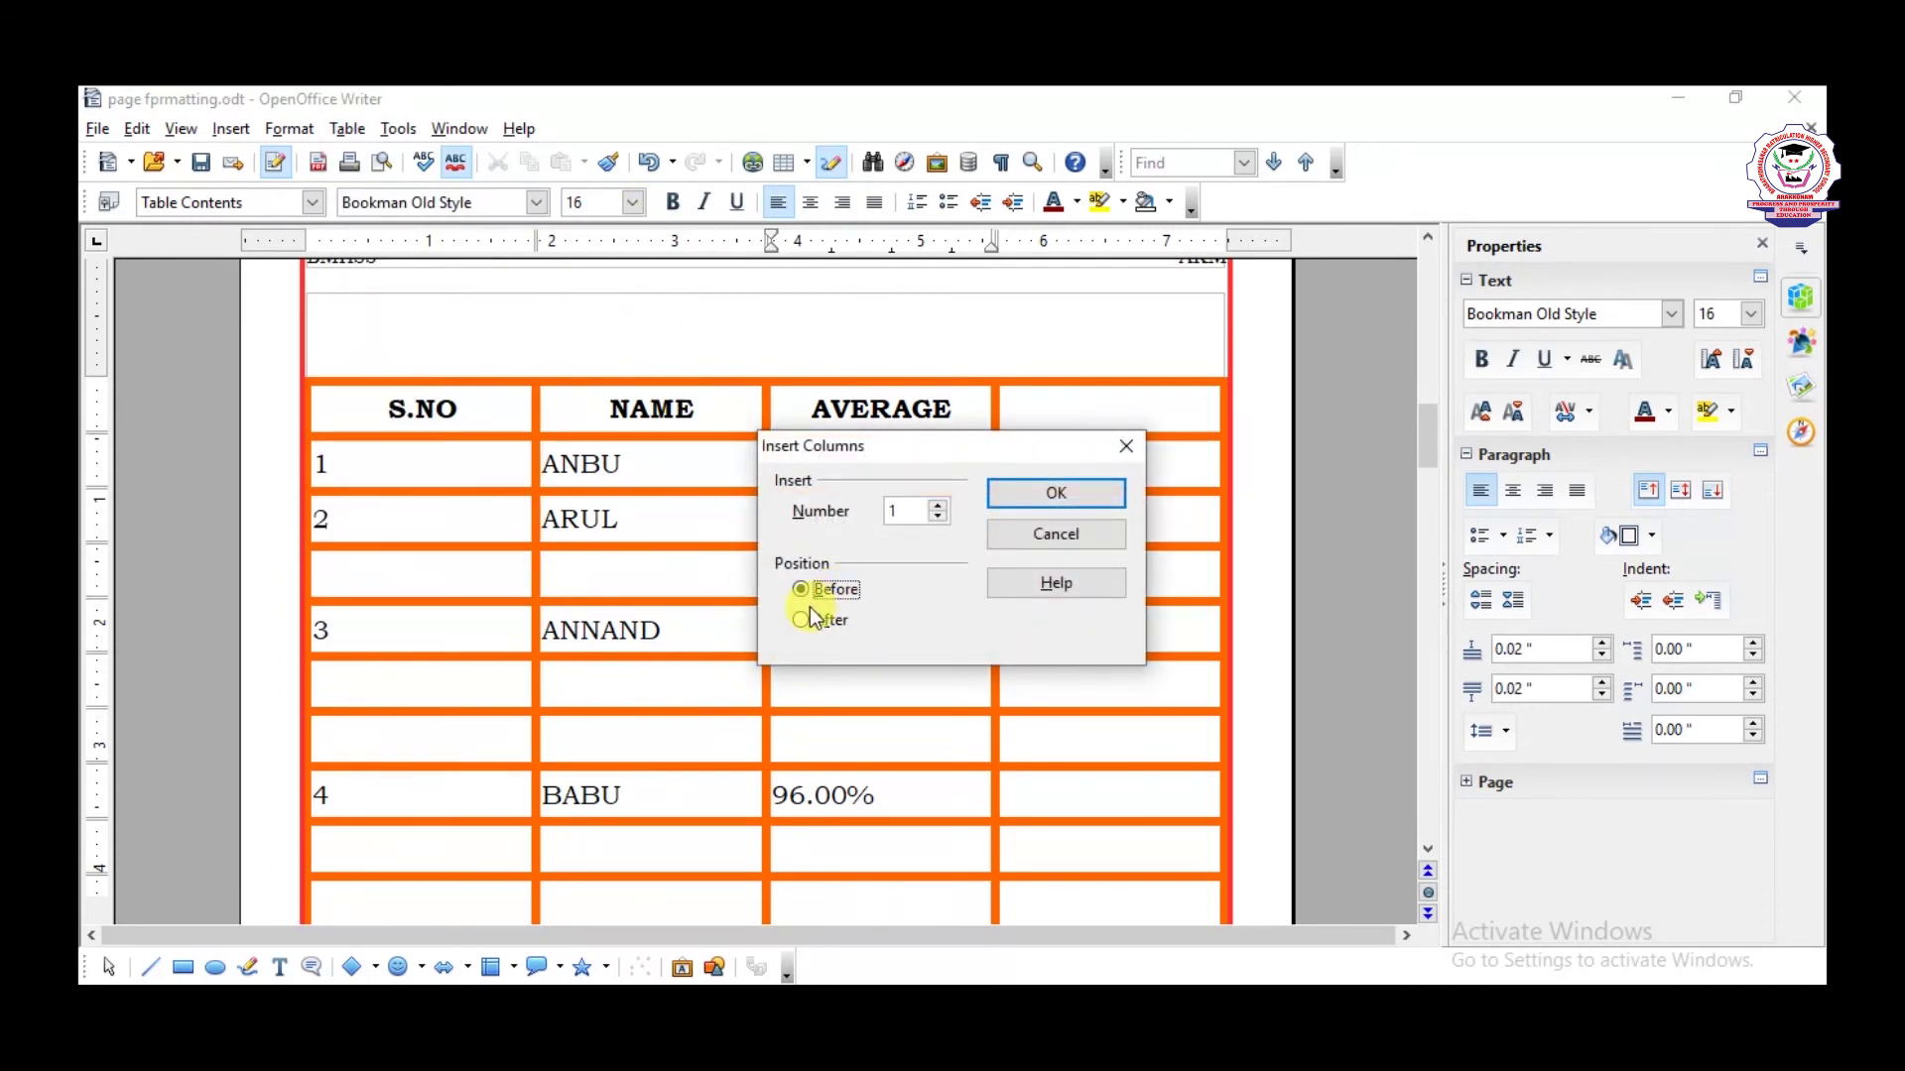
pyautogui.click(1019, 505)
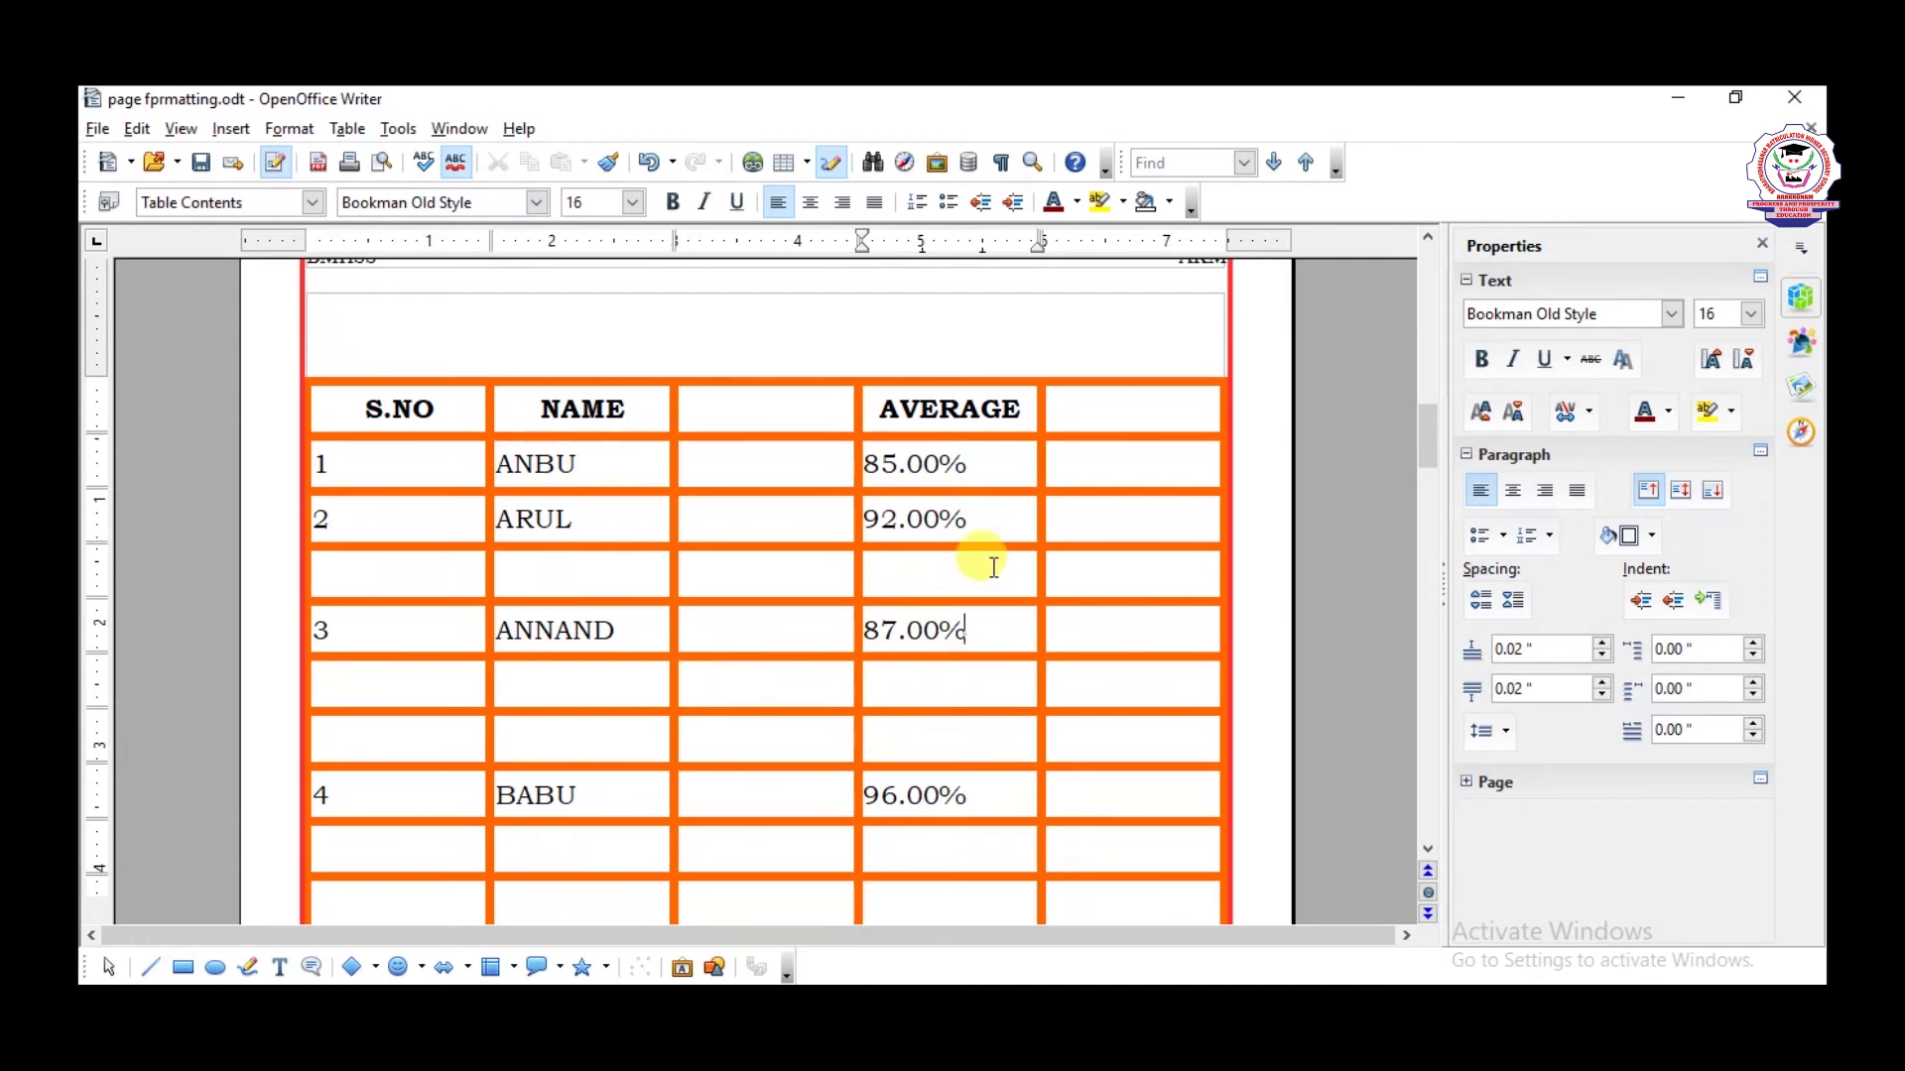
# - Merge the four last-column cells from the serial number 1 row through the serial number 3 row
pyautogui.moveTo(1073, 466); pyautogui.dragTo(1164, 606)
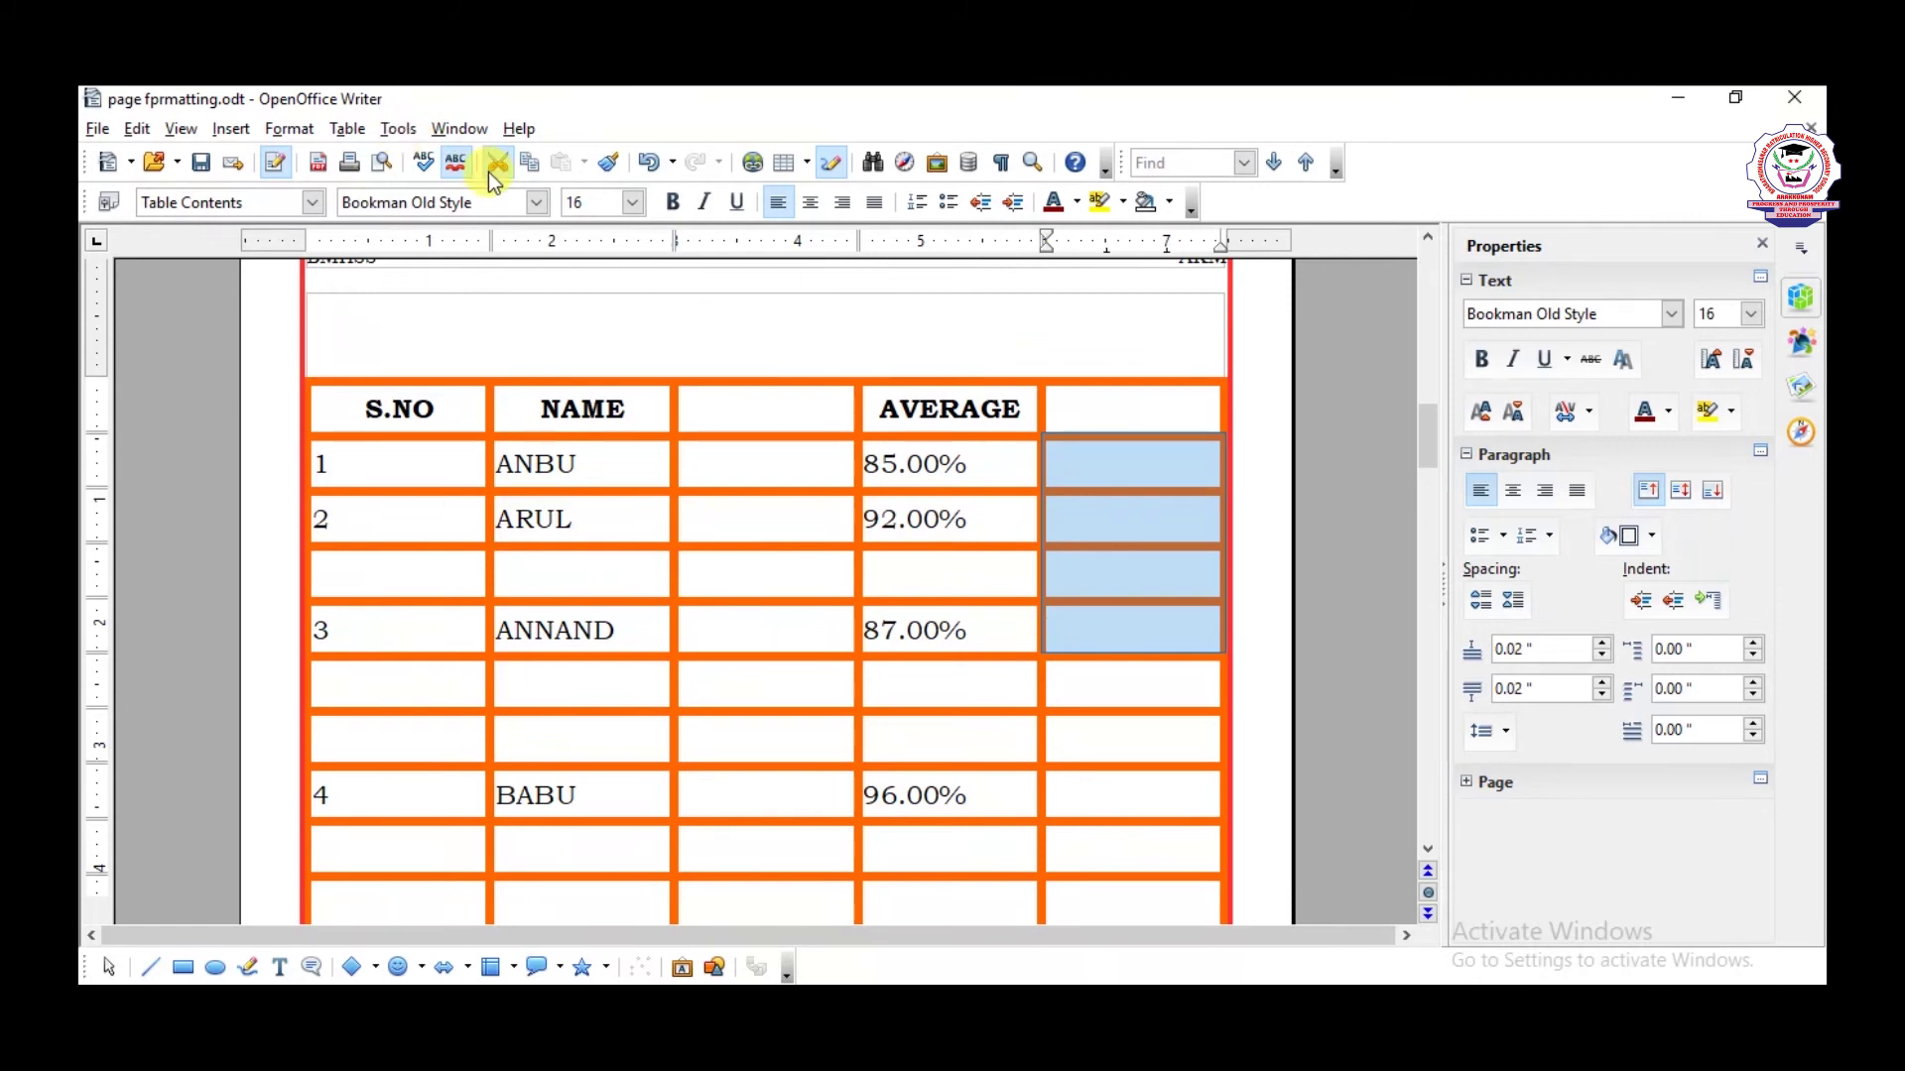
pyautogui.rightClick(1096, 525)
pyautogui.moveTo(1191, 345)
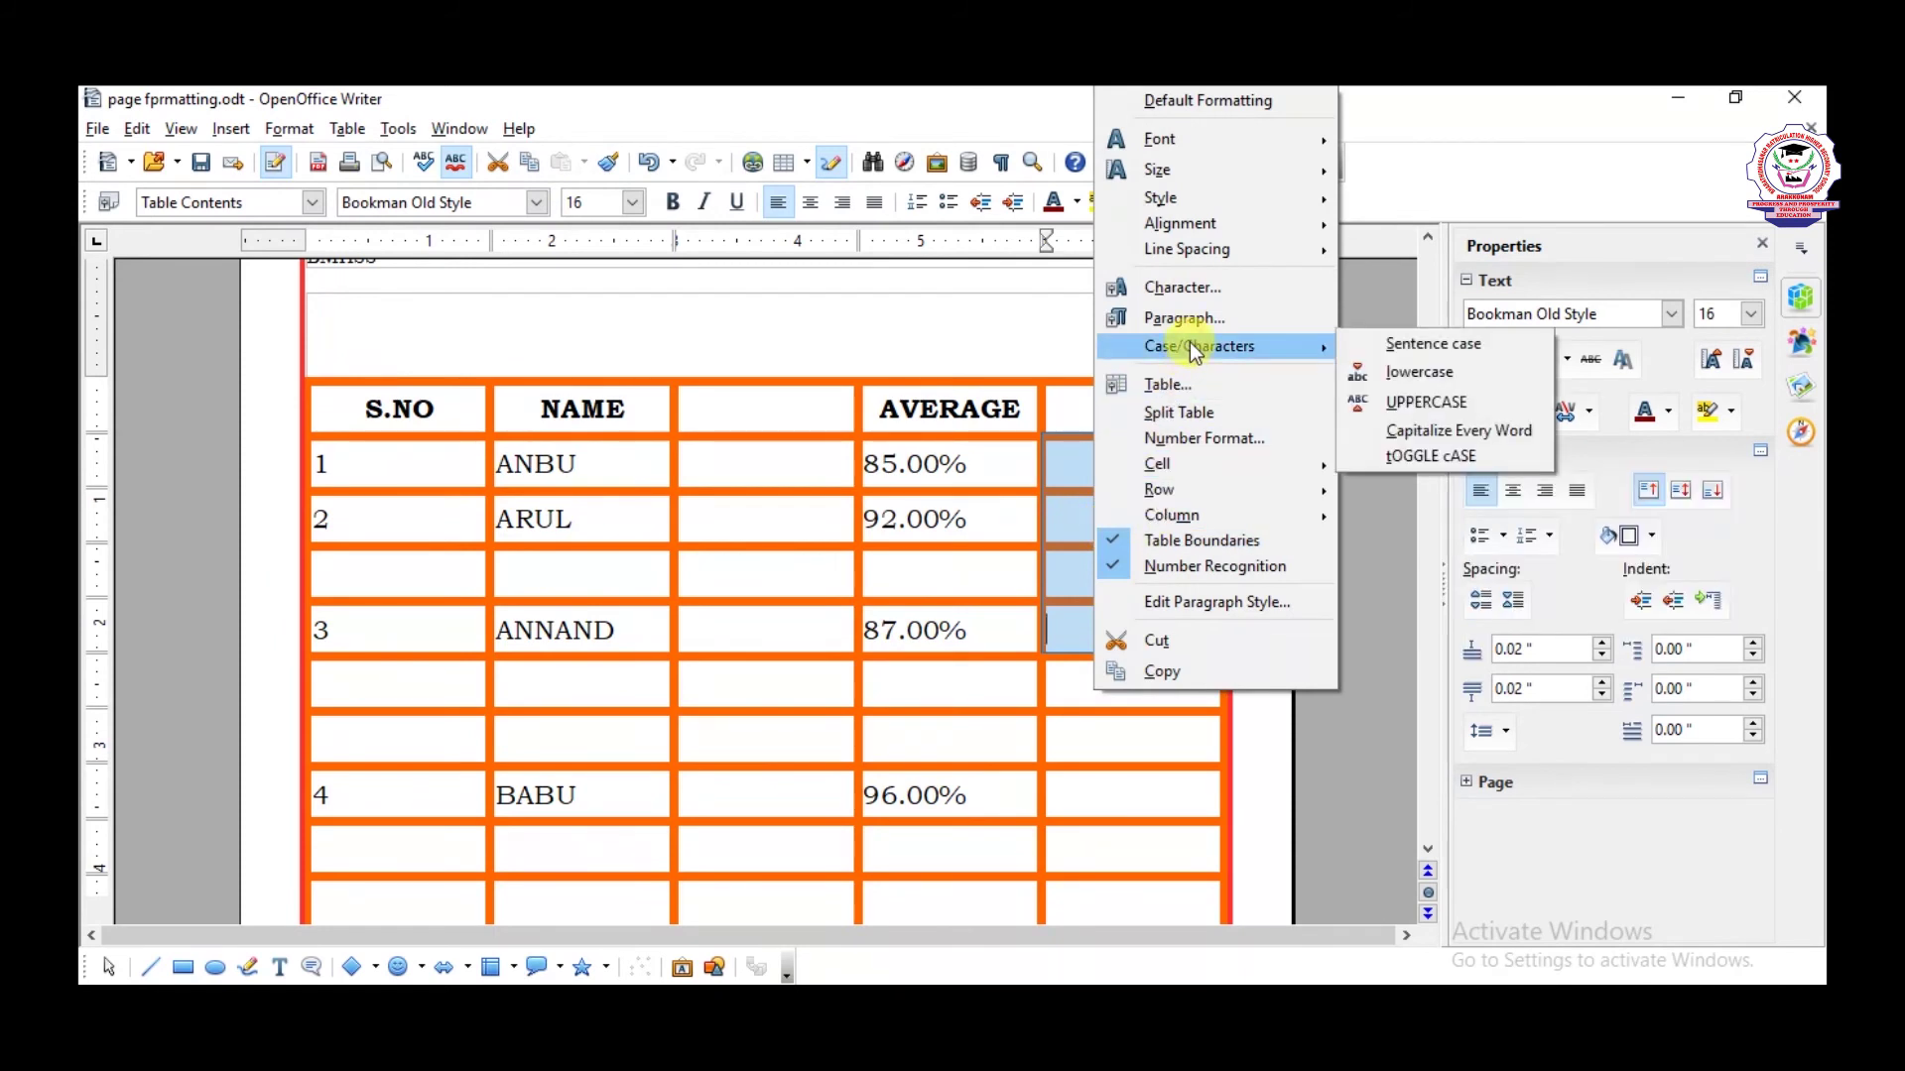
pyautogui.moveTo(1198, 461)
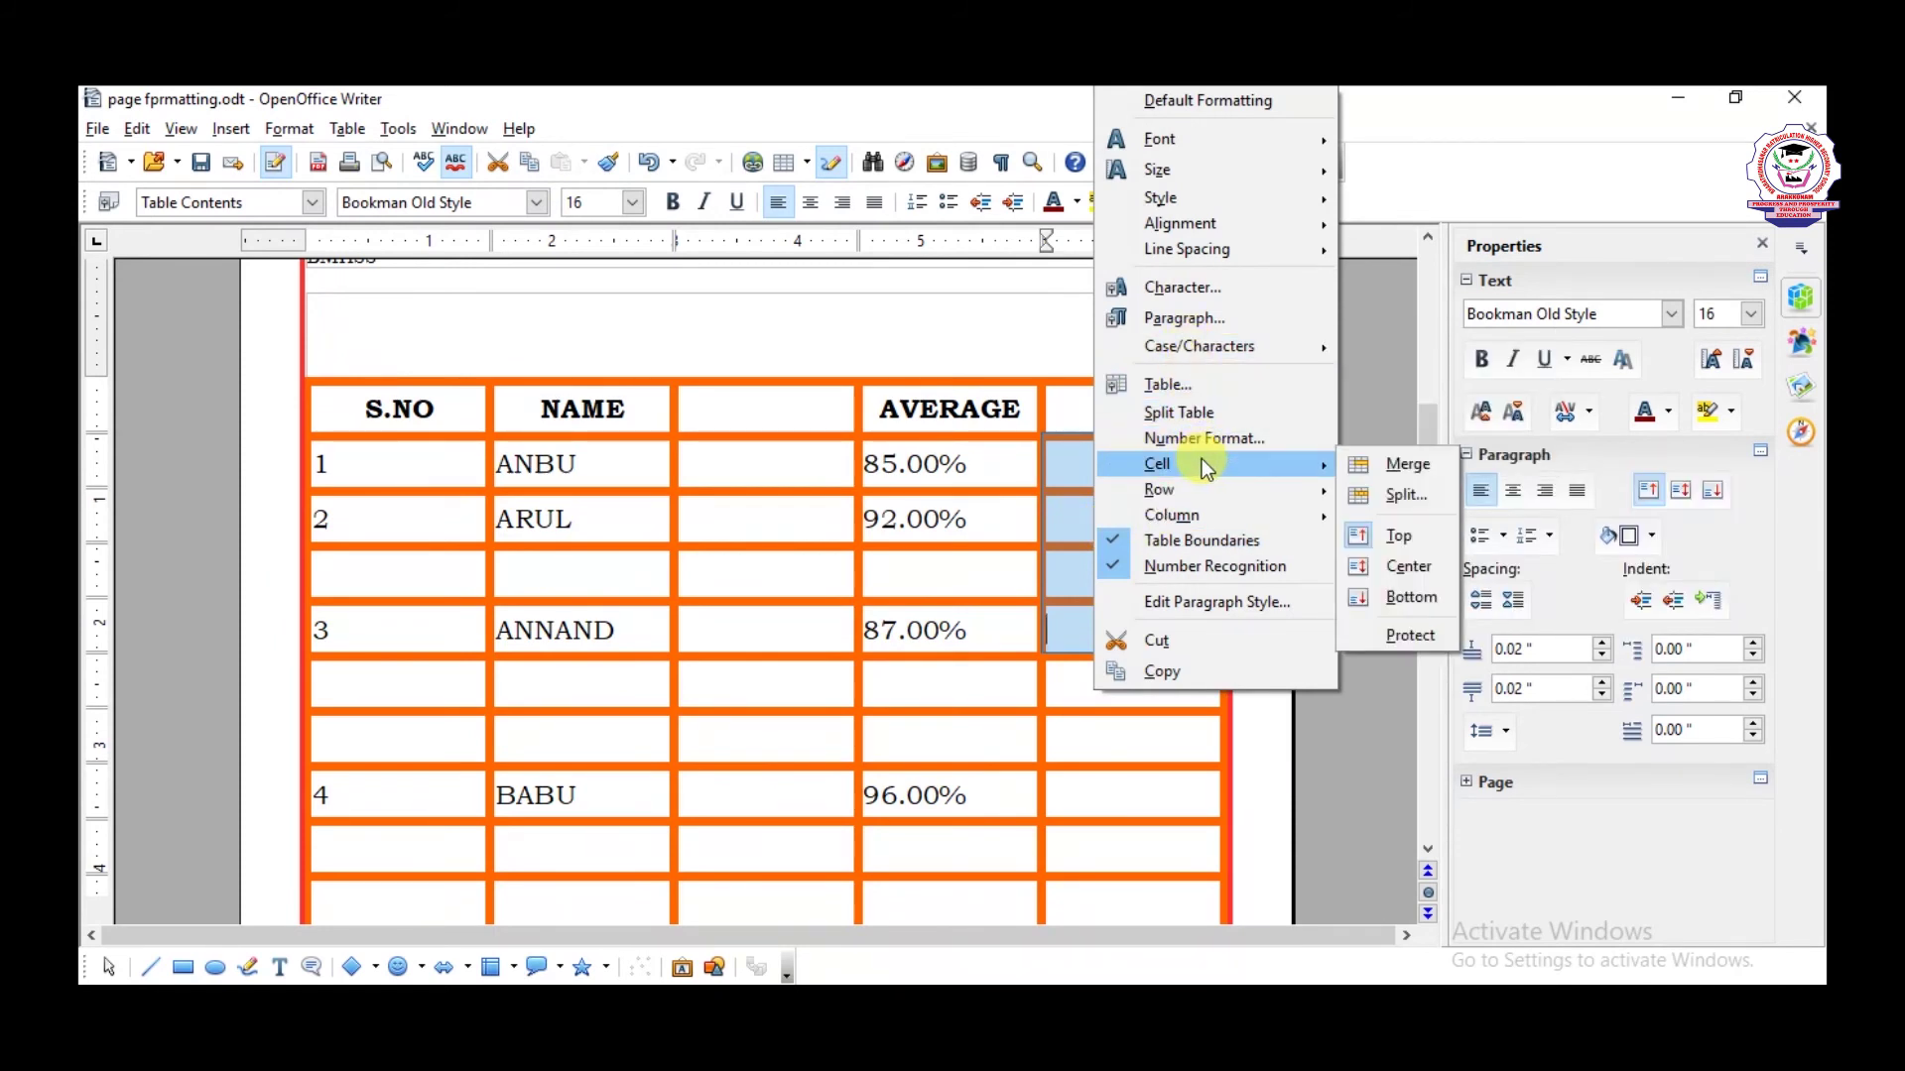
pyautogui.click(1371, 466)
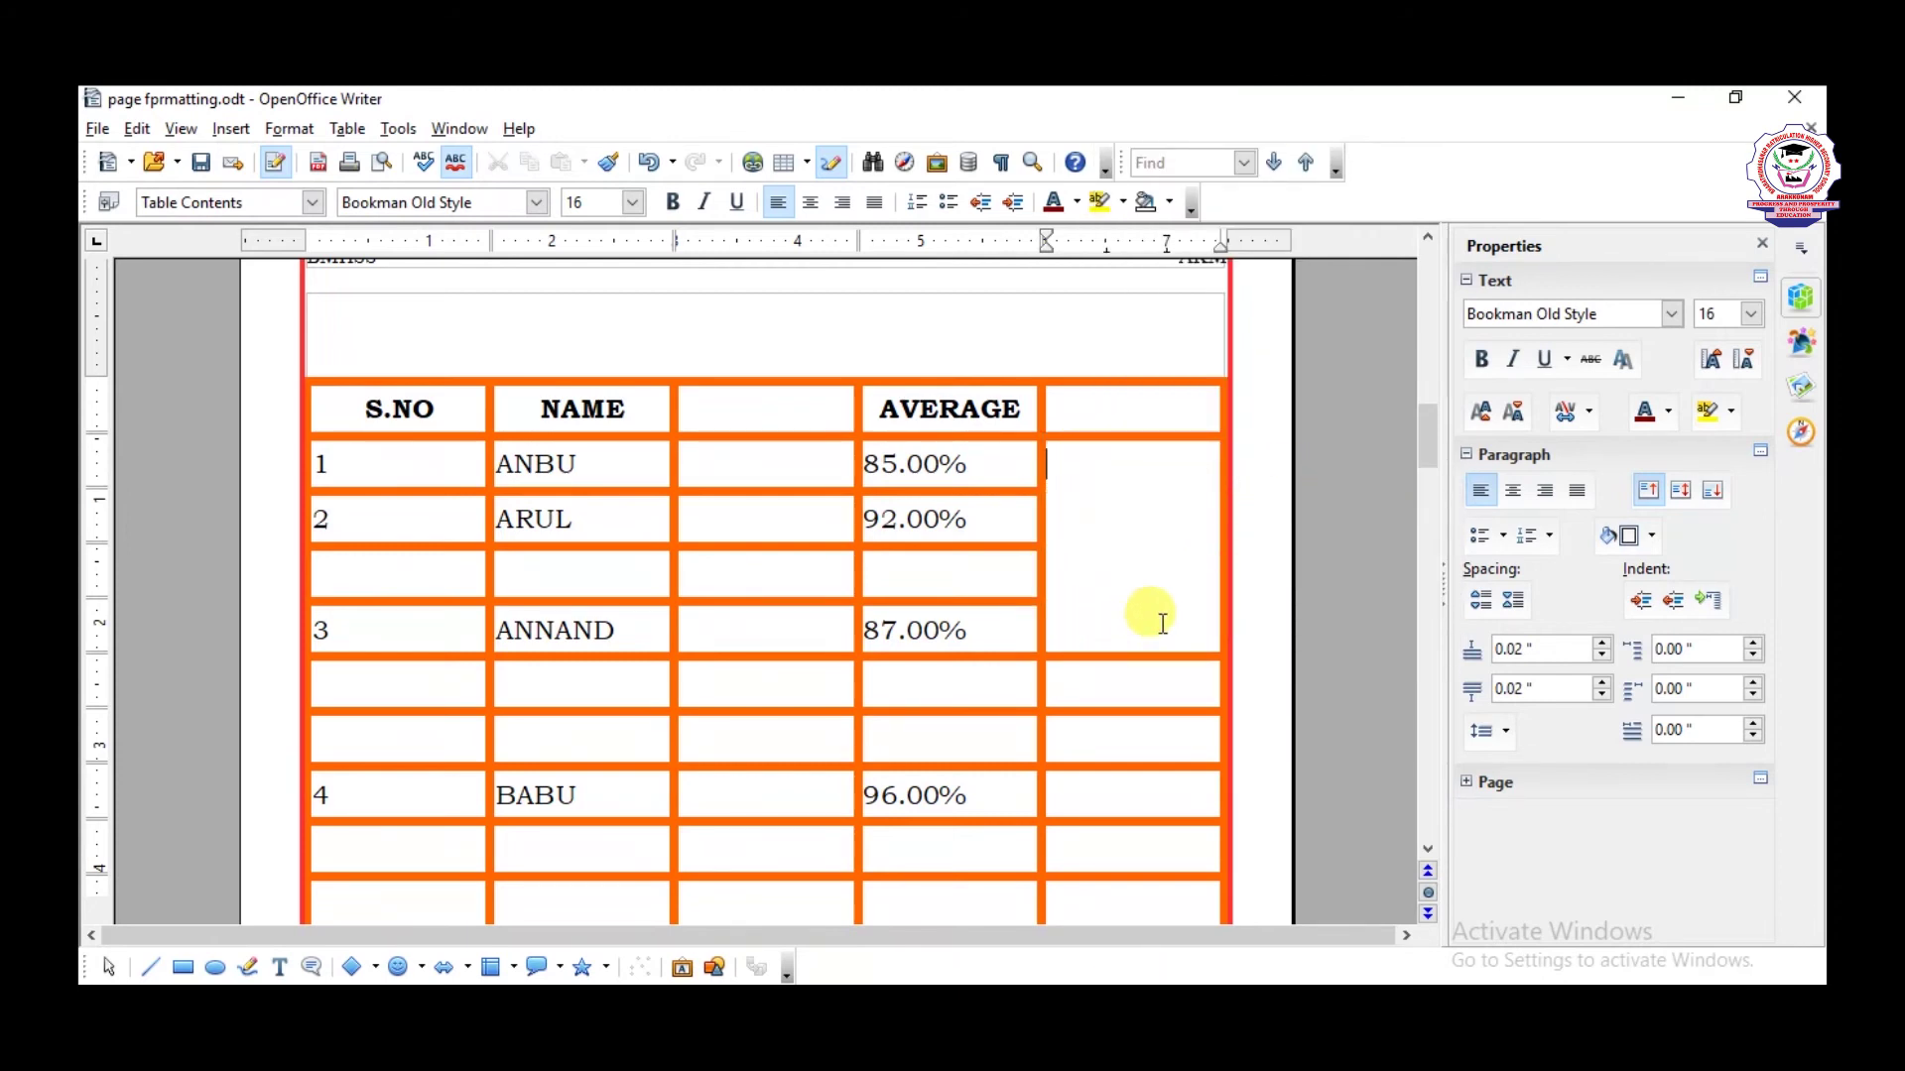
# - Split the last-column cell directly below the merged cell vertically into 2 cells
pyautogui.rightClick(1059, 685)
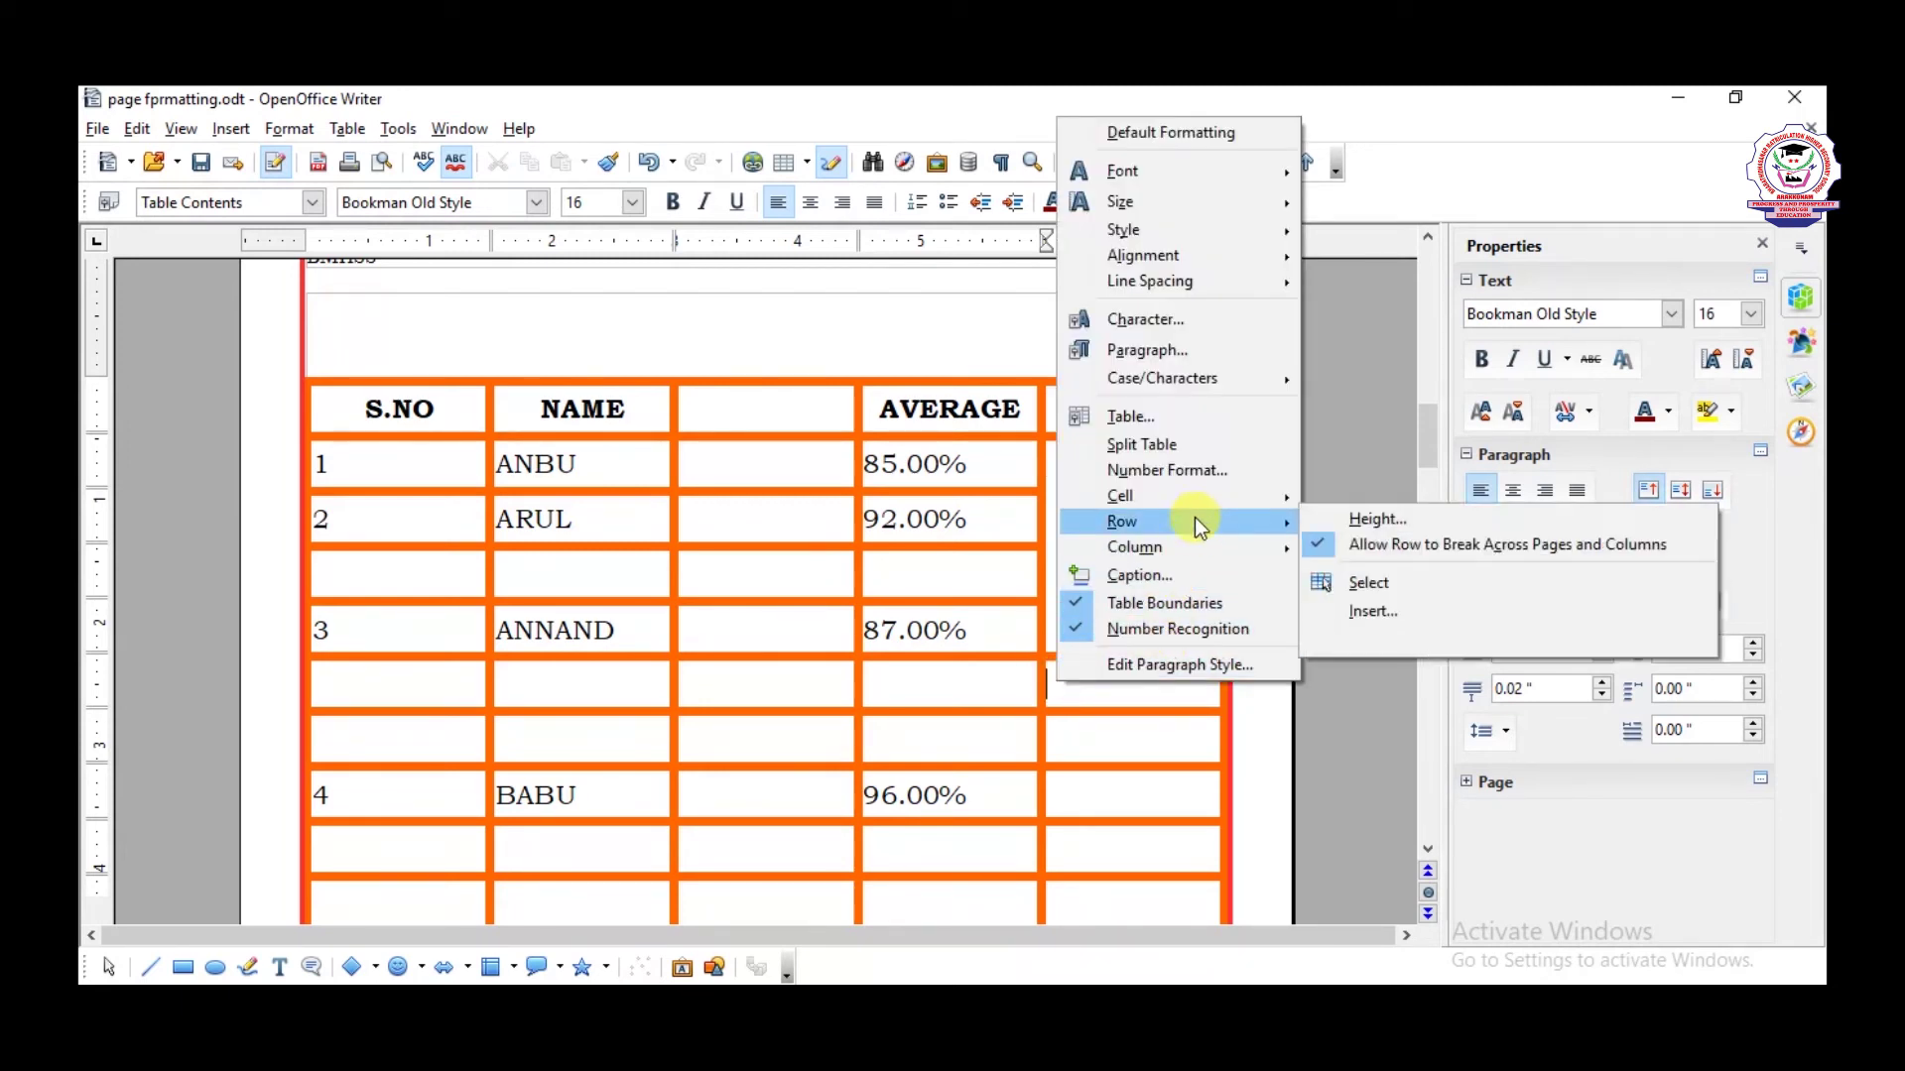
pyautogui.moveTo(1198, 498)
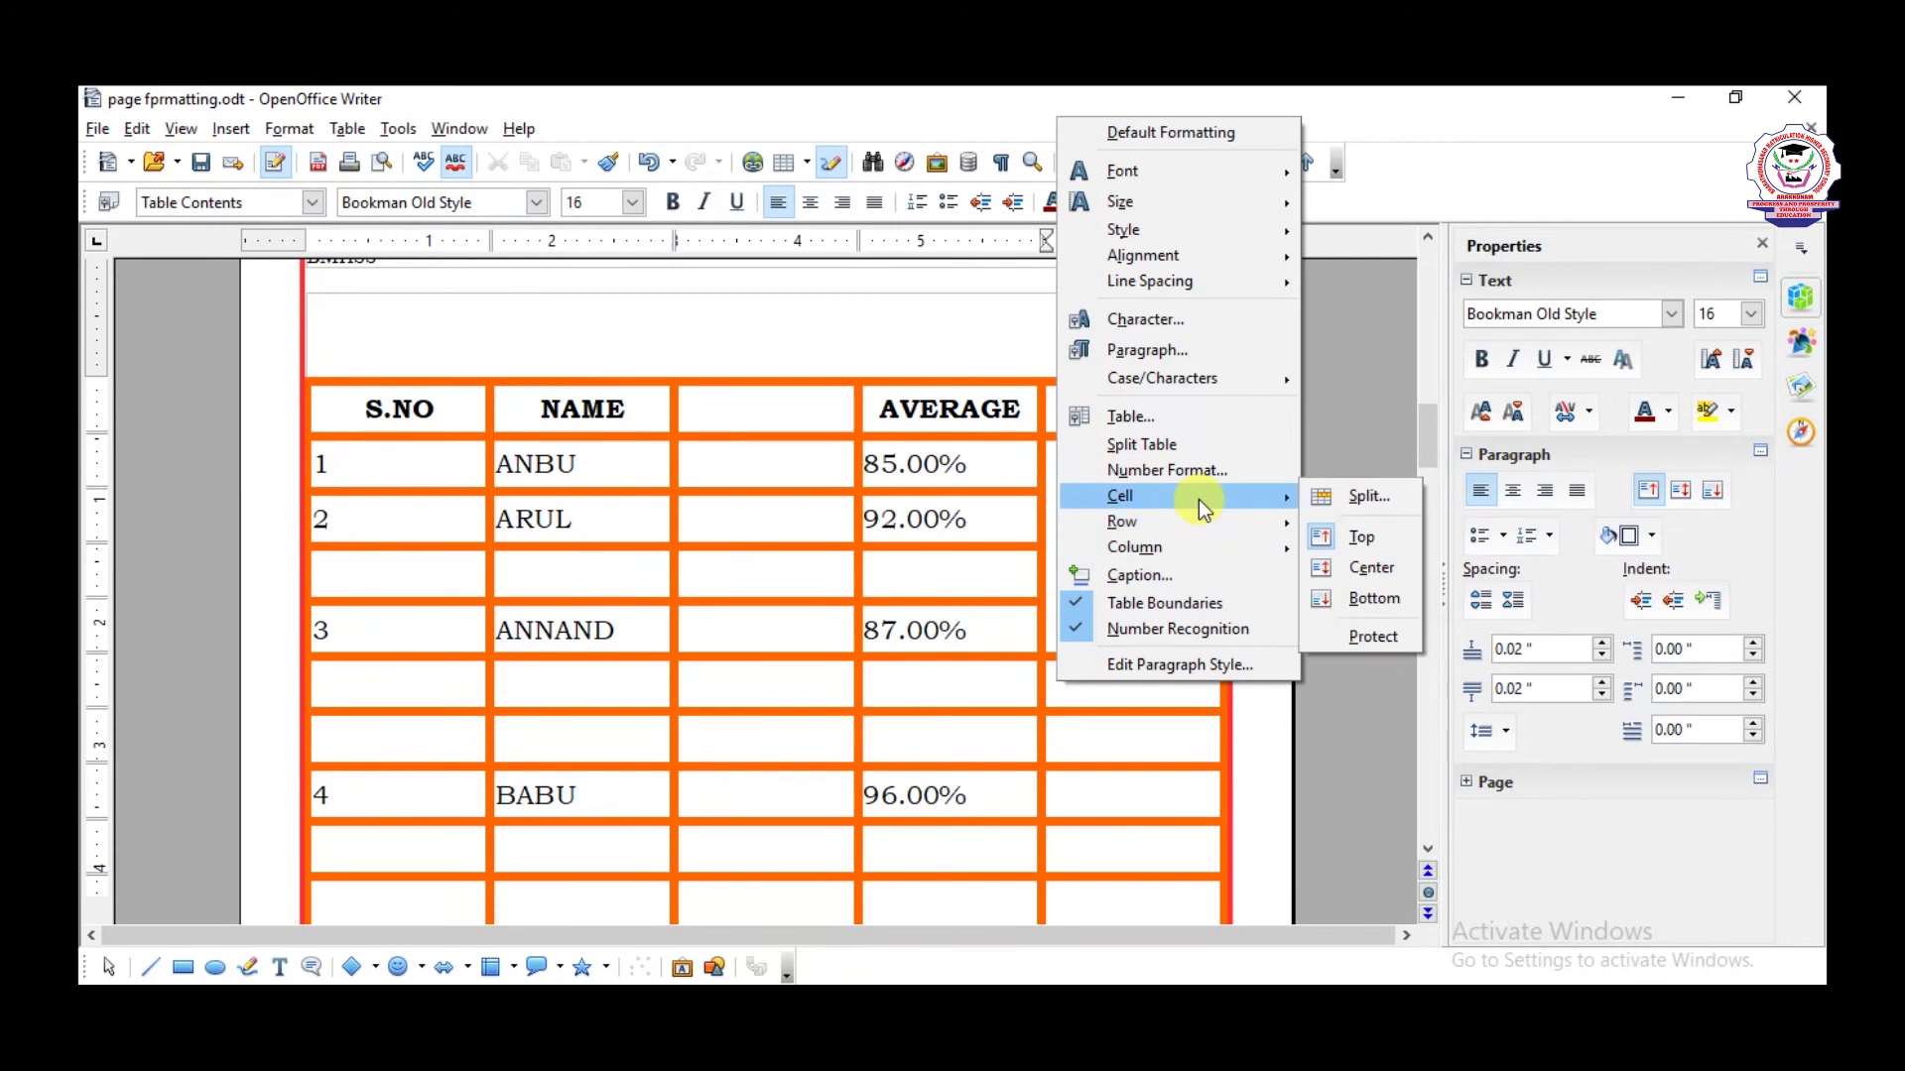
pyautogui.click(1353, 501)
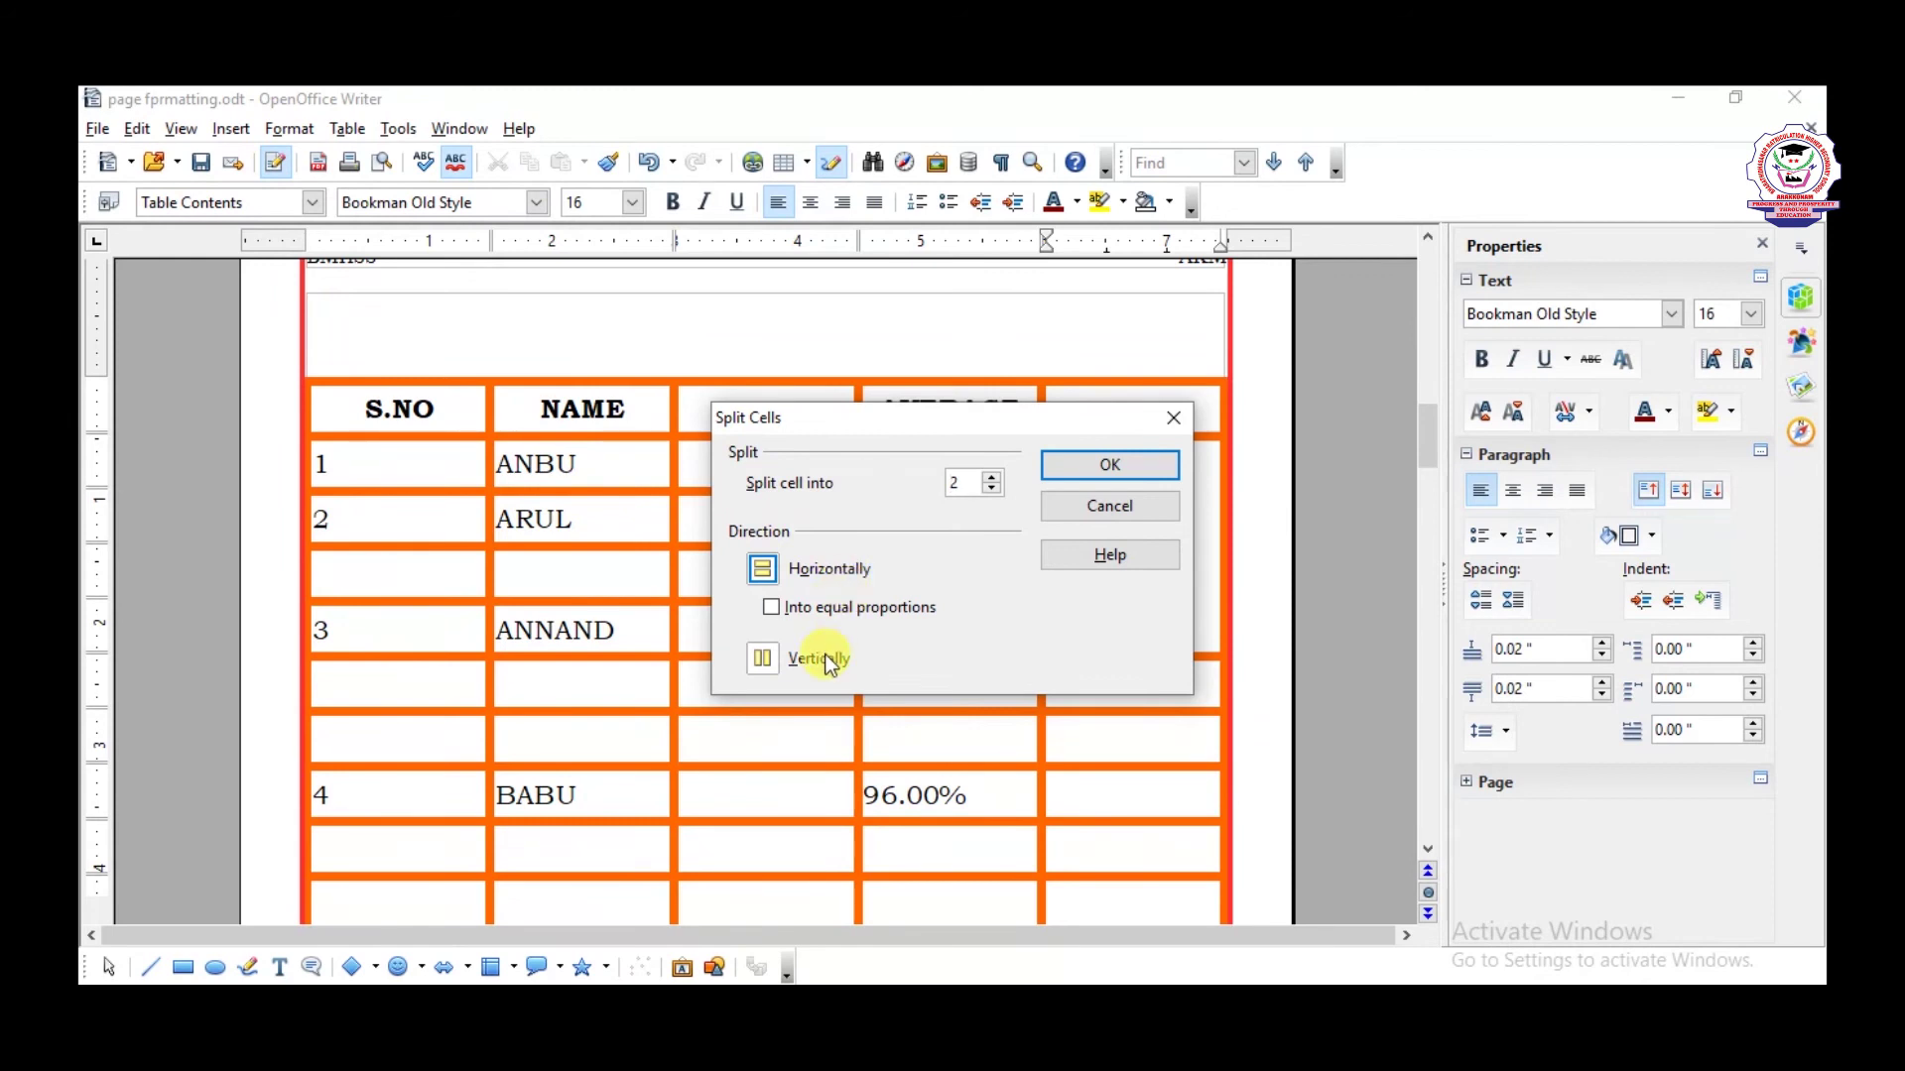
pyautogui.click(776, 662)
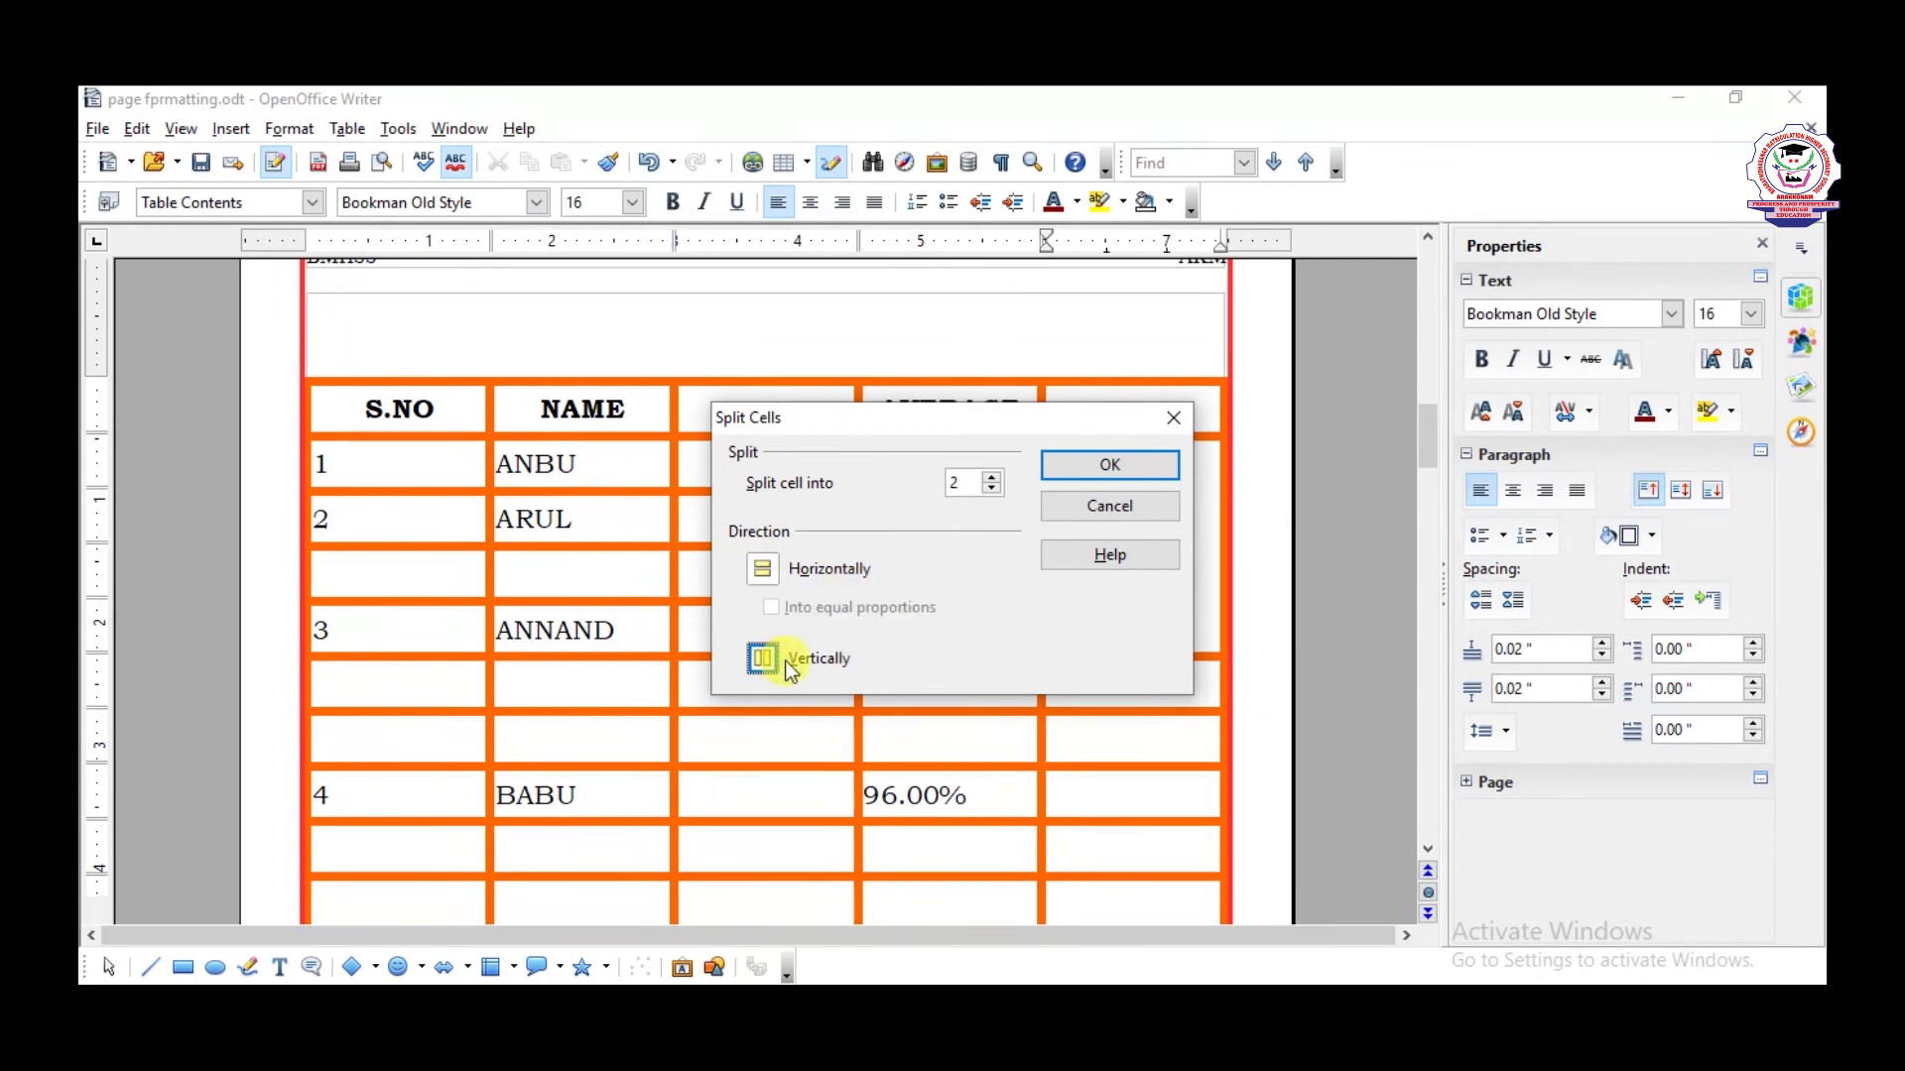
pyautogui.click(1070, 467)
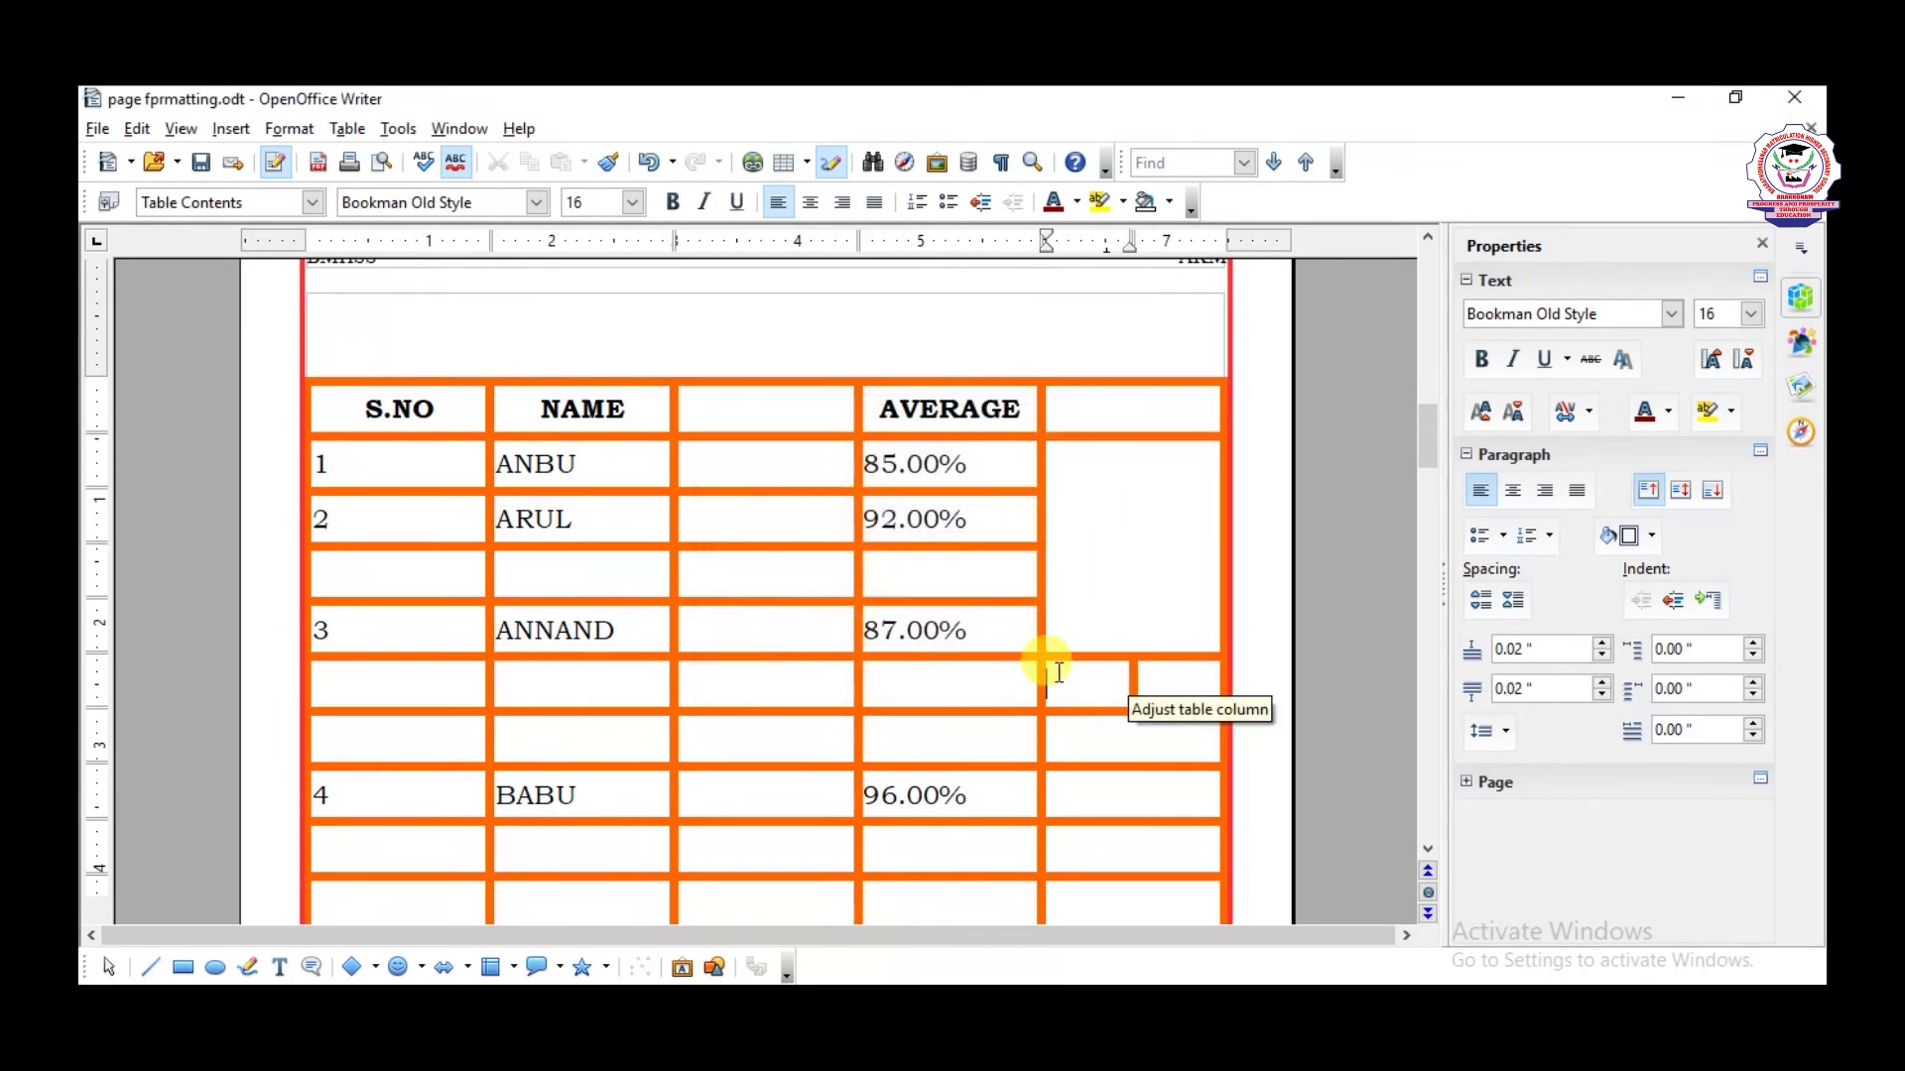
# - Split the last-column cell just above the serial number 4 row horizontally into 2 cells
pyautogui.click(1058, 742)
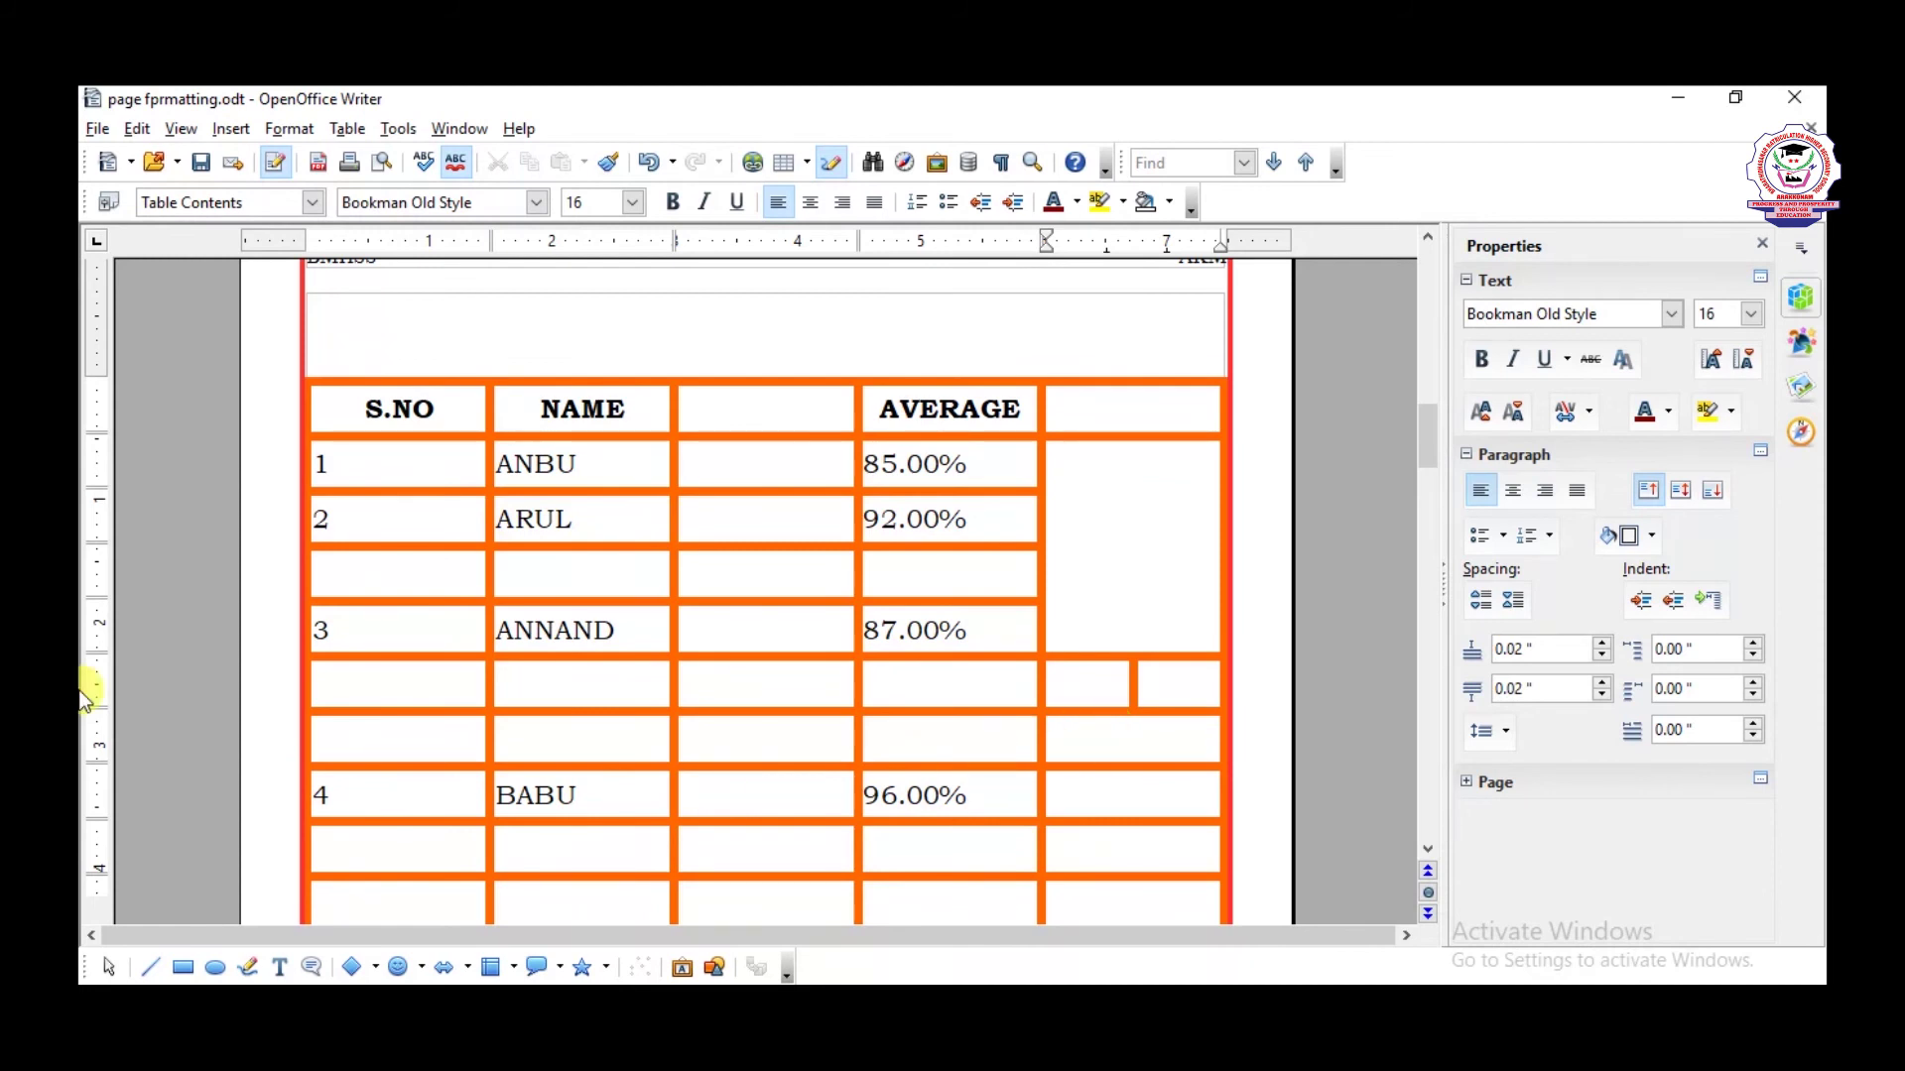
pyautogui.click(1132, 739)
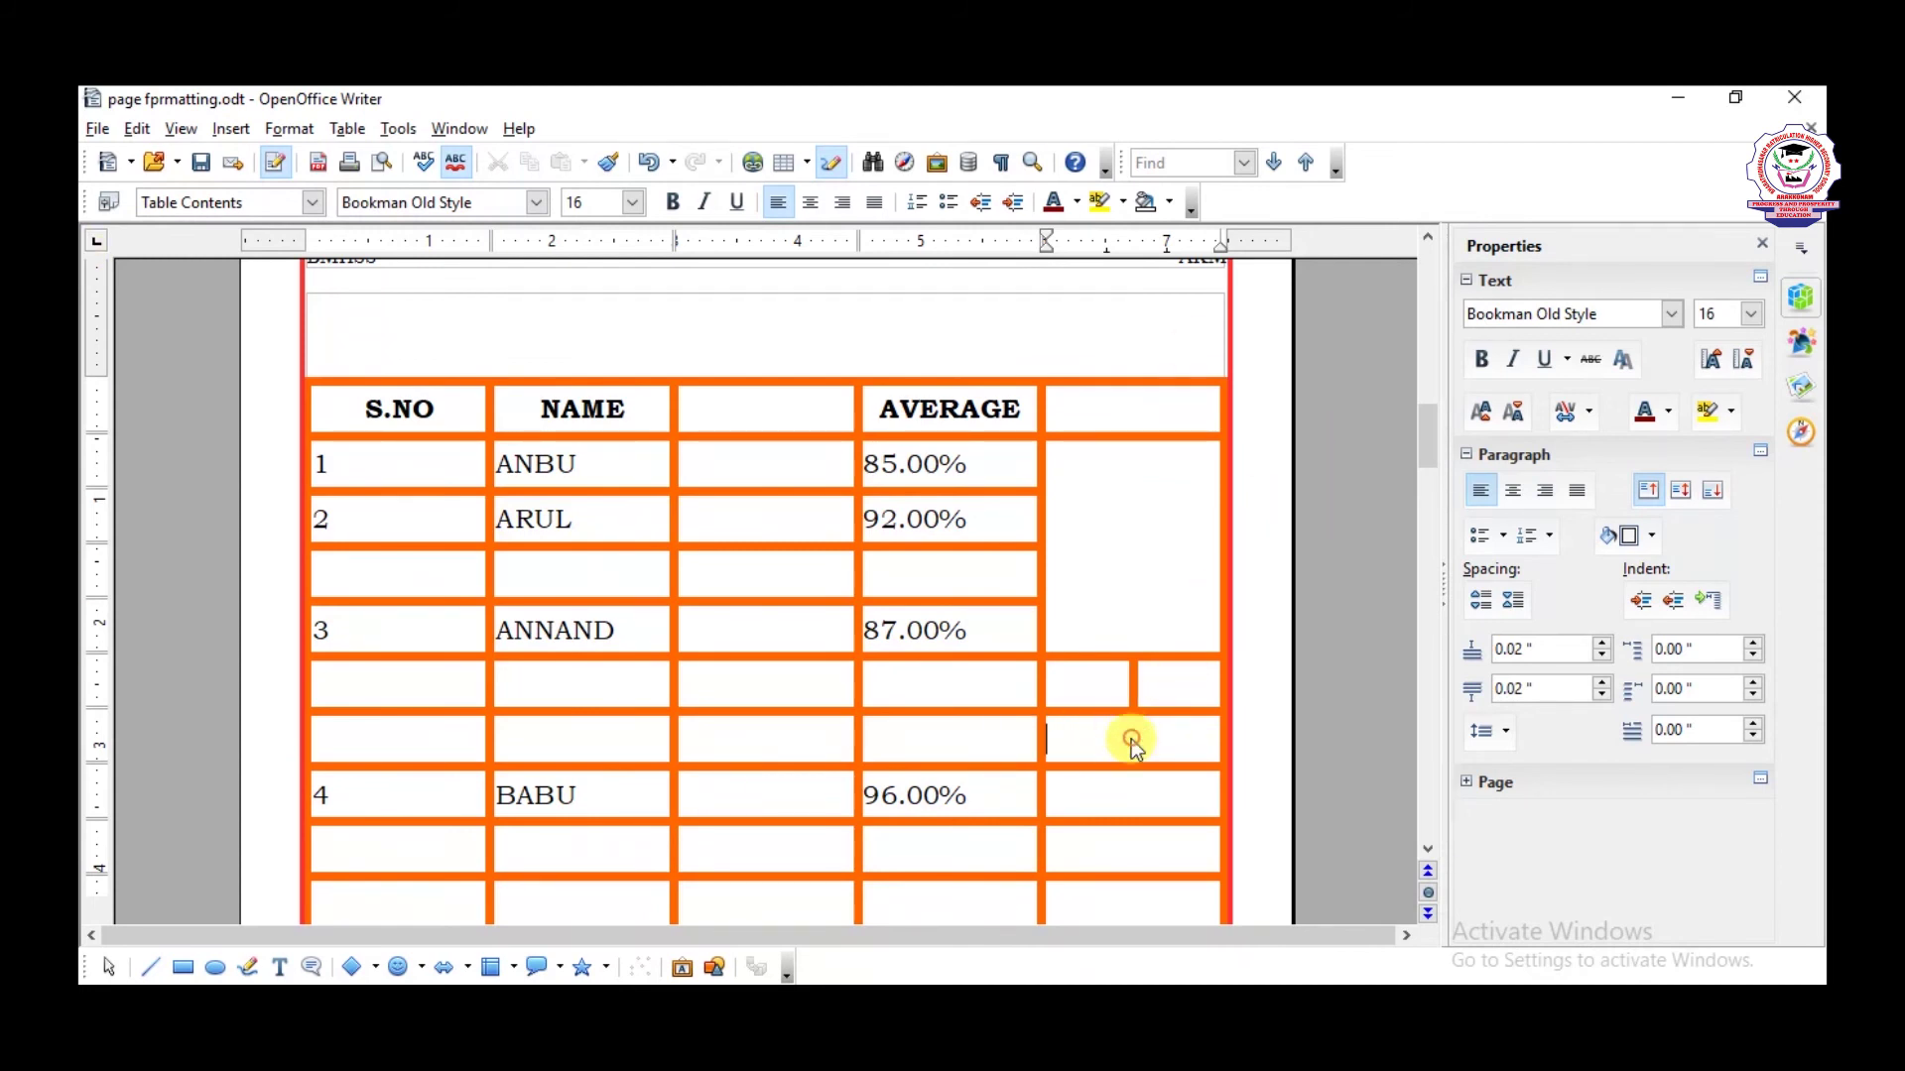
pyautogui.rightClick(1130, 740)
pyautogui.moveTo(1252, 555)
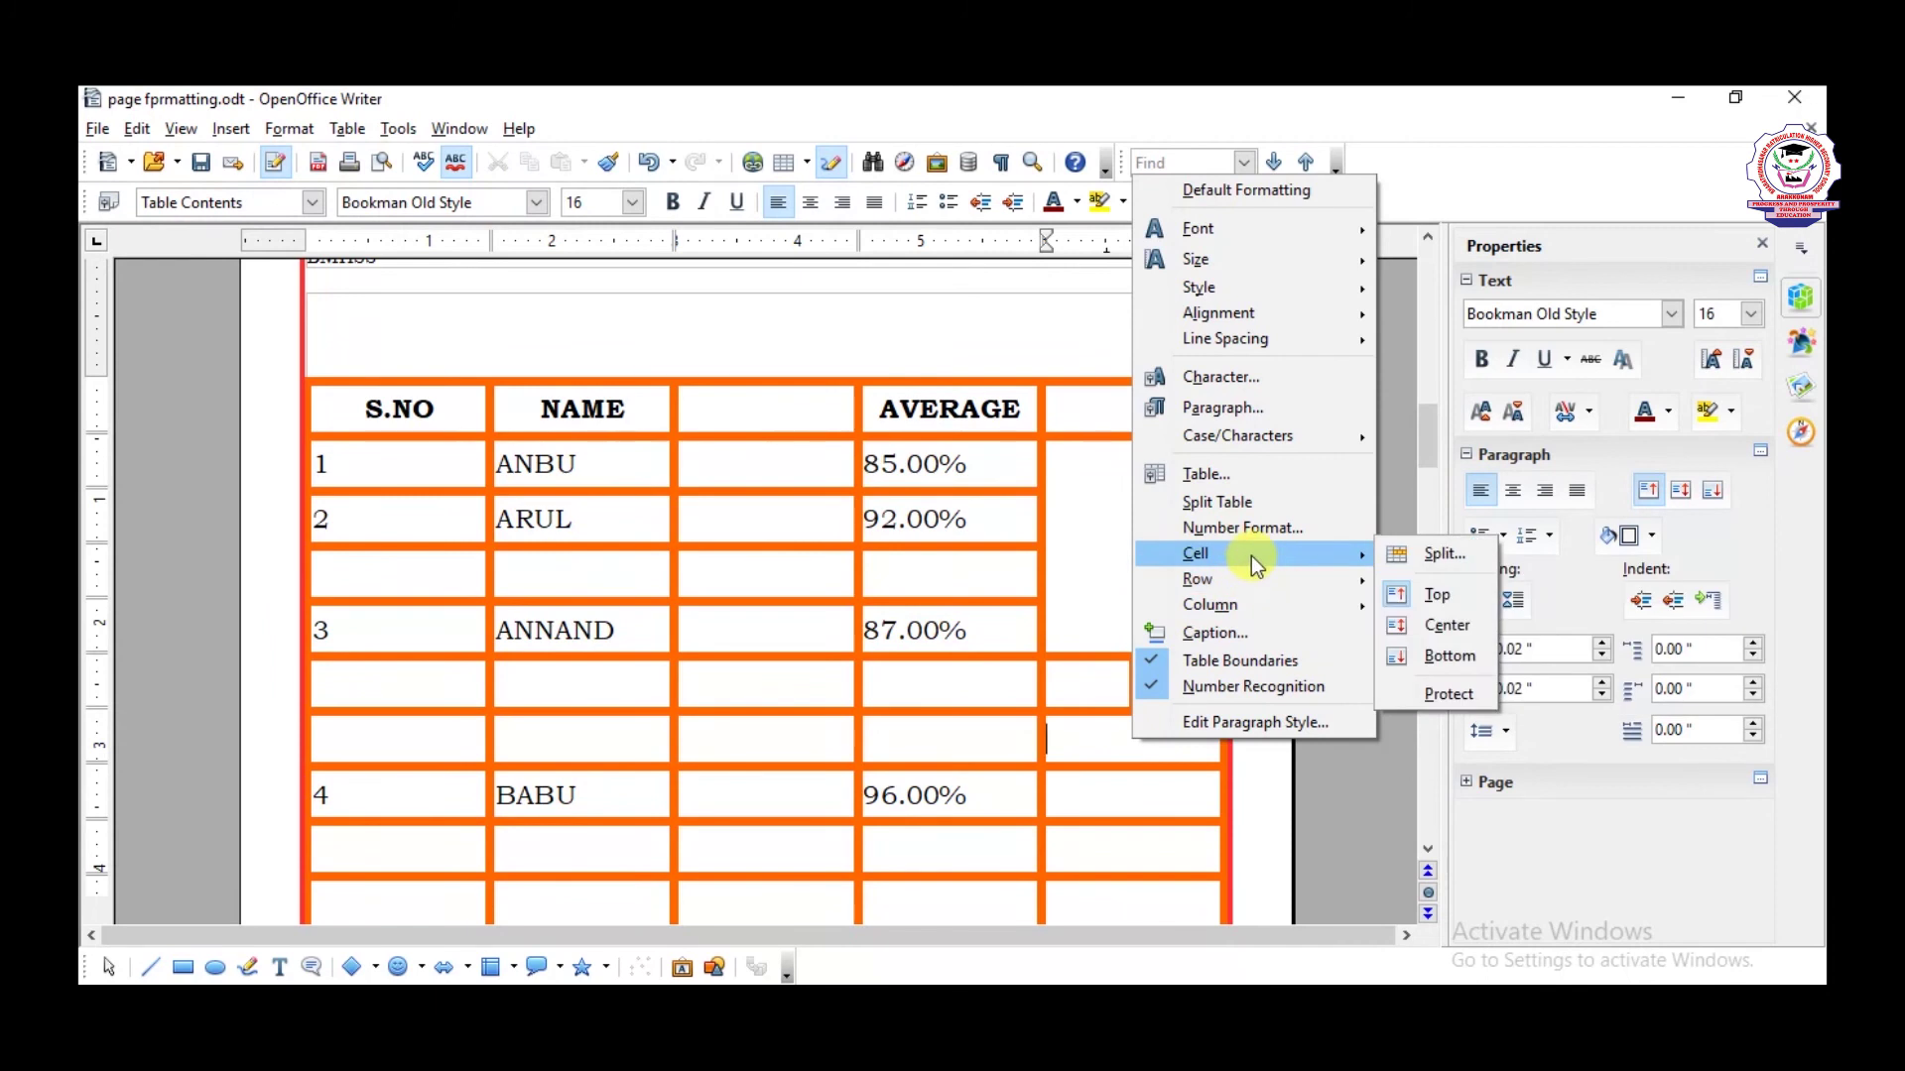
pyautogui.click(1445, 553)
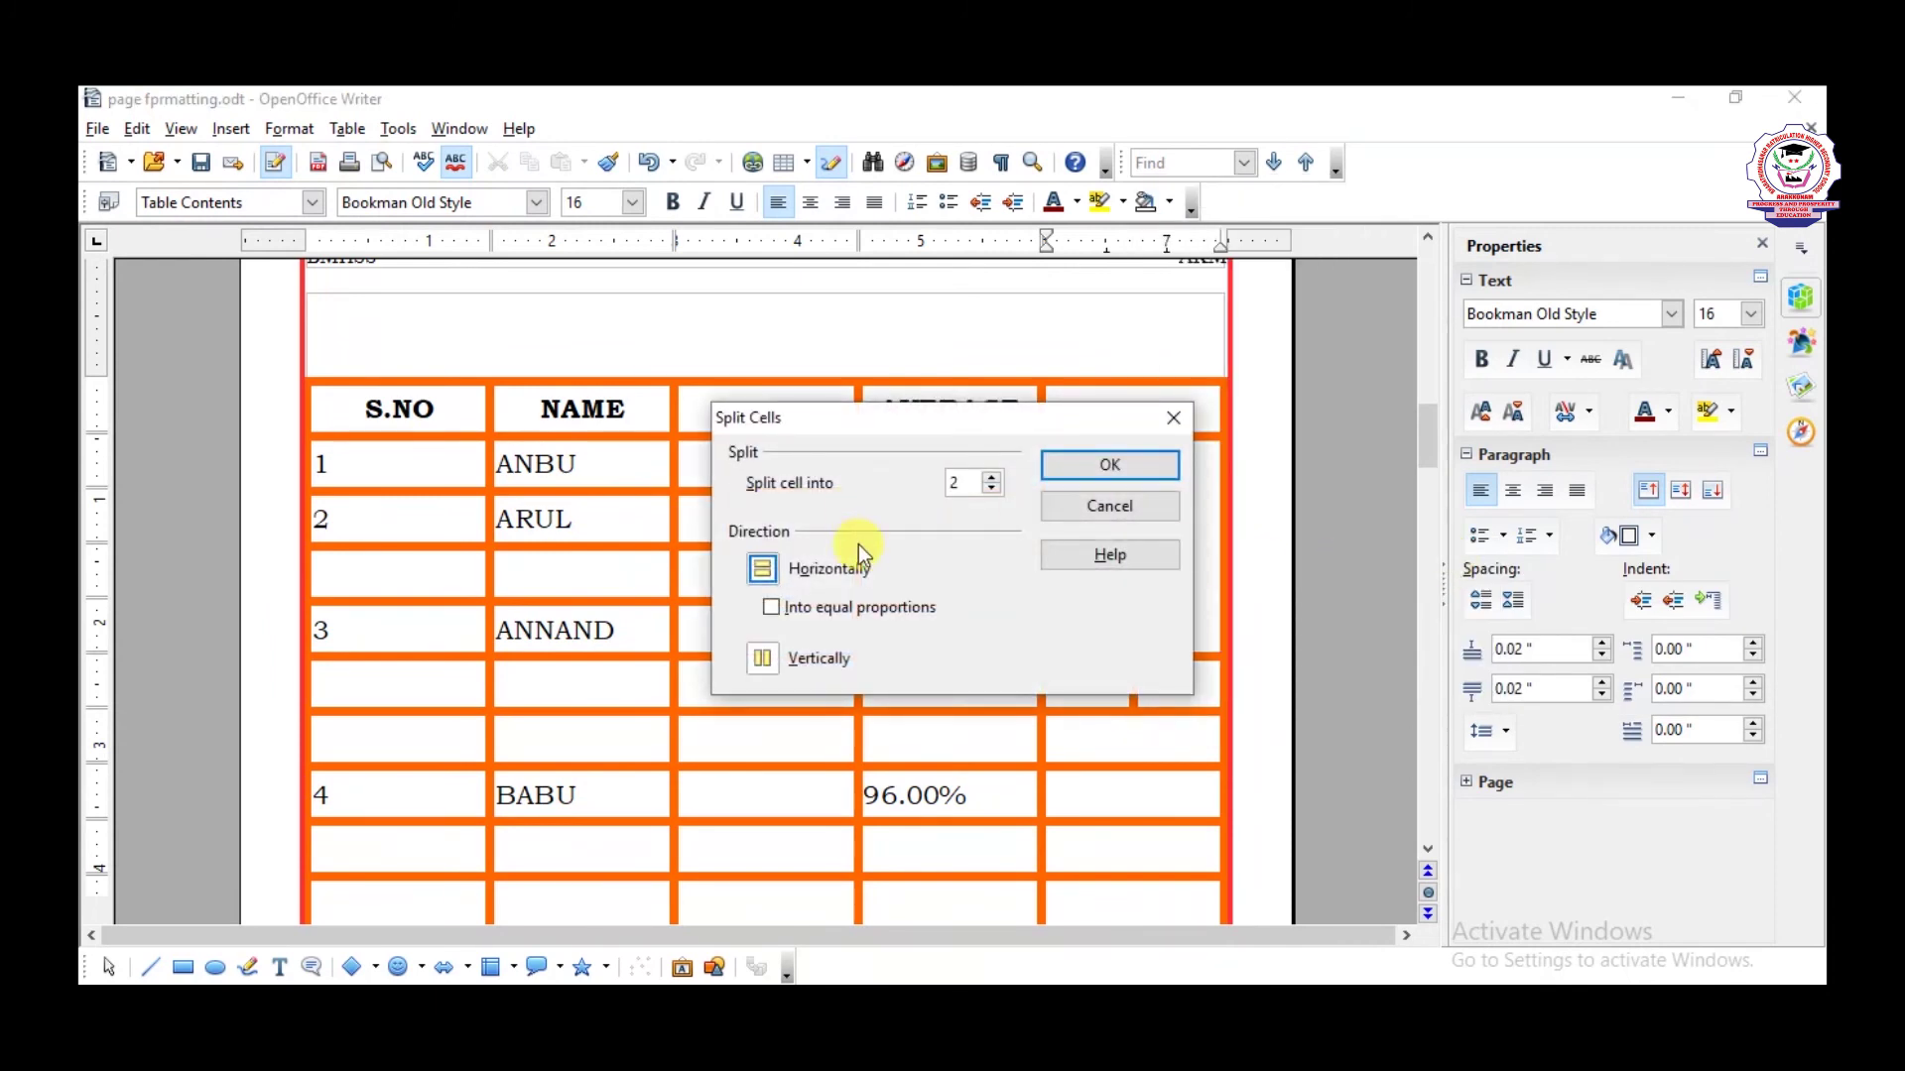
pyautogui.click(1146, 467)
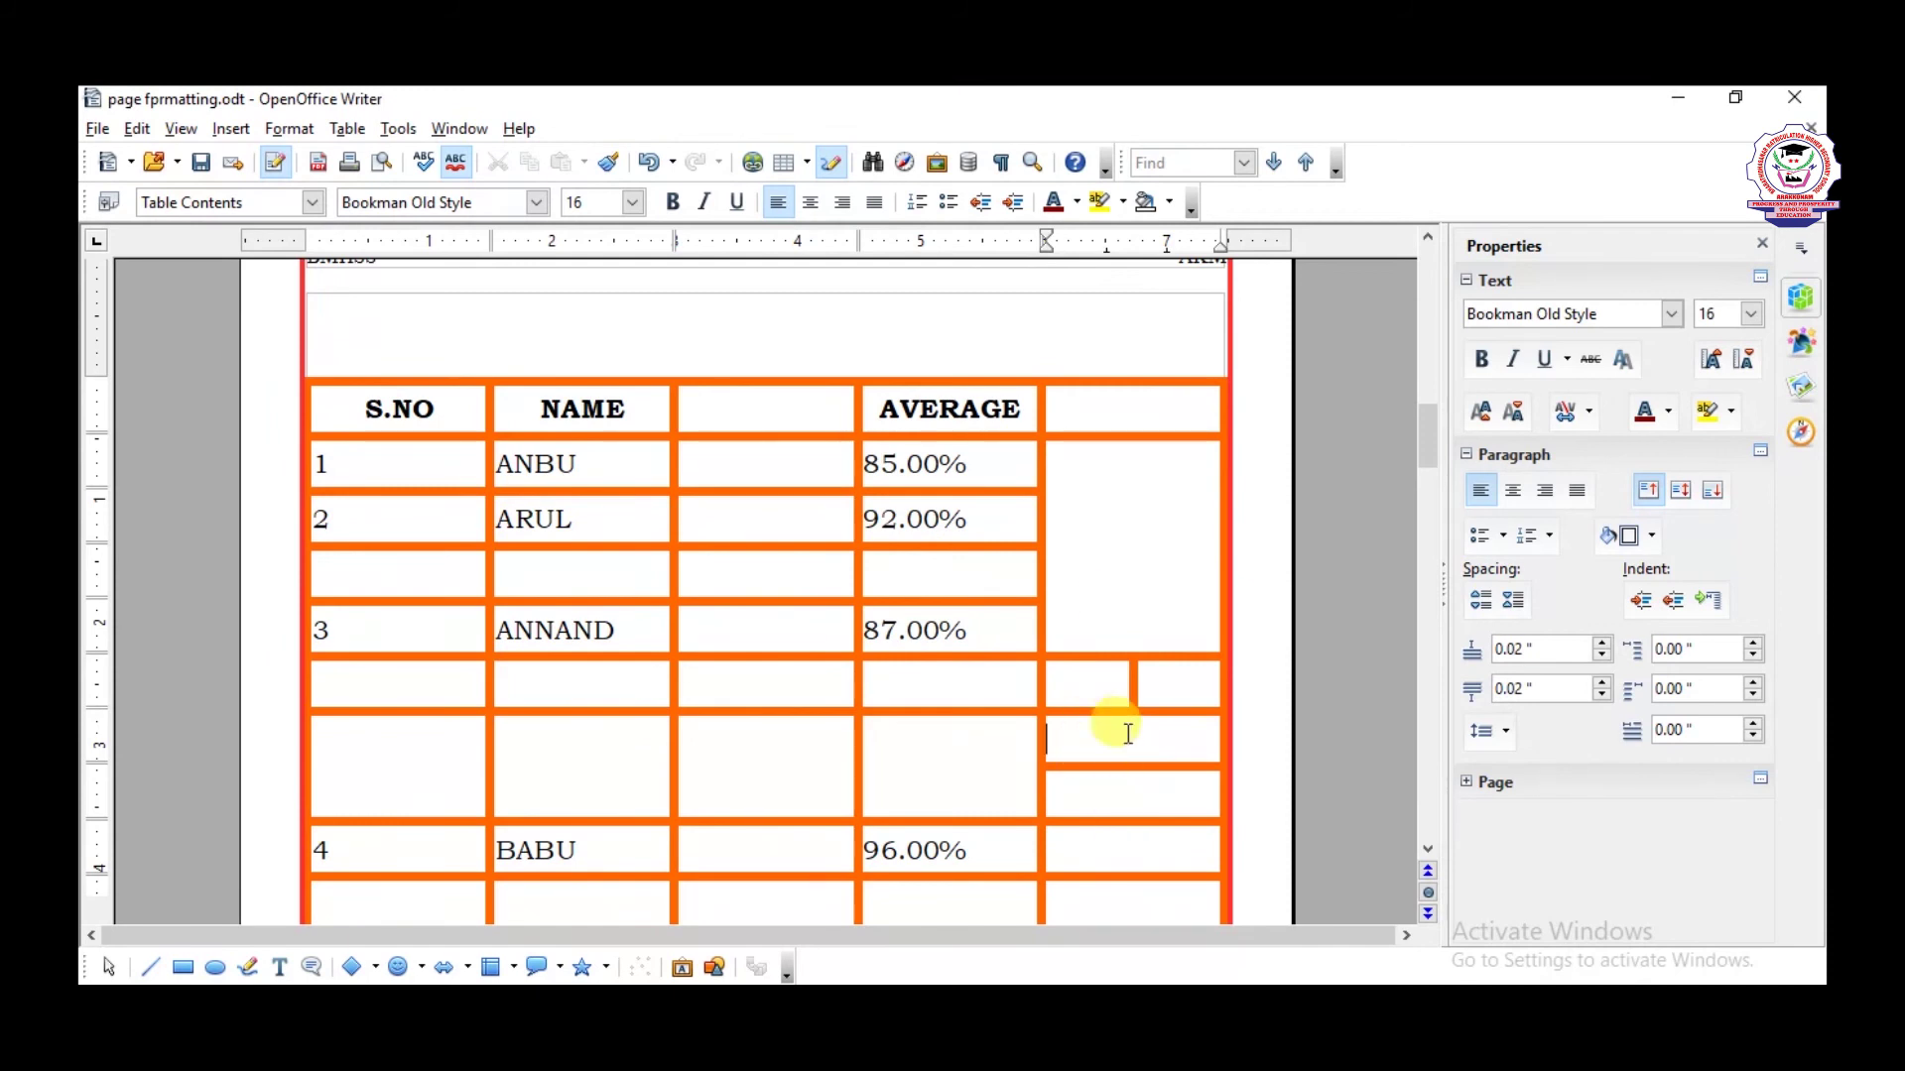